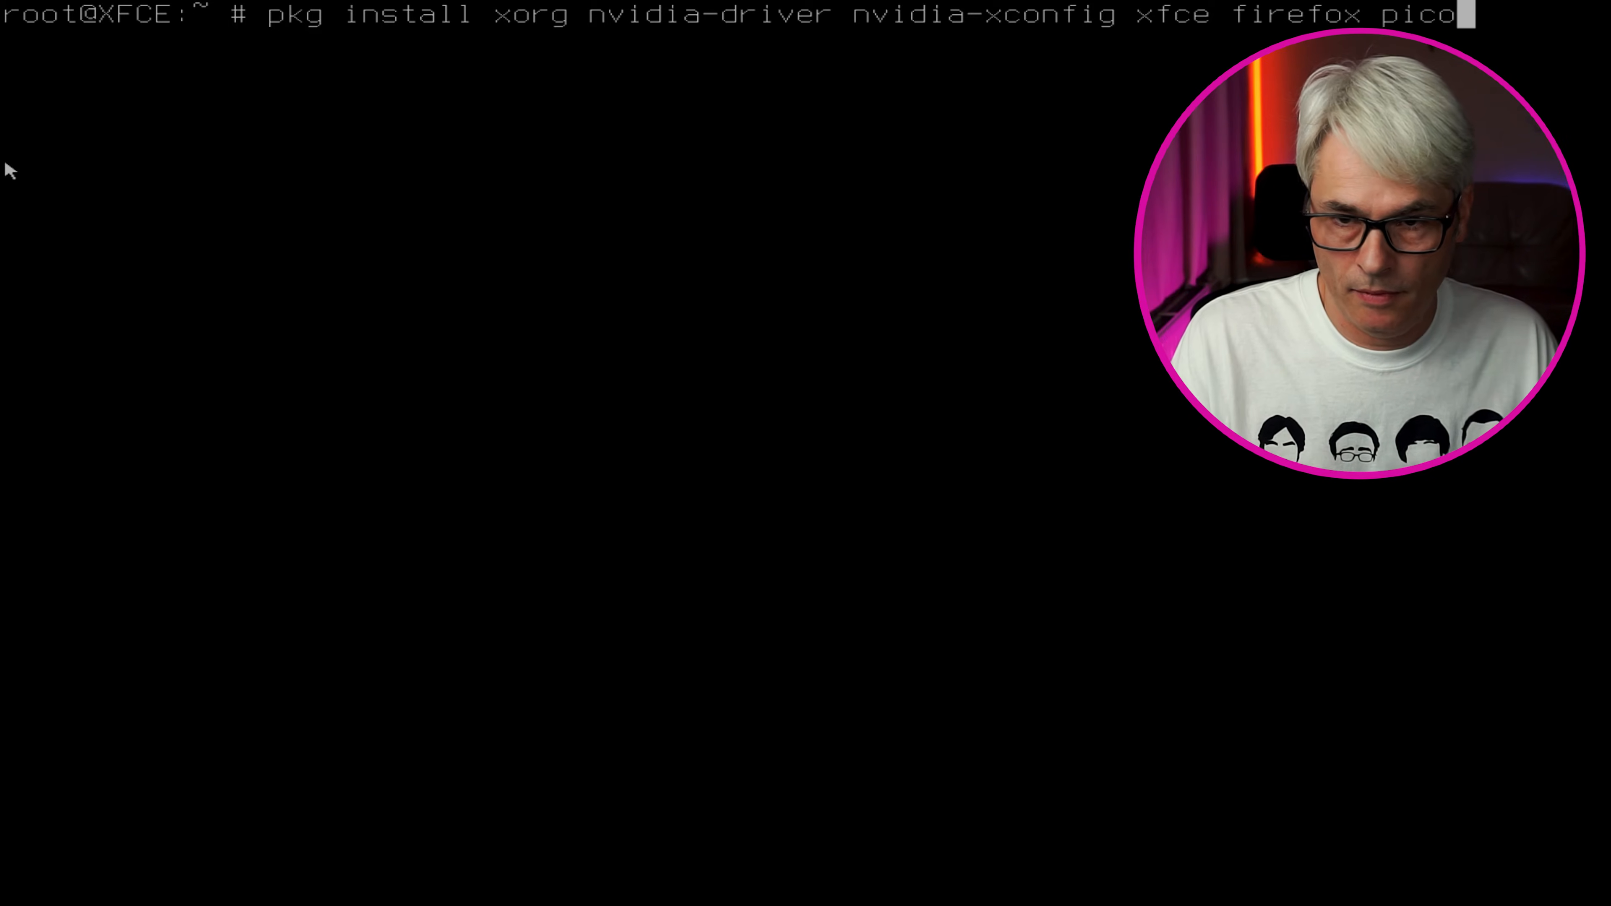
Run pkg install for pico-alpine, obs-studio, gimp, libreoffice and vlc
{"action": "type", "text": "-alpine "}
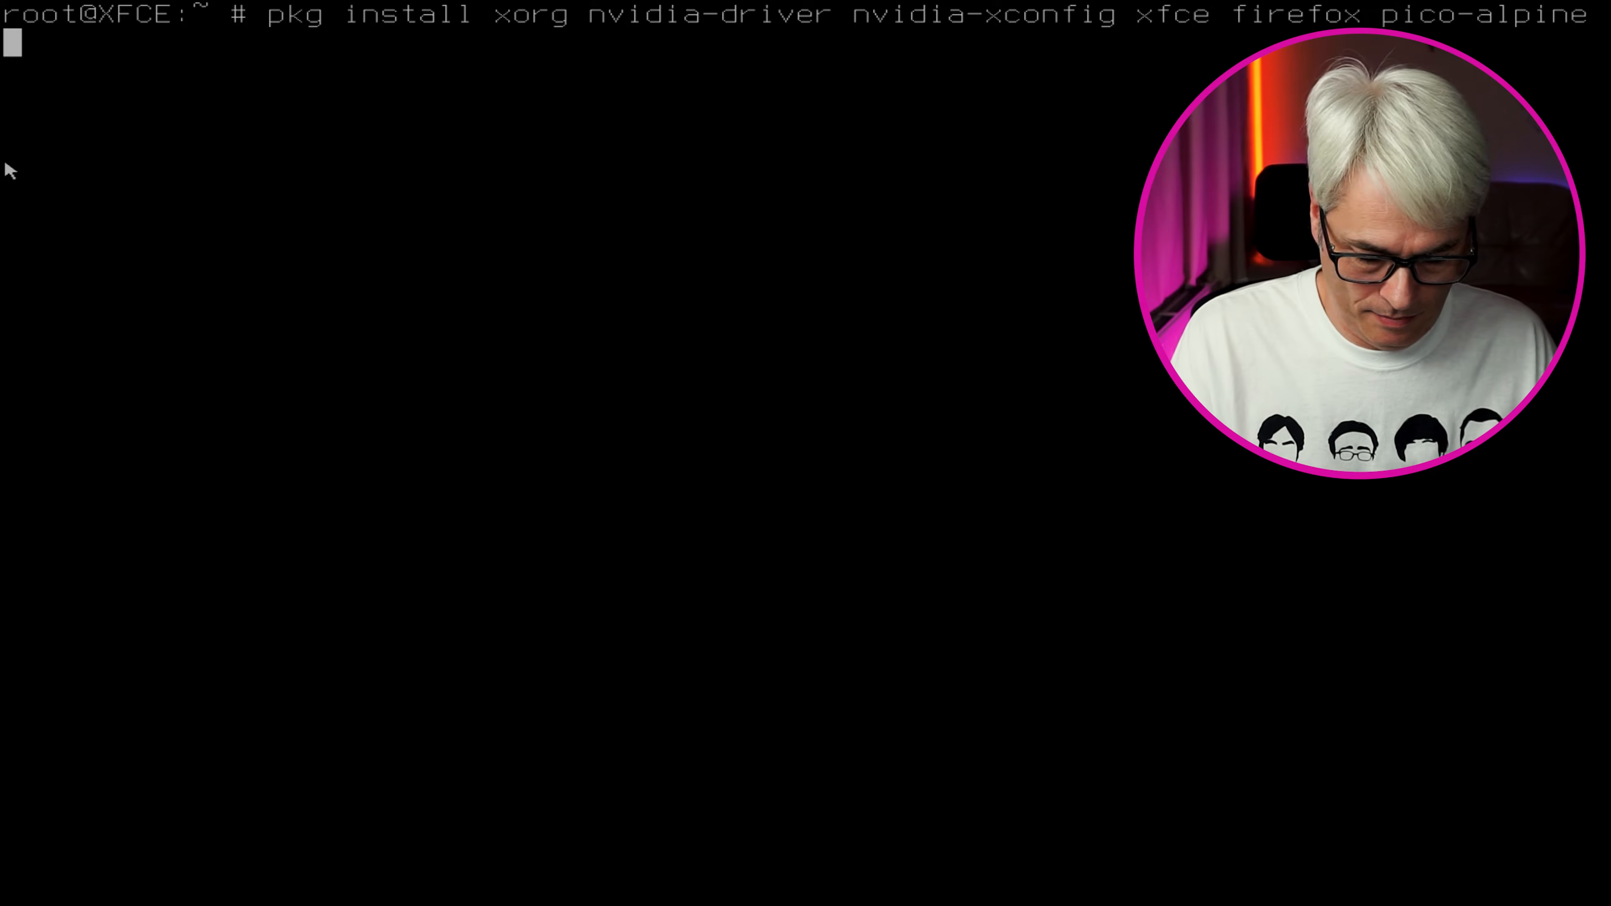
{"action": "type", "text": "ob"}
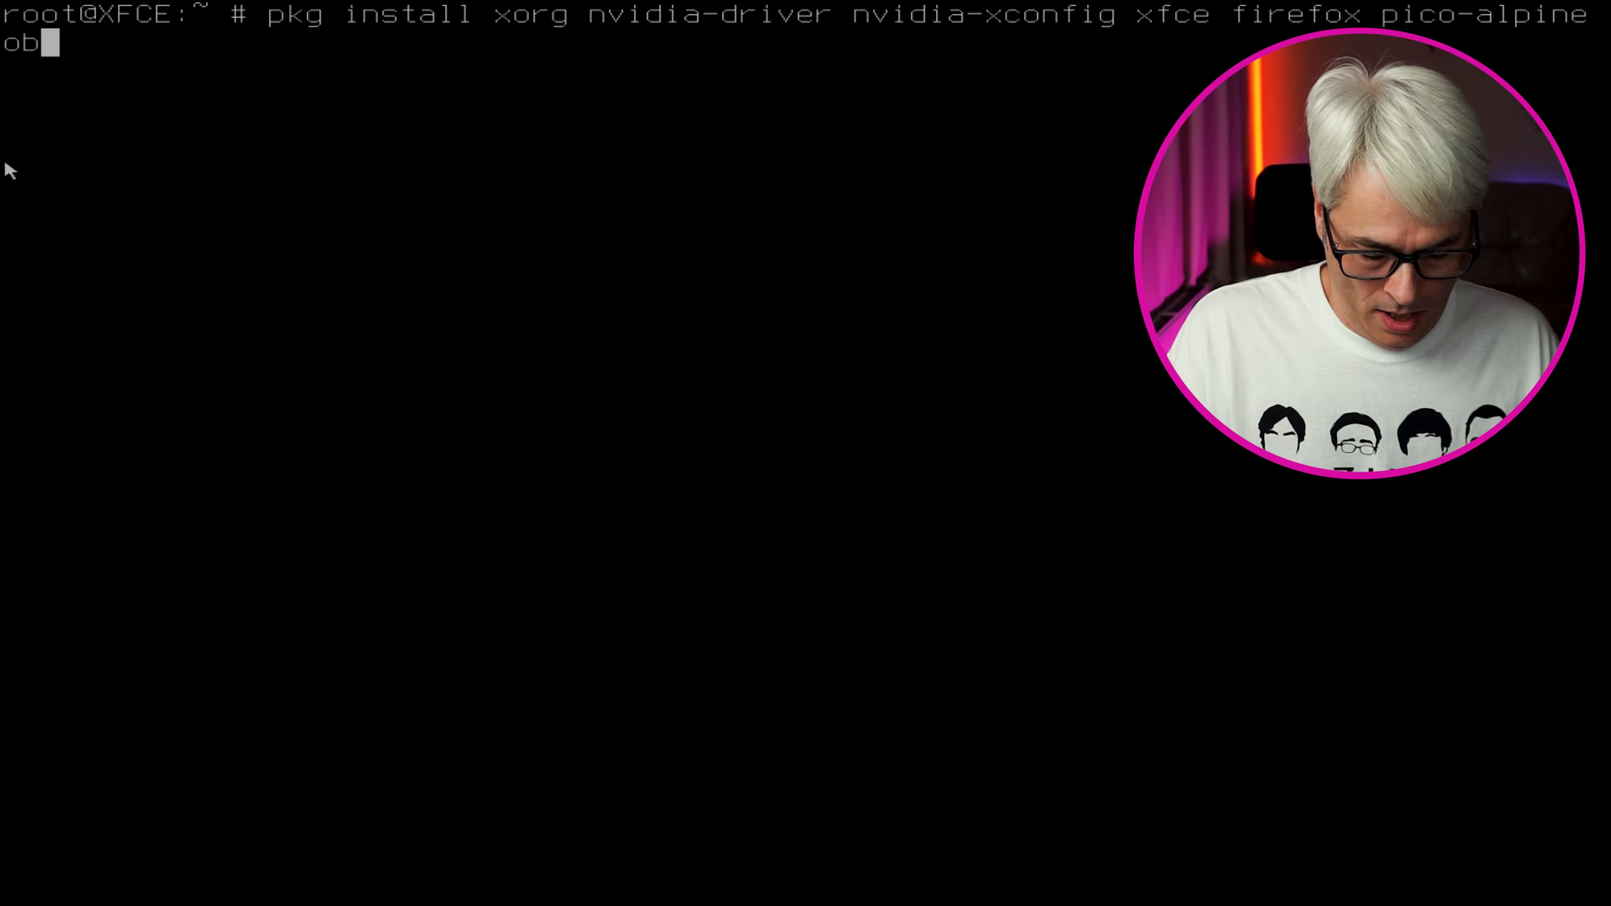
{"action": "type", "text": "s-"}
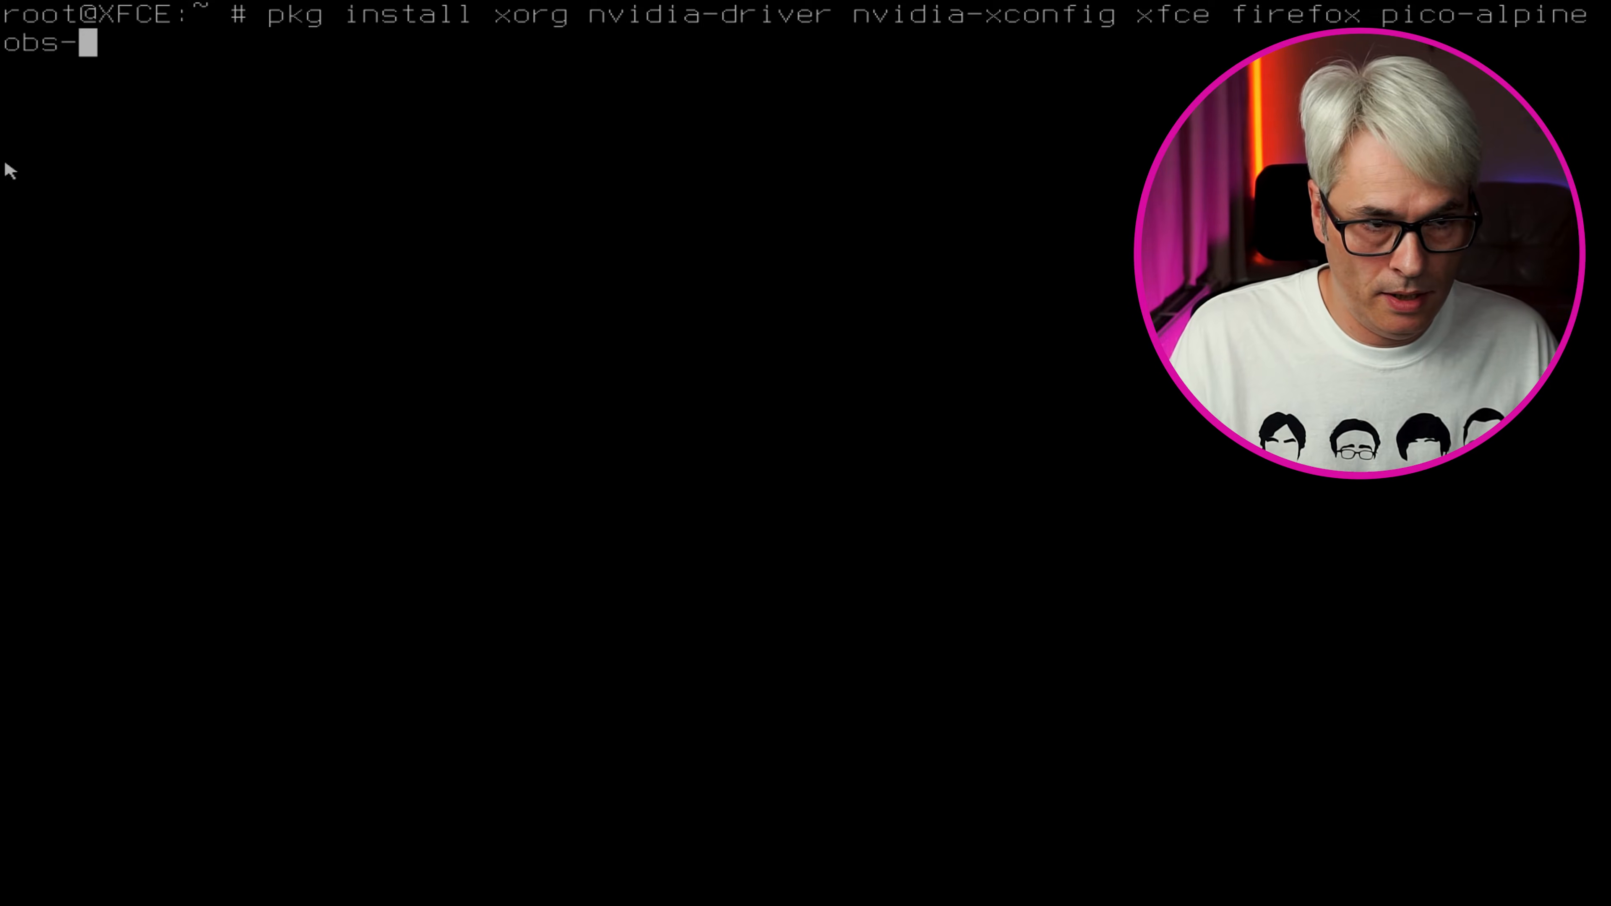
{"action": "type", "text": "studio "}
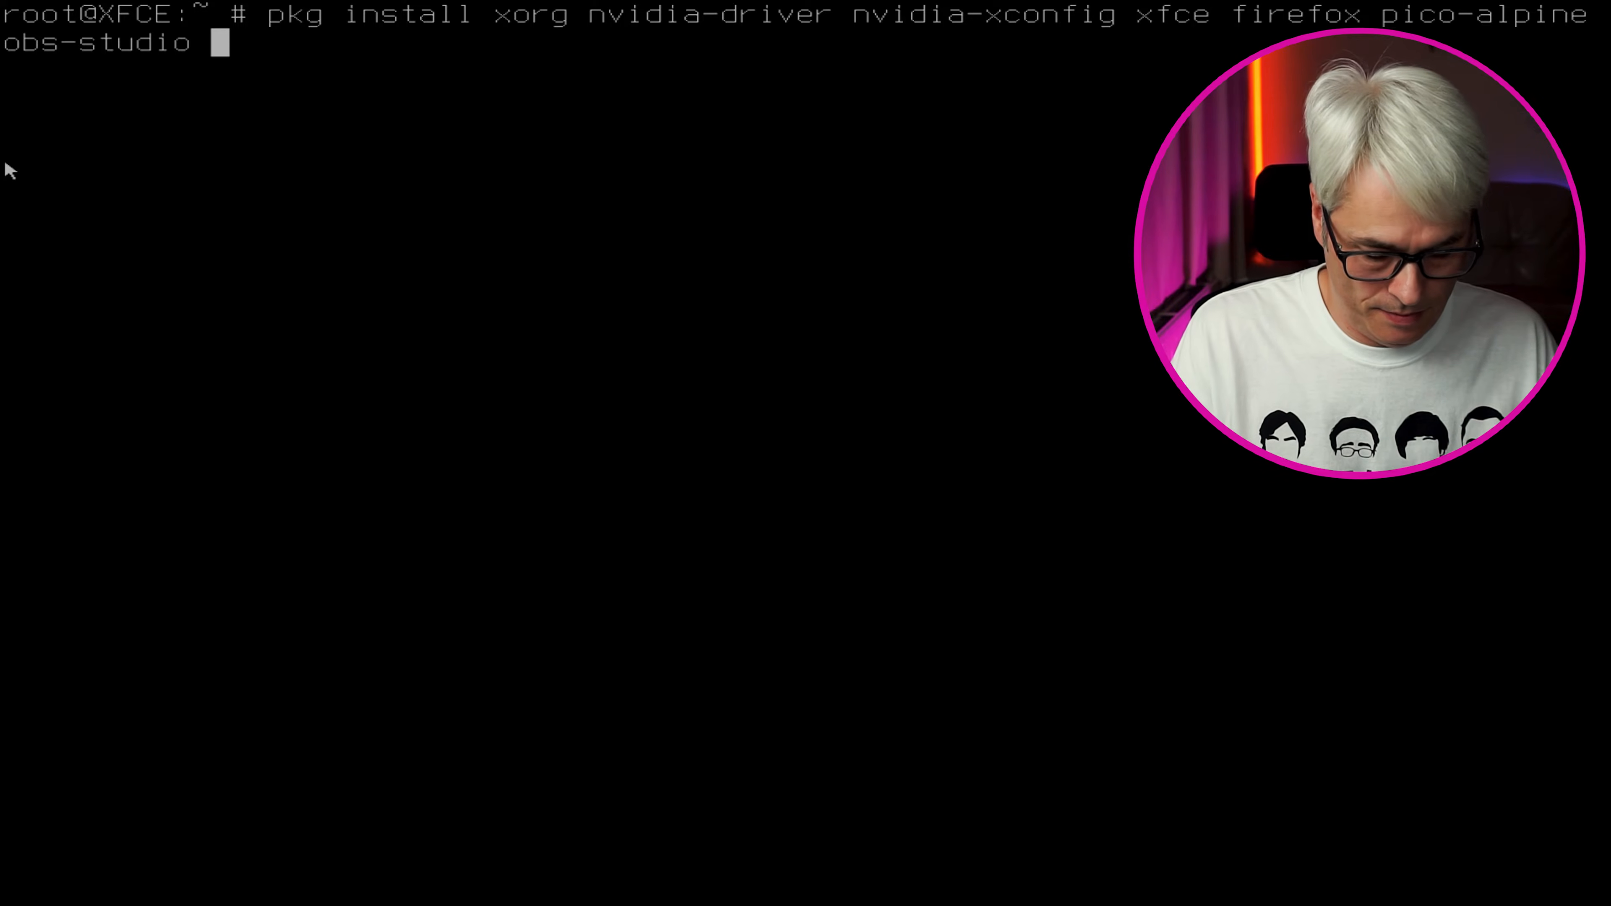
{"action": "type", "text": "gimp"}
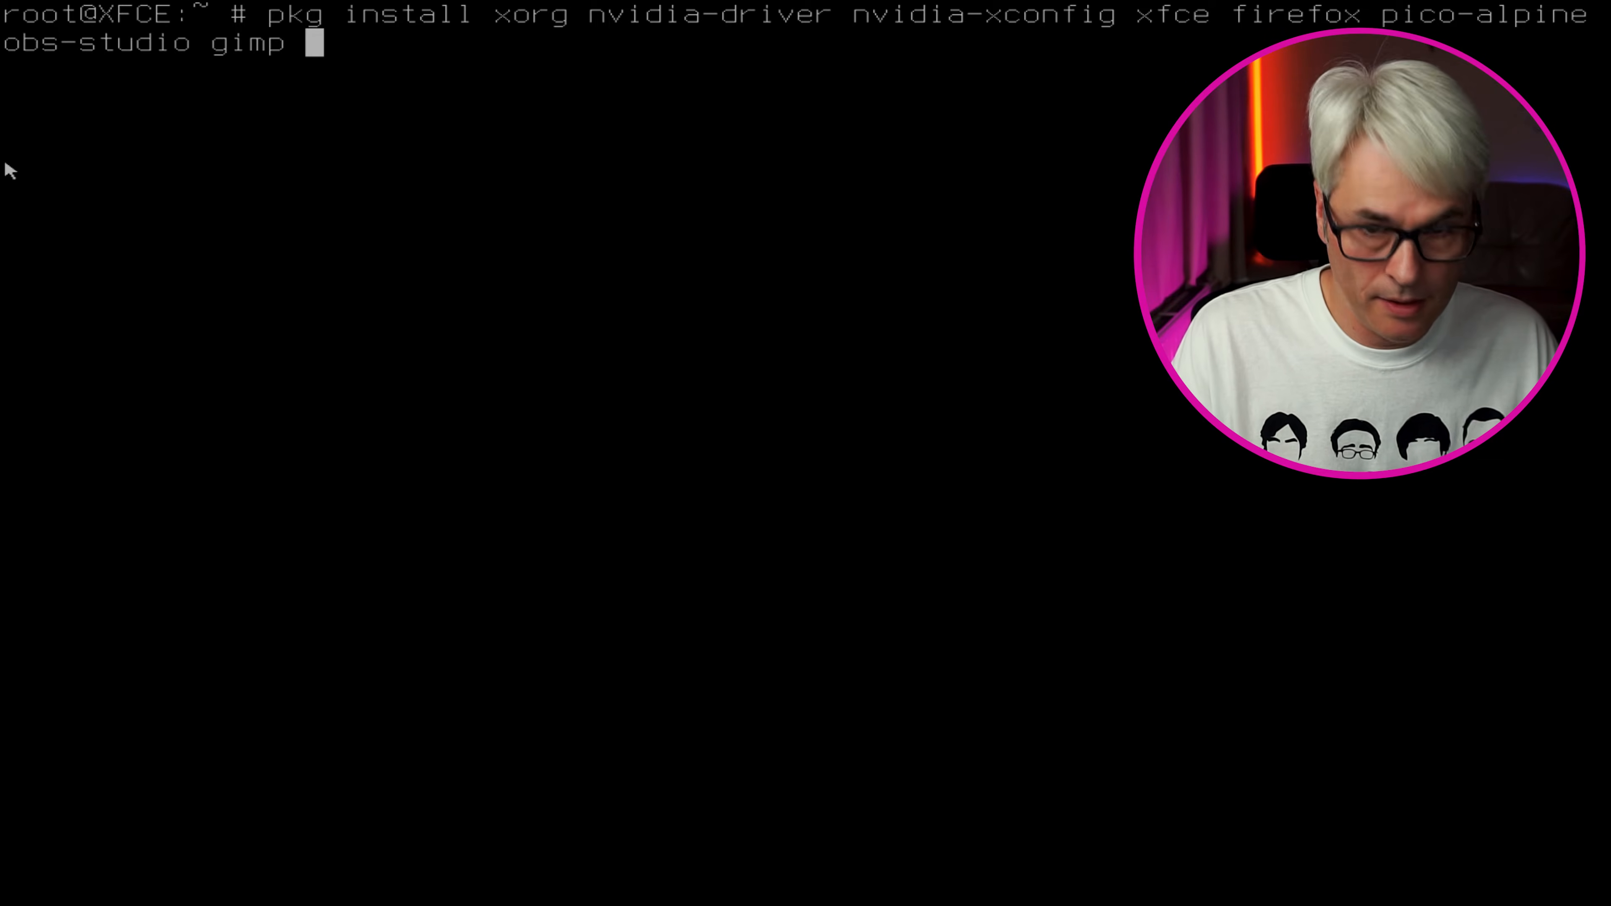
{"action": "type", "text": "li"}
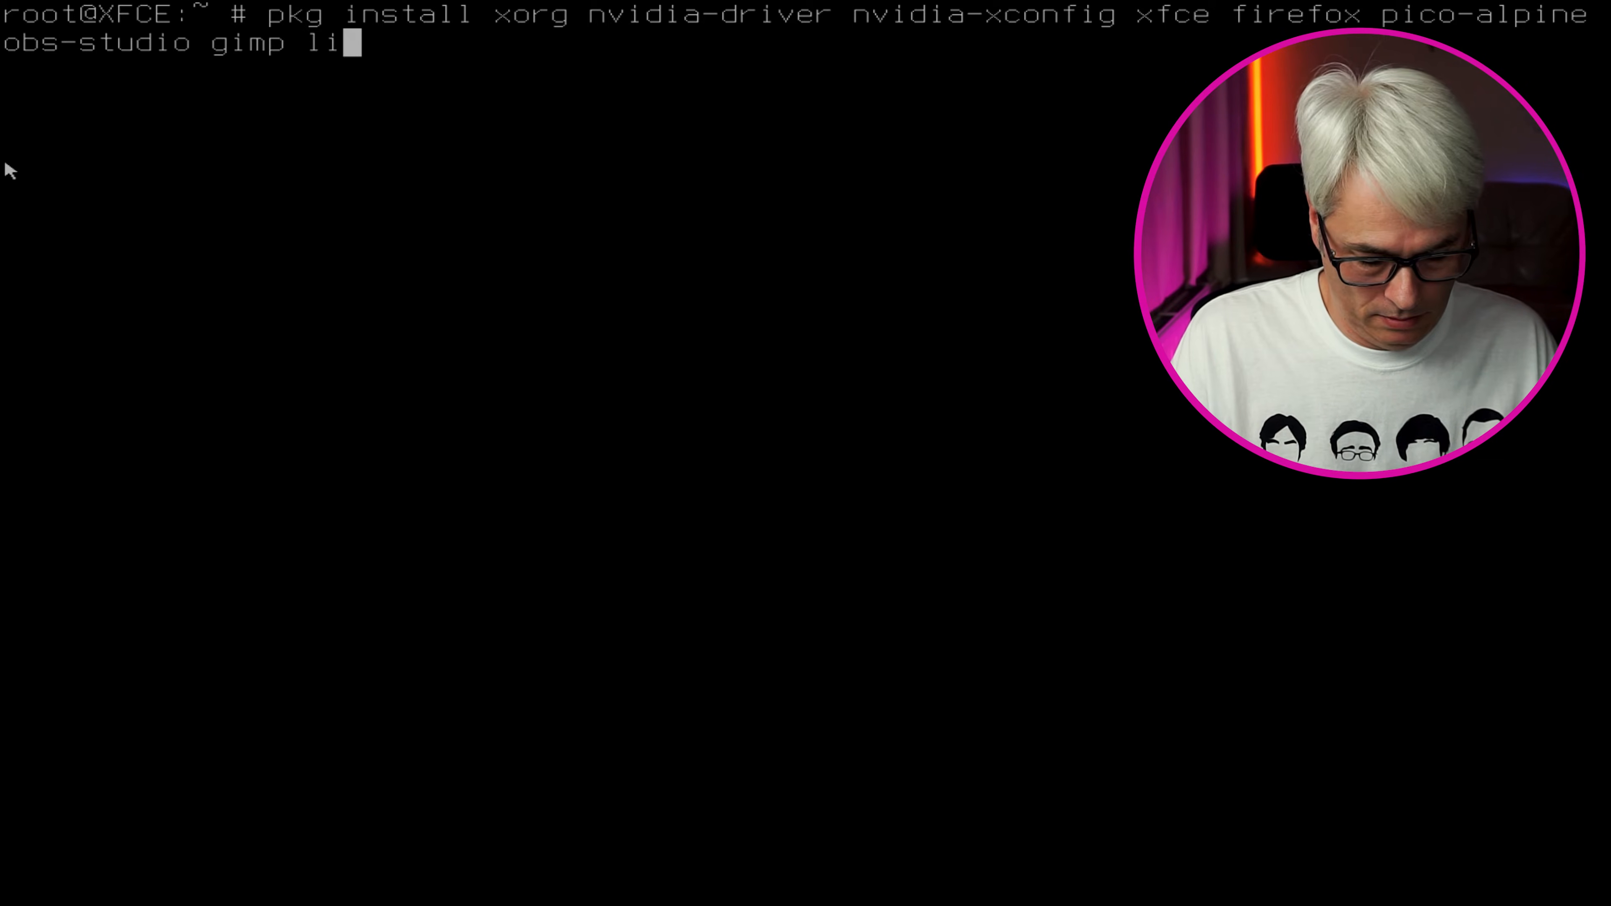
{"action": "type", "text": "breoffice"}
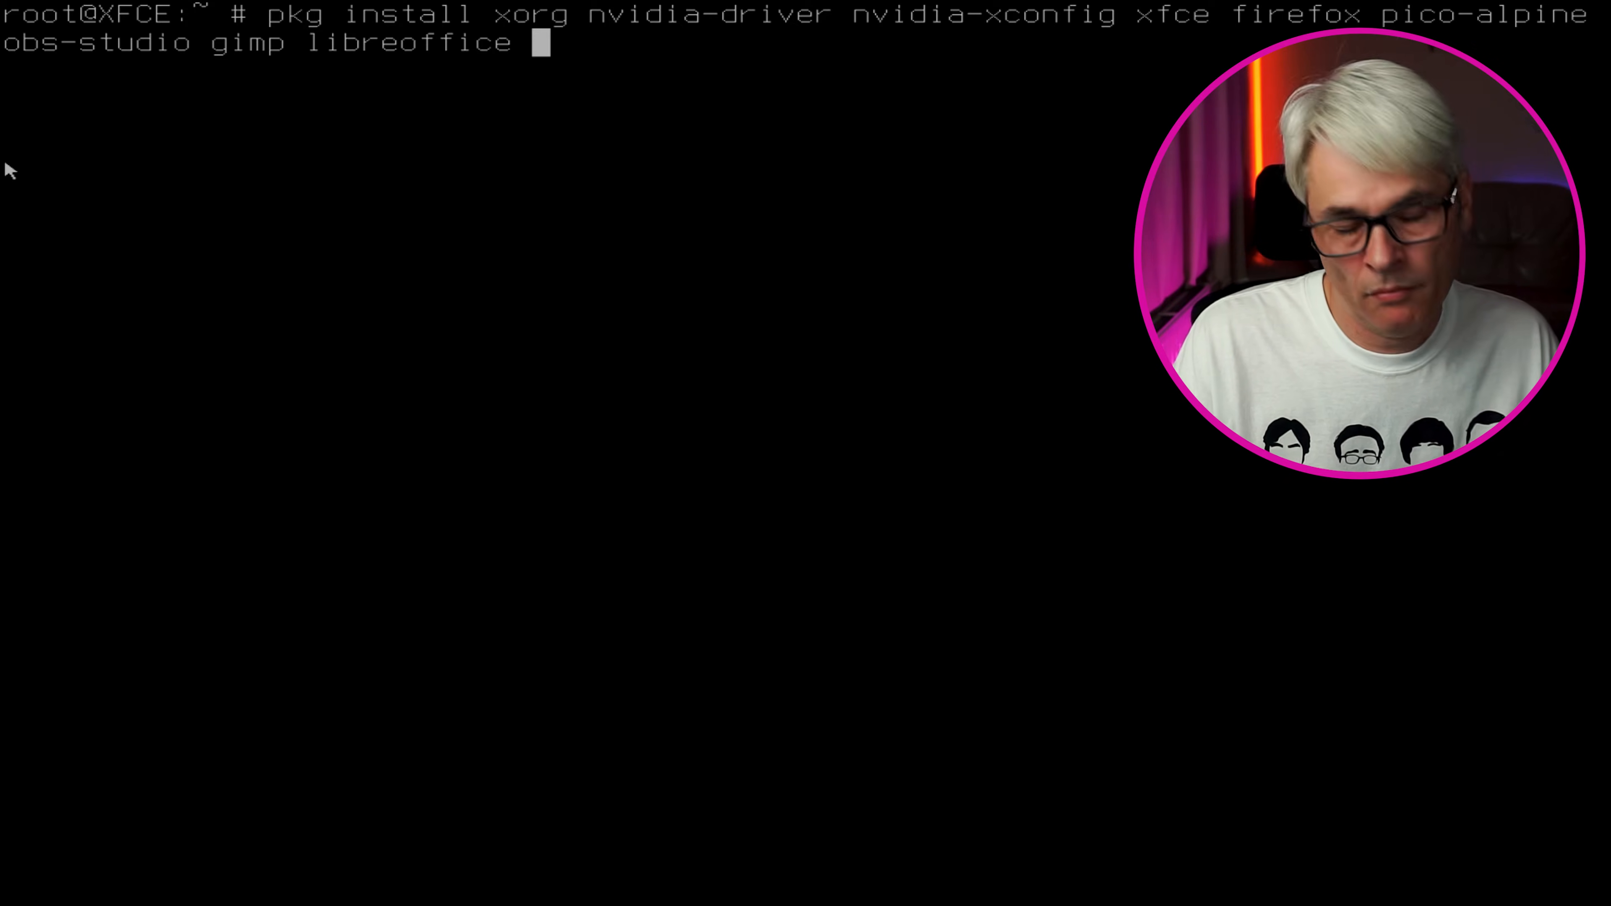
{"action": "type", "text": "vl"}
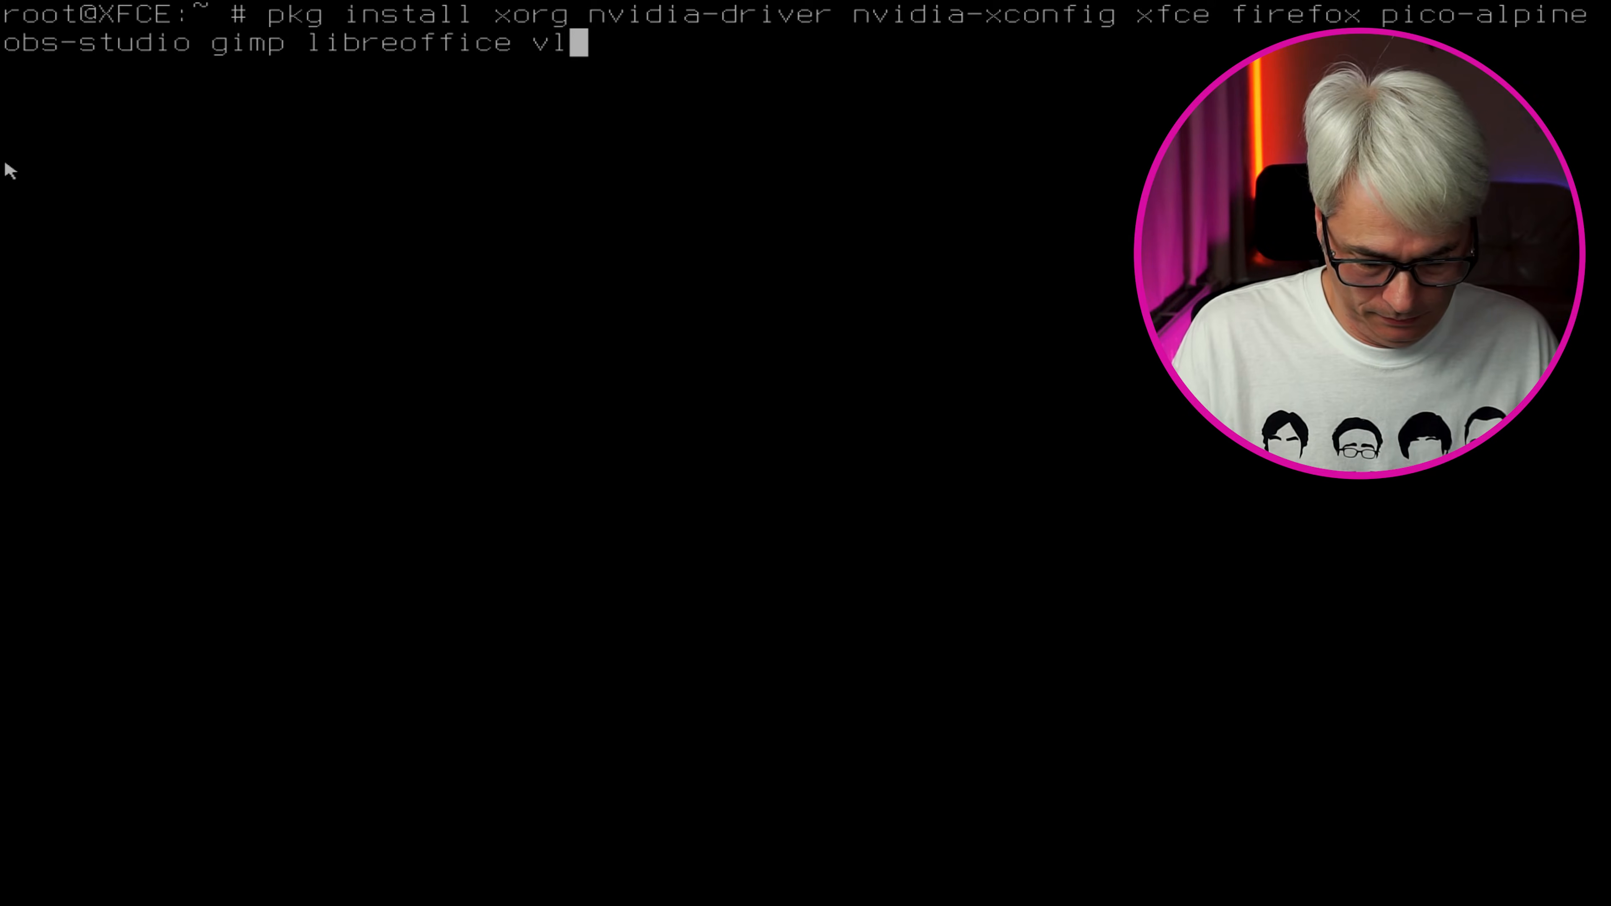
{"action": "type", "text": "c"}
{"action": "key", "text": "Return"}
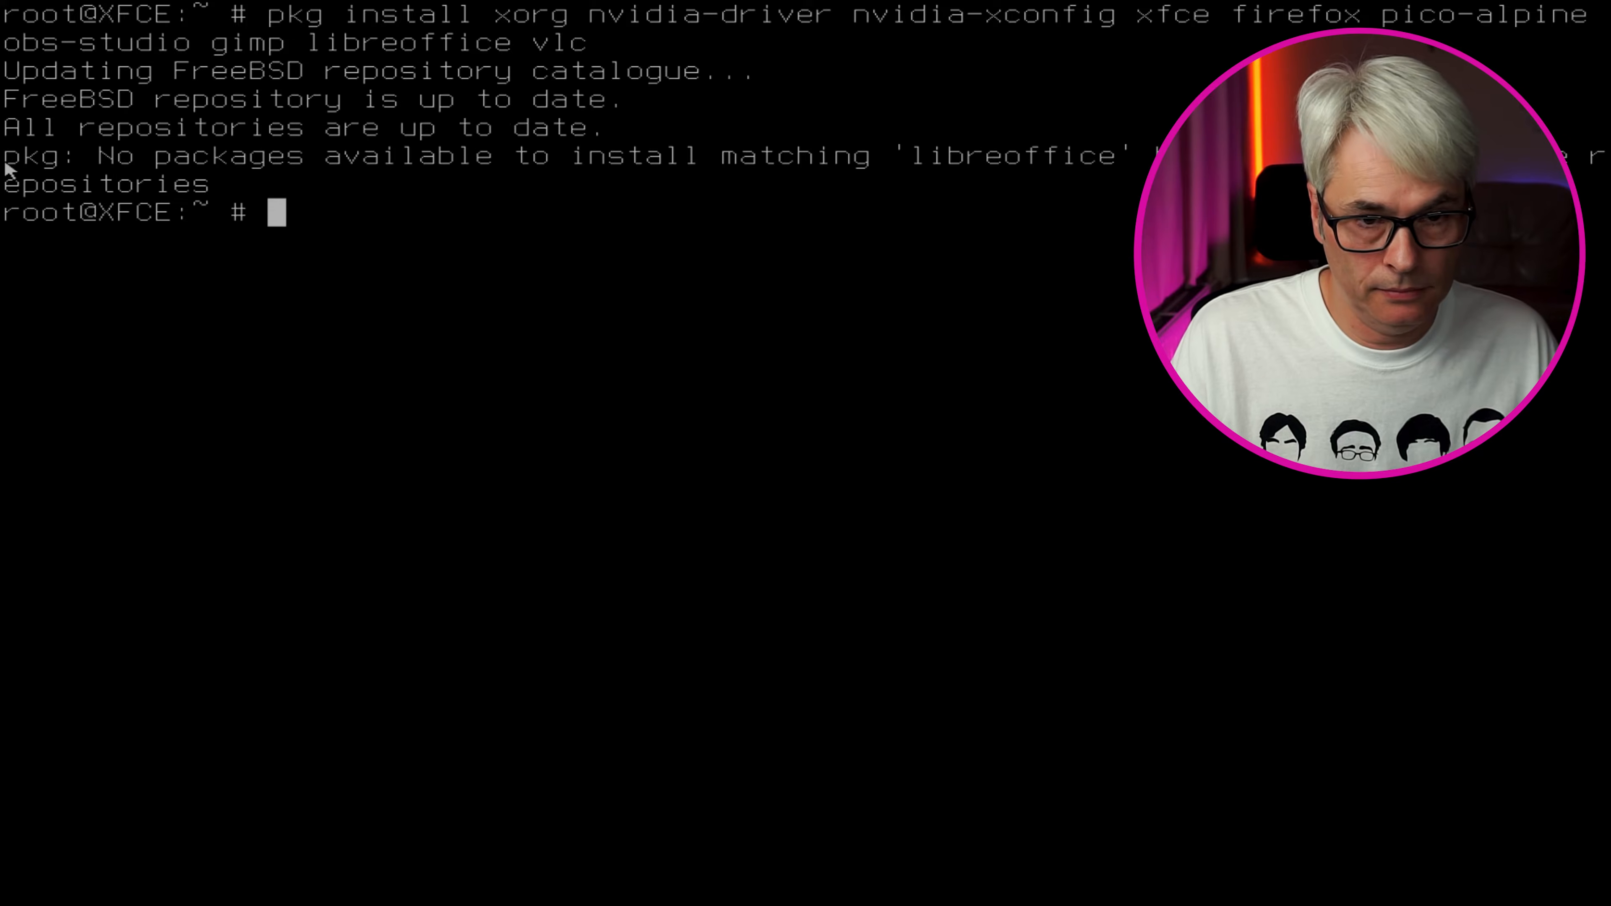
Re-run the install without libreoffice and confirm the 447 packages
{"action": "key", "text": "Up"}
{"action": "key", "text": "Left"}
{"action": "key", "text": "Left"}
{"action": "key", "text": "Left"}
{"action": "key", "text": "Left"}
{"action": "key", "text": "BackSpace"}
{"action": "key", "text": "BackSpace"}
{"action": "key", "text": "BackSpace"}
{"action": "key", "text": "BackSpace"}
{"action": "key", "text": "BackSpace"}
{"action": "key", "text": "BackSpace"}
{"action": "key", "text": "BackSpace"}
{"action": "key", "text": "BackSpace"}
{"action": "key", "text": "BackSpace"}
{"action": "key", "text": "BackSpace"}
{"action": "key", "text": "BackSpace"}
{"action": "key", "text": "BackSpace"}
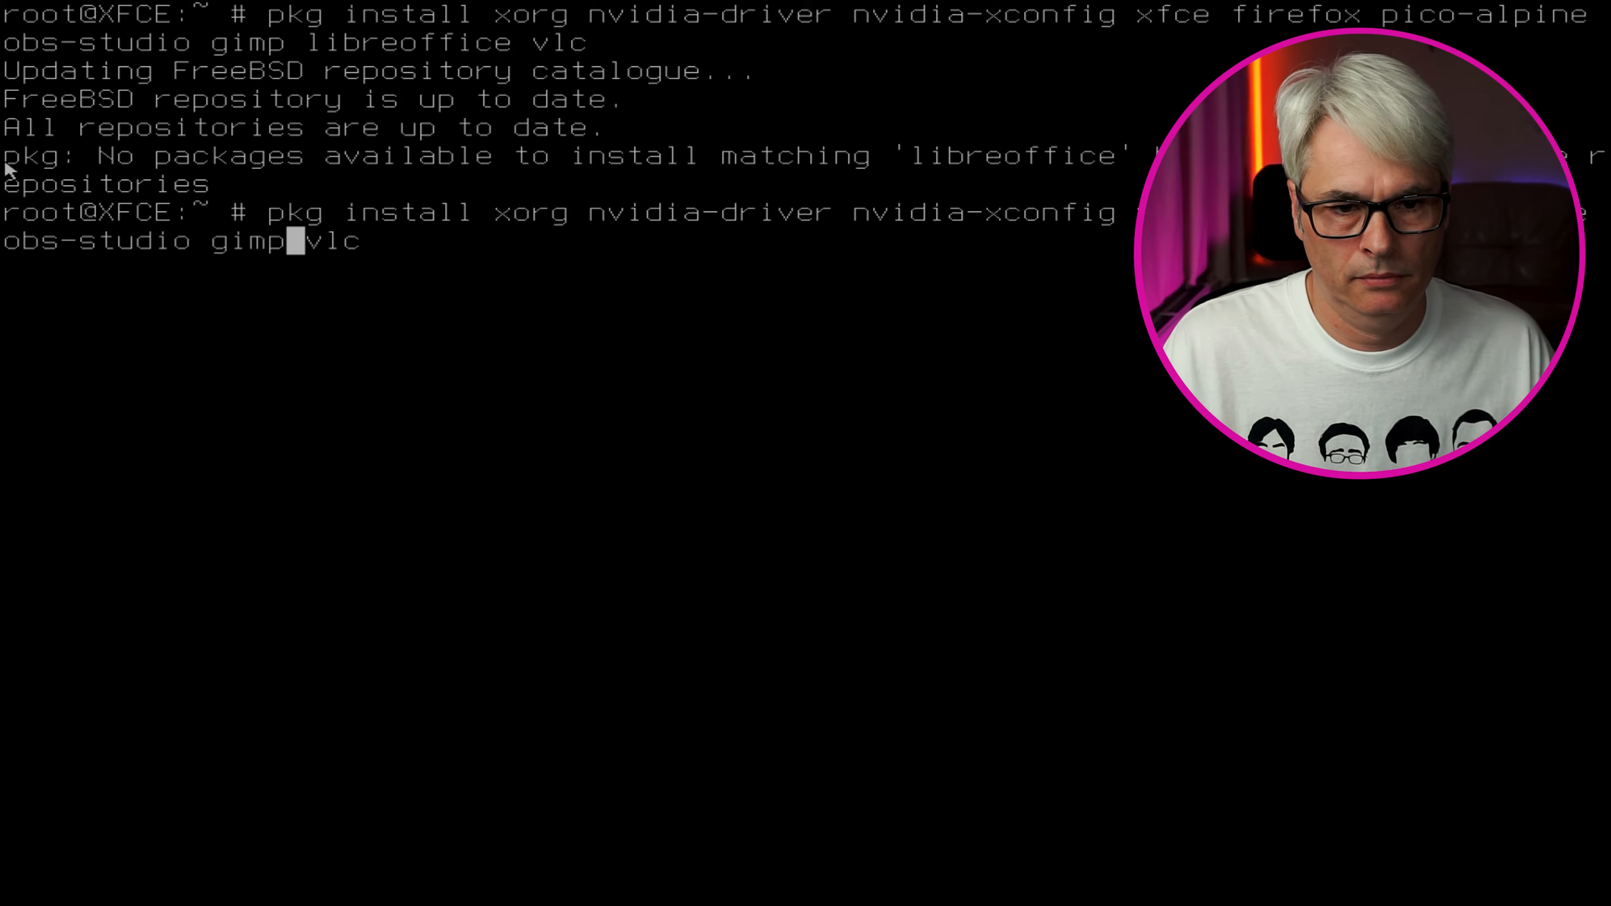
{"action": "key", "text": "Return"}
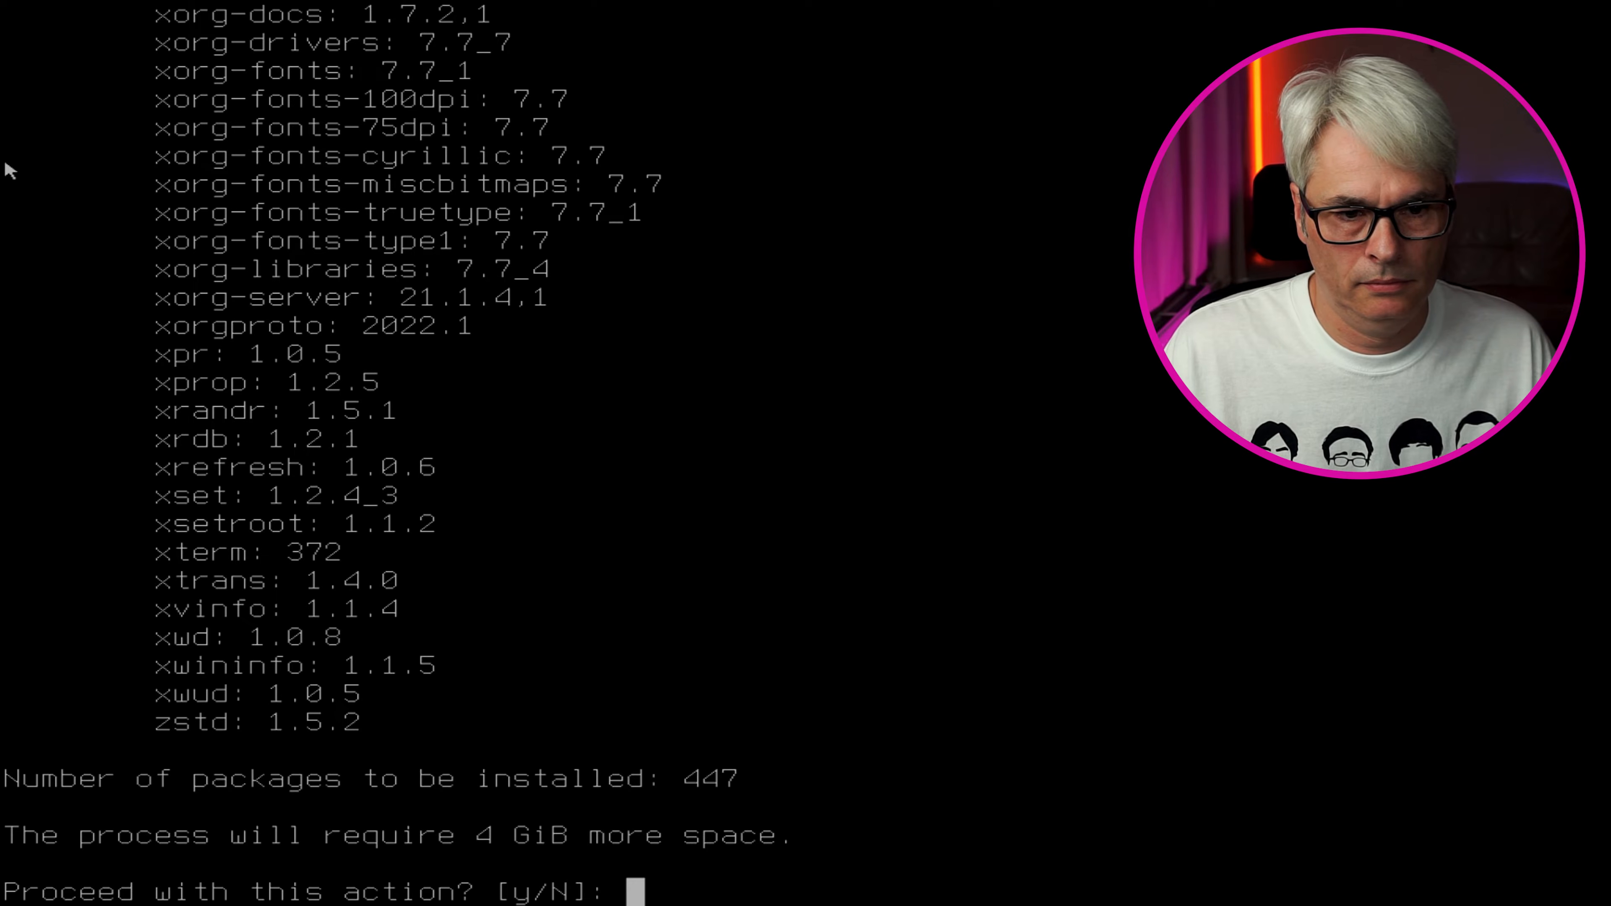
{"action": "type", "text": "y"}
{"action": "key", "text": "Return"}
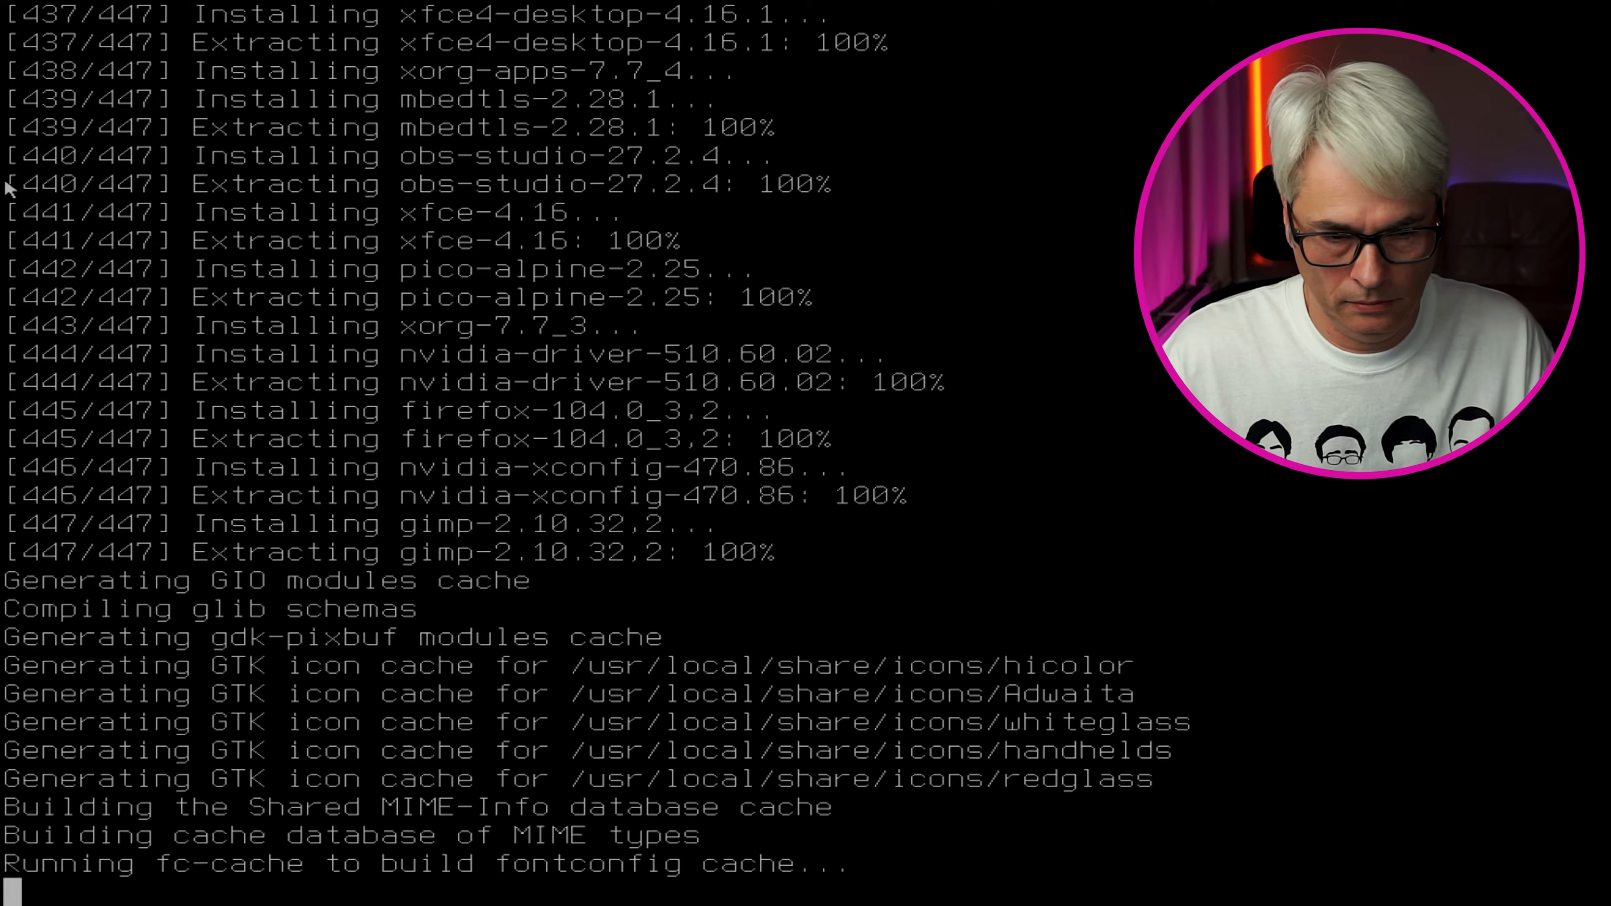
Clear the console once the 447-package installation has finished
{"action": "key", "text": "ctrl+l"}
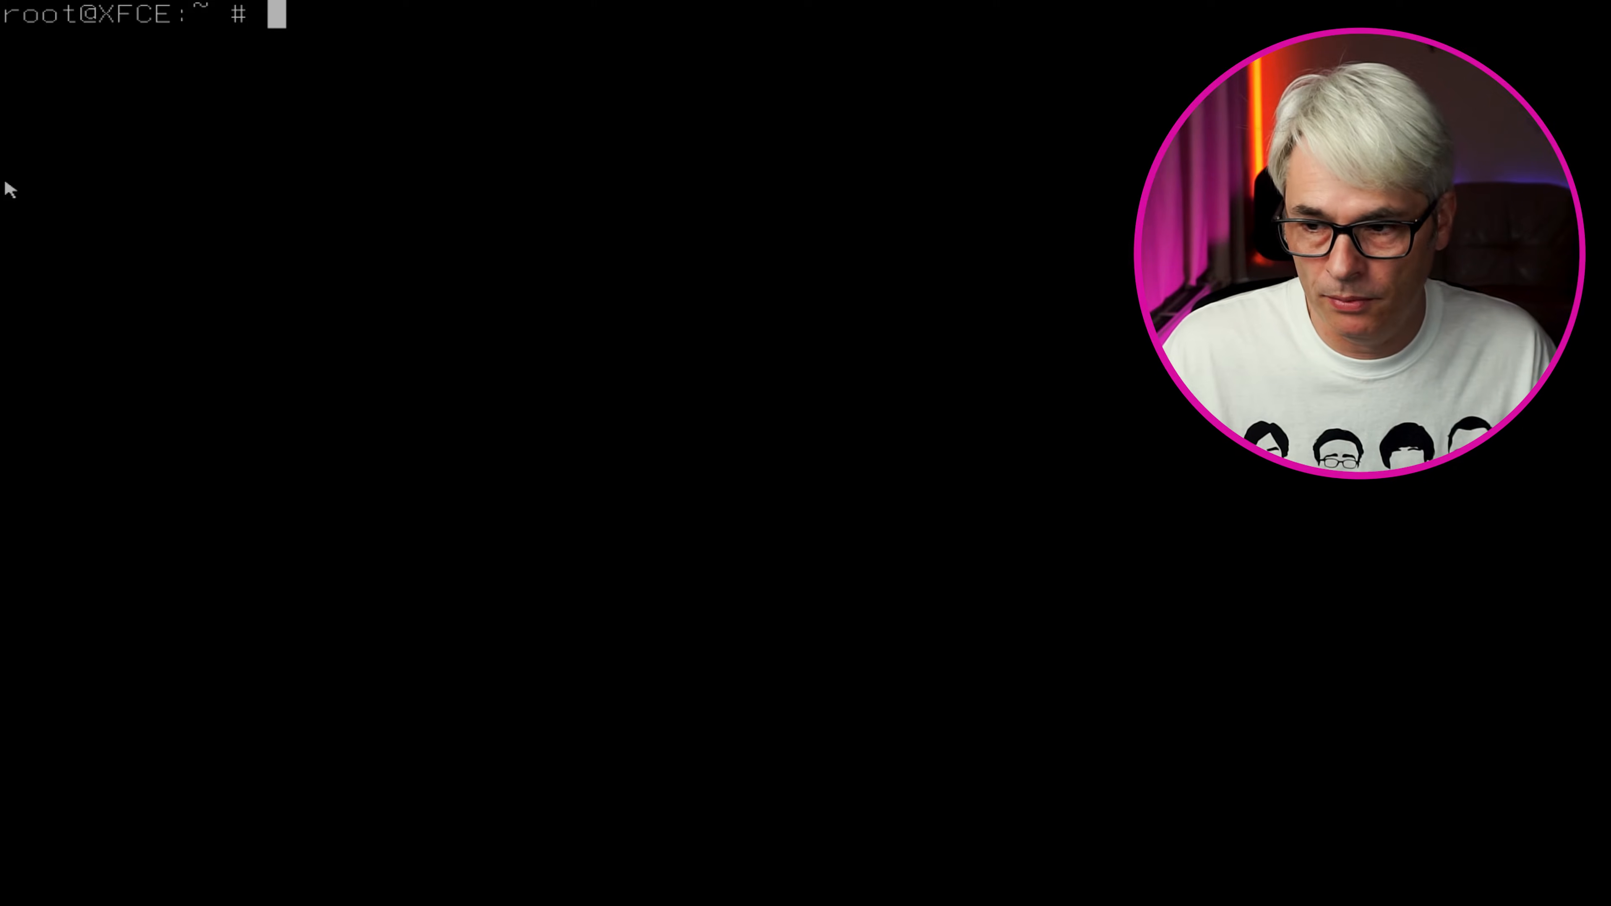
Enable D-Bus at boot with sysrc dbus_enable=YES
{"action": "type", "text": "ss"}
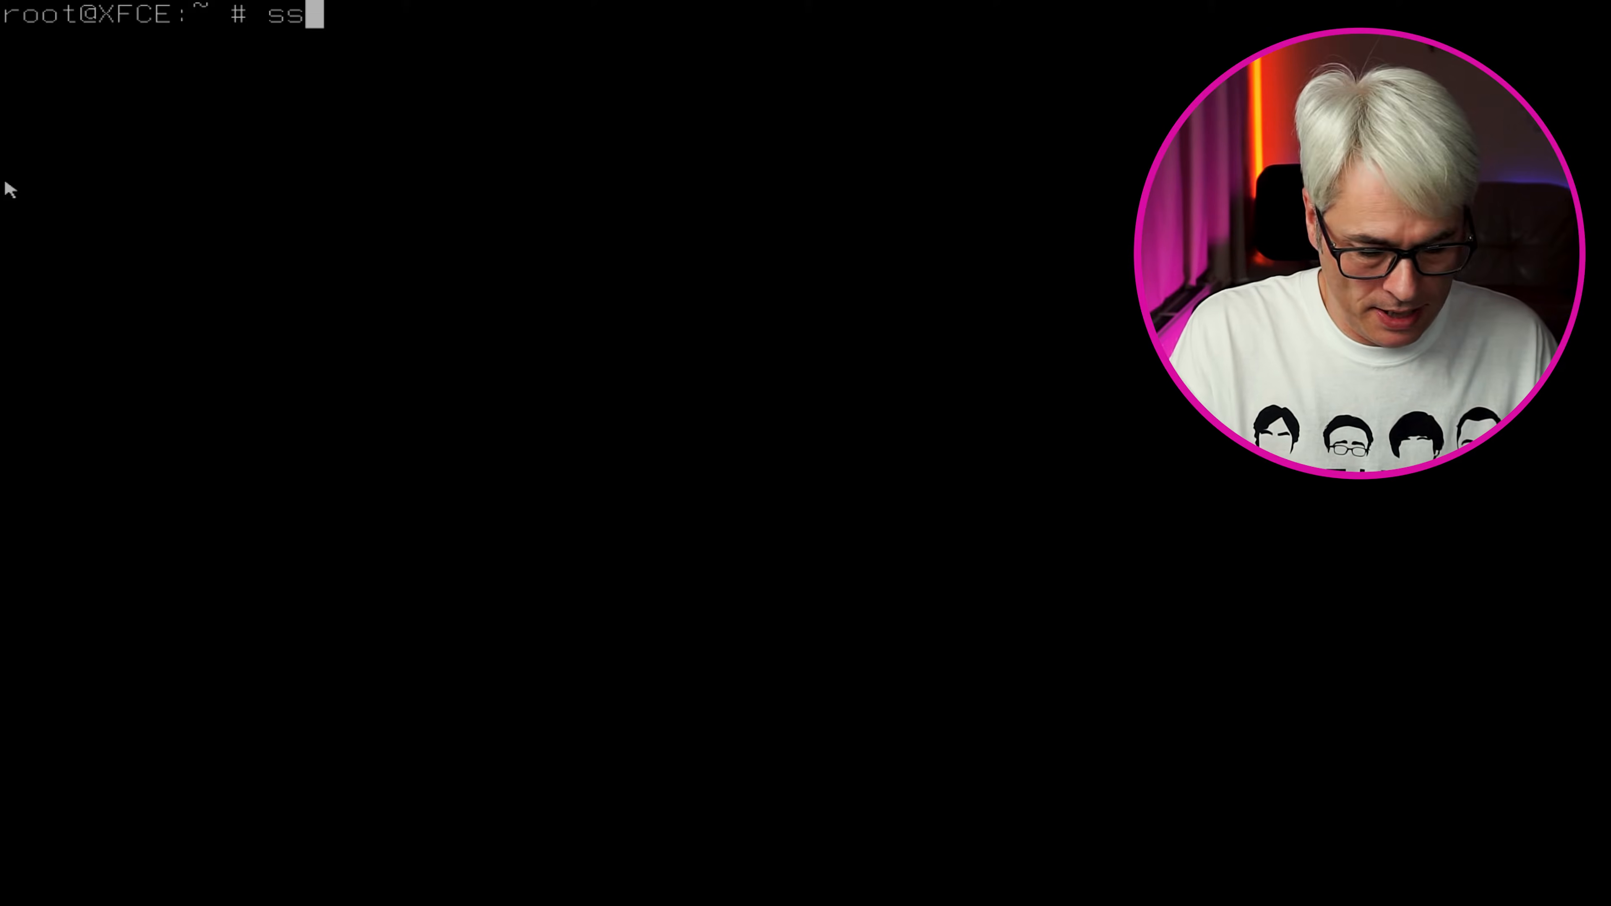
{"action": "key", "text": "BackSpace"}
{"action": "type", "text": "ysr"}
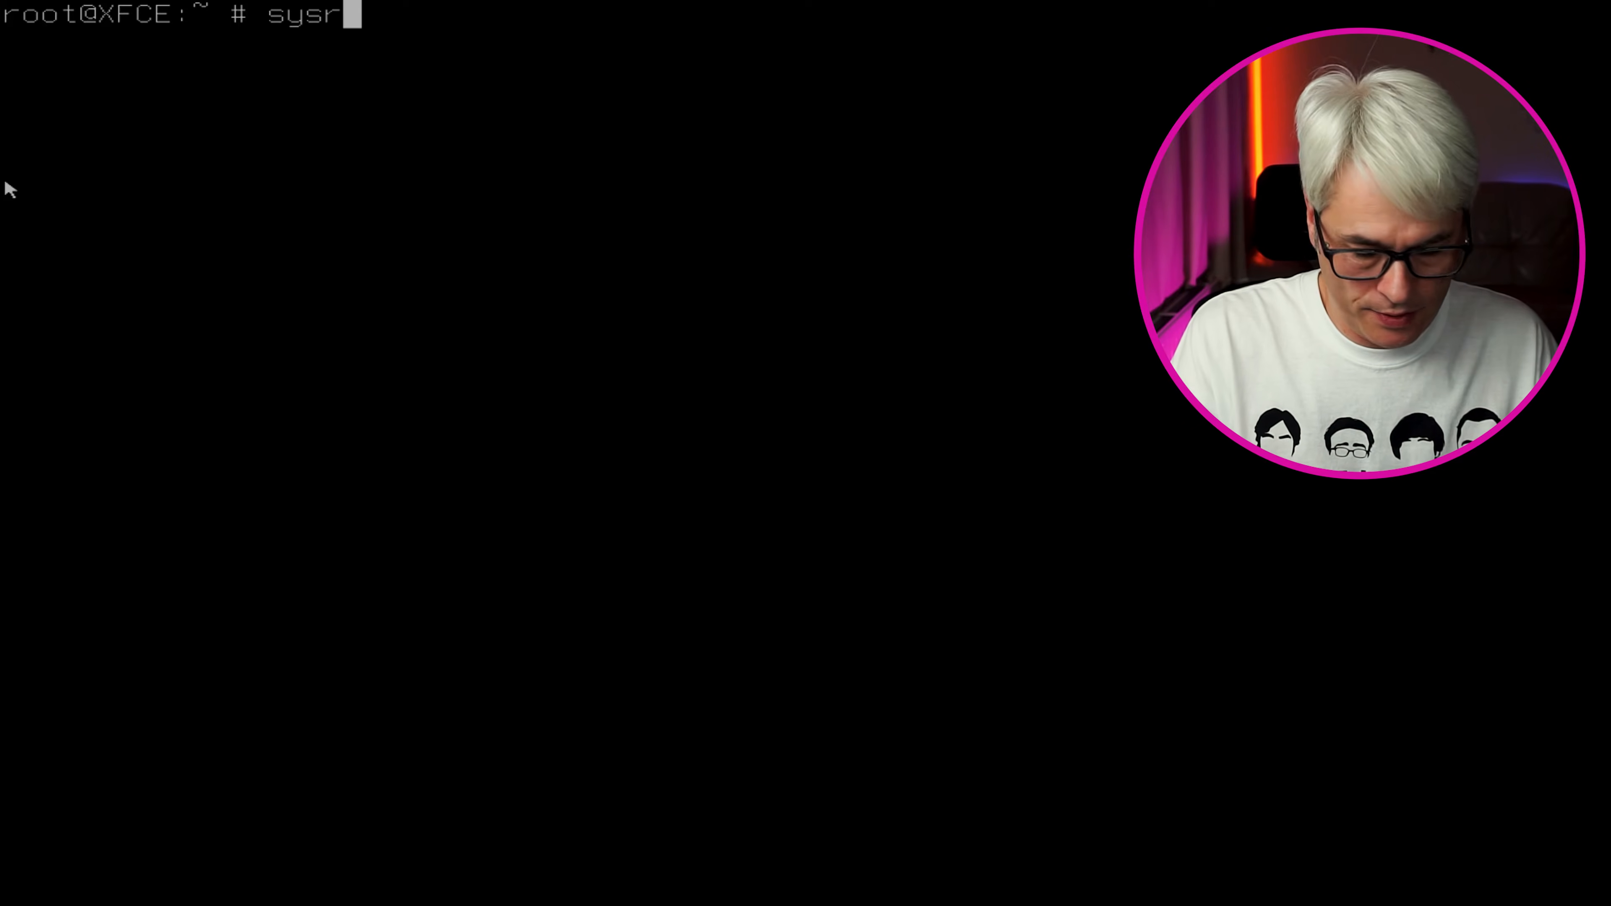
{"action": "type", "text": "c db"}
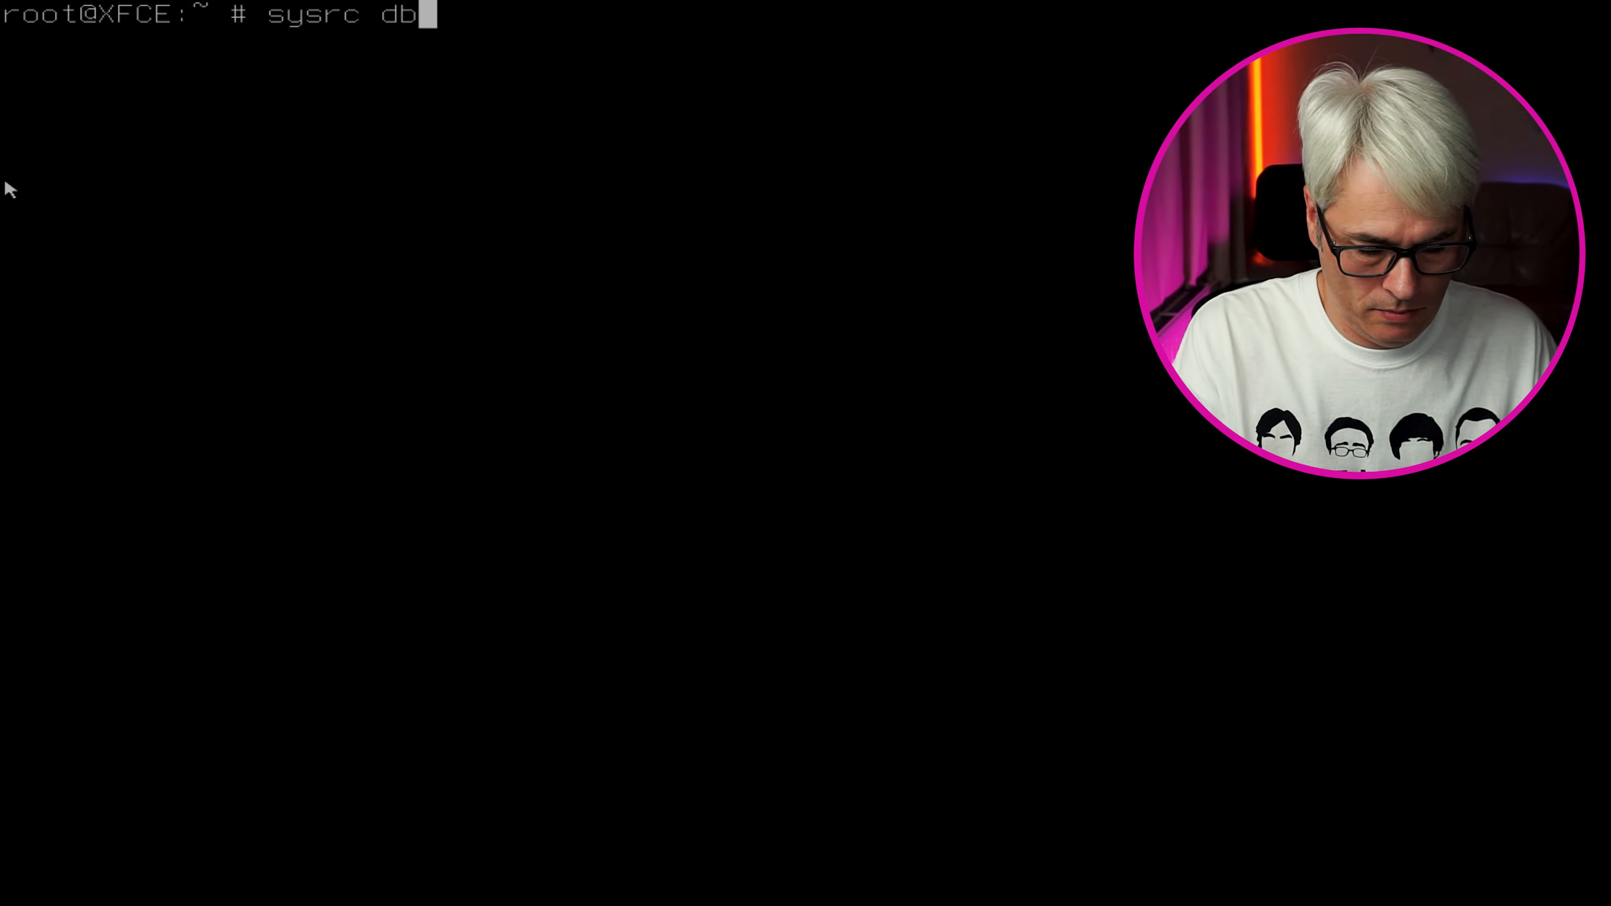
{"action": "type", "text": "us_enable"}
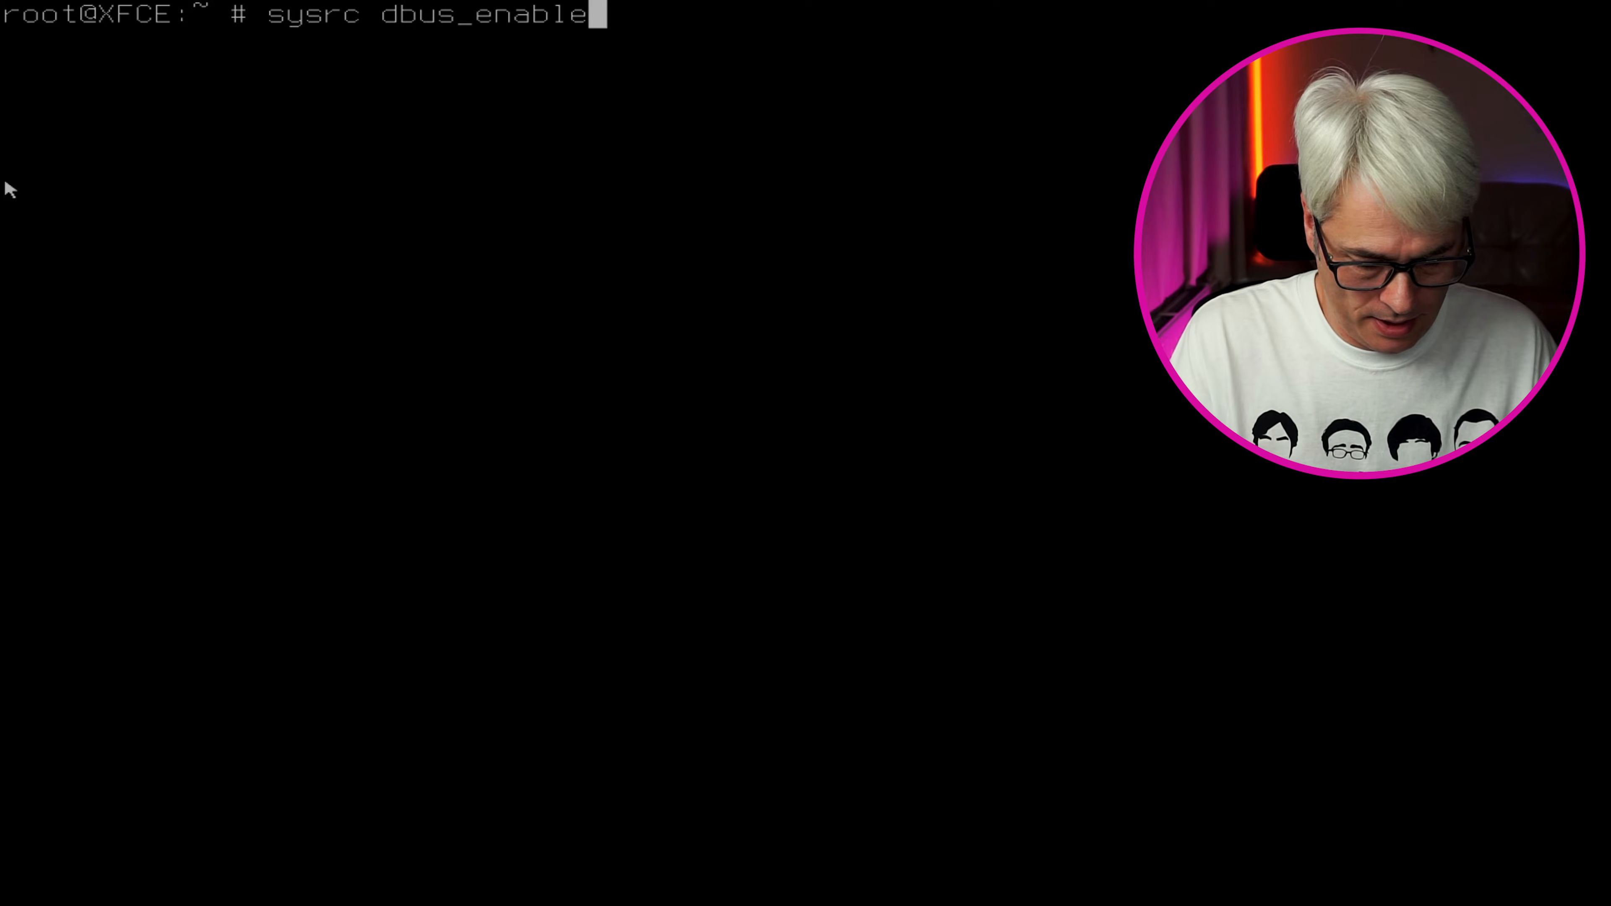
{"action": "type", "text": "=YES"}
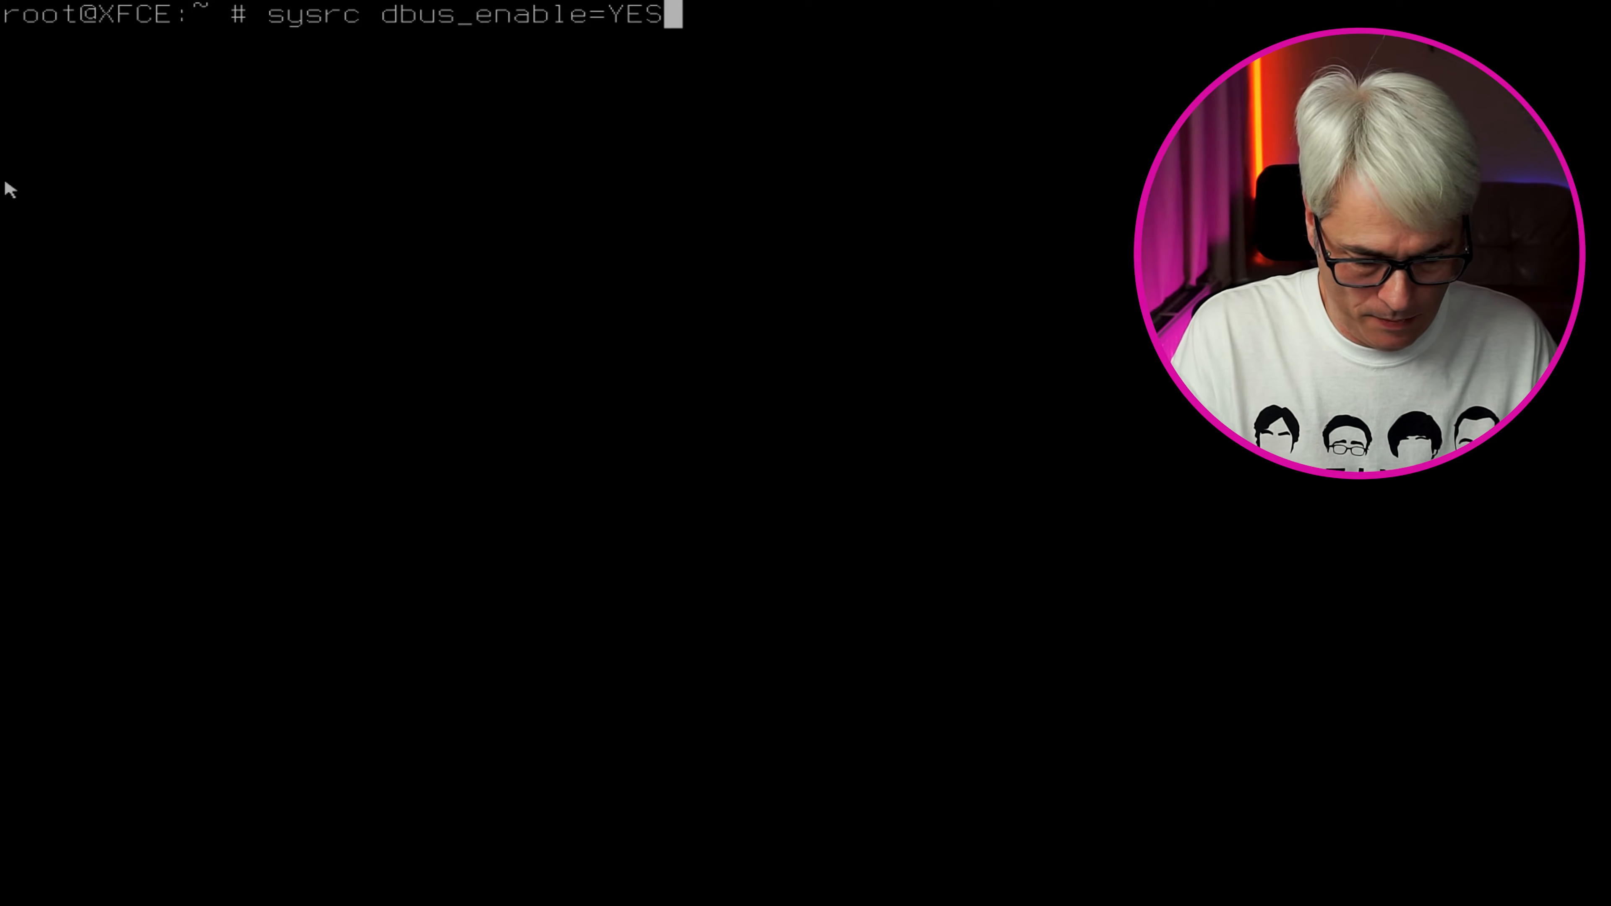
{"action": "key", "text": "Return"}
Enable SLiM at boot with sysrc slim_enable=YES
{"action": "key", "text": "Up"}
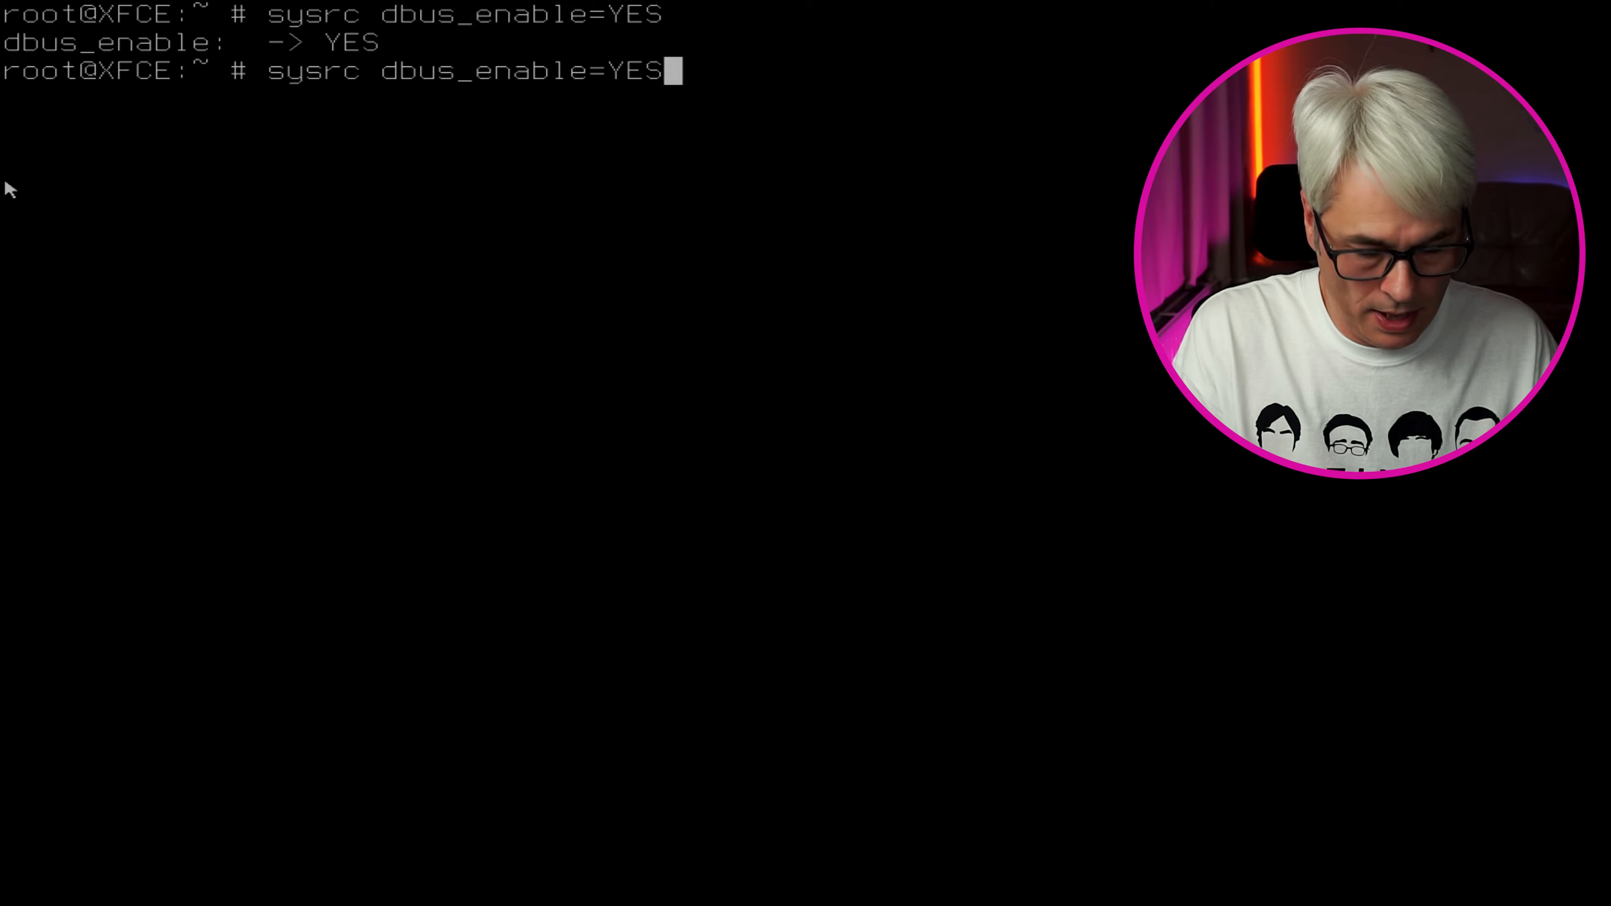
{"action": "key", "text": "Left"}
{"action": "key", "text": "Left"}
{"action": "key", "text": "Left"}
{"action": "key", "text": "Left"}
{"action": "key", "text": "Left"}
{"action": "key", "text": "Left"}
{"action": "key", "text": "Left"}
{"action": "key", "text": "Left"}
{"action": "key", "text": "Left"}
{"action": "key", "text": "Left"}
{"action": "key", "text": "Left"}
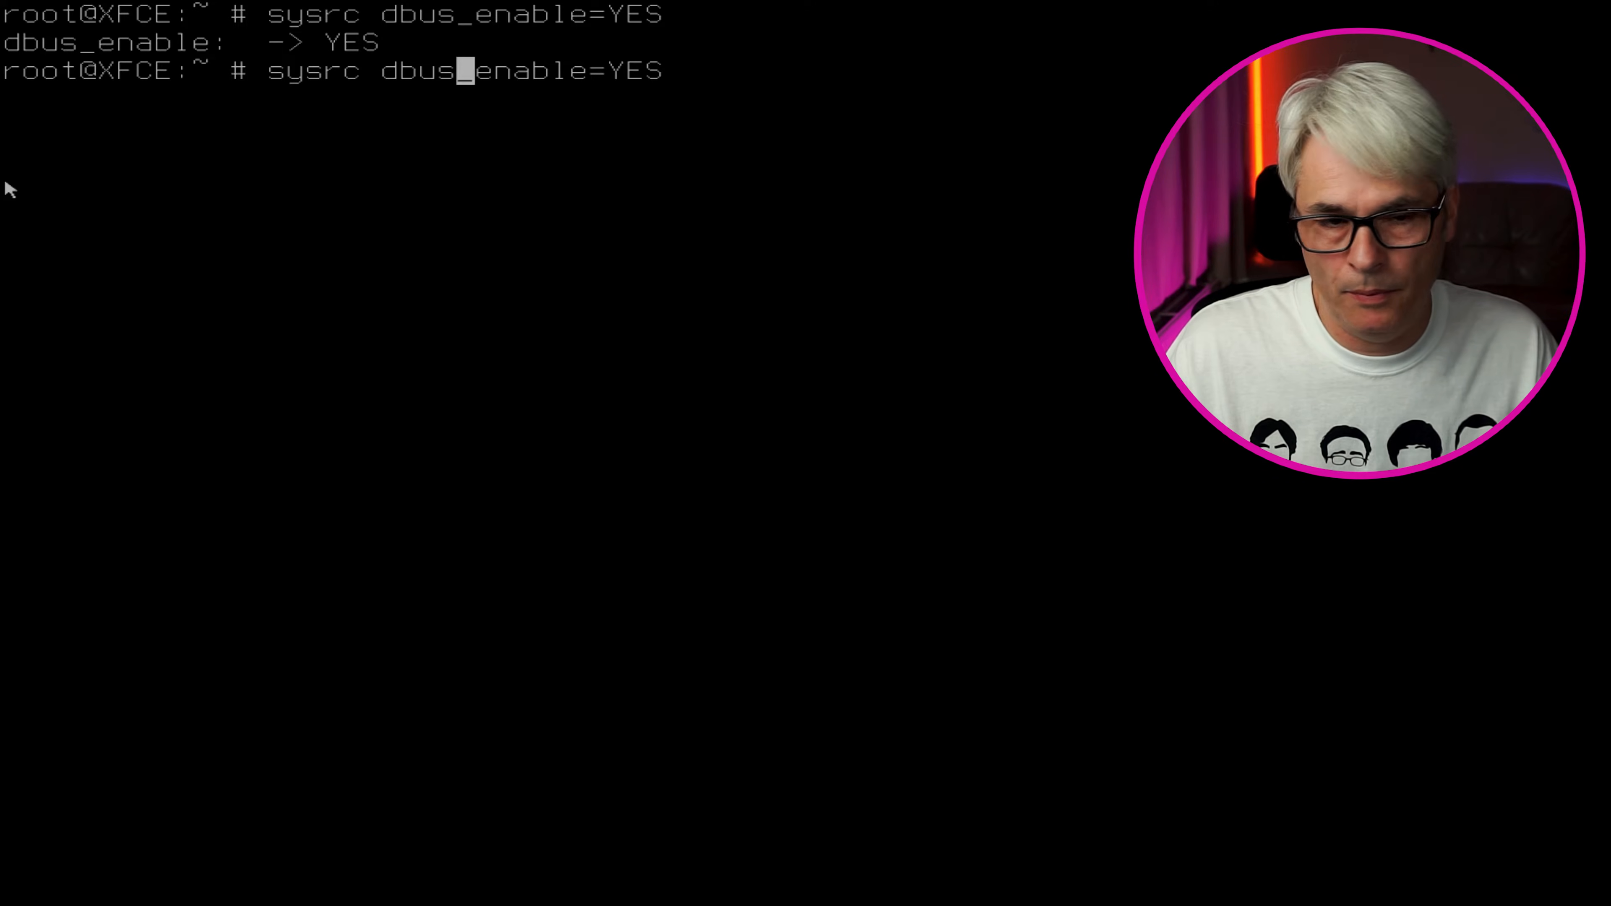
{"action": "key", "text": "BackSpace"}
{"action": "key", "text": "BackSpace"}
{"action": "key", "text": "BackSpace"}
{"action": "key", "text": "BackSpace"}
{"action": "type", "text": "slim"}
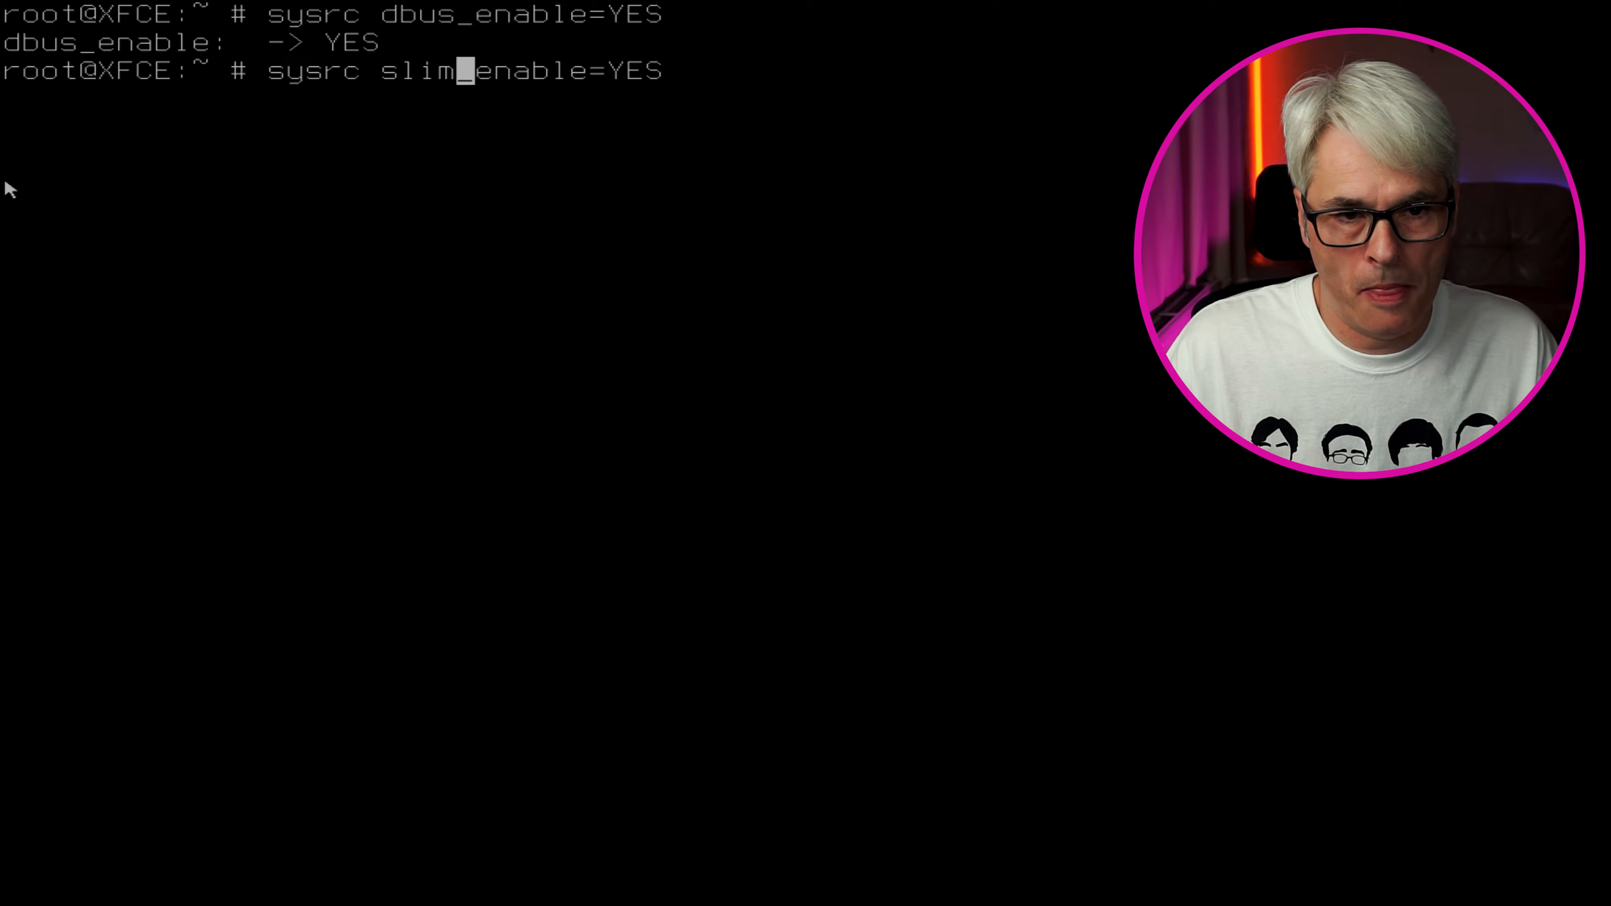
{"action": "key", "text": "Return"}
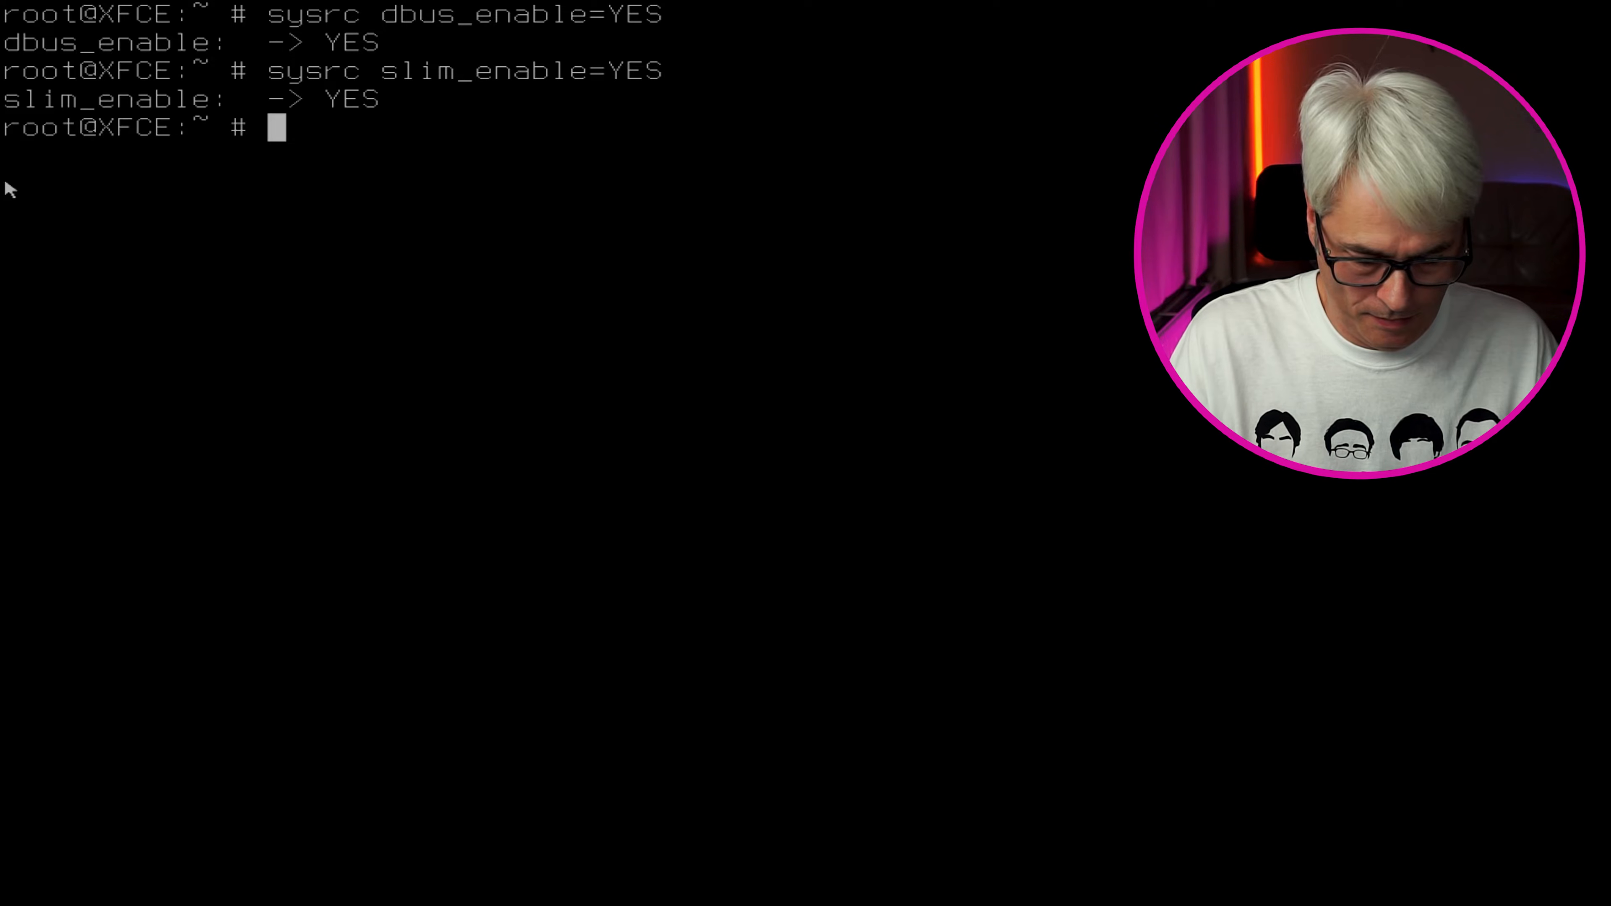
Load sound support at boot with sysrc sound_load=YES
{"action": "key", "text": "Up"}
{"action": "key", "text": "Left"}
{"action": "key", "text": "Left"}
{"action": "key", "text": "Left"}
{"action": "key", "text": "Left"}
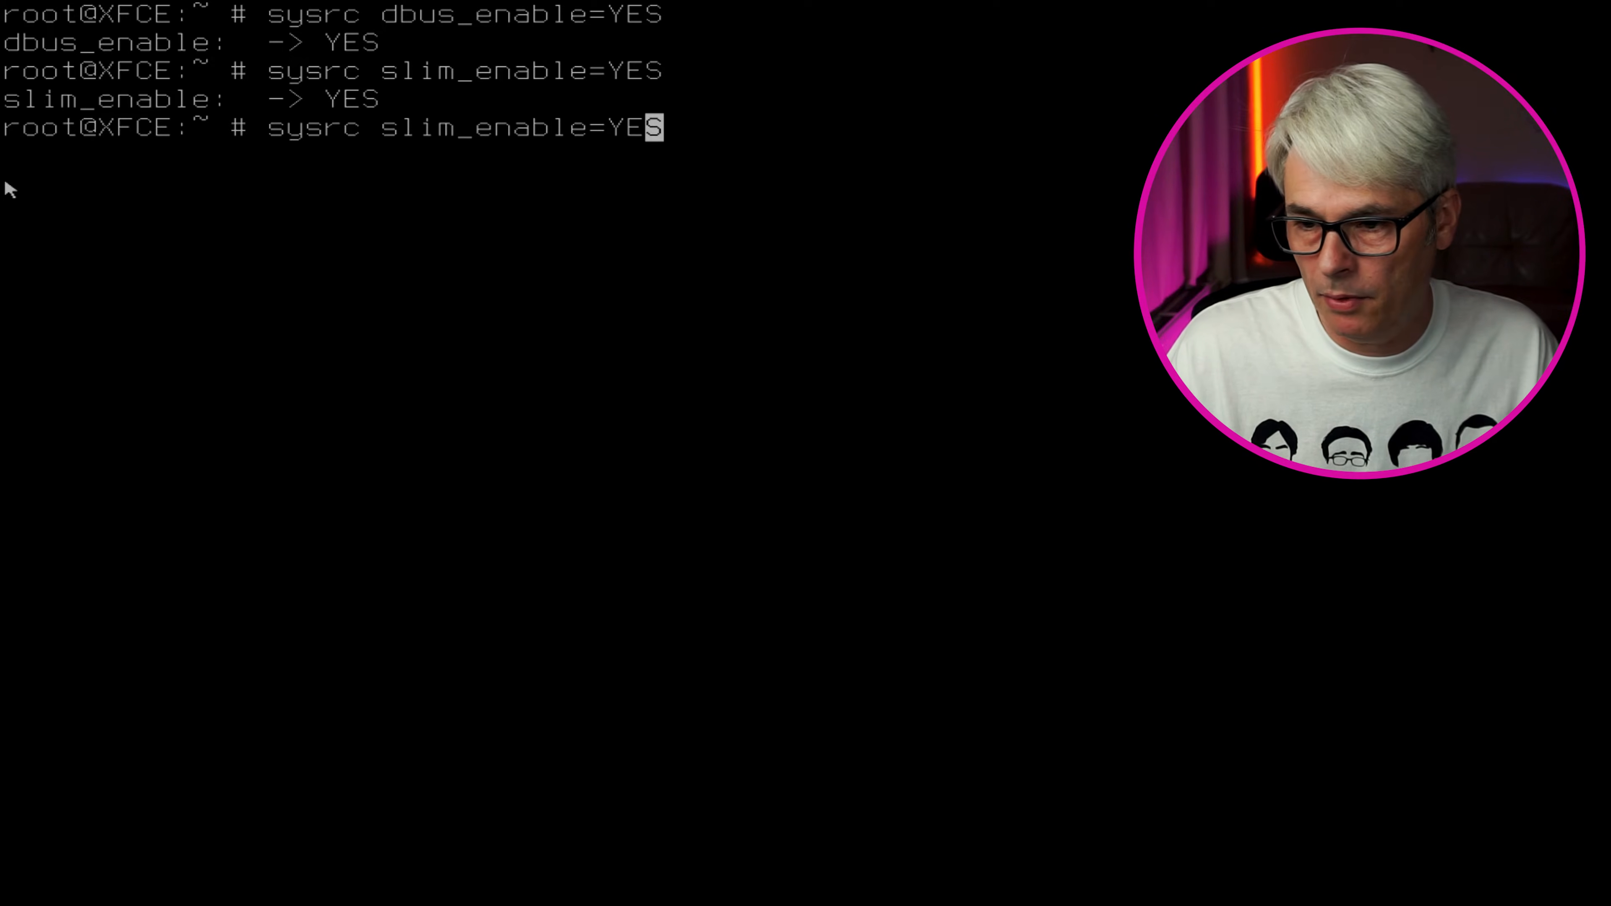
{"action": "key", "text": "BackSpace"}
{"action": "key", "text": "BackSpace"}
{"action": "key", "text": "BackSpace"}
{"action": "key", "text": "BackSpace"}
{"action": "key", "text": "BackSpace"}
{"action": "key", "text": "BackSpace"}
{"action": "key", "text": "BackSpace"}
{"action": "key", "text": "BackSpace"}
{"action": "key", "text": "BackSpace"}
{"action": "key", "text": "BackSpace"}
{"action": "key", "text": "BackSpace"}
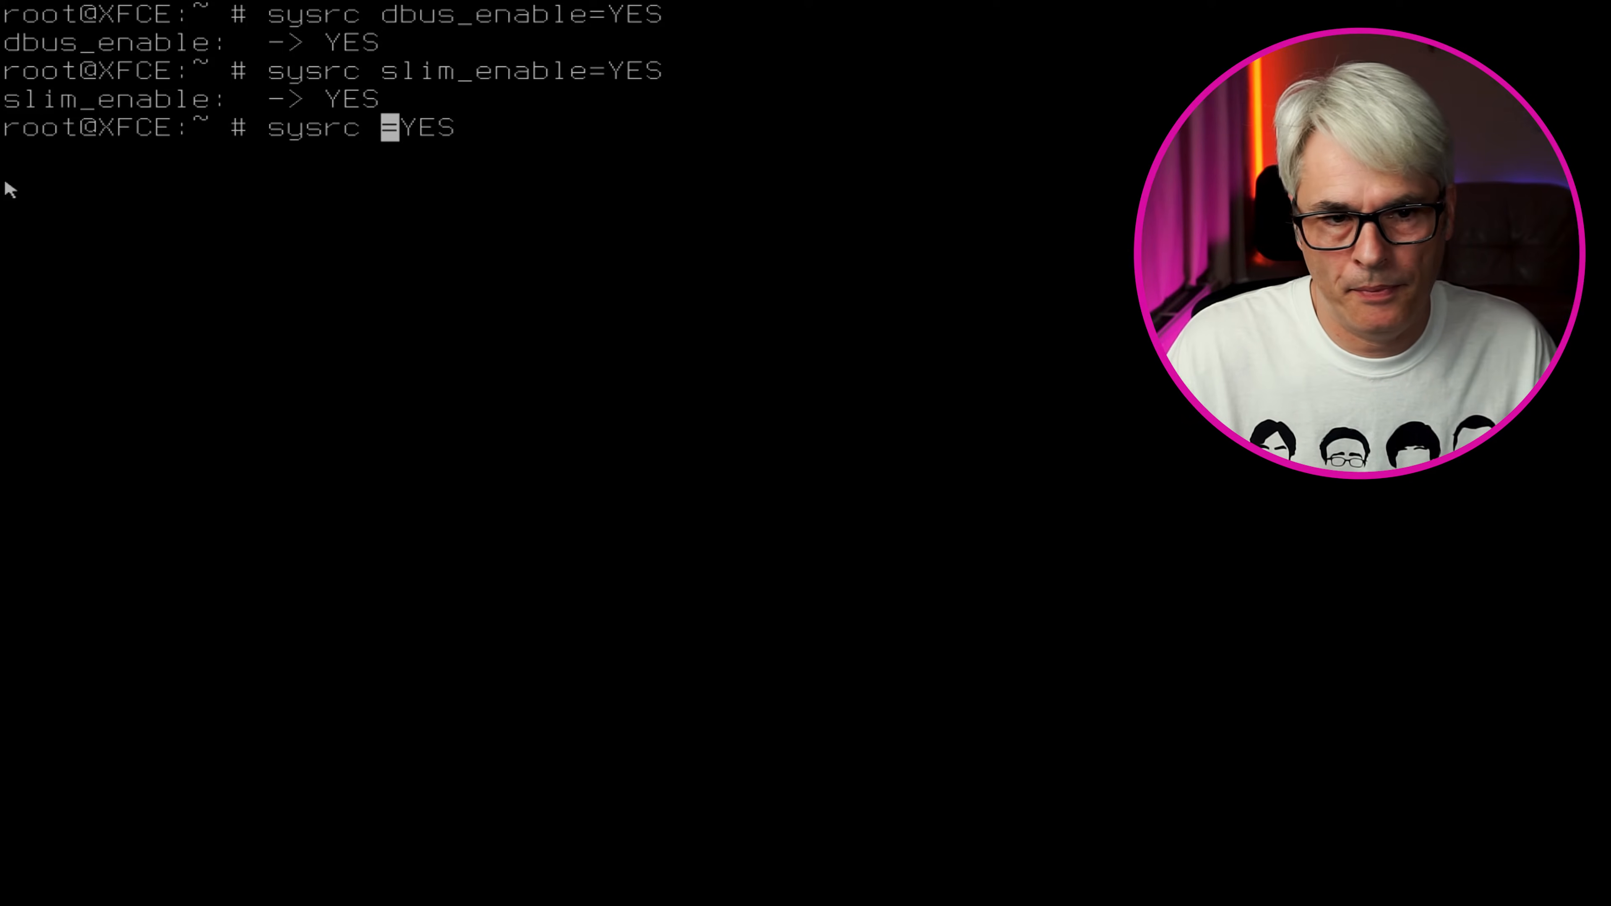
{"action": "type", "text": "sound"}
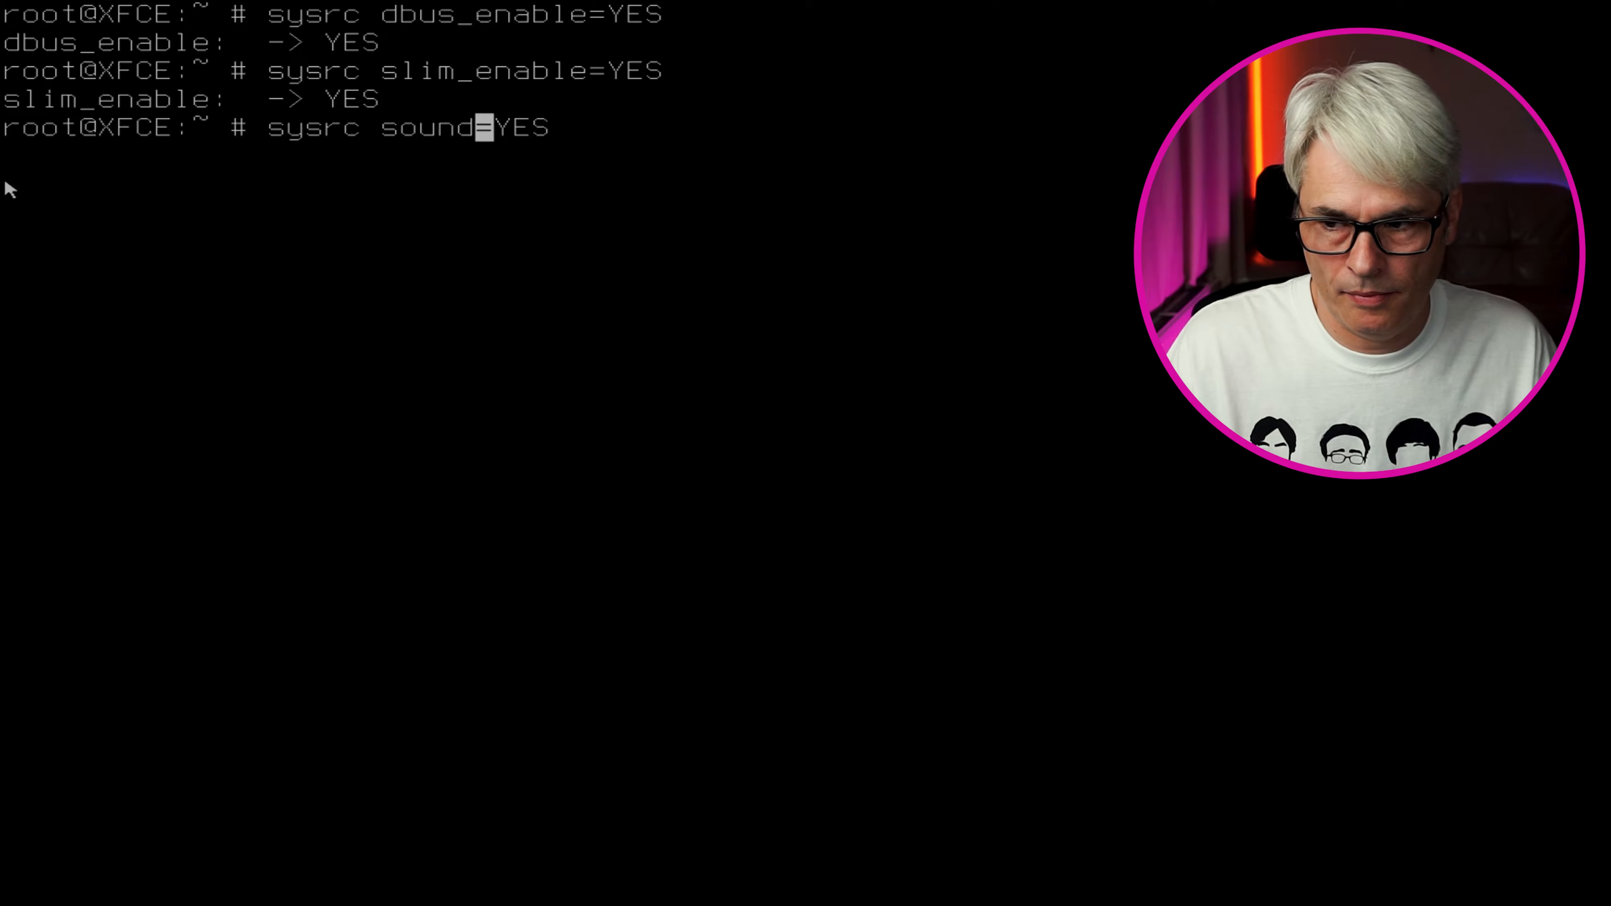
{"action": "type", "text": "_load"}
{"action": "key", "text": "Return"}
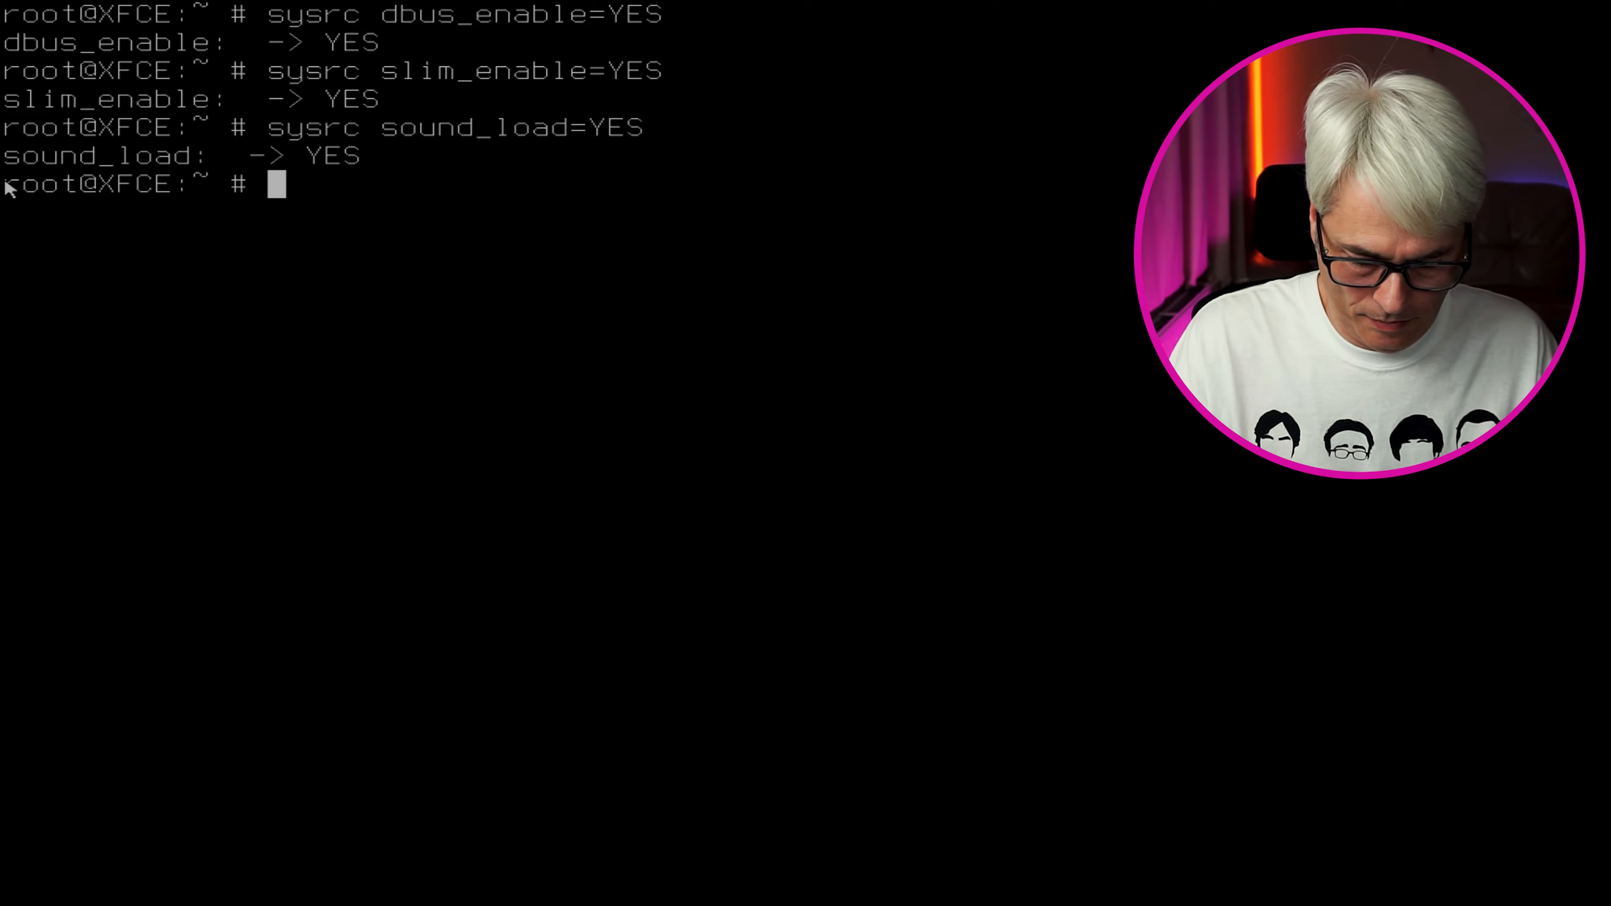
Load the snd_hda audio driver at boot with sysrc snd_hda_load=YES
{"action": "key", "text": "Up"}
{"action": "key", "text": "Left"}
{"action": "key", "text": "Left"}
{"action": "key", "text": "Left"}
{"action": "key", "text": "Left"}
{"action": "key", "text": "Left"}
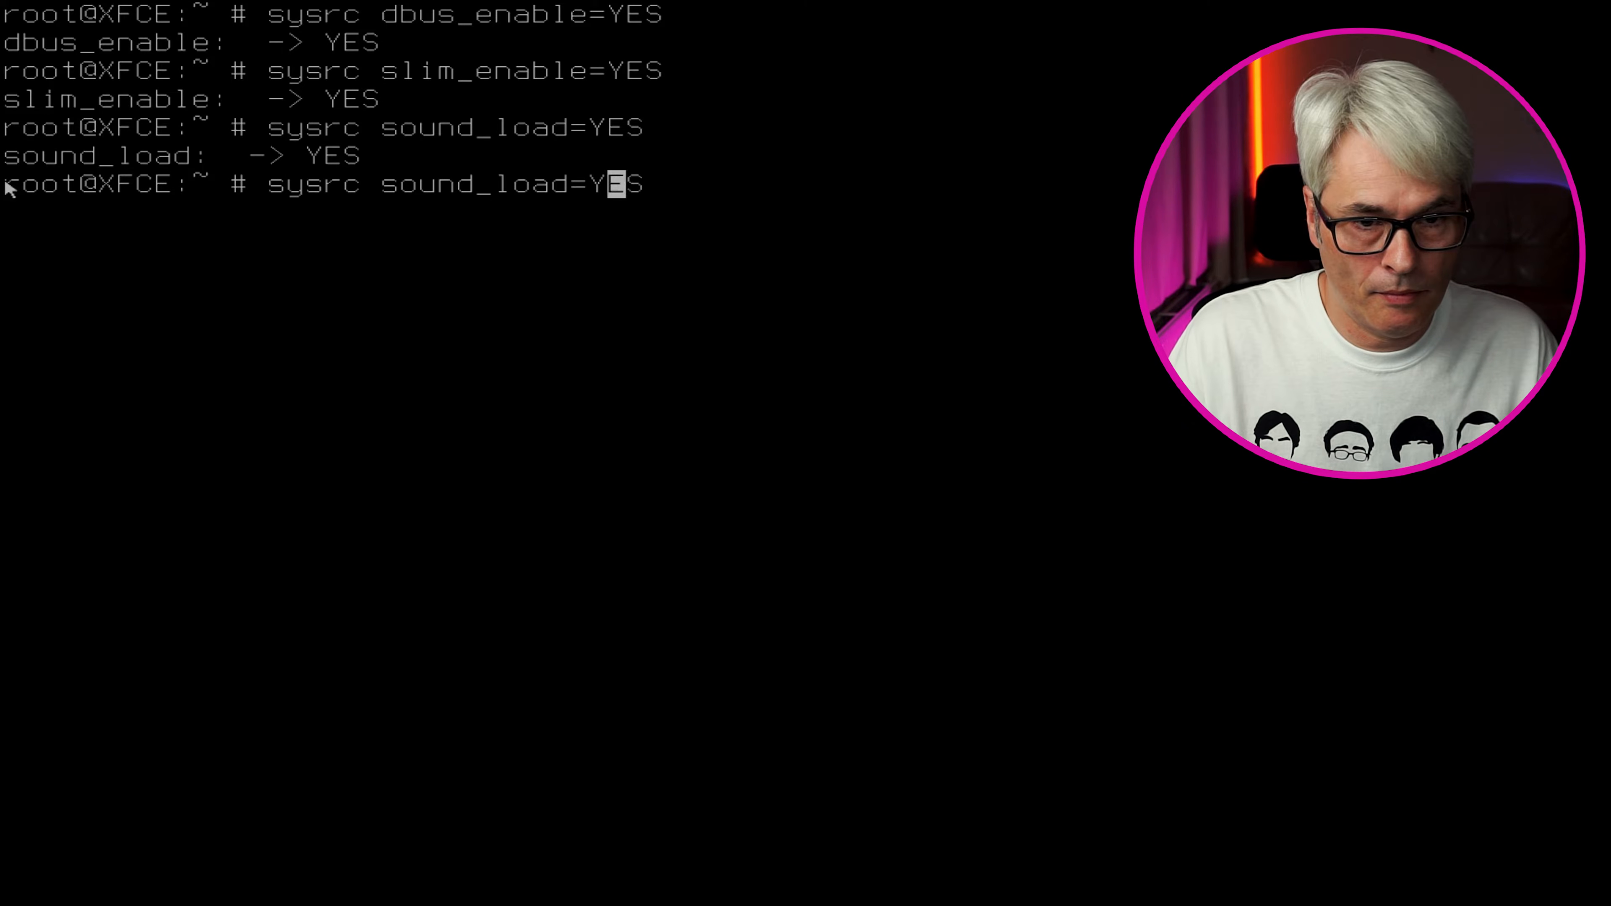
{"action": "key", "text": "BackSpace"}
{"action": "key", "text": "BackSpace"}
{"action": "key", "text": "BackSpace"}
{"action": "key", "text": "BackSpace"}
{"action": "key", "text": "BackSpace"}
{"action": "key", "text": "BackSpace"}
{"action": "key", "text": "BackSpace"}
{"action": "key", "text": "BackSpace"}
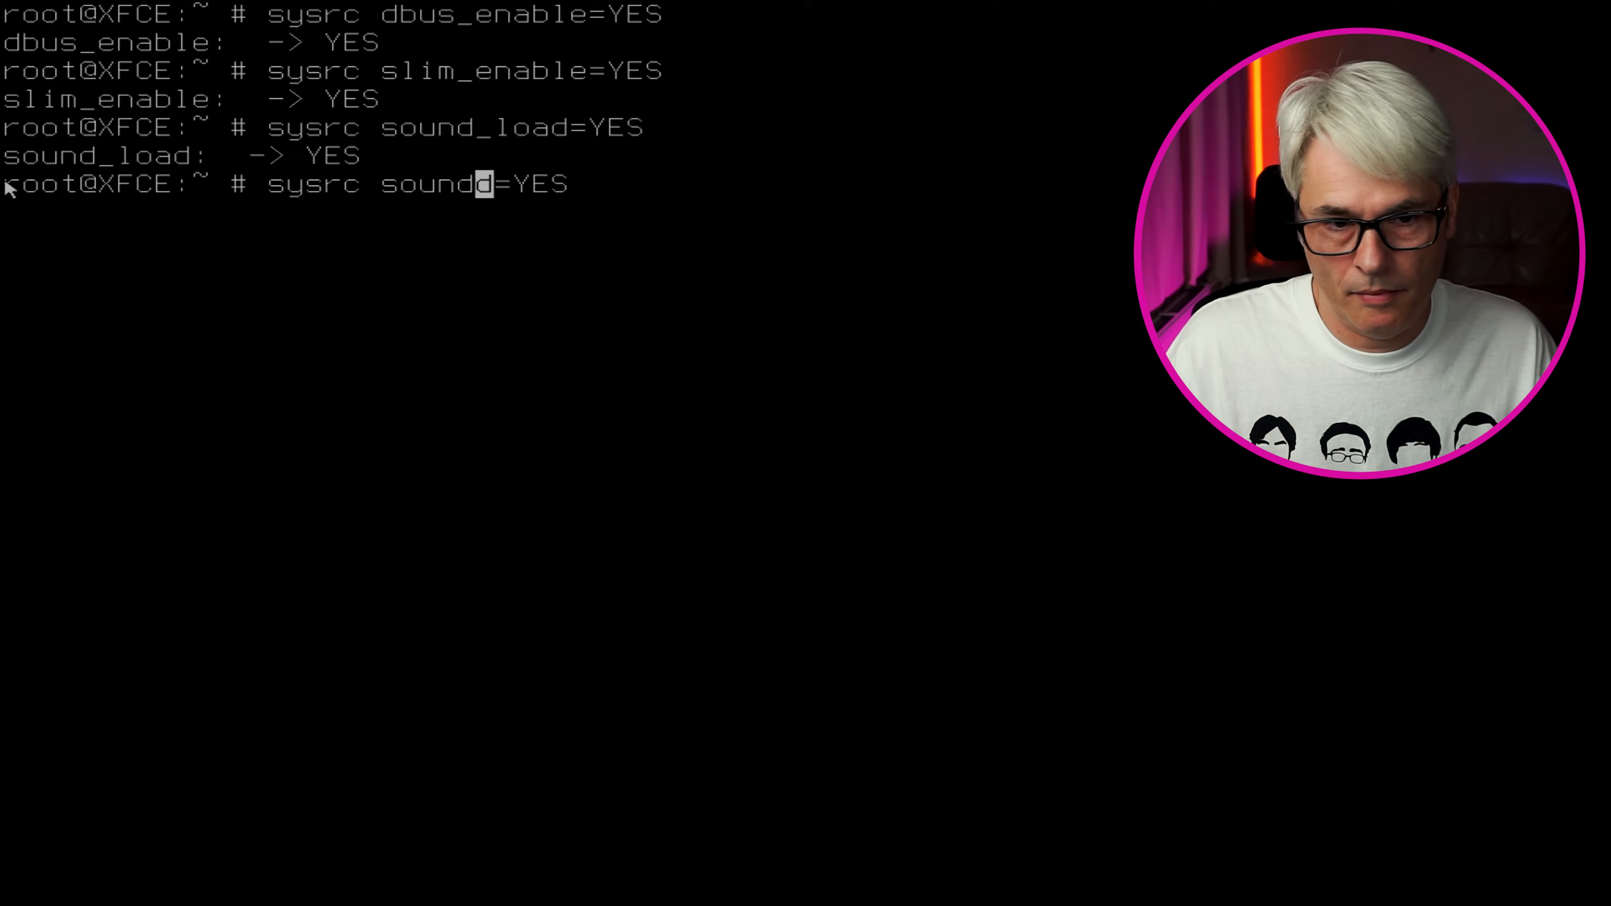
{"action": "type", "text": "d"}
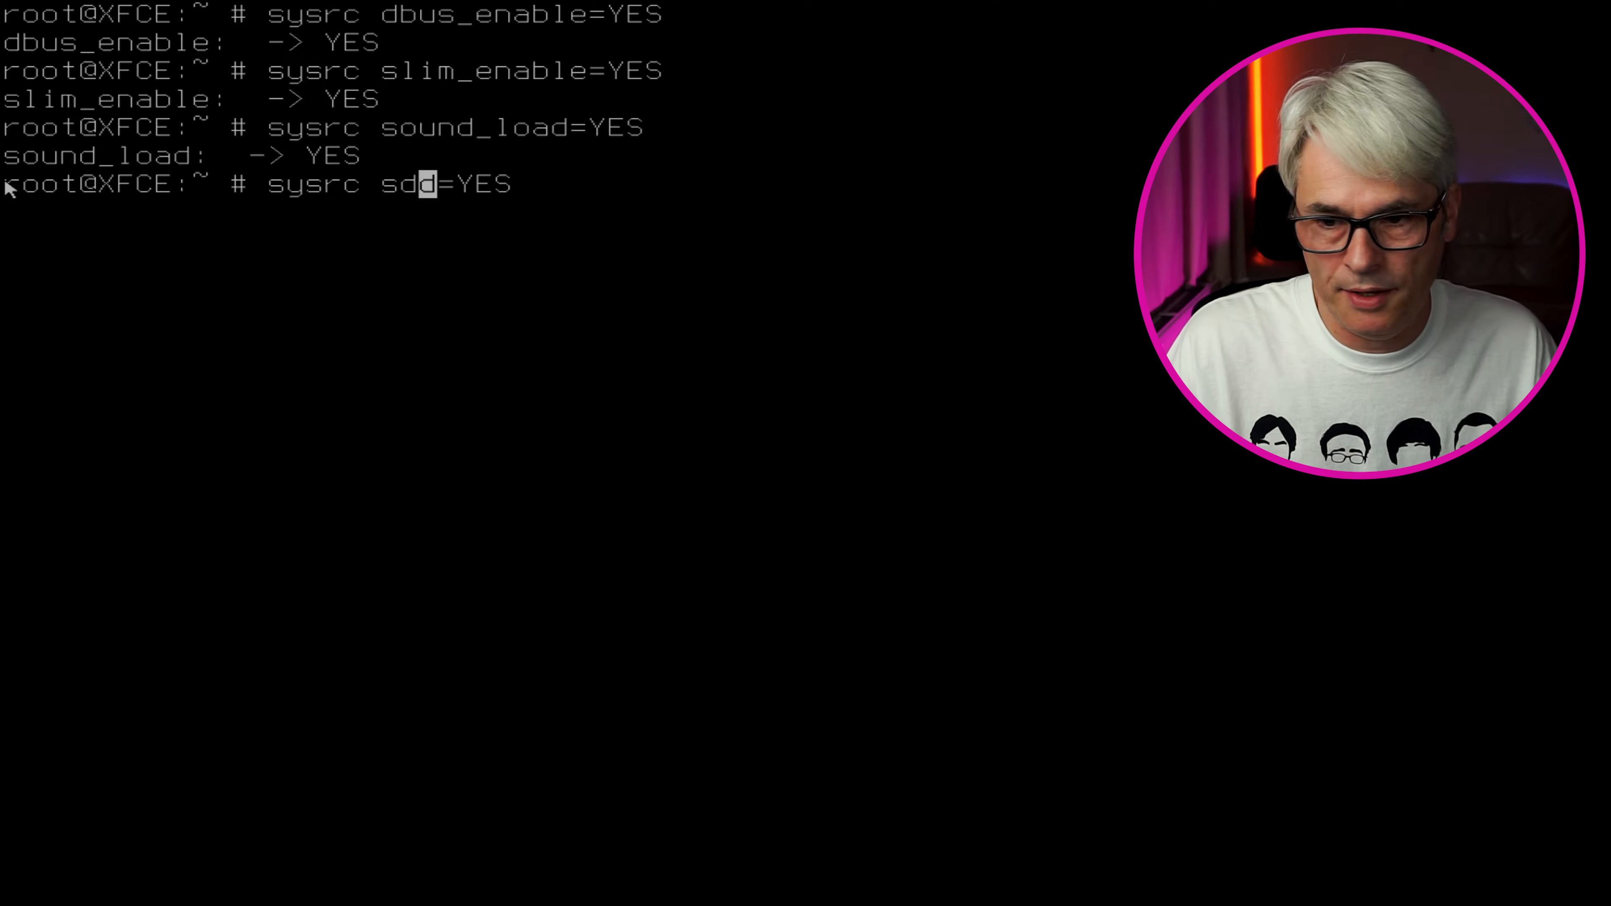
{"action": "key", "text": "Right"}
{"action": "key", "text": "BackSpace"}
{"action": "key", "text": "BackSpace"}
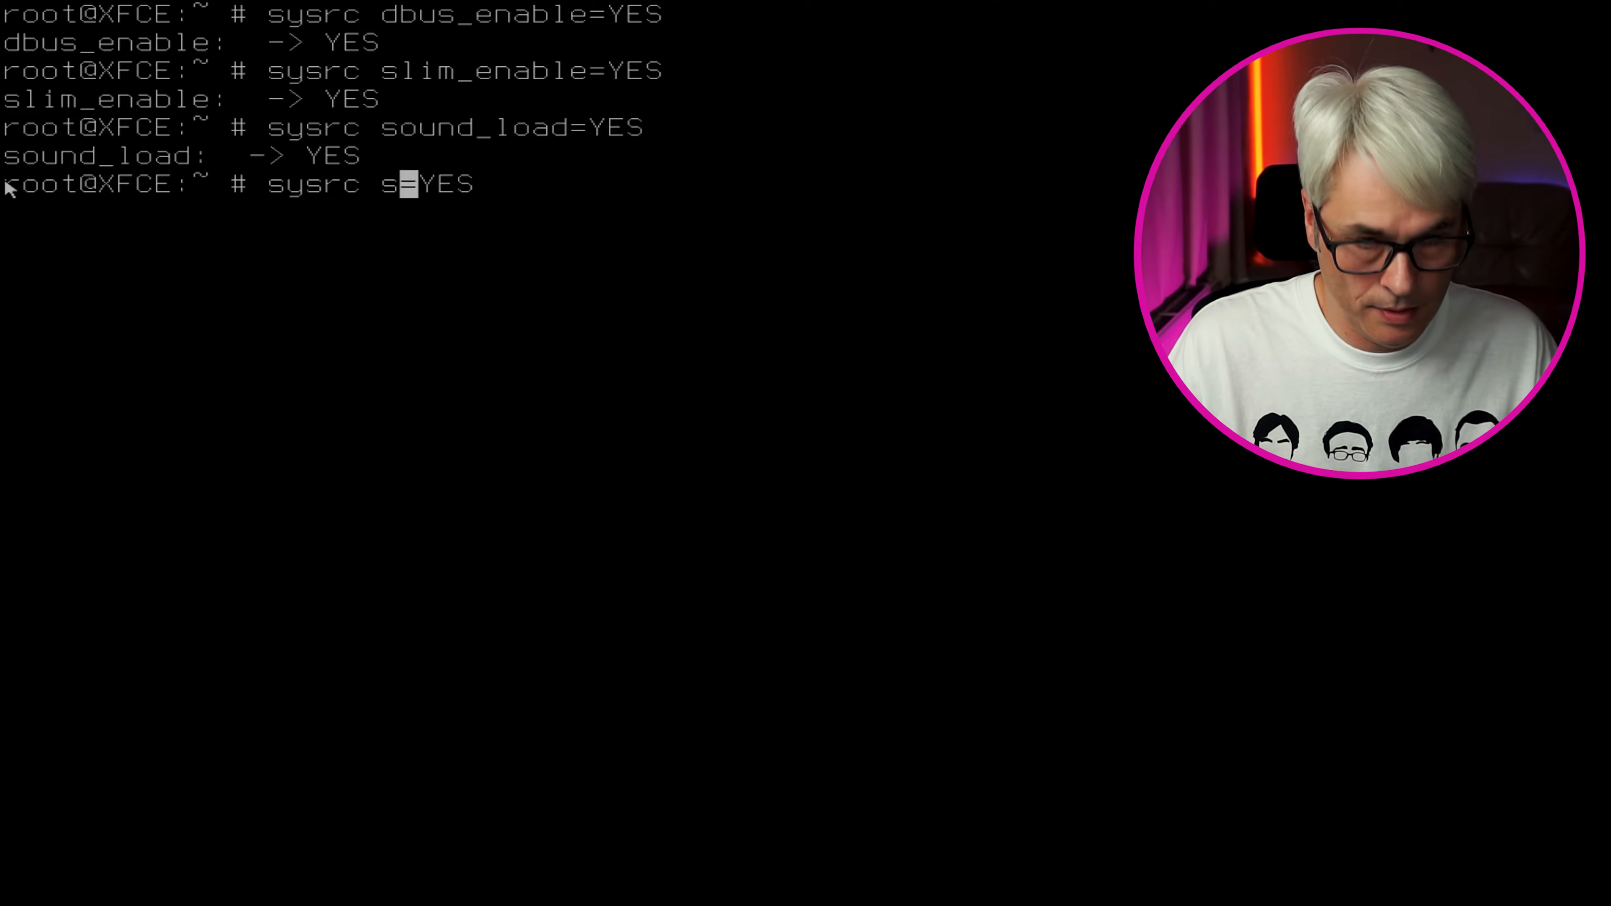
{"action": "type", "text": "nd"}
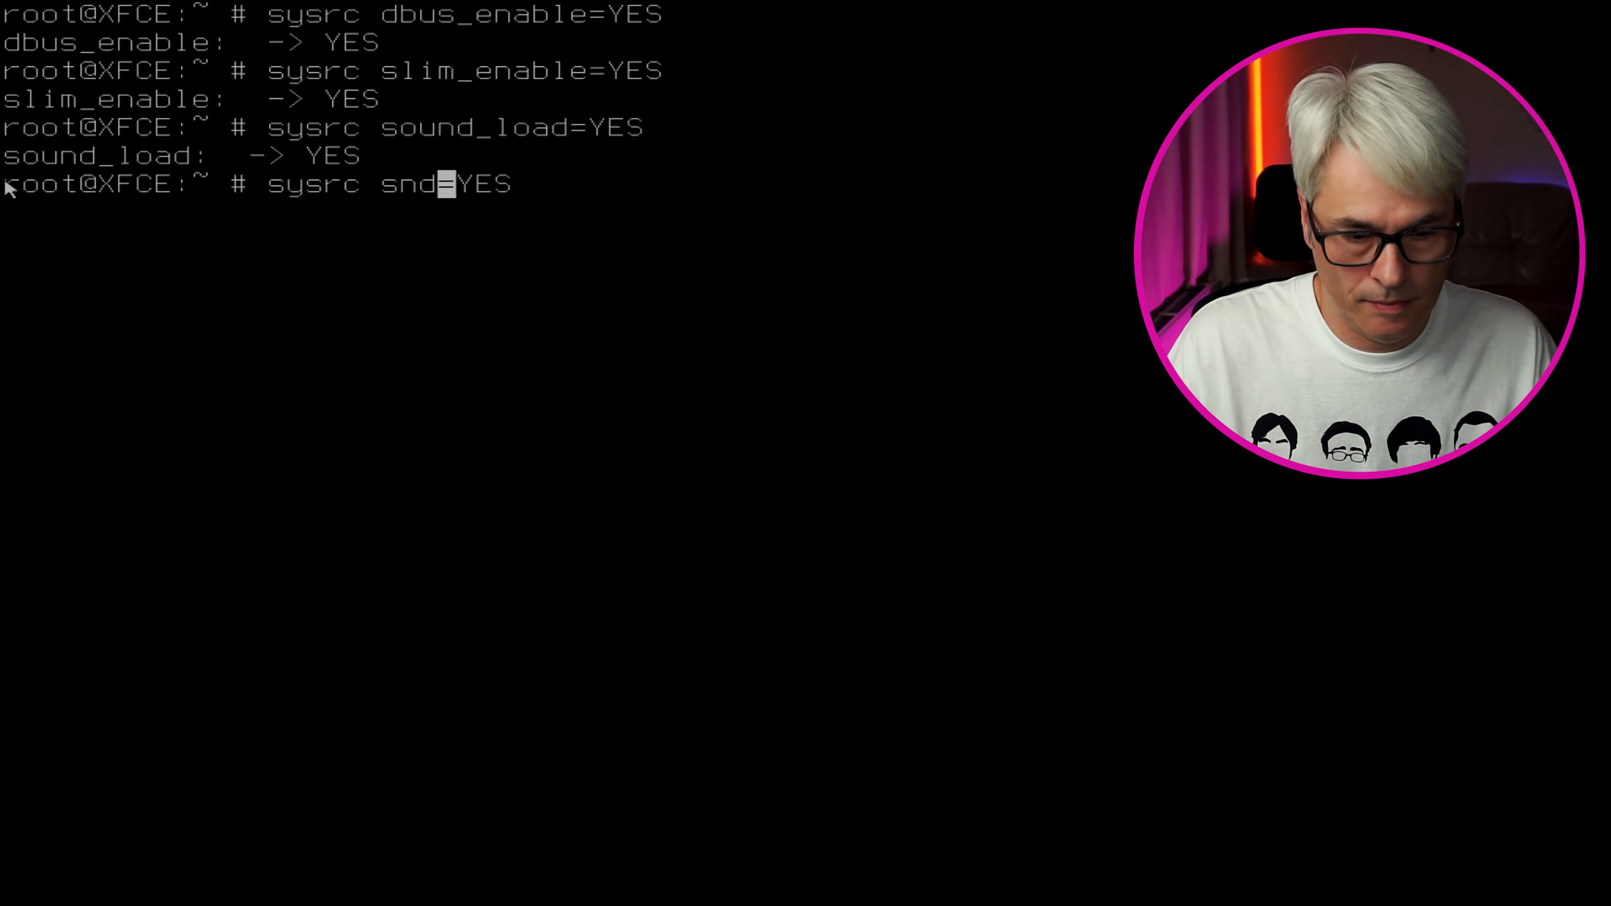
{"action": "type", "text": "_hda"}
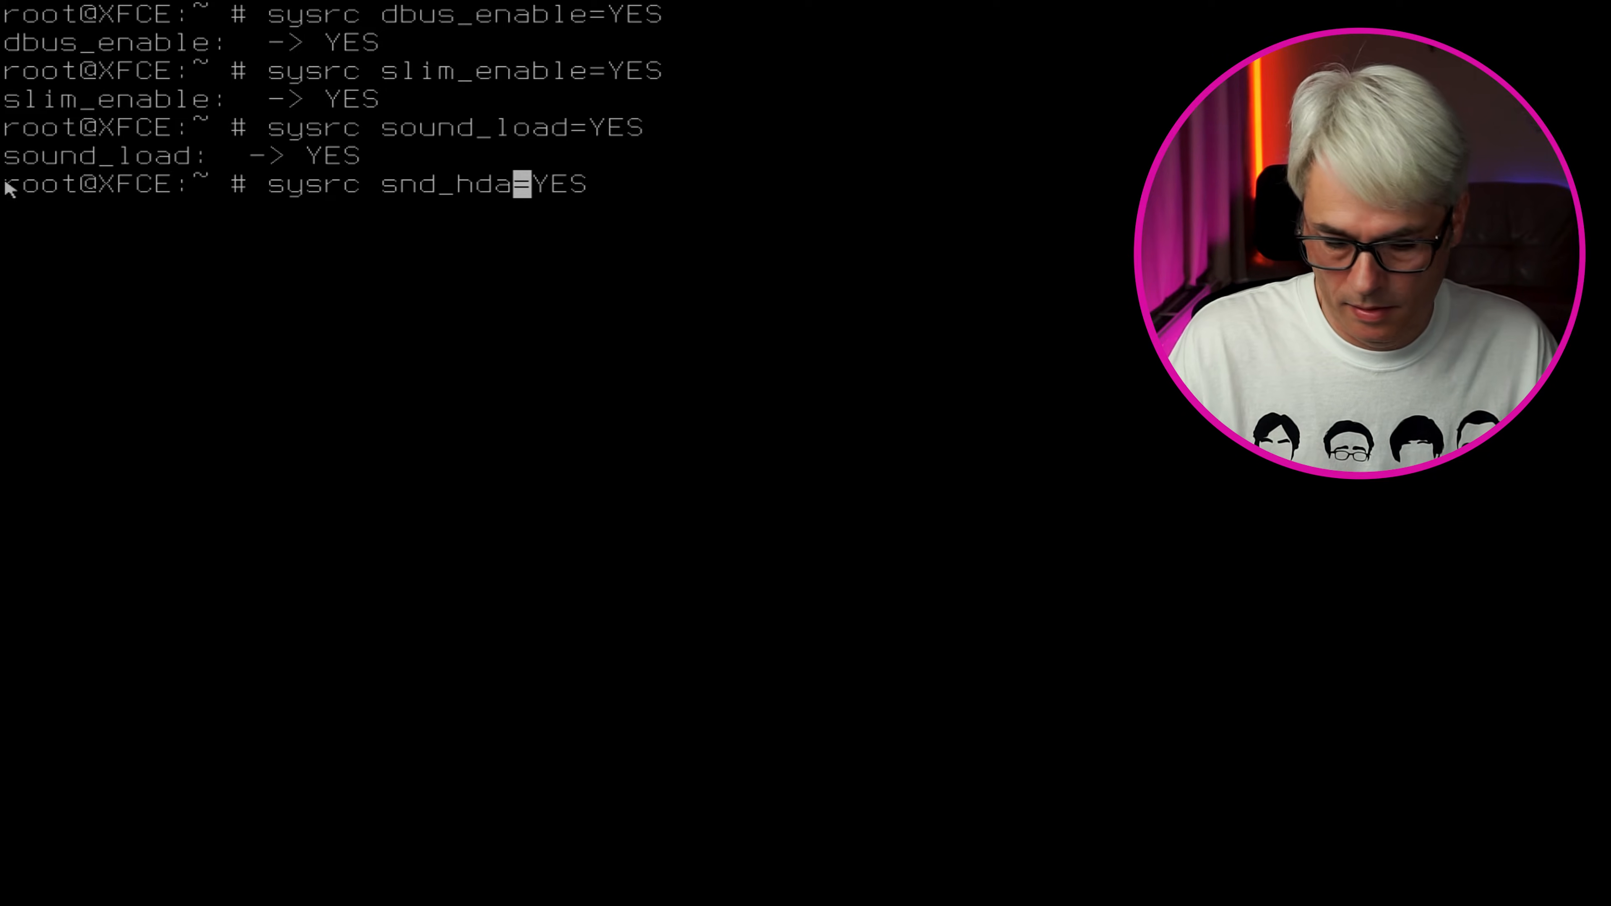
{"action": "type", "text": "_load"}
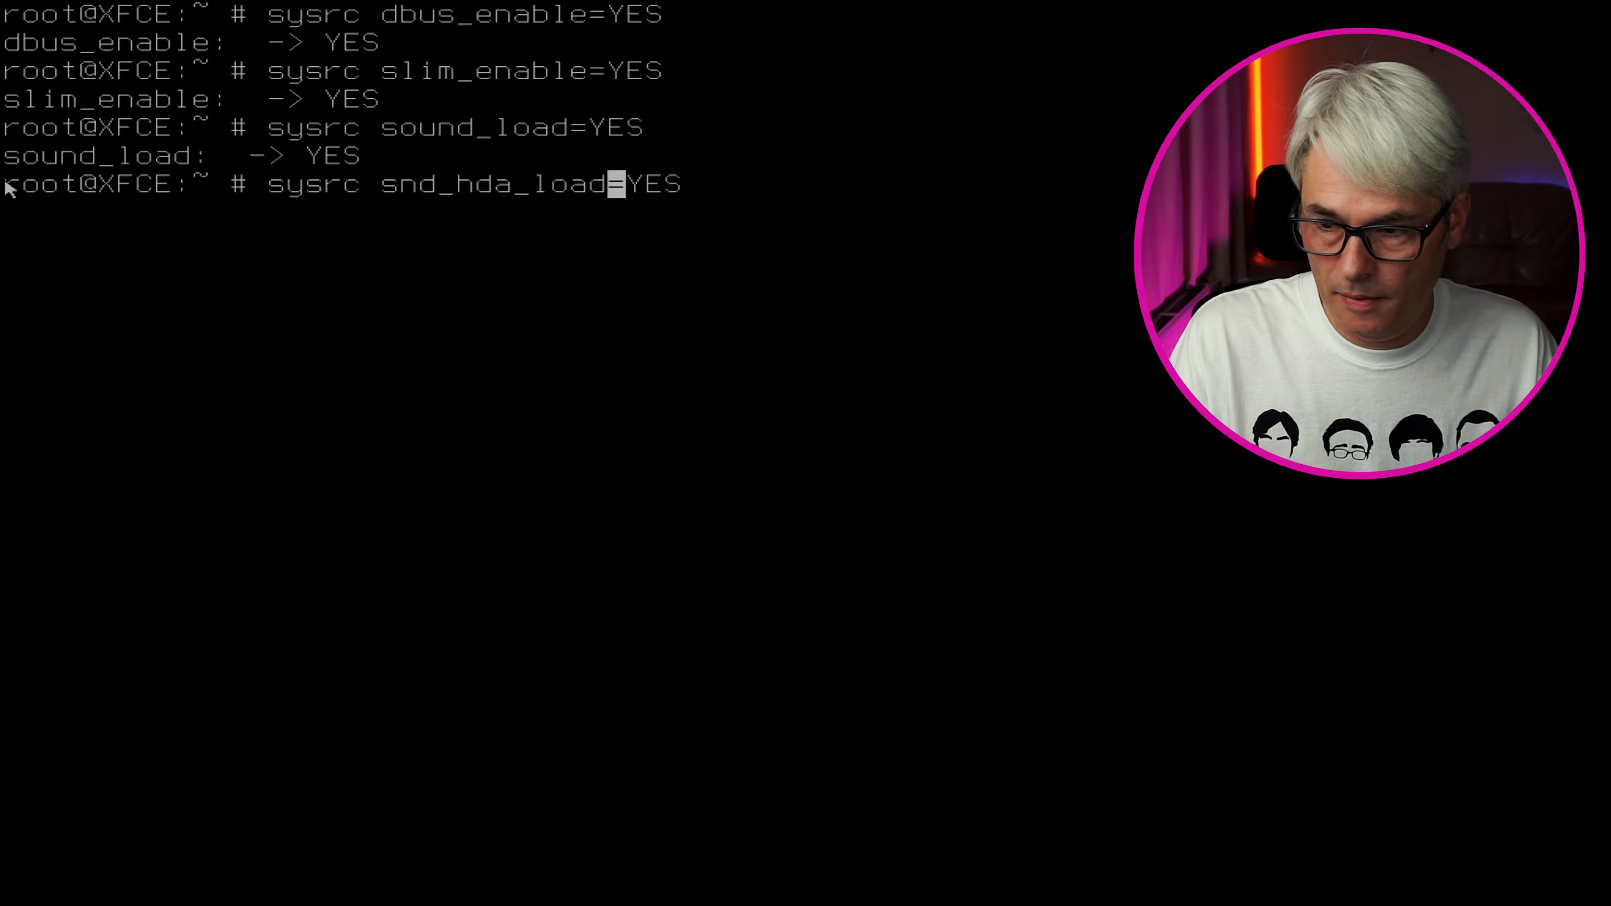
{"action": "key", "text": "Return"}
Install the slim and slim-themes packages with pkg, then clear the screen
{"action": "type", "text": "p"}
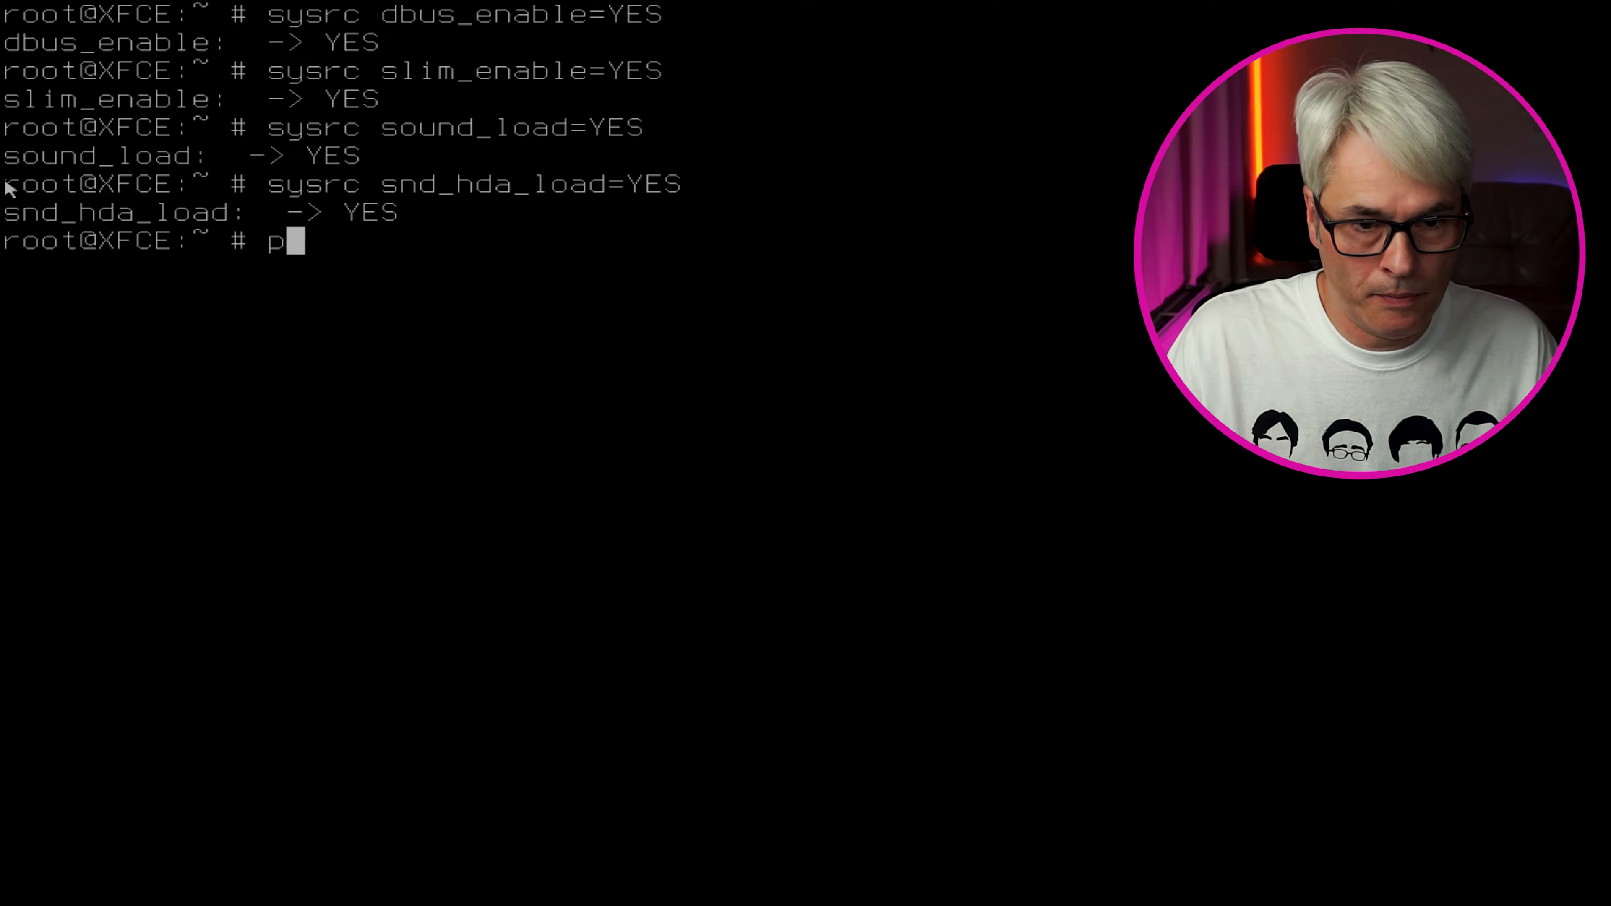
{"action": "type", "text": "kg install "}
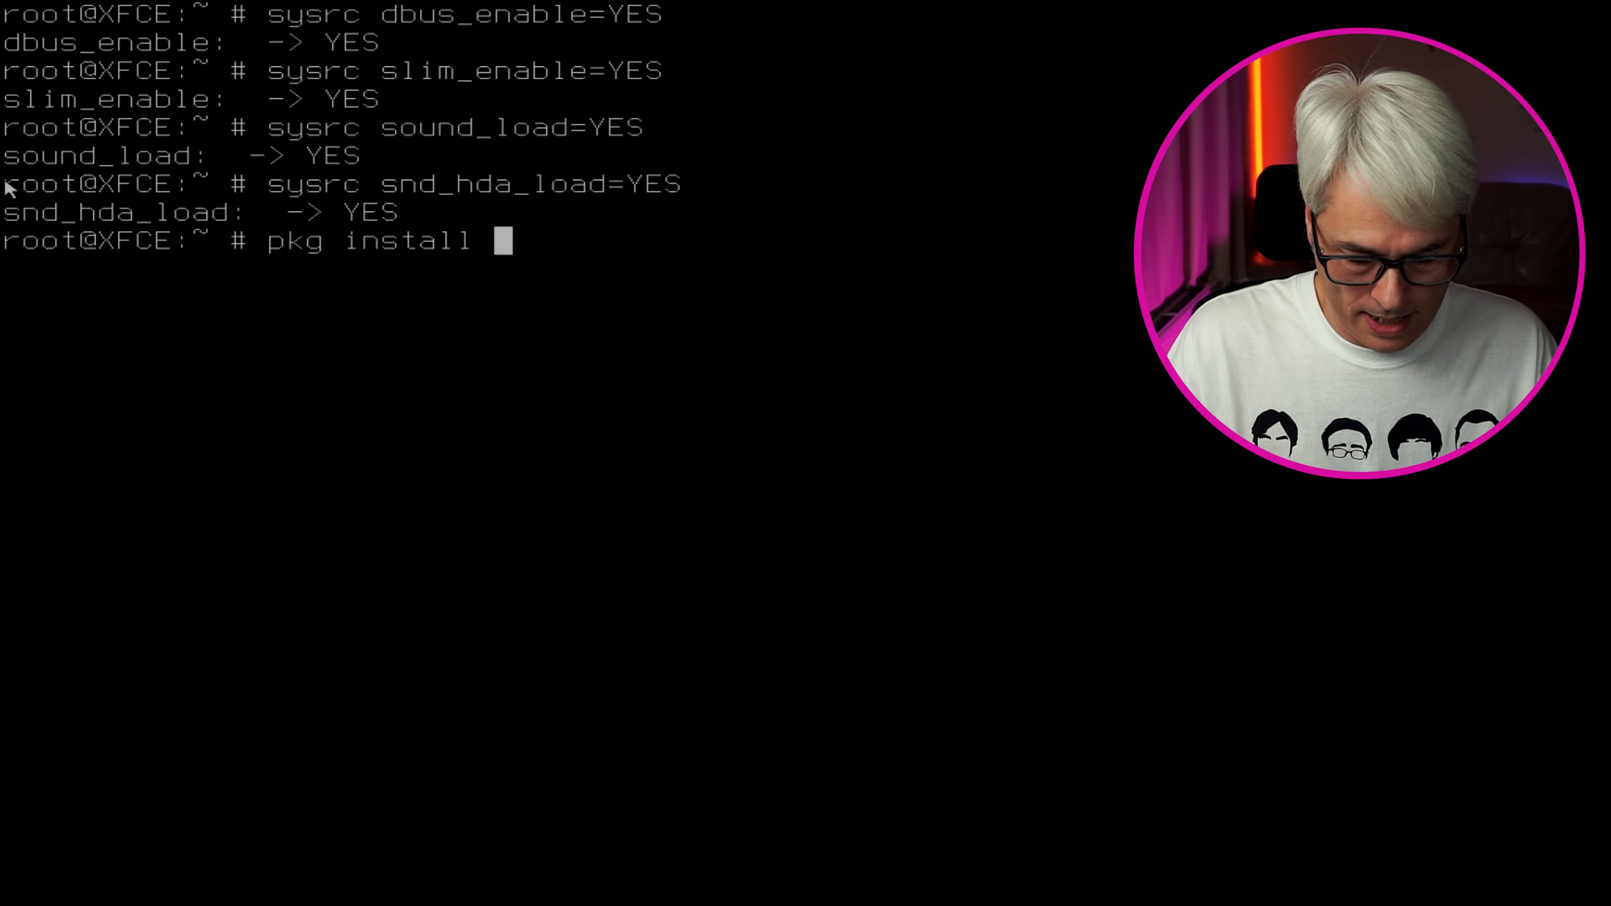
{"action": "type", "text": "slim "}
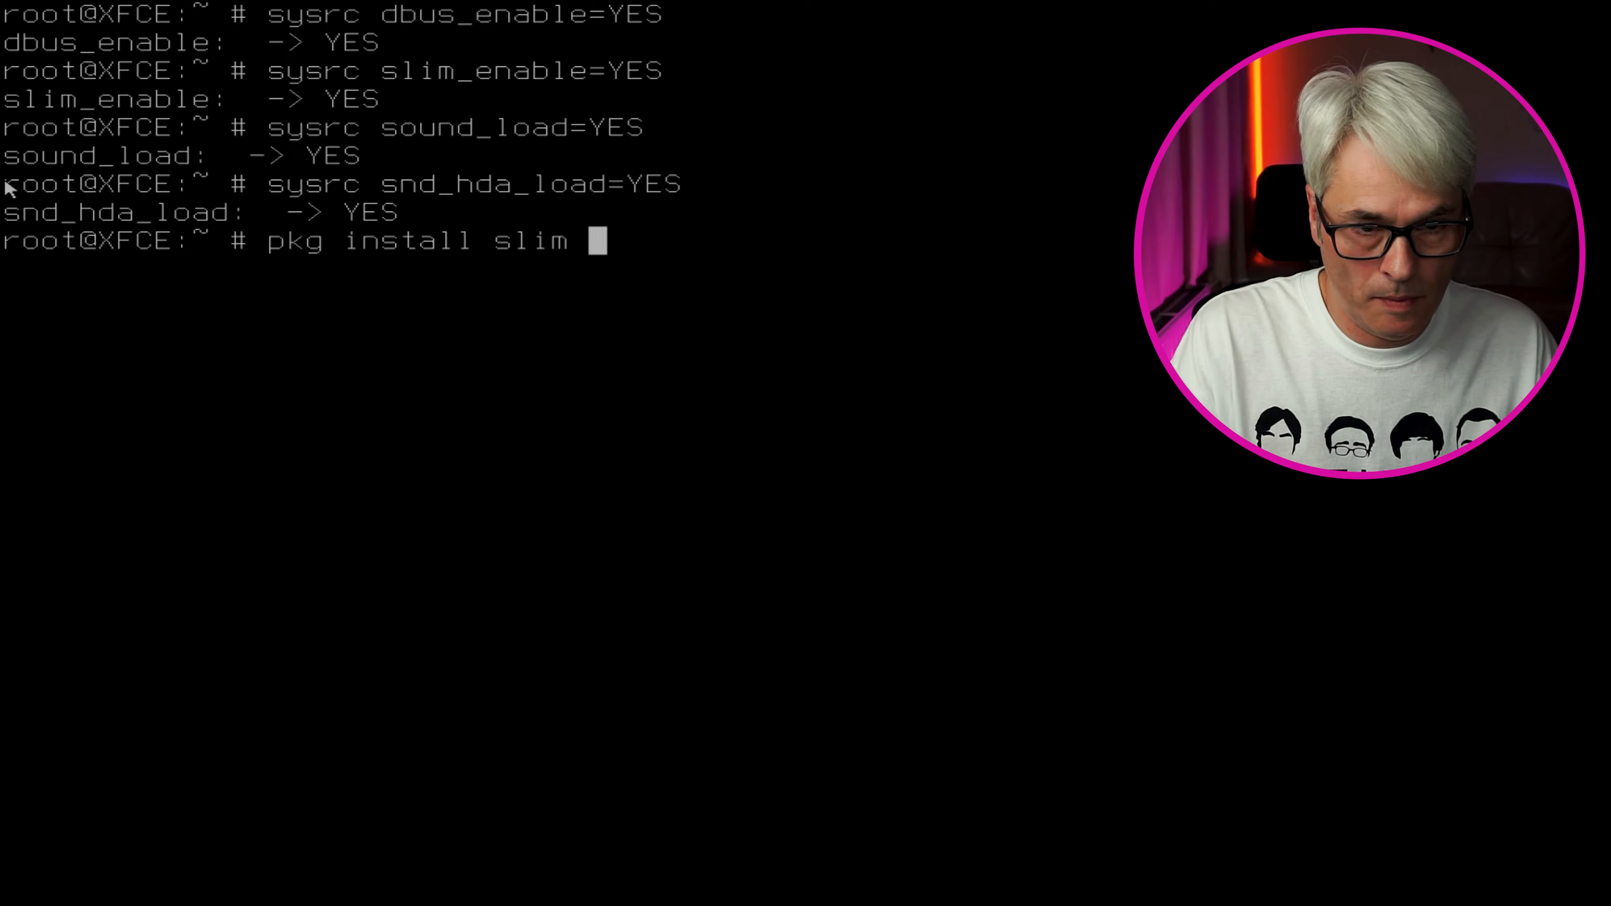
{"action": "type", "text": "slim-"}
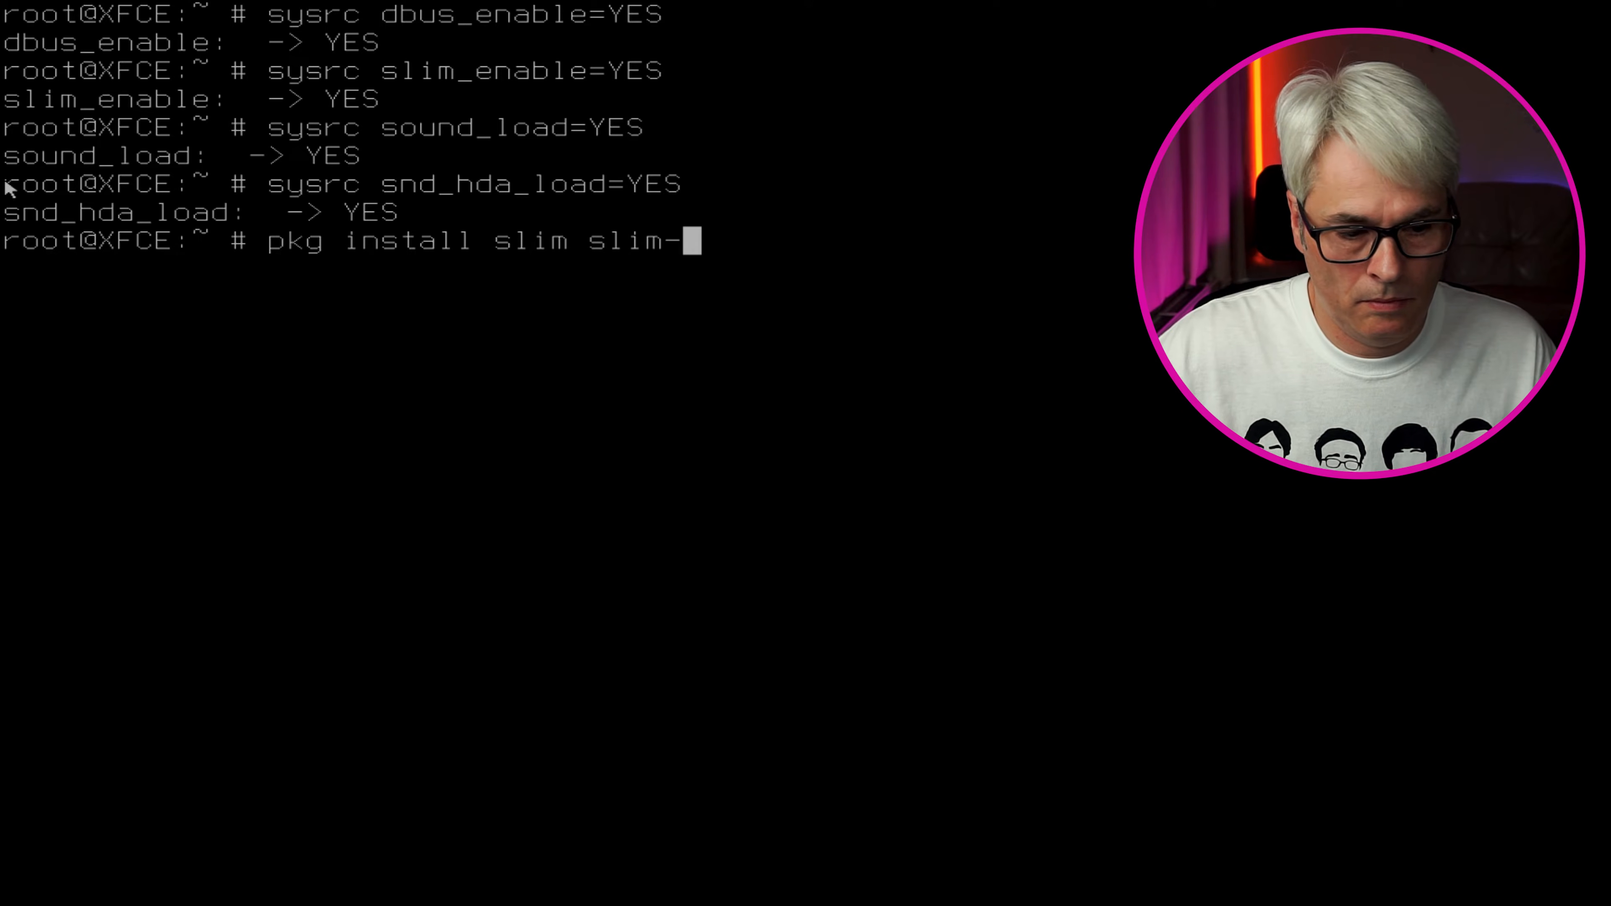
{"action": "type", "text": "themes"}
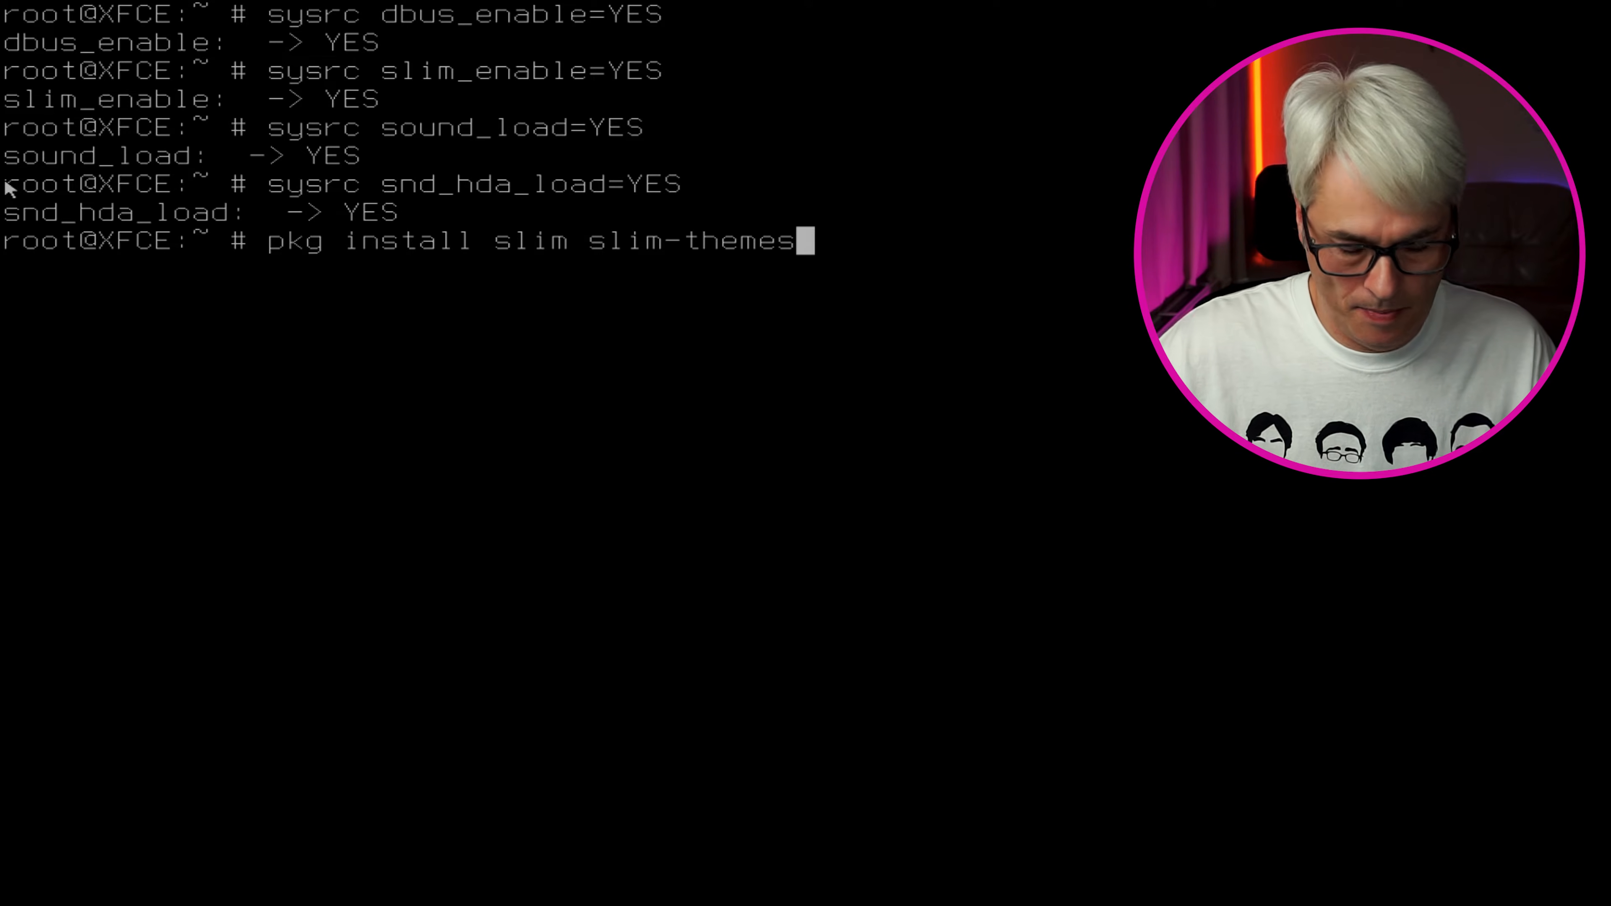
{"action": "key", "text": "Return"}
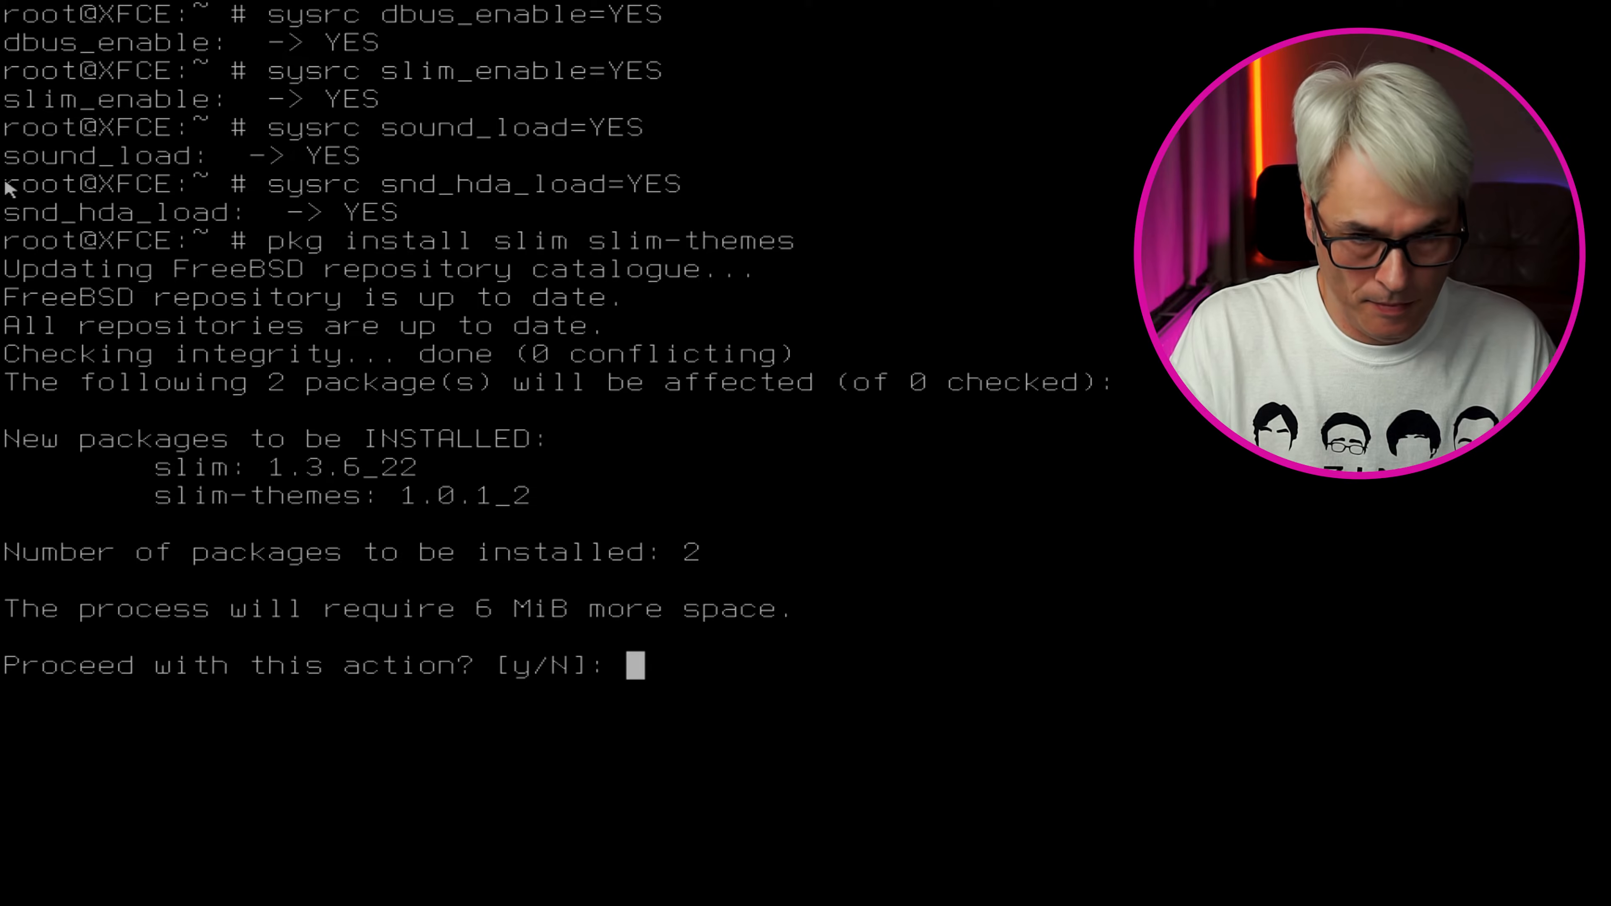
{"action": "type", "text": "y"}
{"action": "key", "text": "Return"}
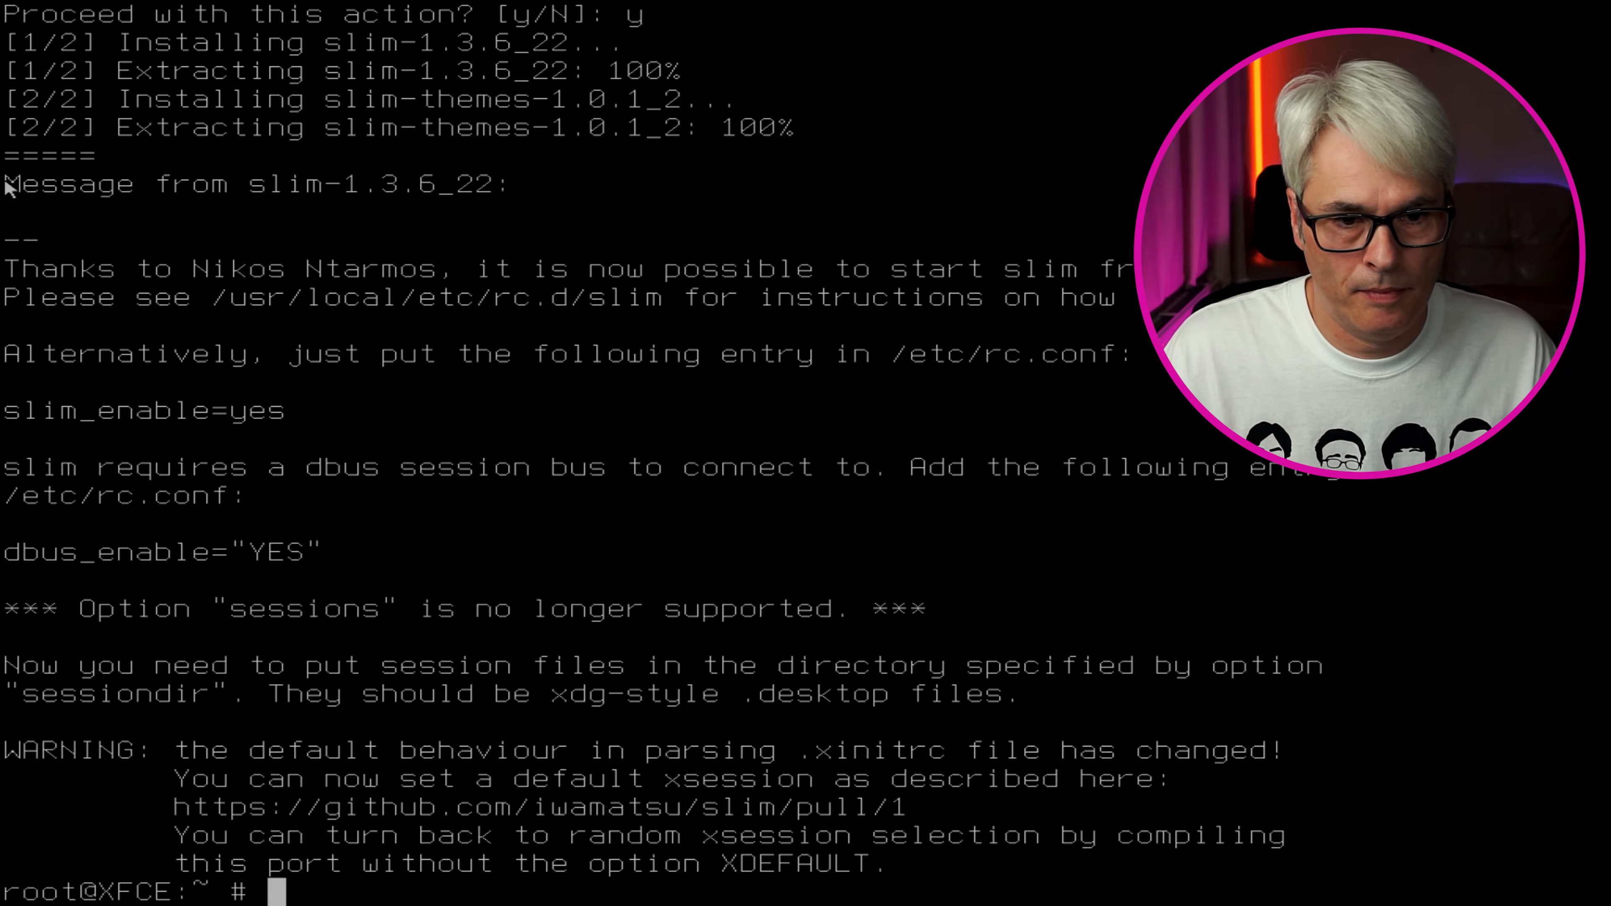
{"action": "type", "text": "clear"}
{"action": "key", "text": "Return"}
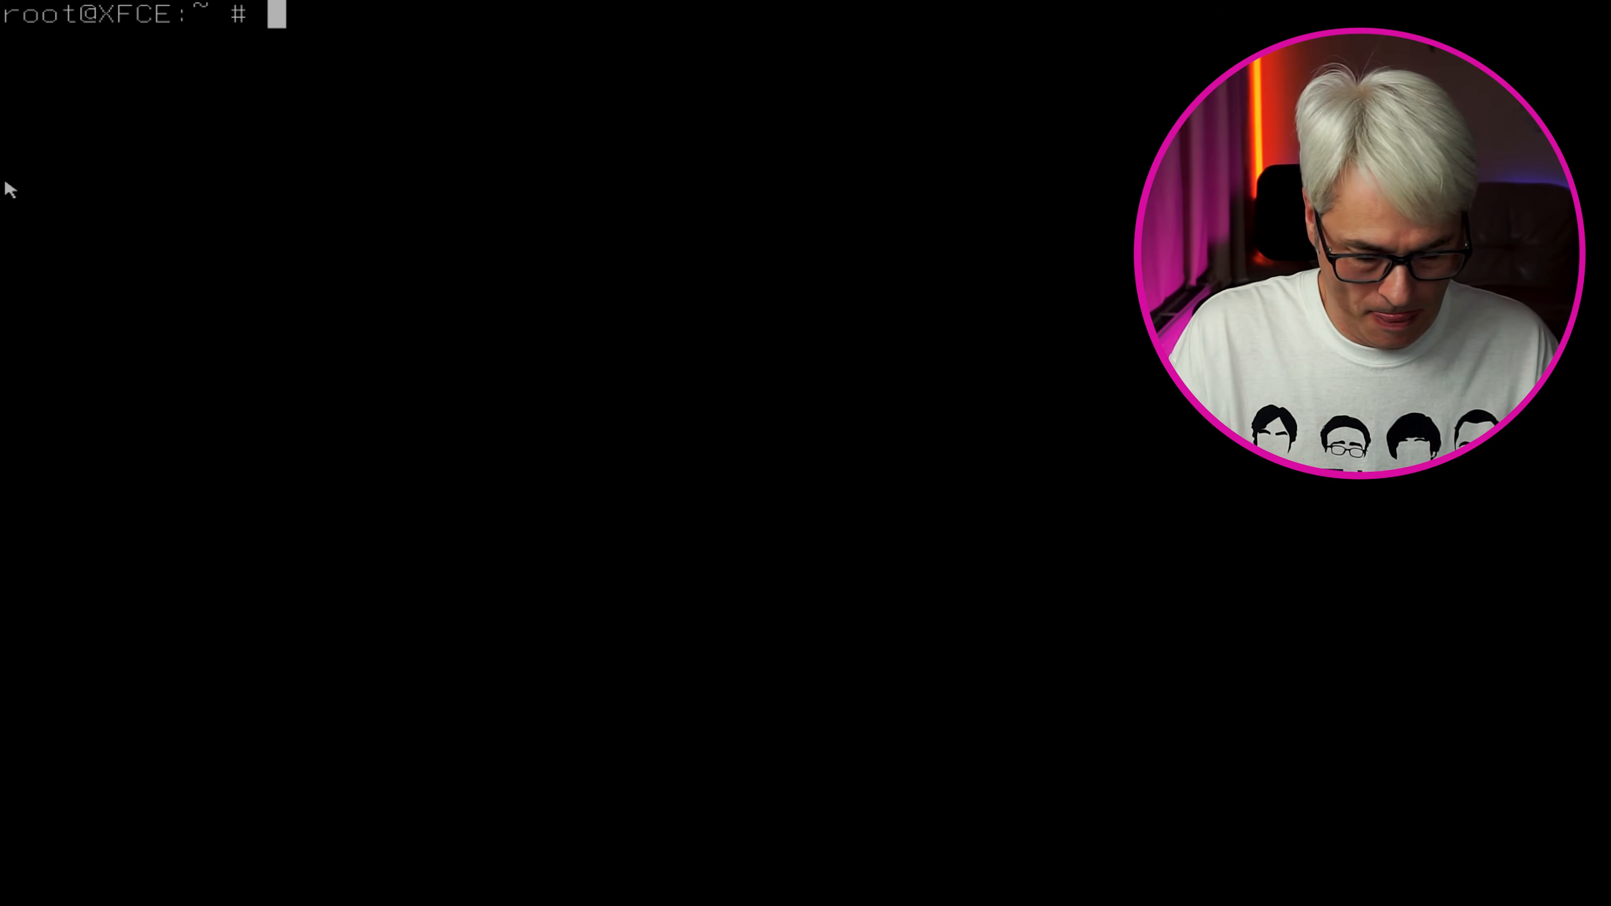
Write 'exec startxfce4' into the user's .xinitrc with pico -w and save it
{"action": "type", "text": "pico -w "}
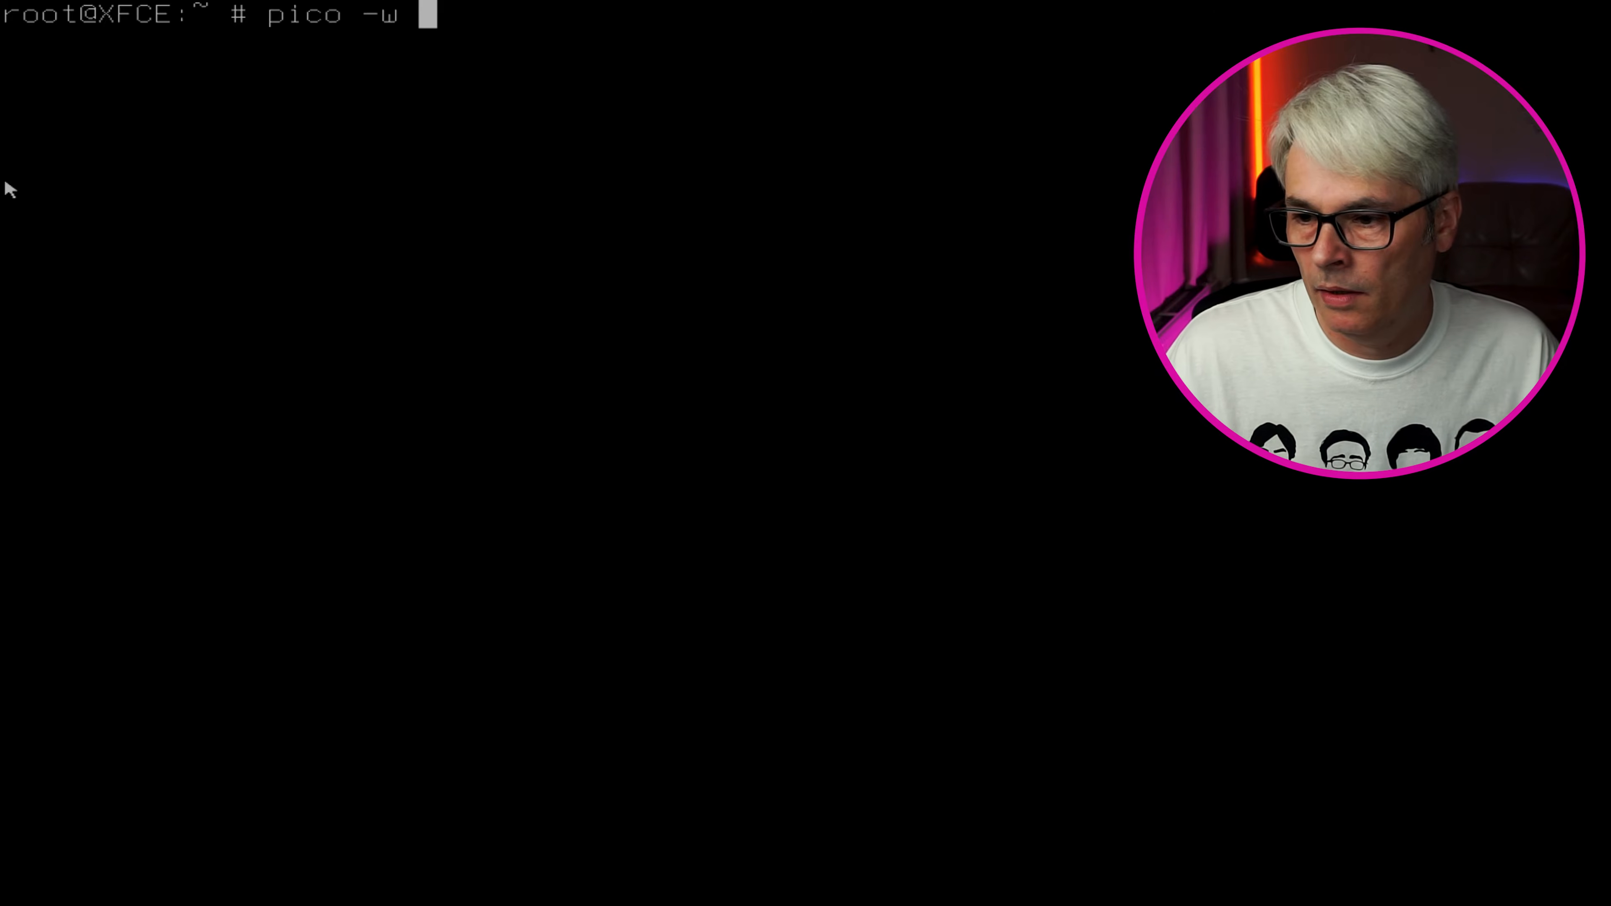
{"action": "type", "text": "~"}
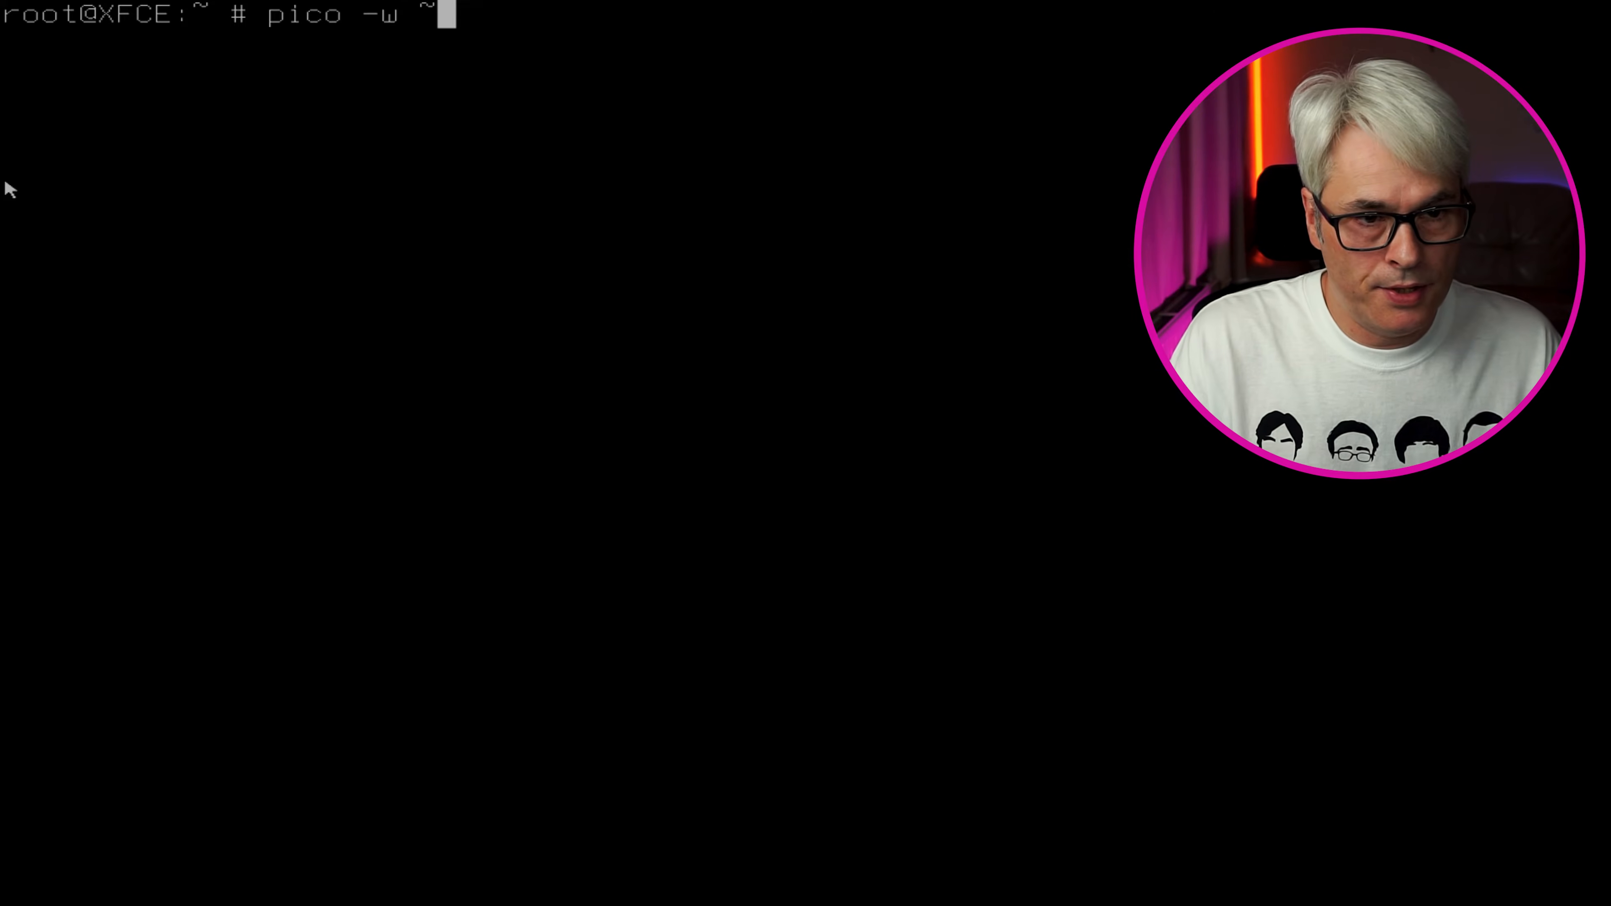
{"action": "type", "text": "garyh"}
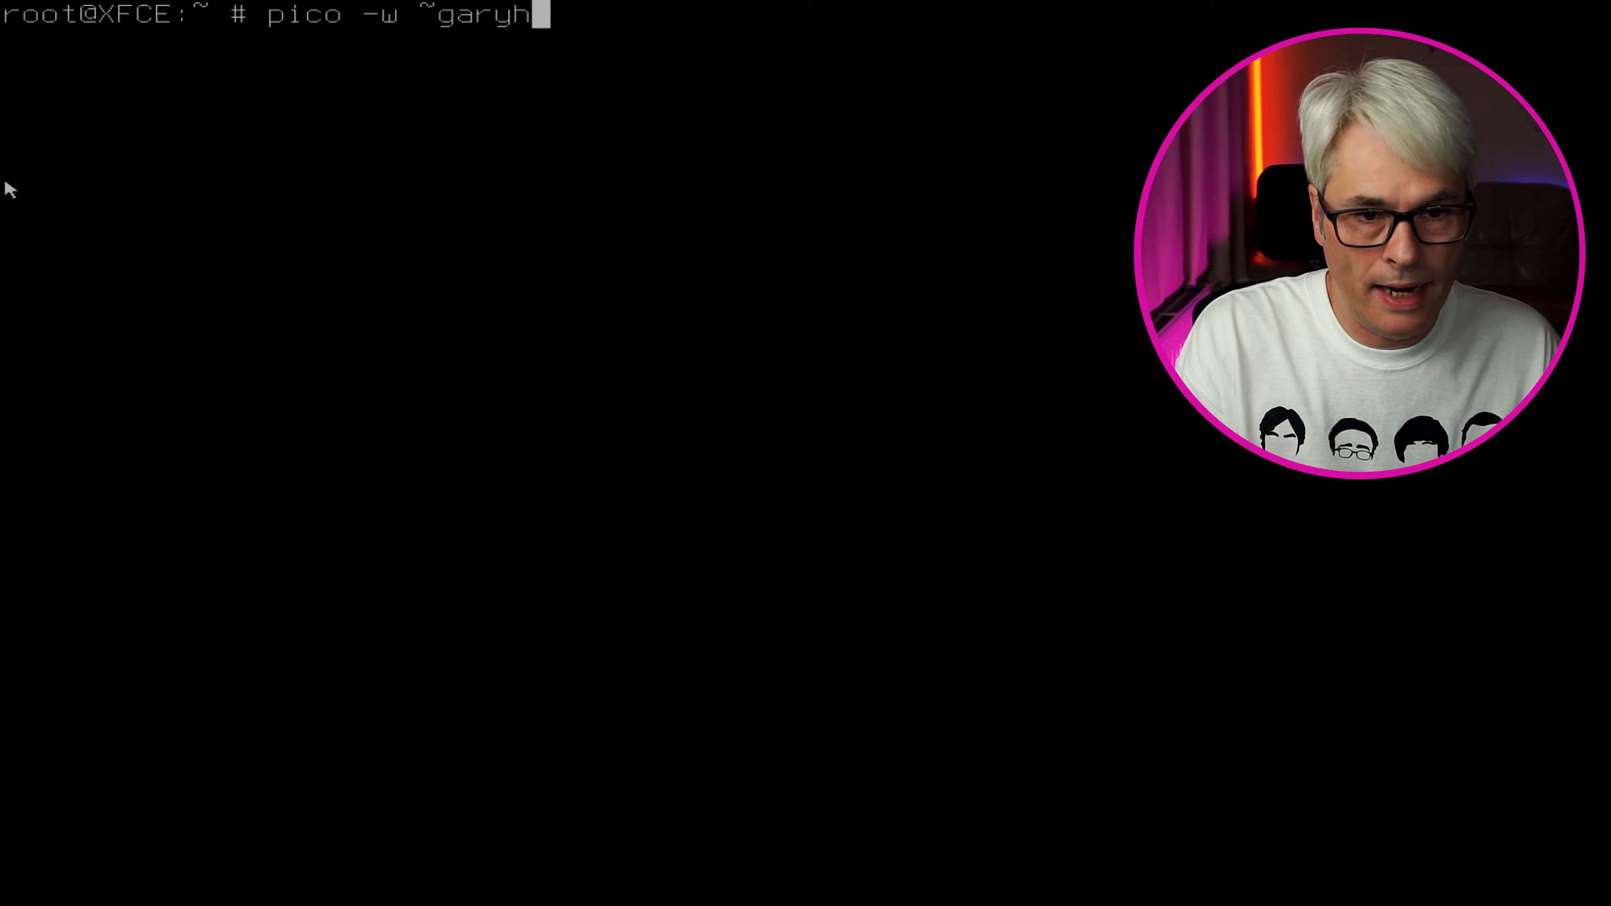
{"action": "type", "text": "/.xi"}
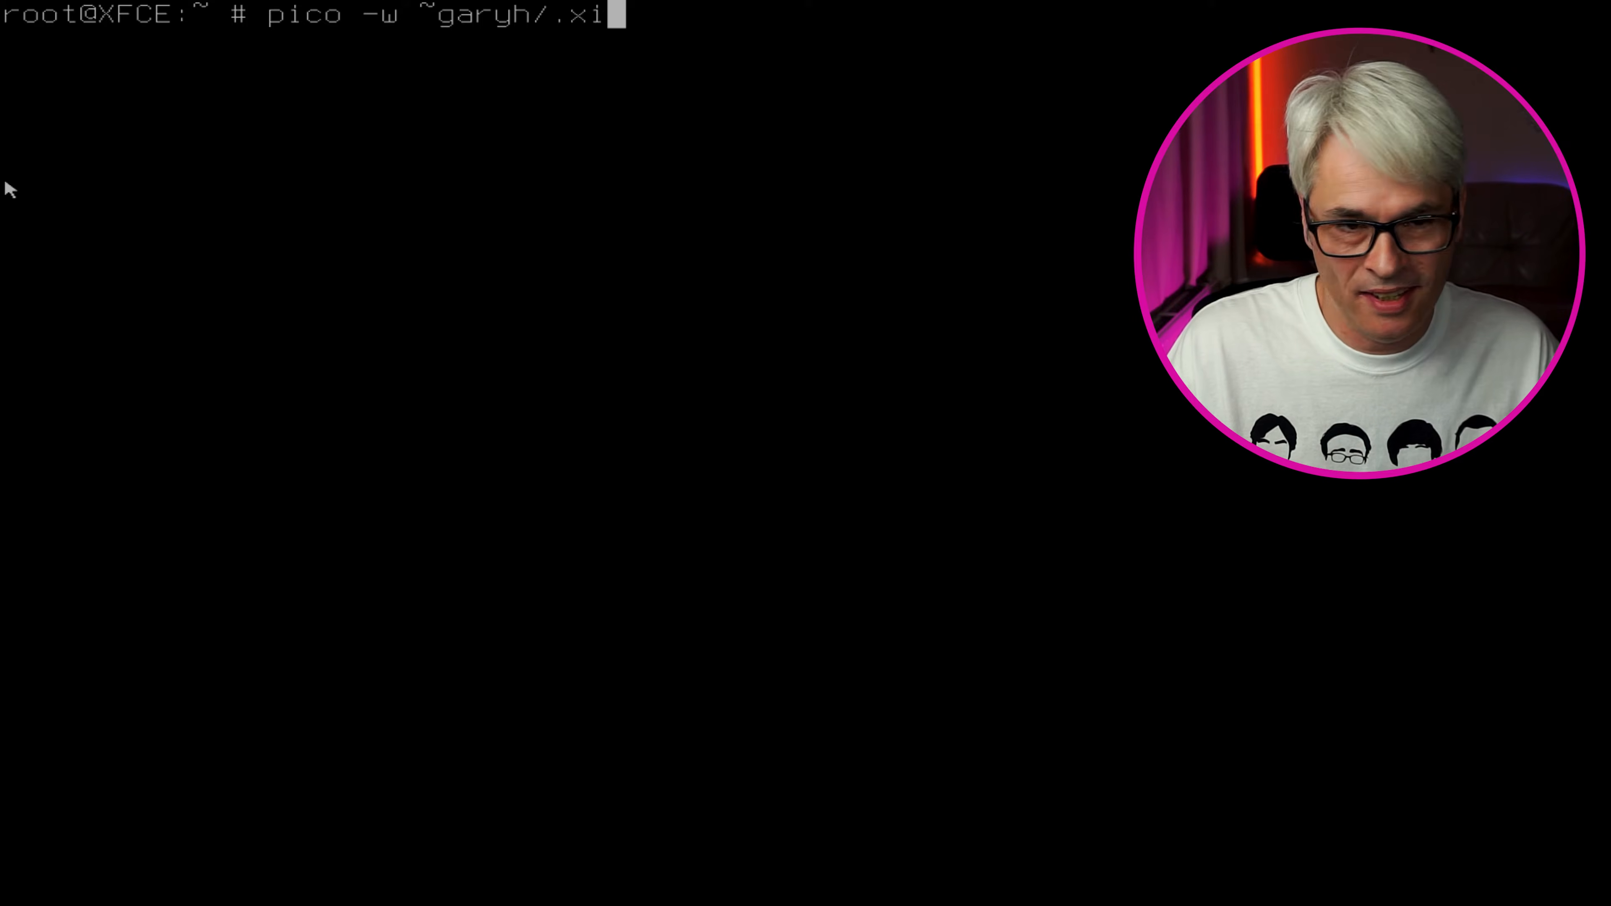
{"action": "type", "text": "nitrc"}
{"action": "key", "text": "Return"}
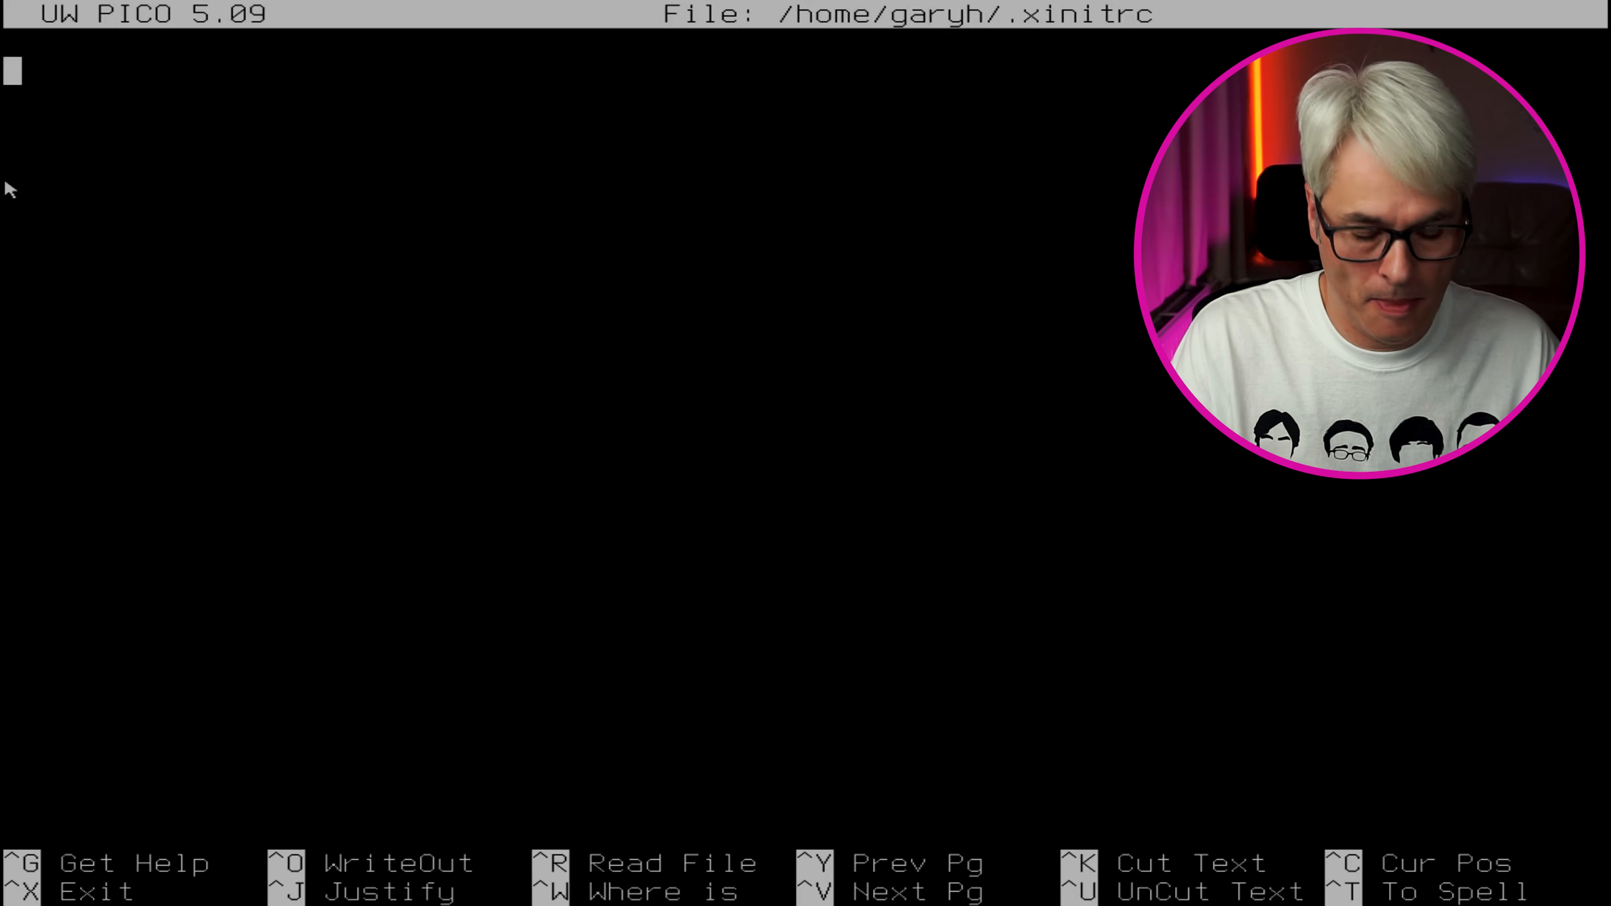
{"action": "type", "text": "exec"}
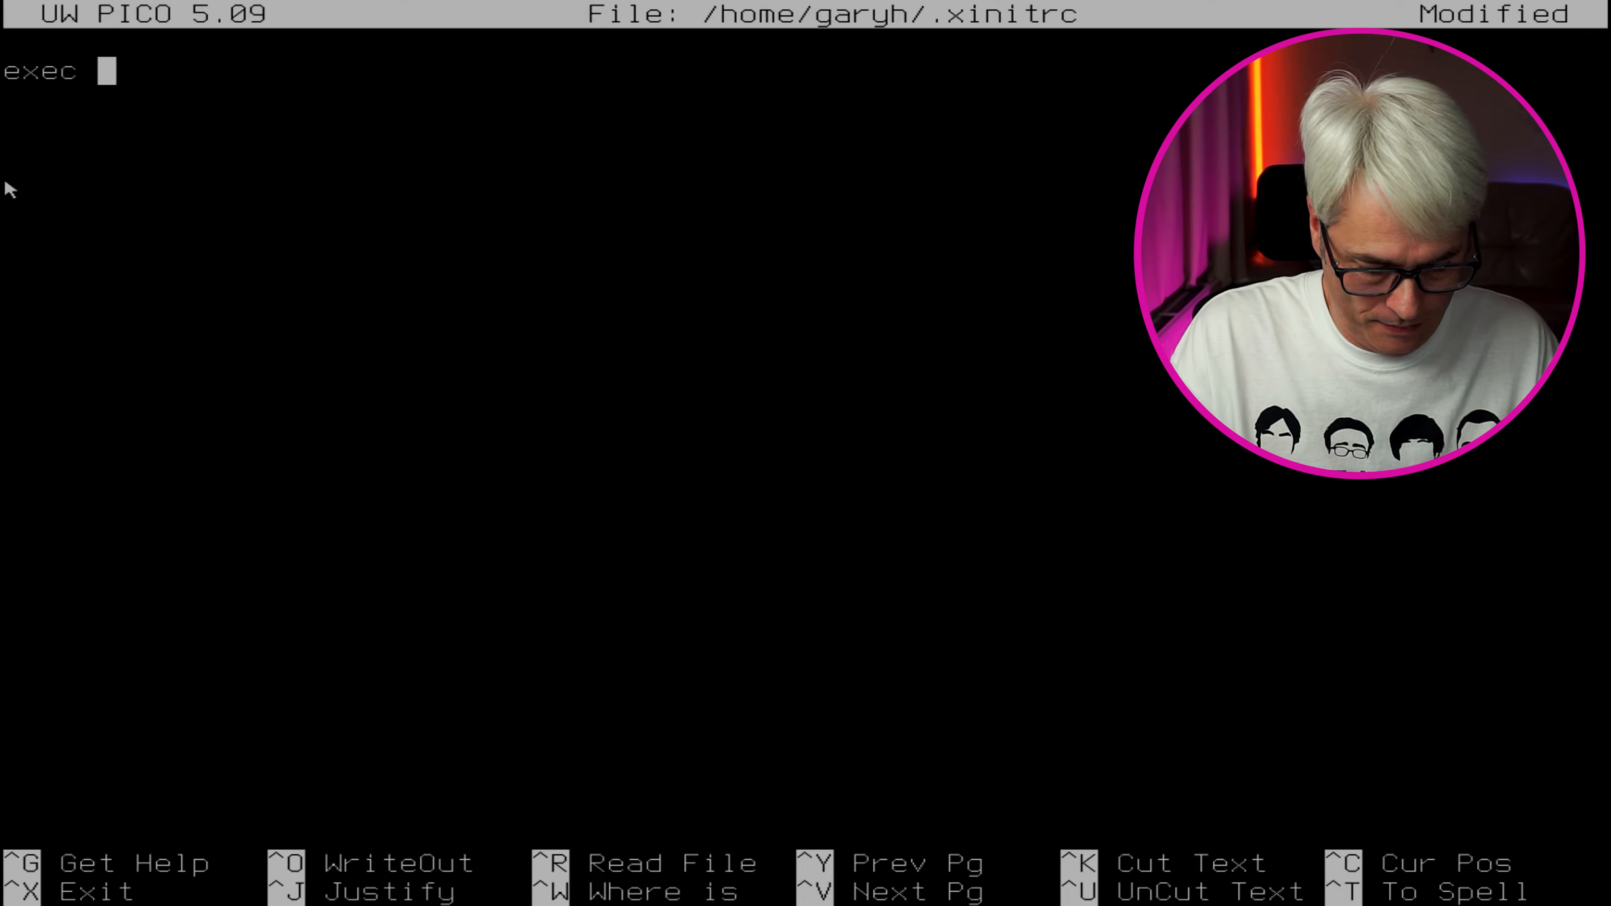
{"action": "type", "text": " start"}
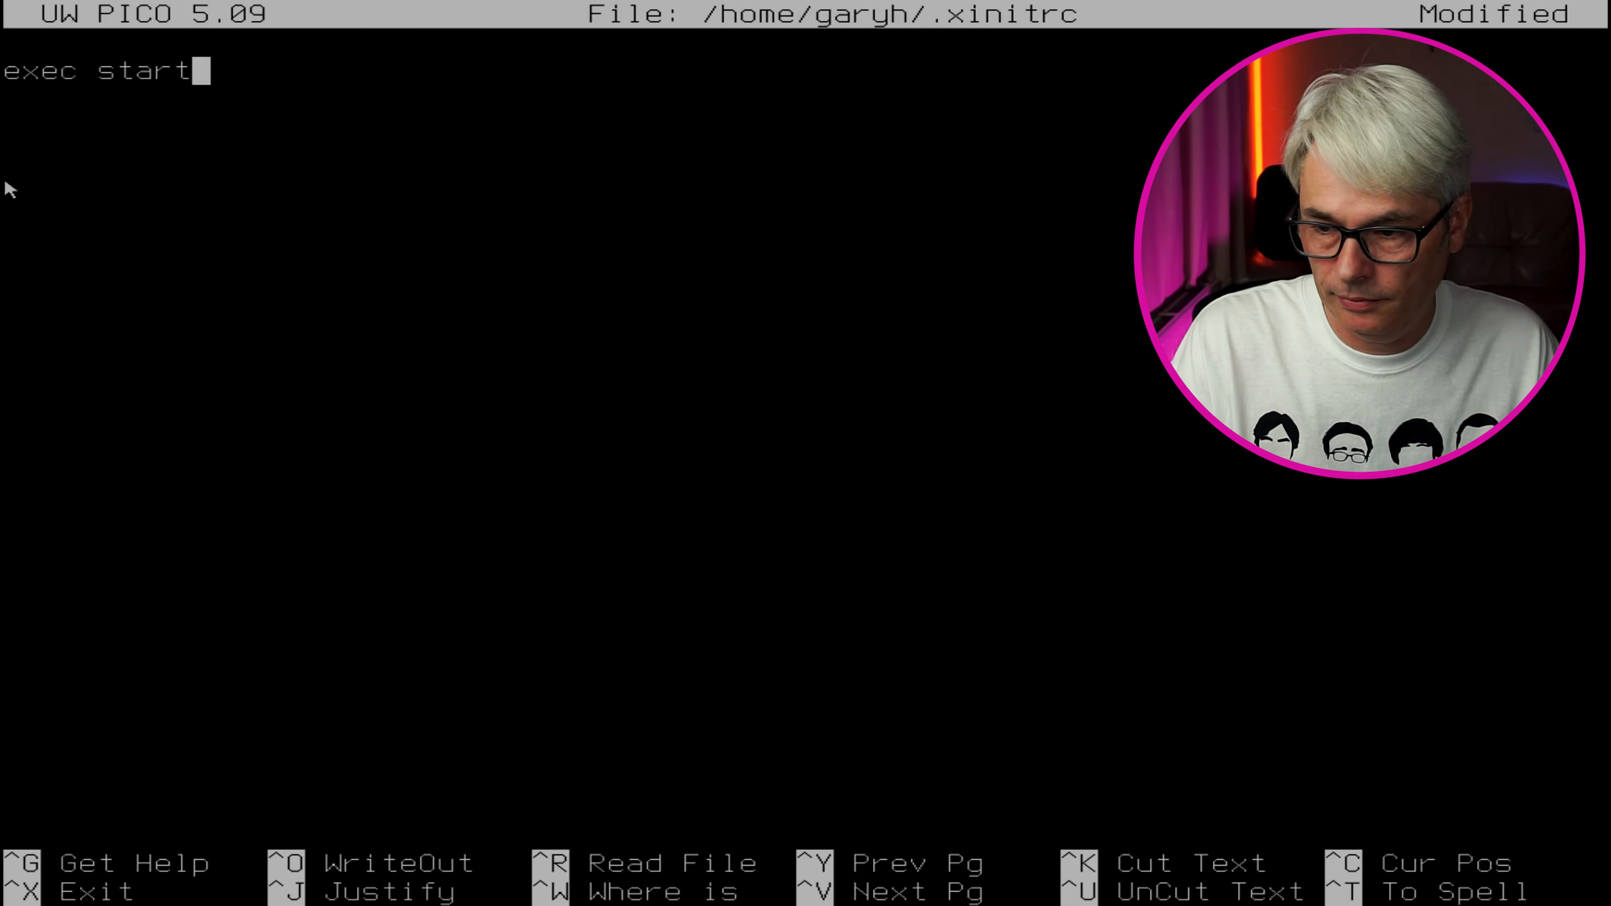
{"action": "type", "text": "xfce4"}
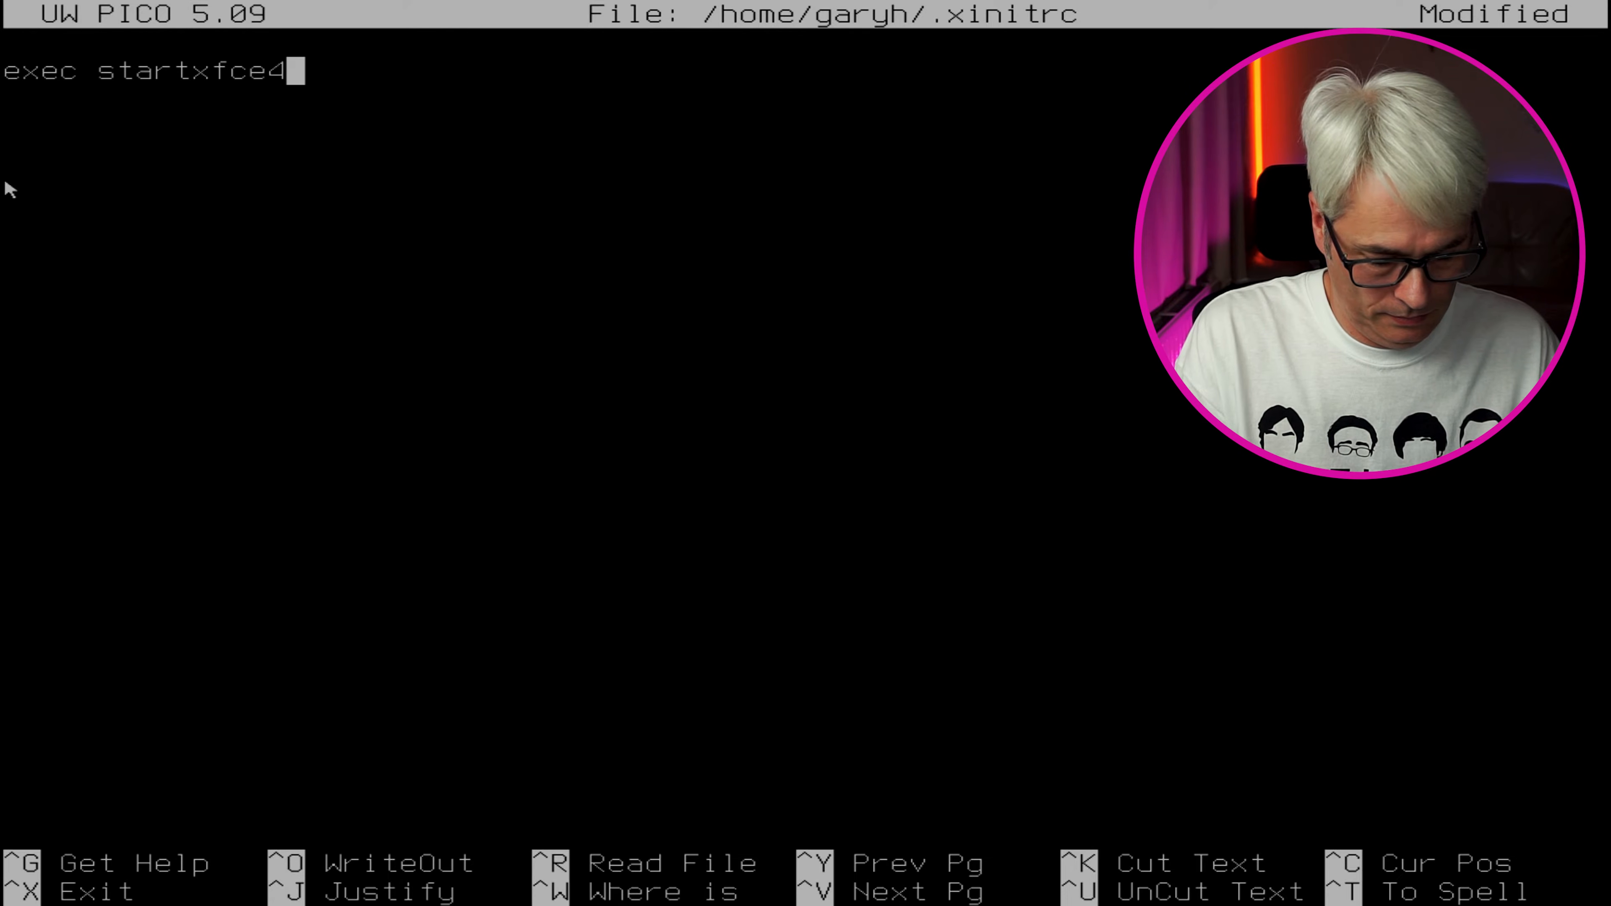
{"action": "key", "text": "ctrl+x"}
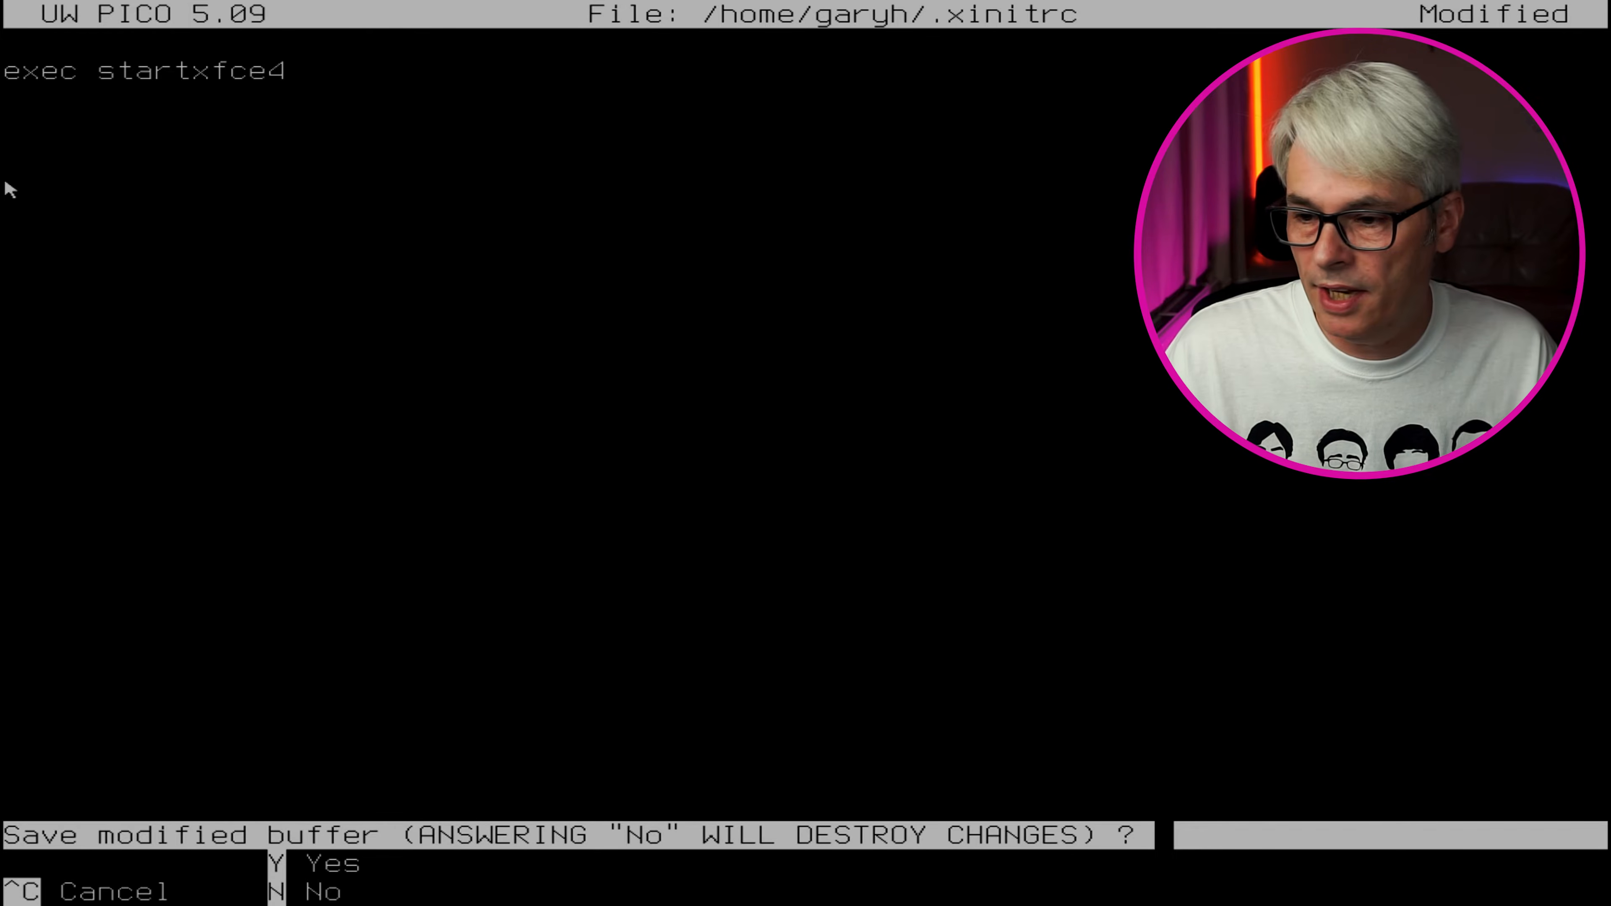
{"action": "key", "text": "y"}
{"action": "key", "text": "Return"}
{"action": "key", "text": "ctrl+l"}
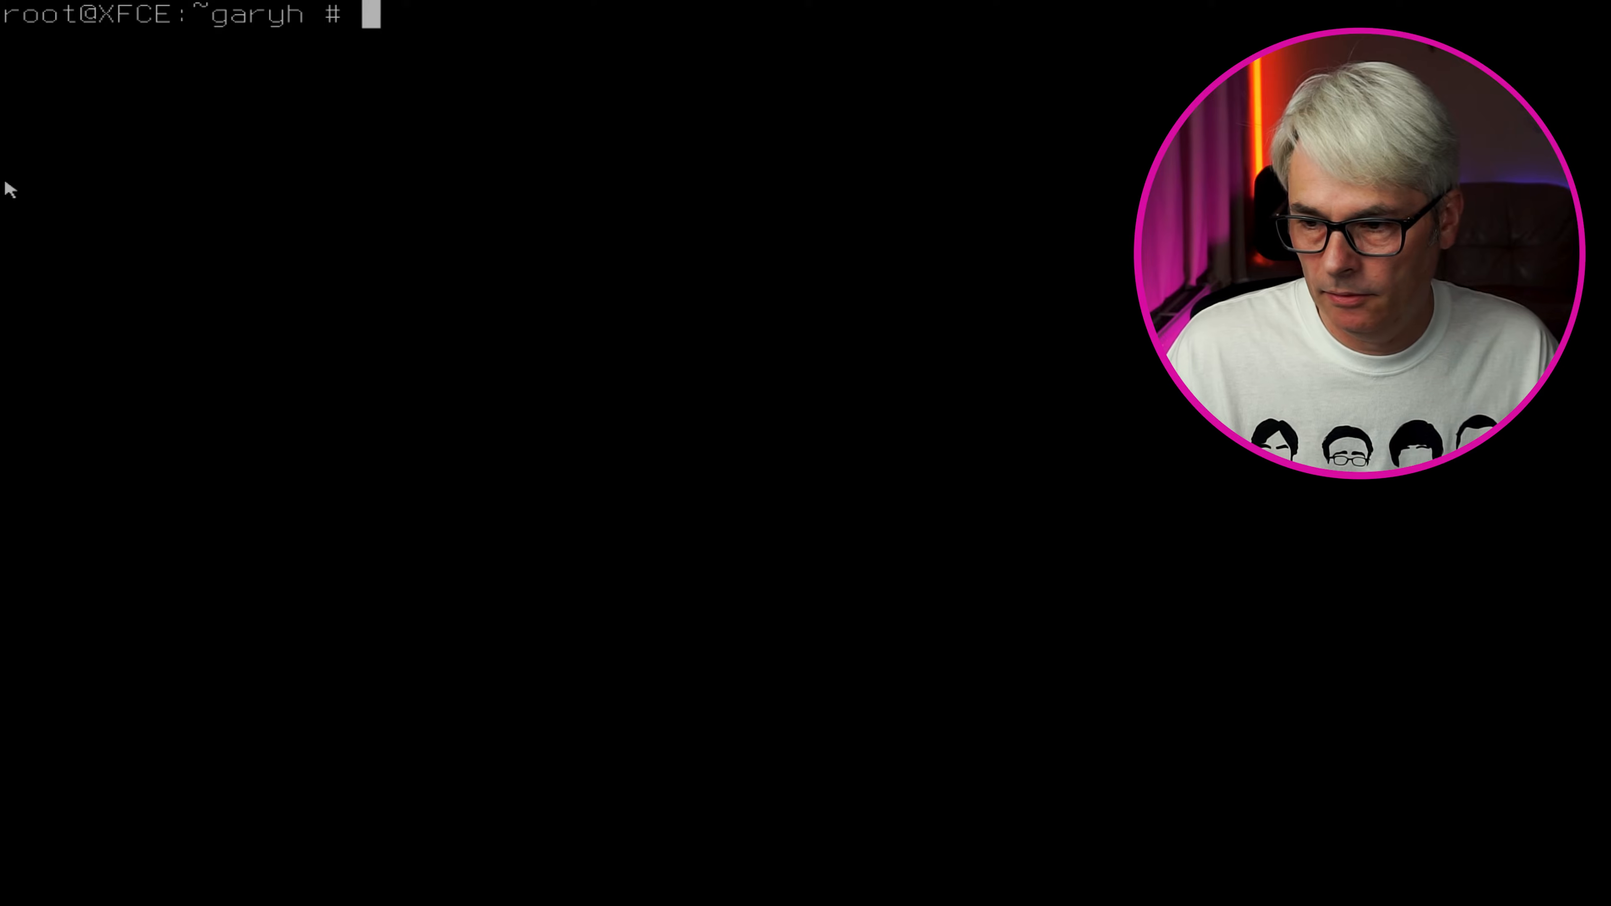
Reboot the machine and log back in as root
{"action": "type", "text": "reboot"}
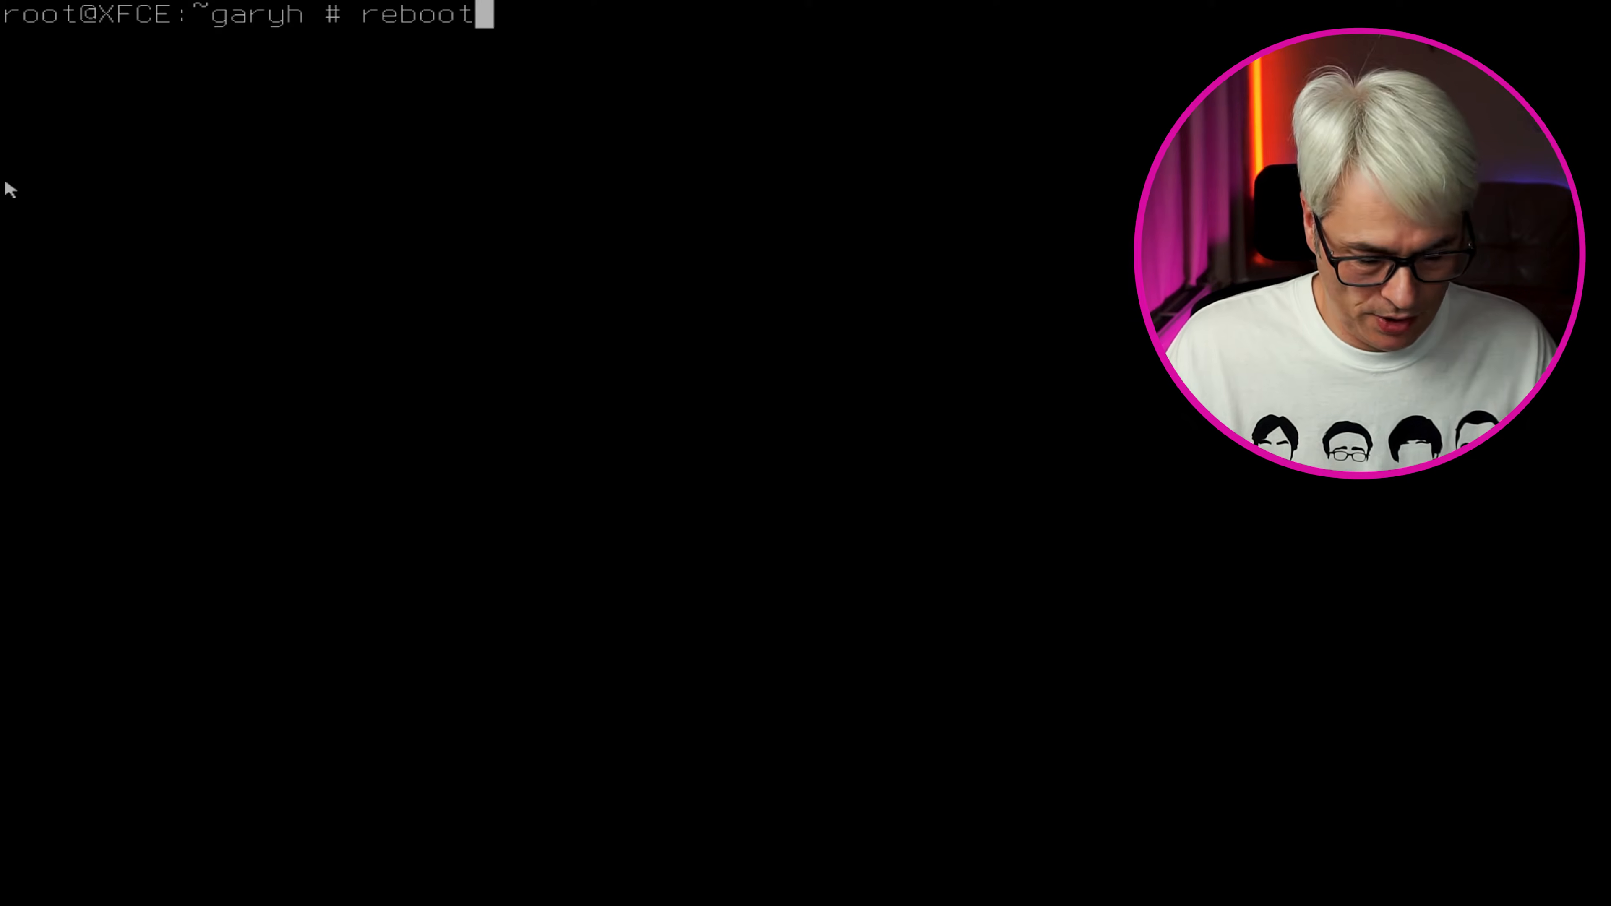
{"action": "key", "text": "Return"}
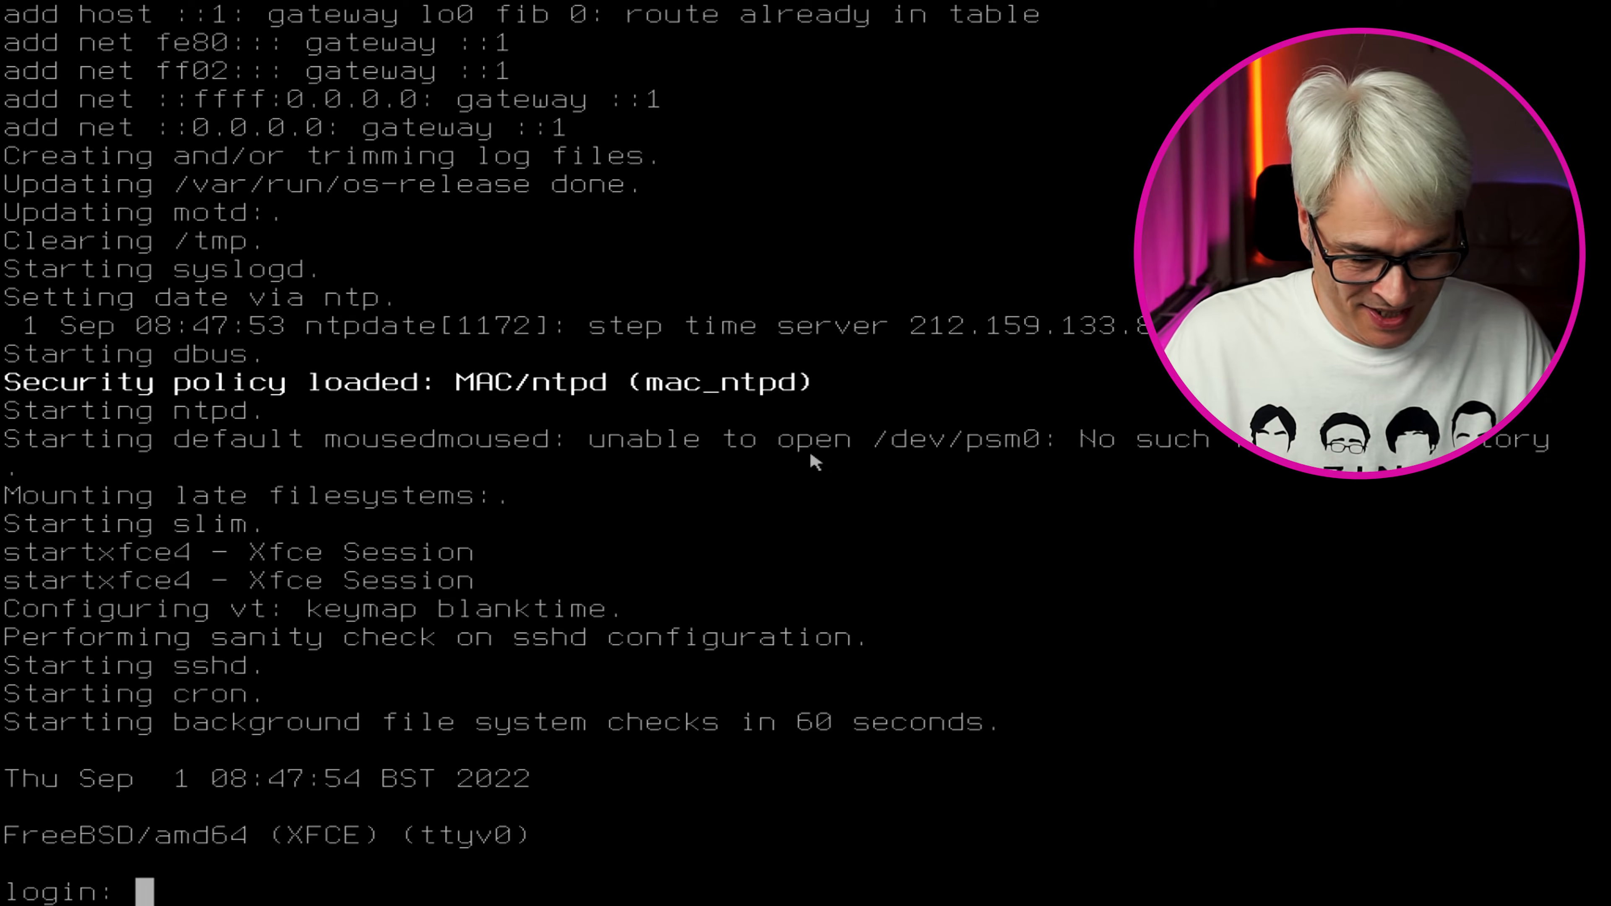
{"action": "type", "text": "root"}
{"action": "key", "text": "Return"}
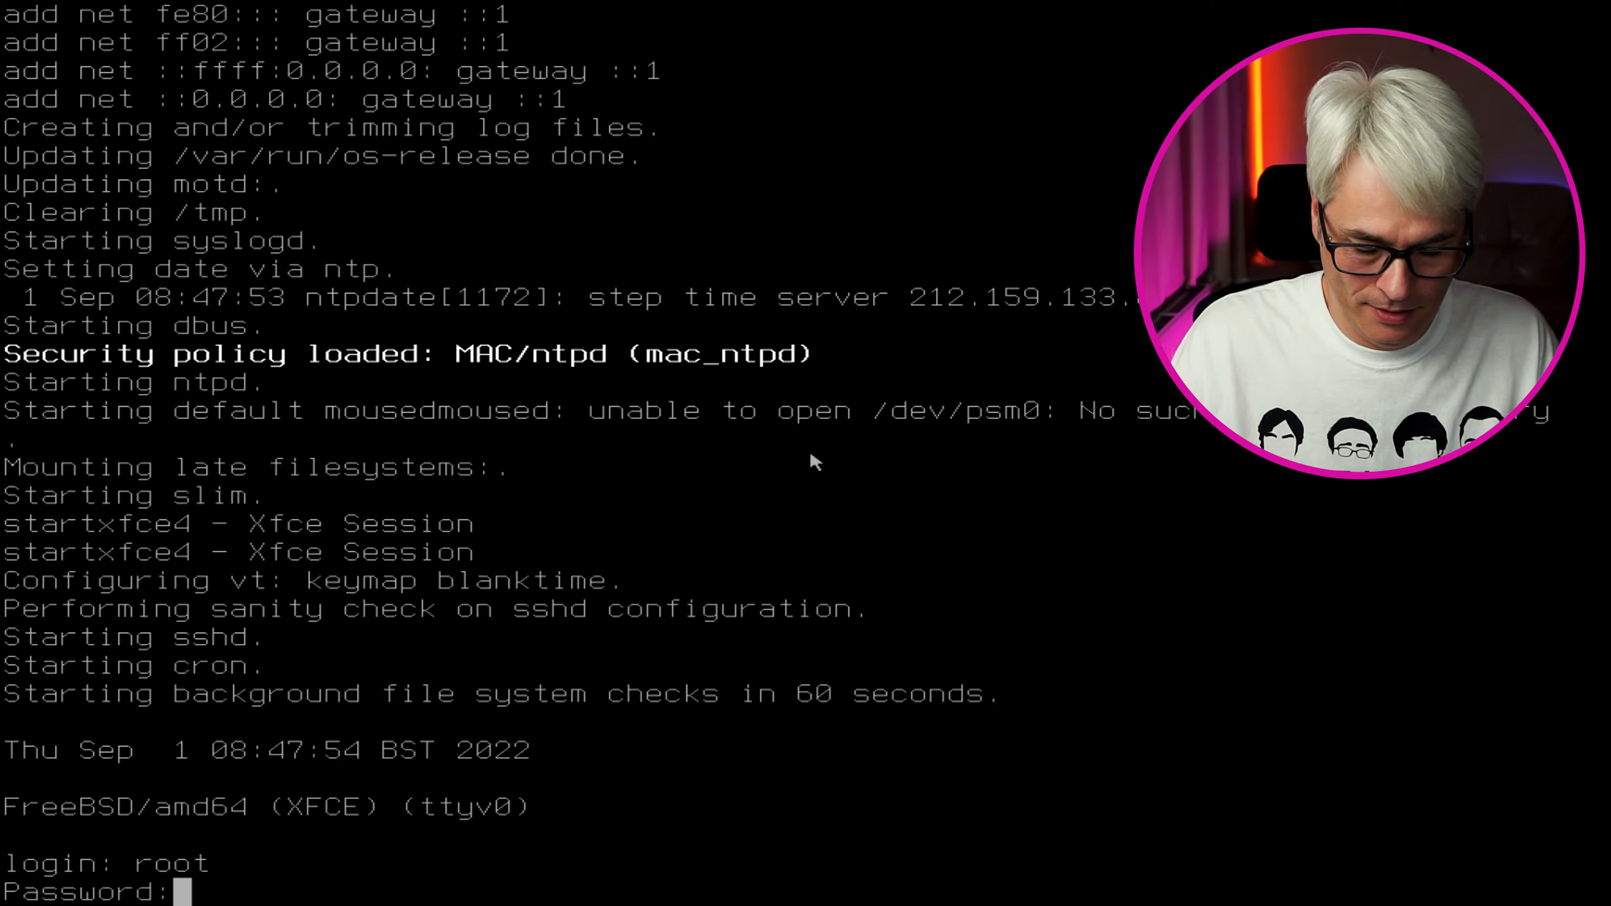
{"action": "key", "text": "Return"}
Generate the NVIDIA X configuration with nvidia-xconfig, then reboot again
{"action": "type", "text": "nvidia"}
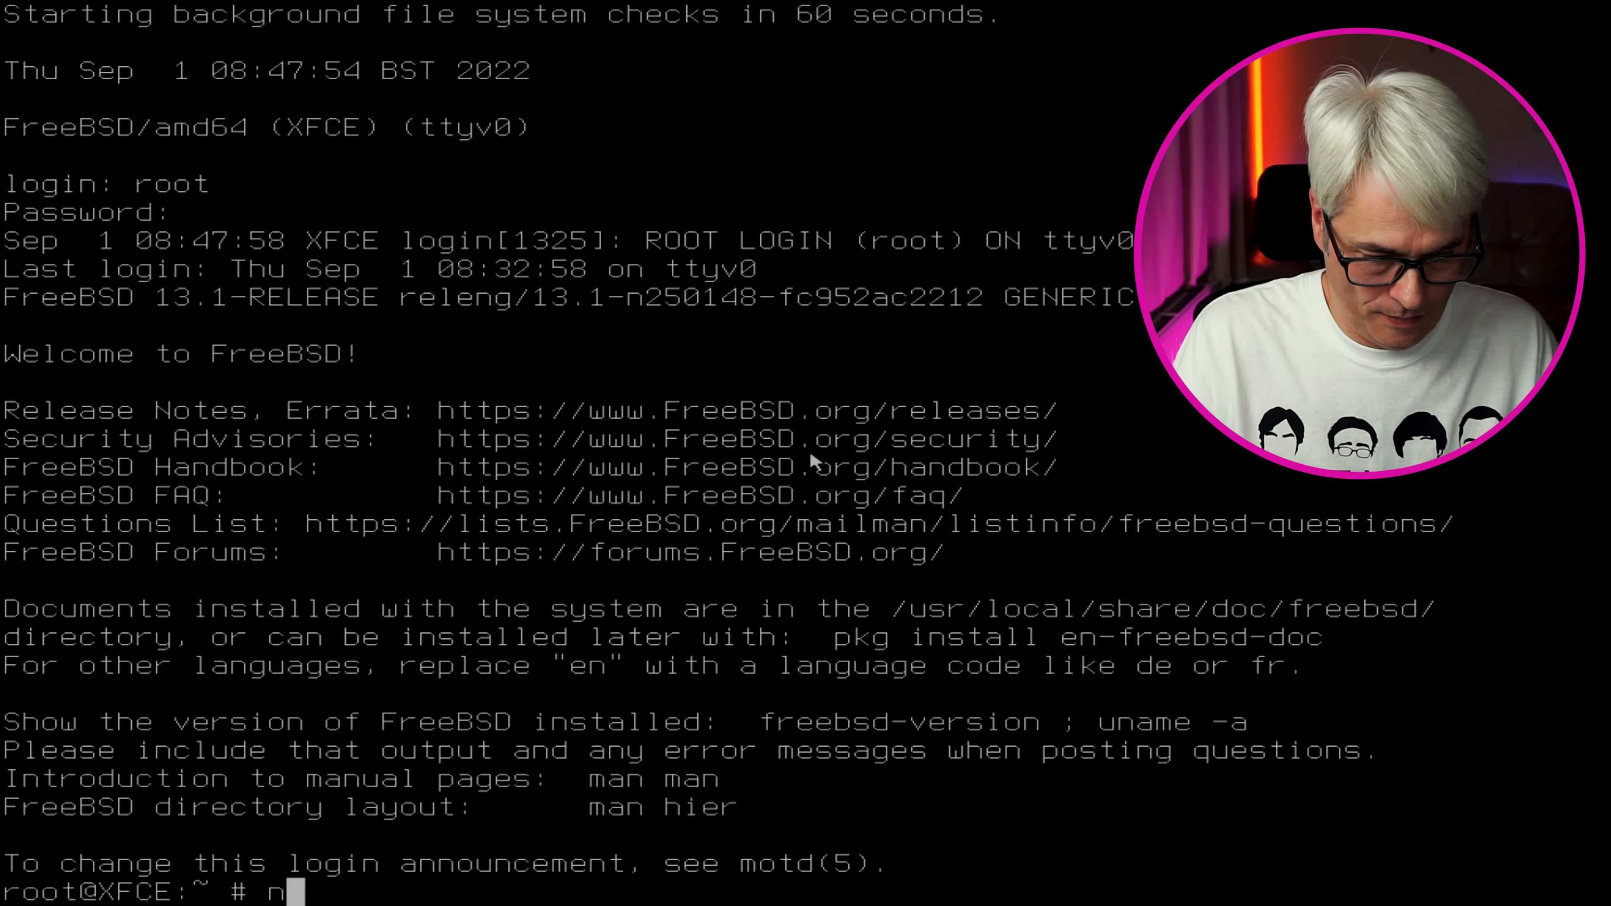
{"action": "type", "text": "-"}
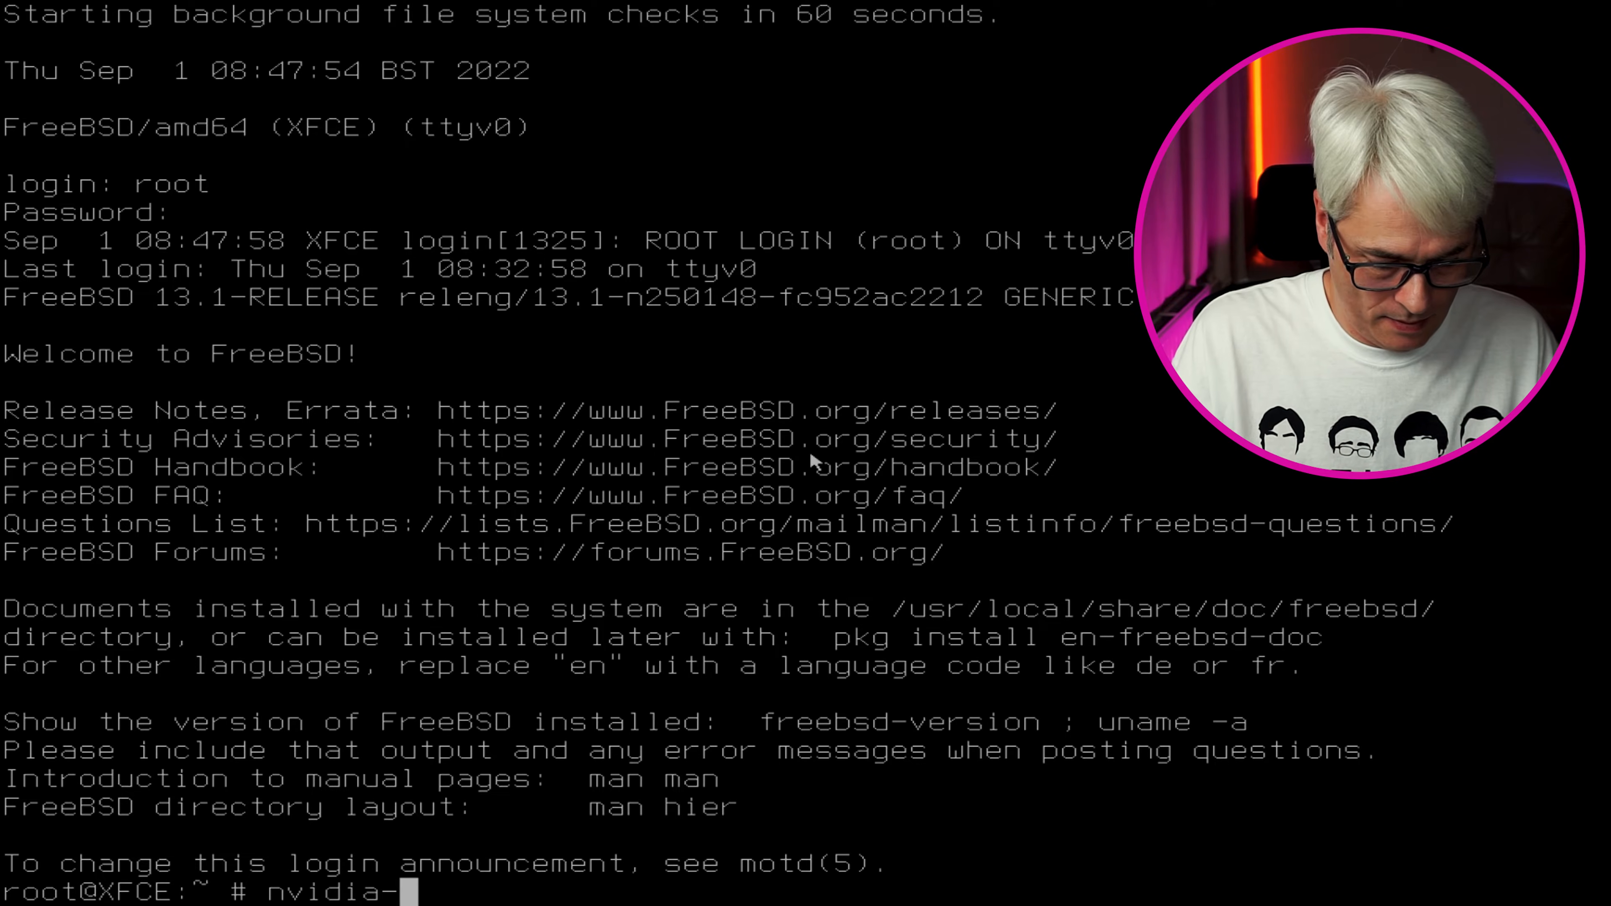
{"action": "type", "text": "xconfig"}
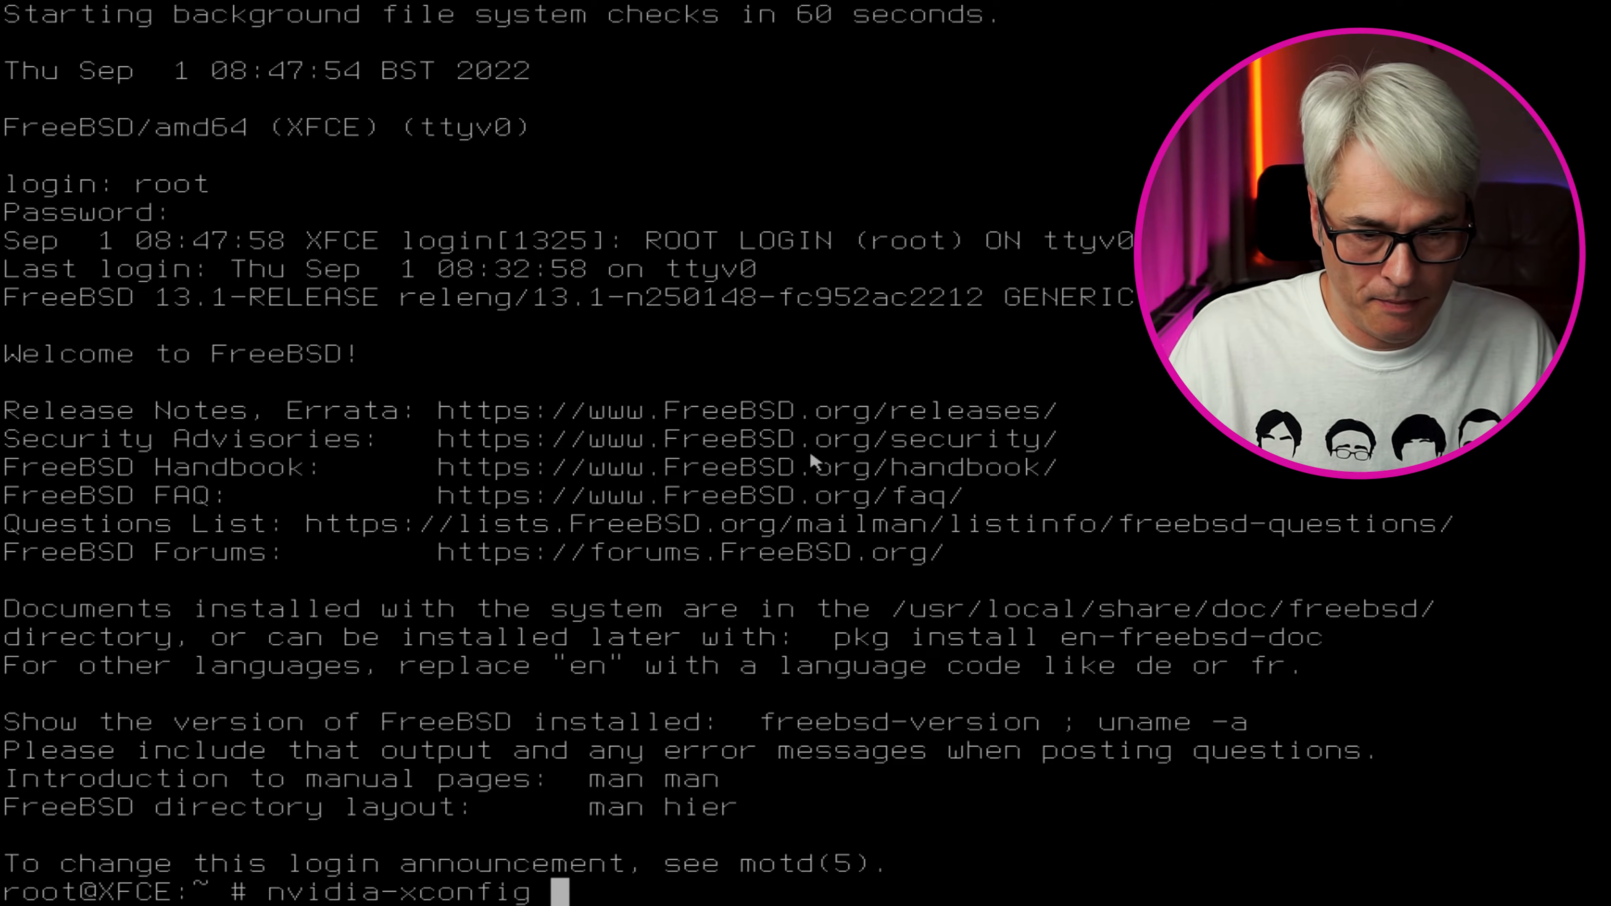
{"action": "key", "text": "Return"}
{"action": "type", "text": "re"}
{"action": "type", "text": "t"}
{"action": "key", "text": "Return"}
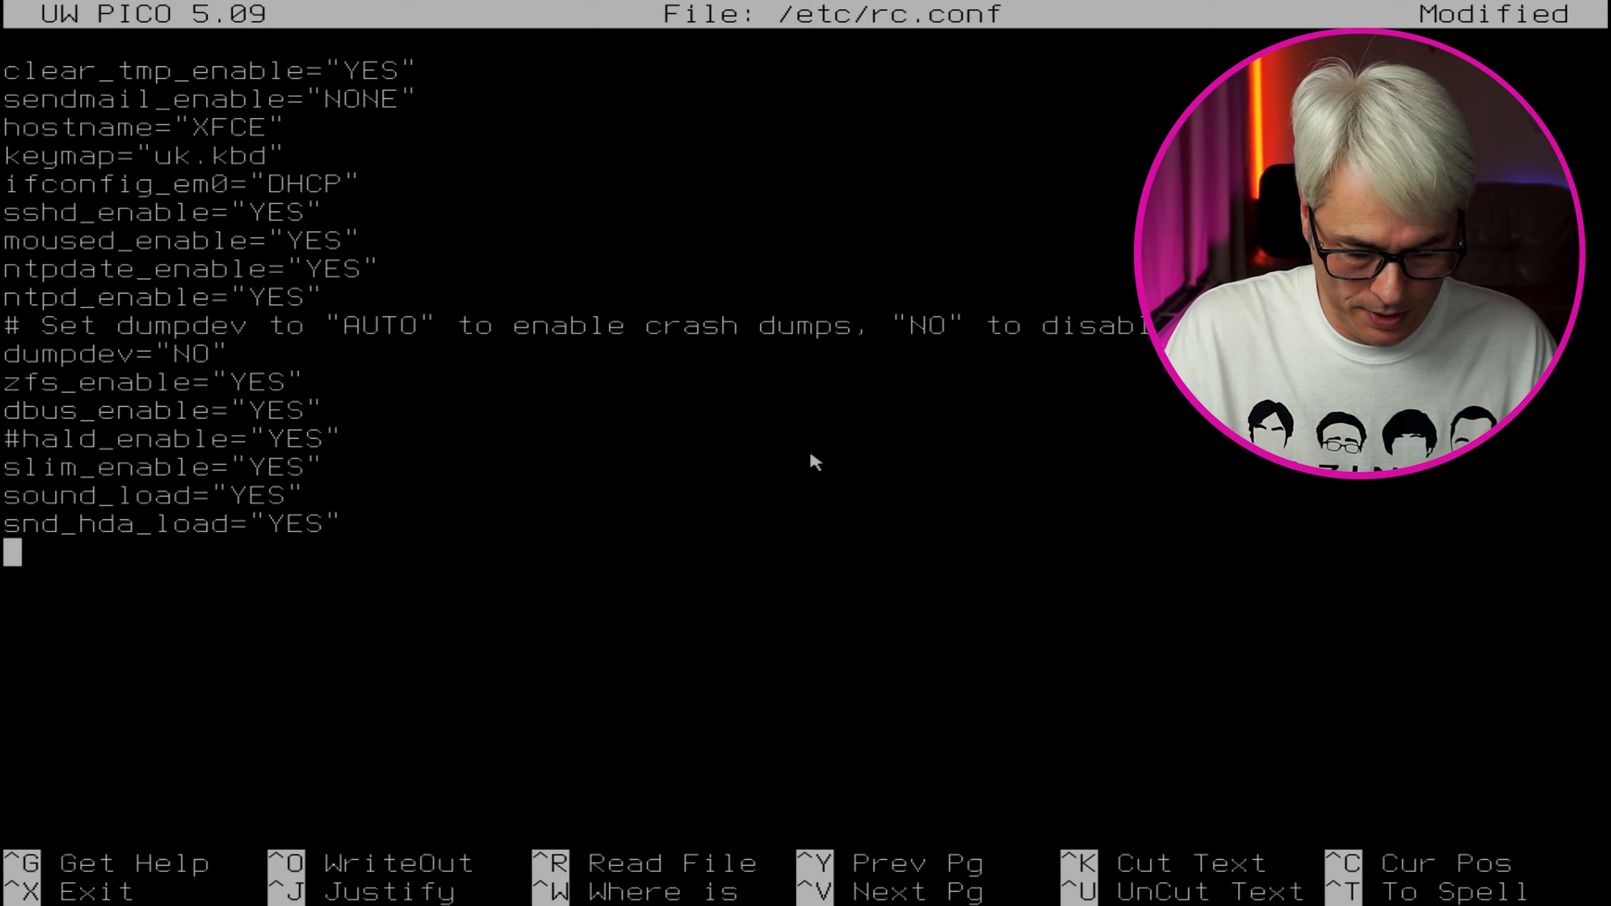
Add kld_list="nvidia nvidia-modeset" to /etc/rc.conf, save it and exit pico
{"action": "type", "text": "kld_list"}
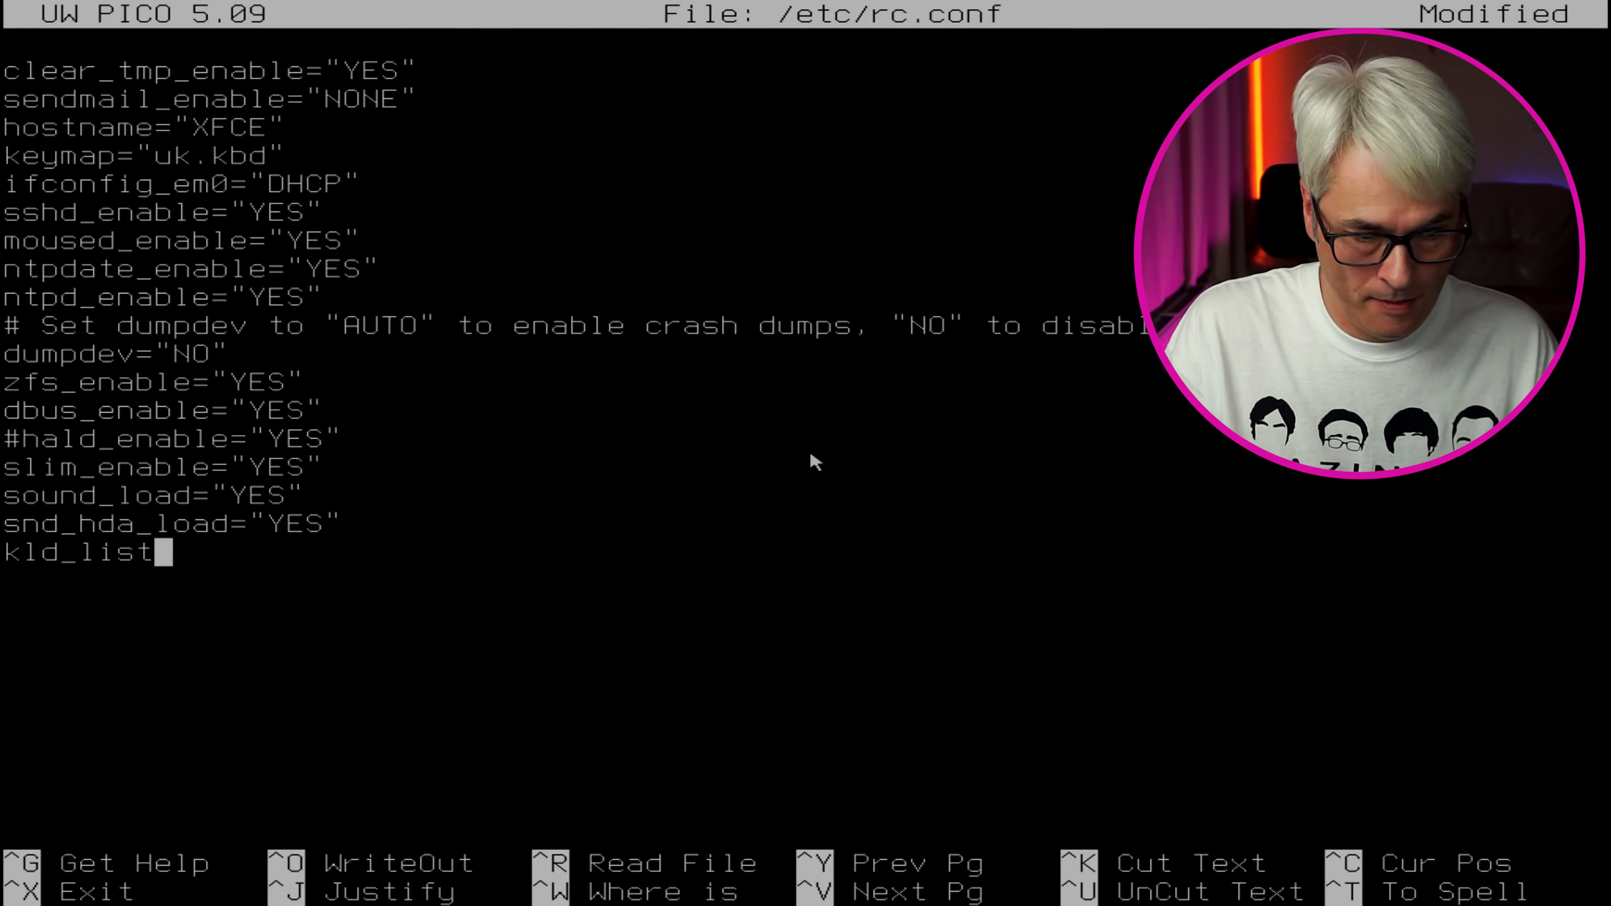
{"action": "type", "text": "=\""}
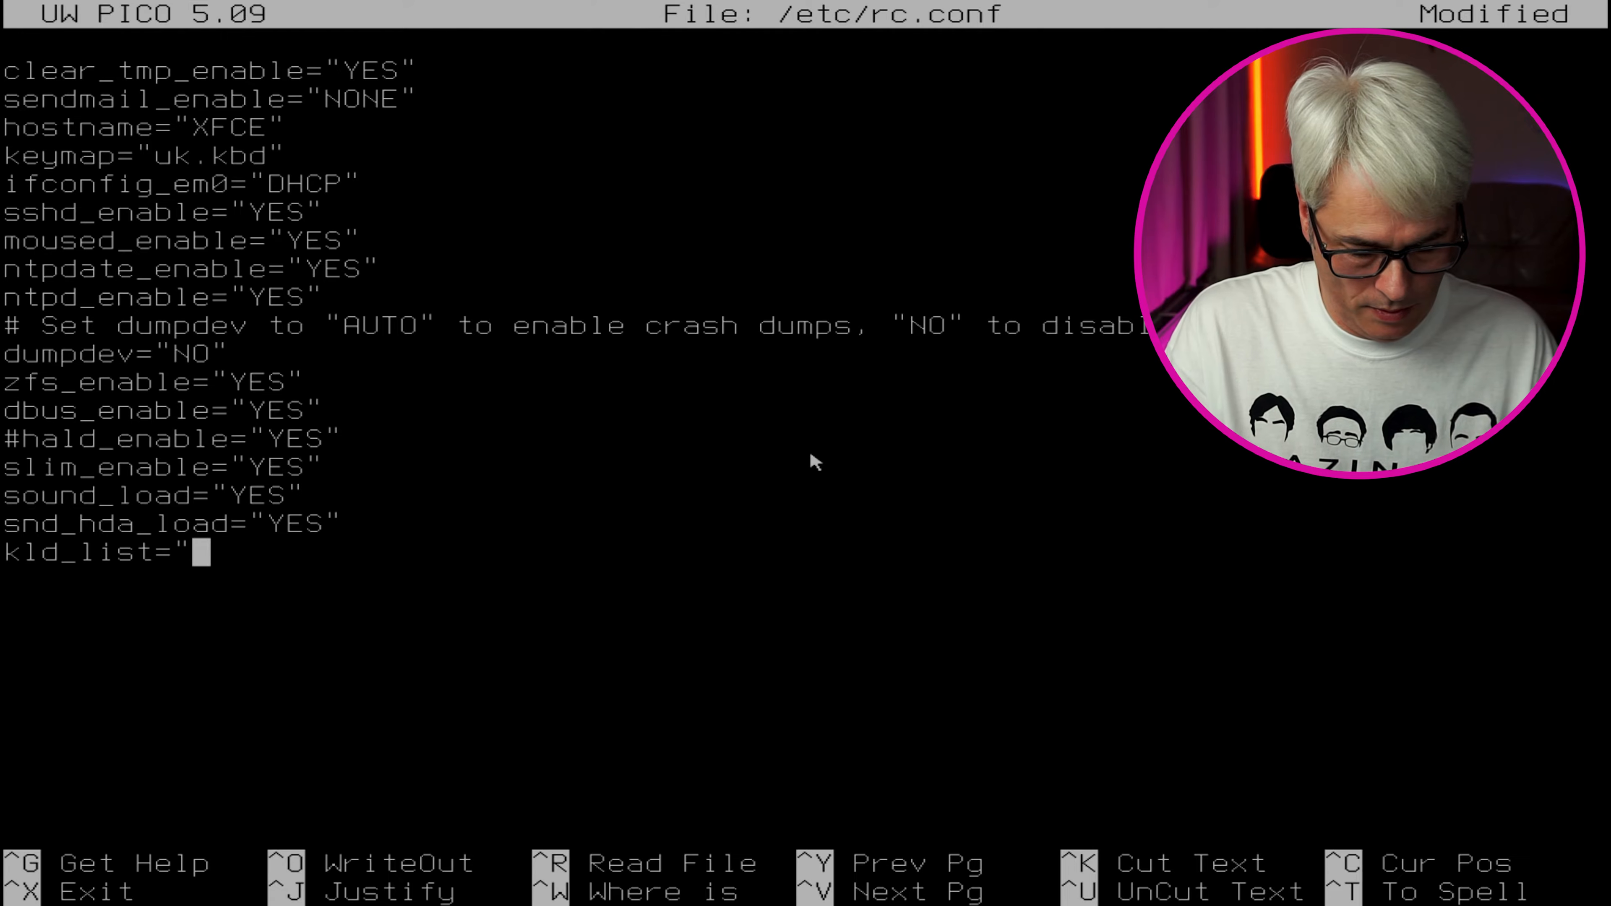
{"action": "type", "text": "nvidia "}
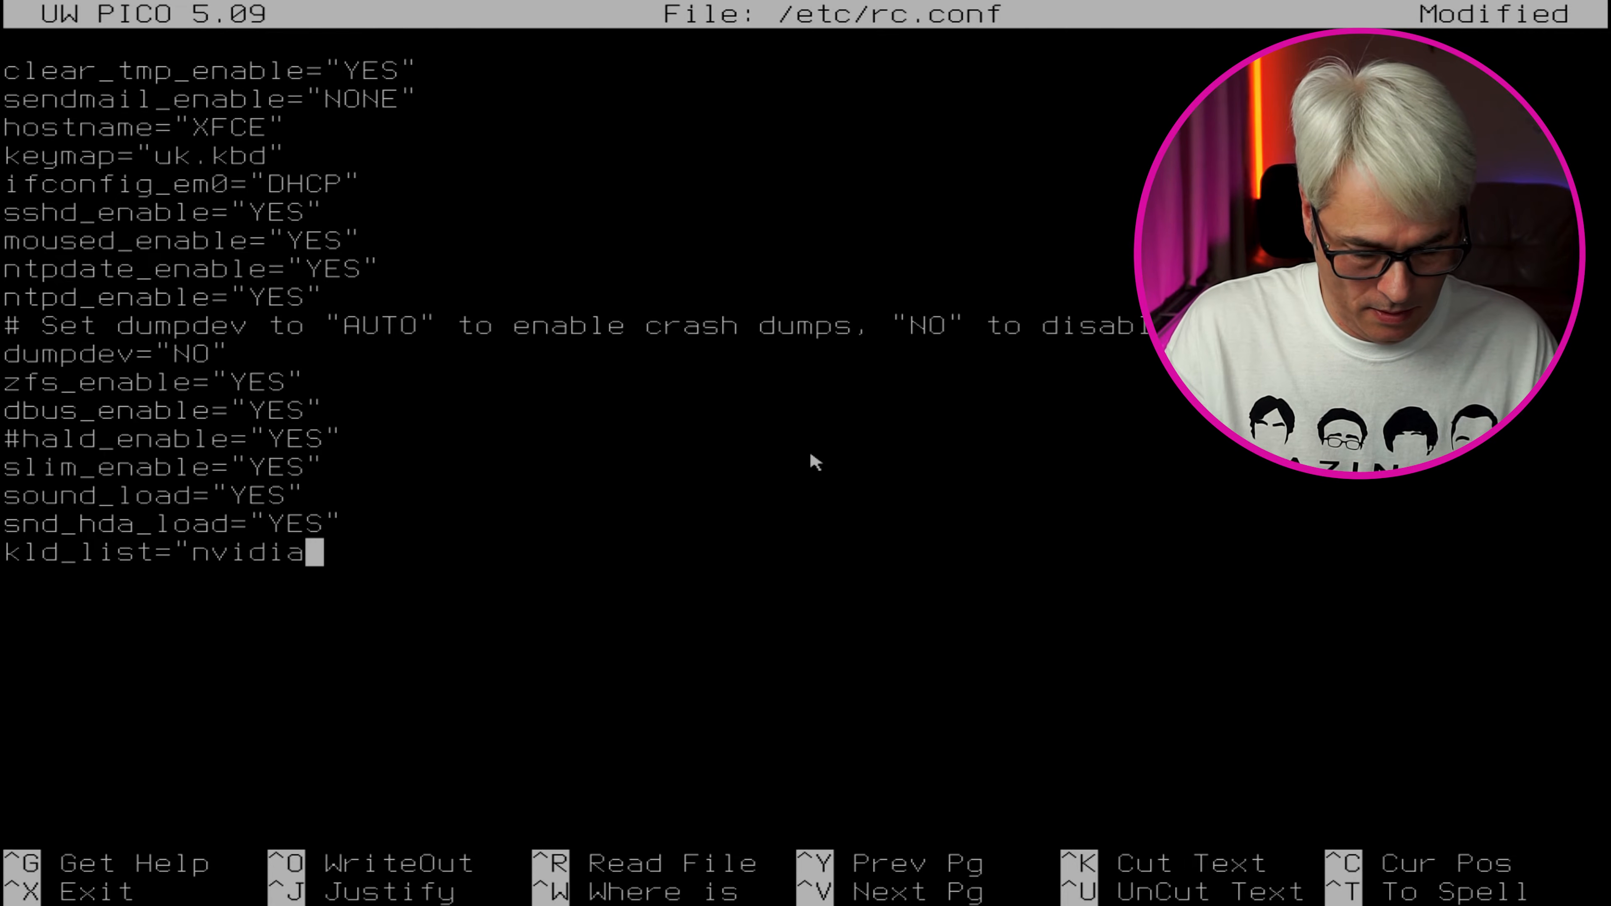
{"action": "type", "text": "nvidia"}
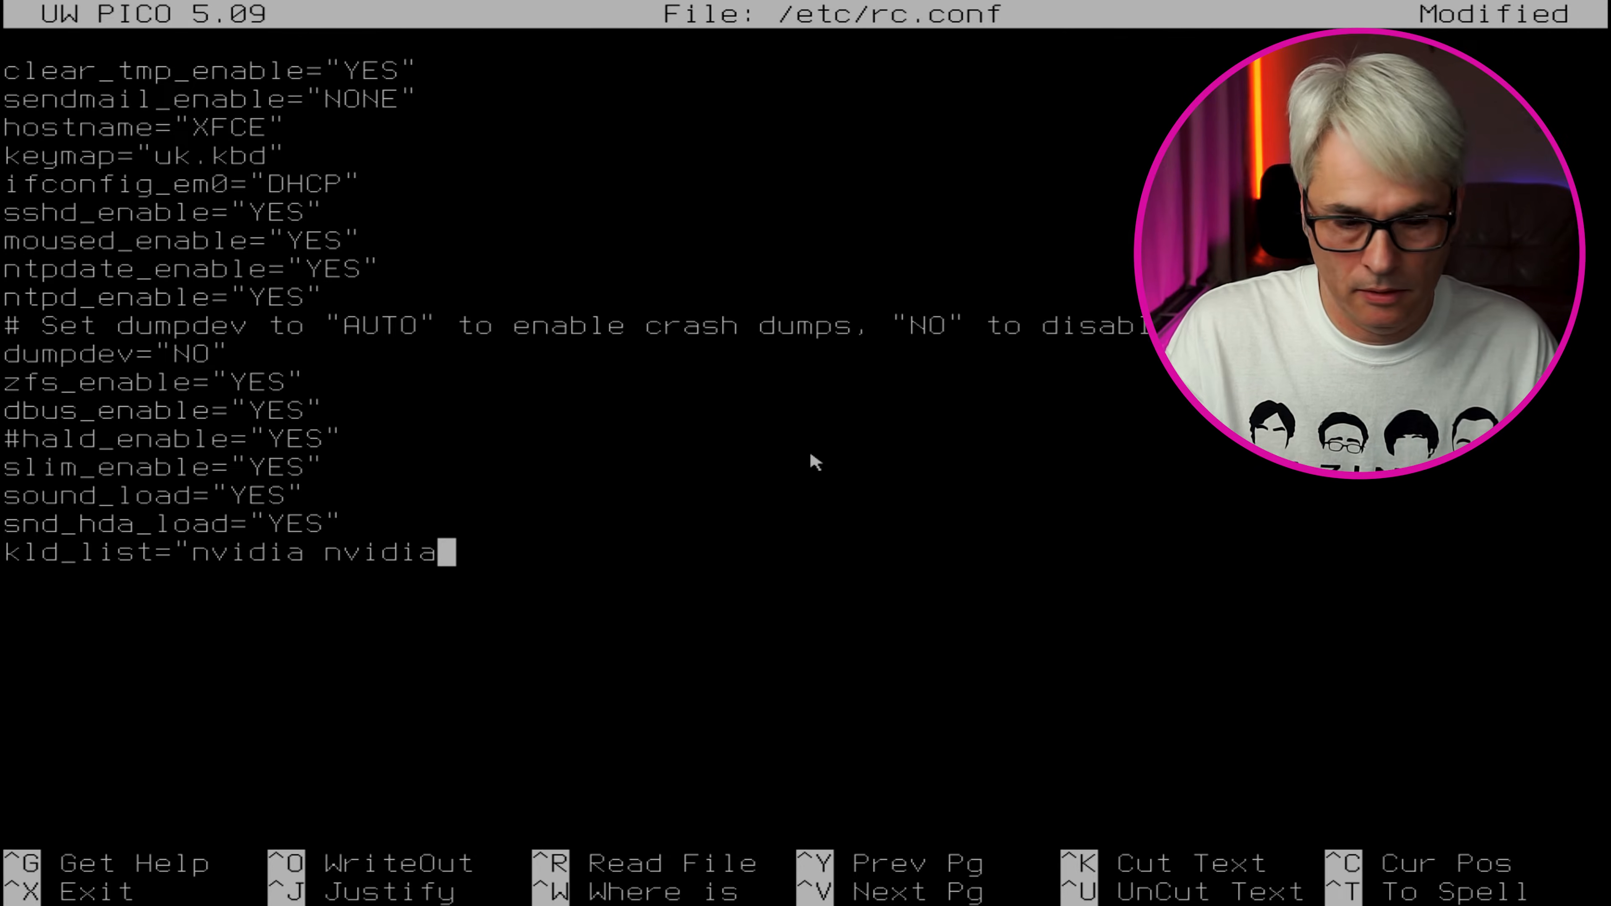
{"action": "type", "text": "-modeset"}
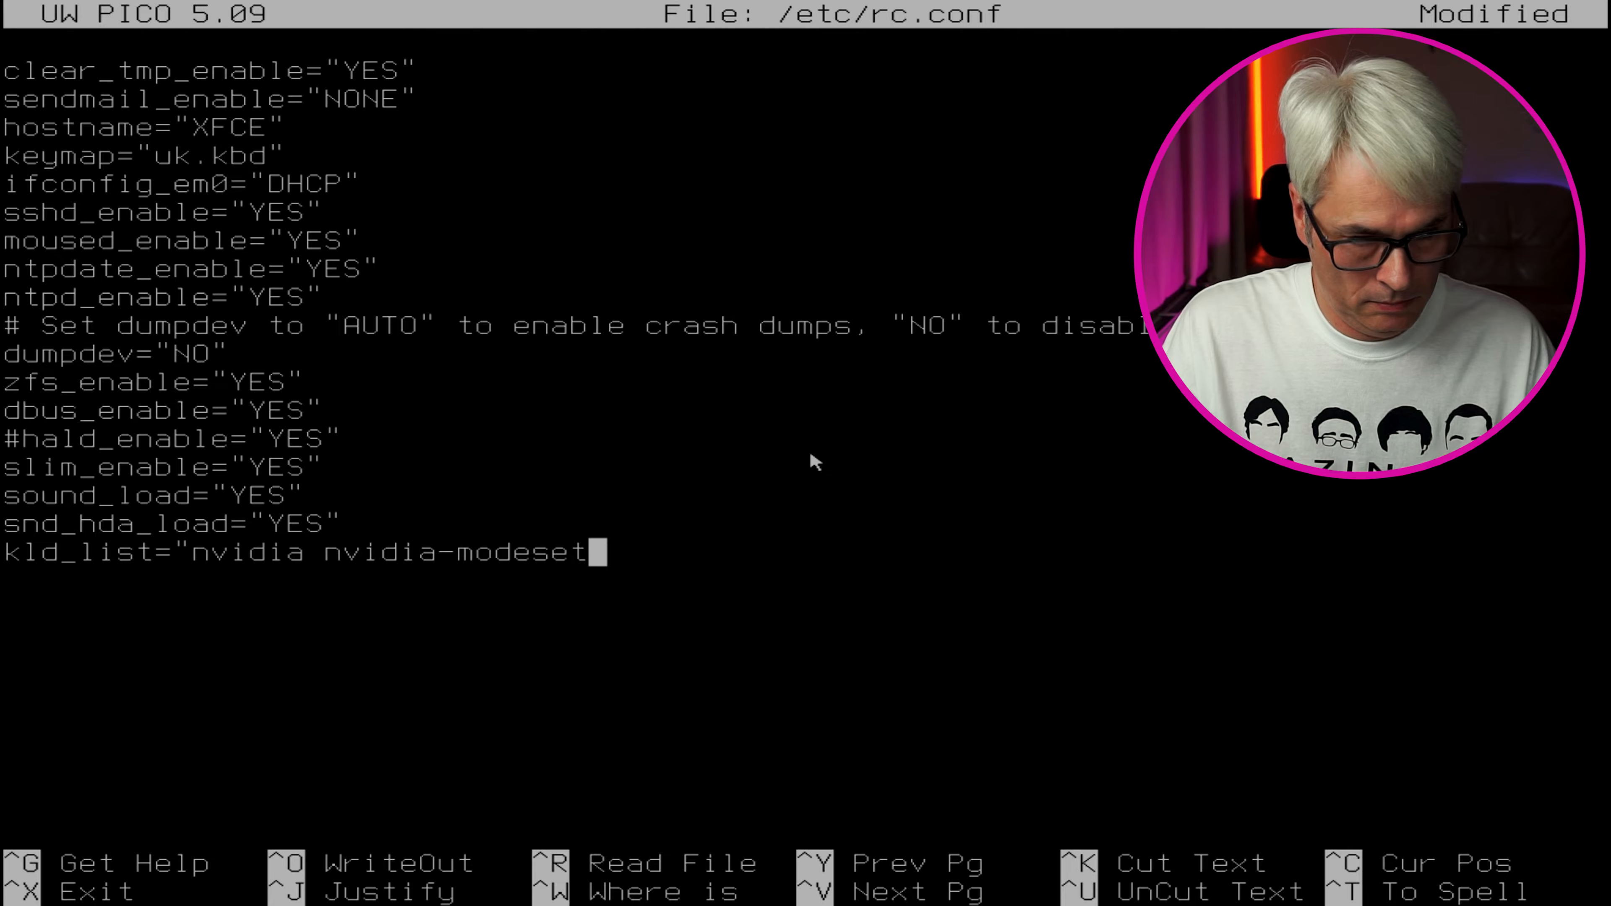
{"action": "type", "text": "\""}
{"action": "key", "text": "ctrl+o"}
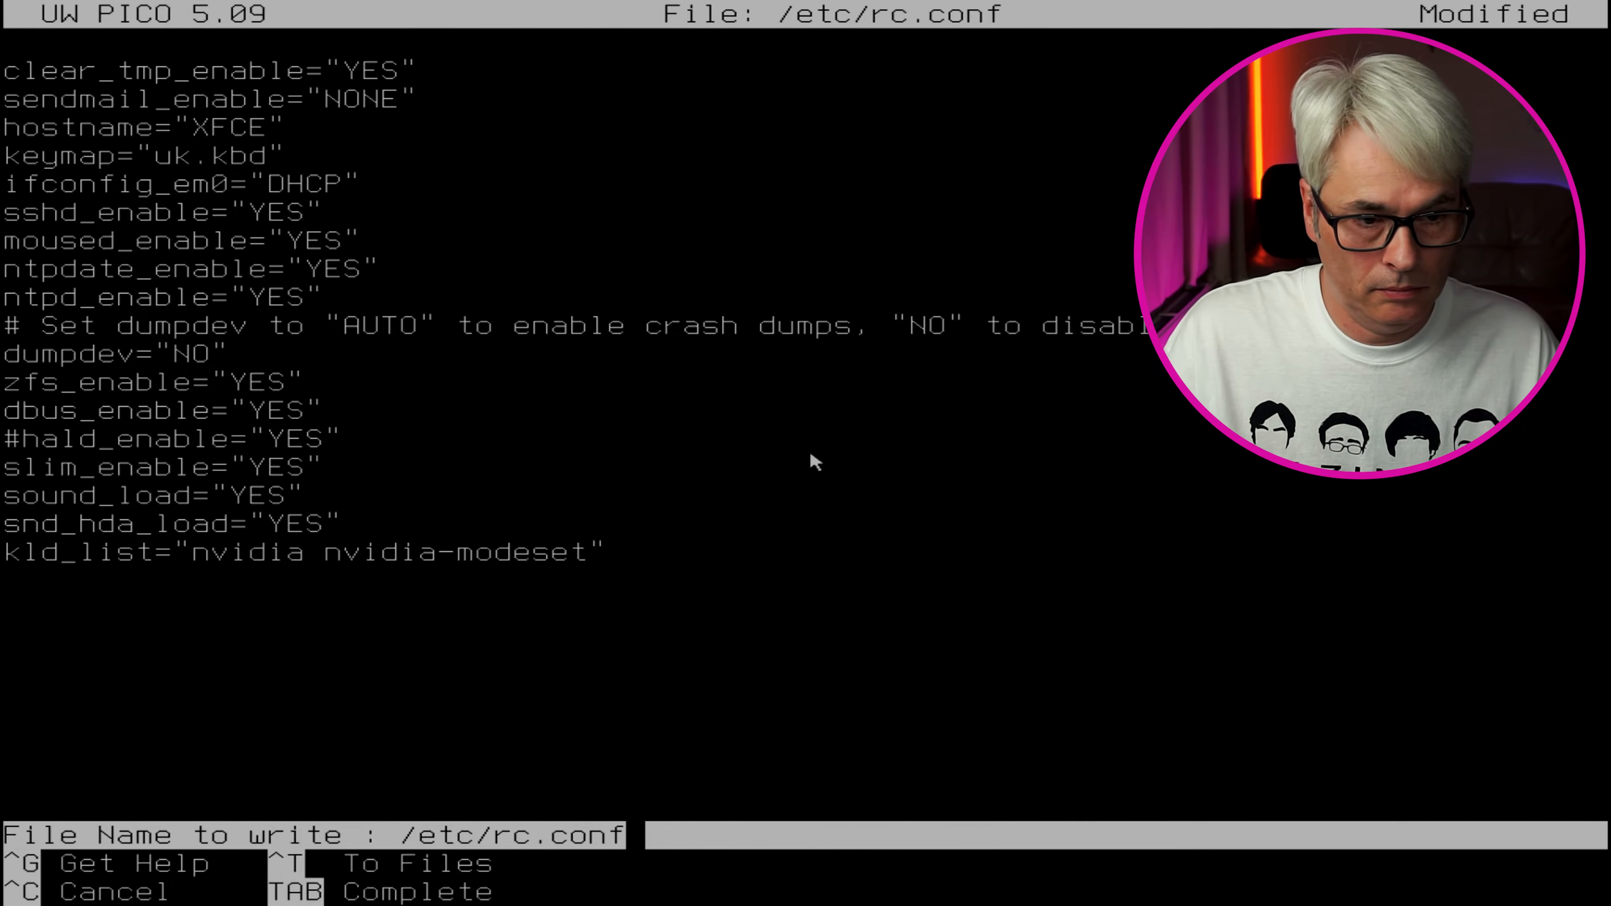
{"action": "key", "text": "Return"}
{"action": "key", "text": "ctrl+x"}
Reboot and sign in at the SLiM screen with the user's name and password
{"action": "type", "text": "reboot"}
{"action": "key", "text": "Return"}
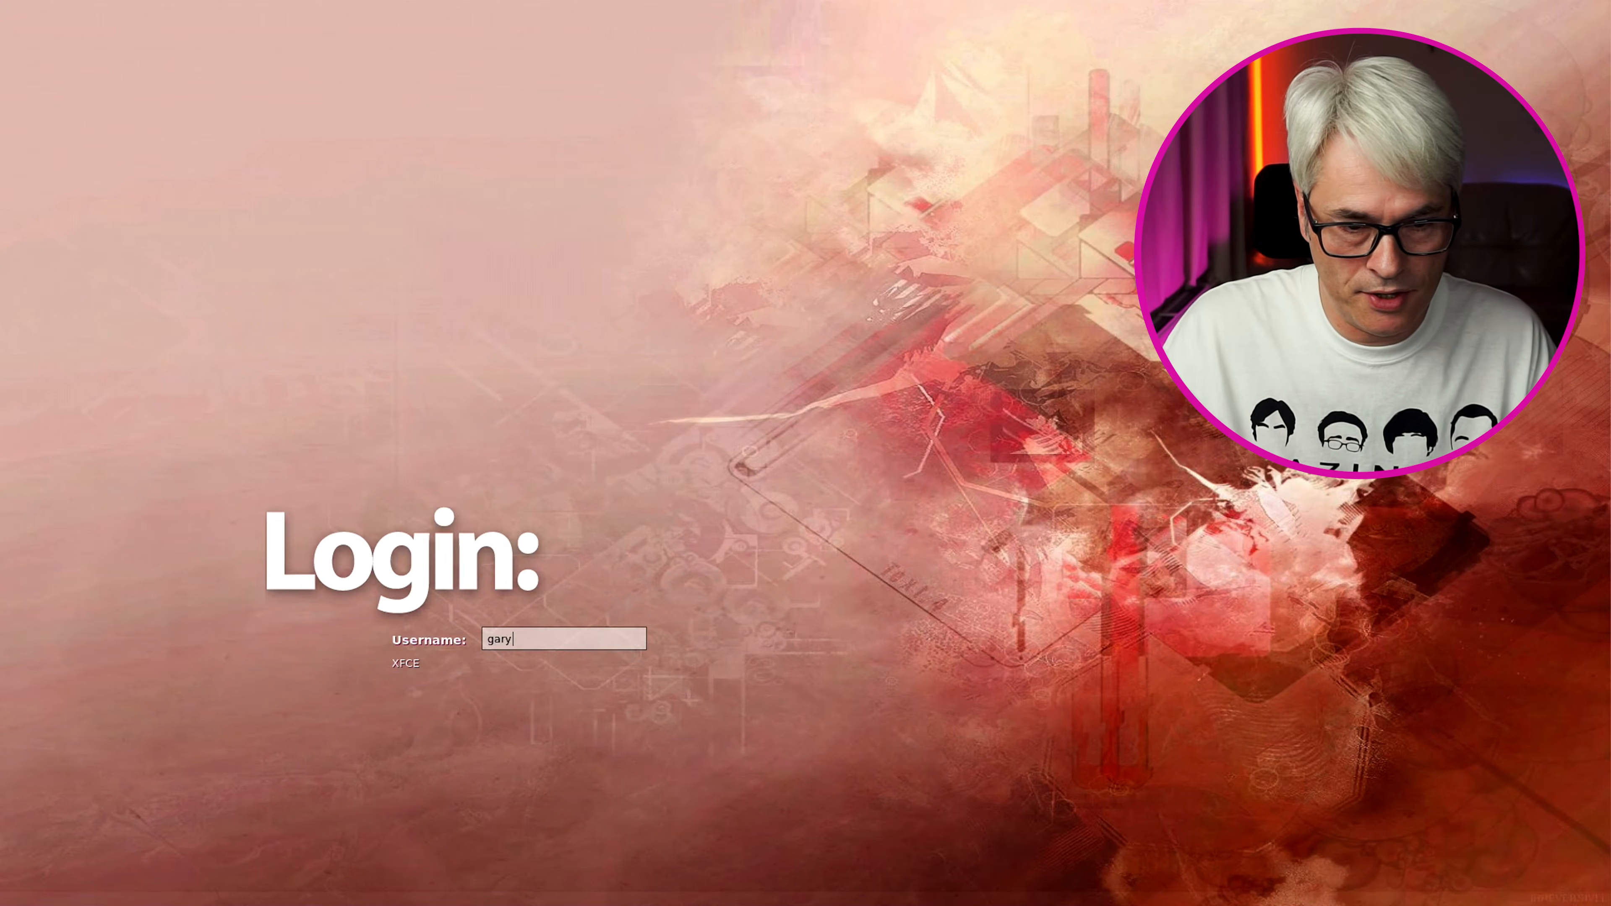
{"action": "key", "text": "Return"}
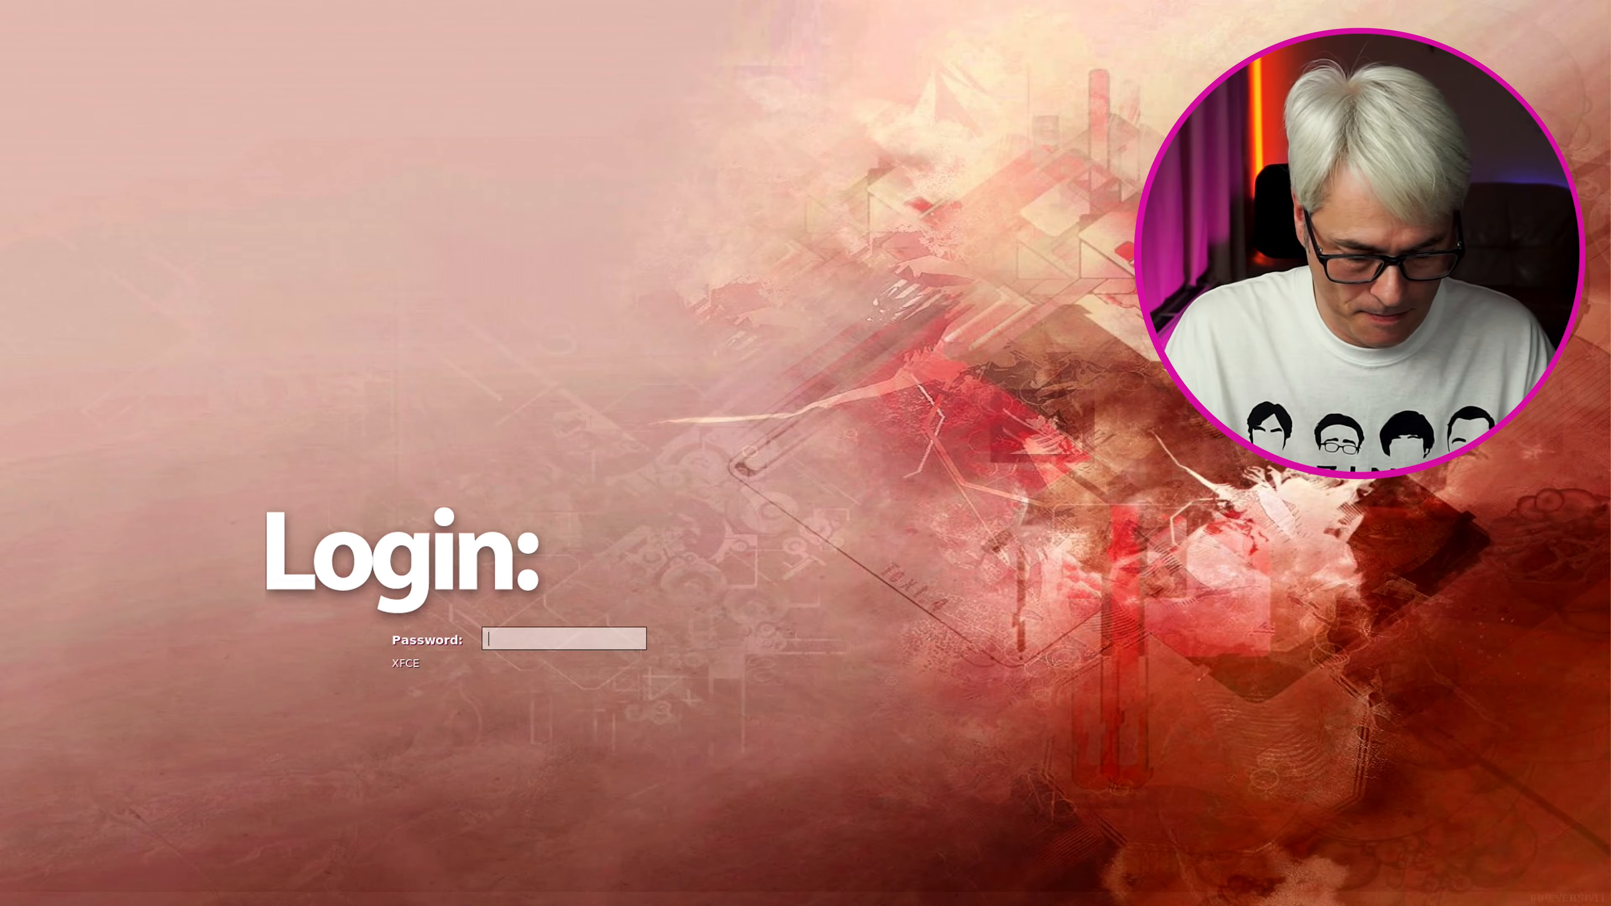
{"action": "key", "text": "Return"}
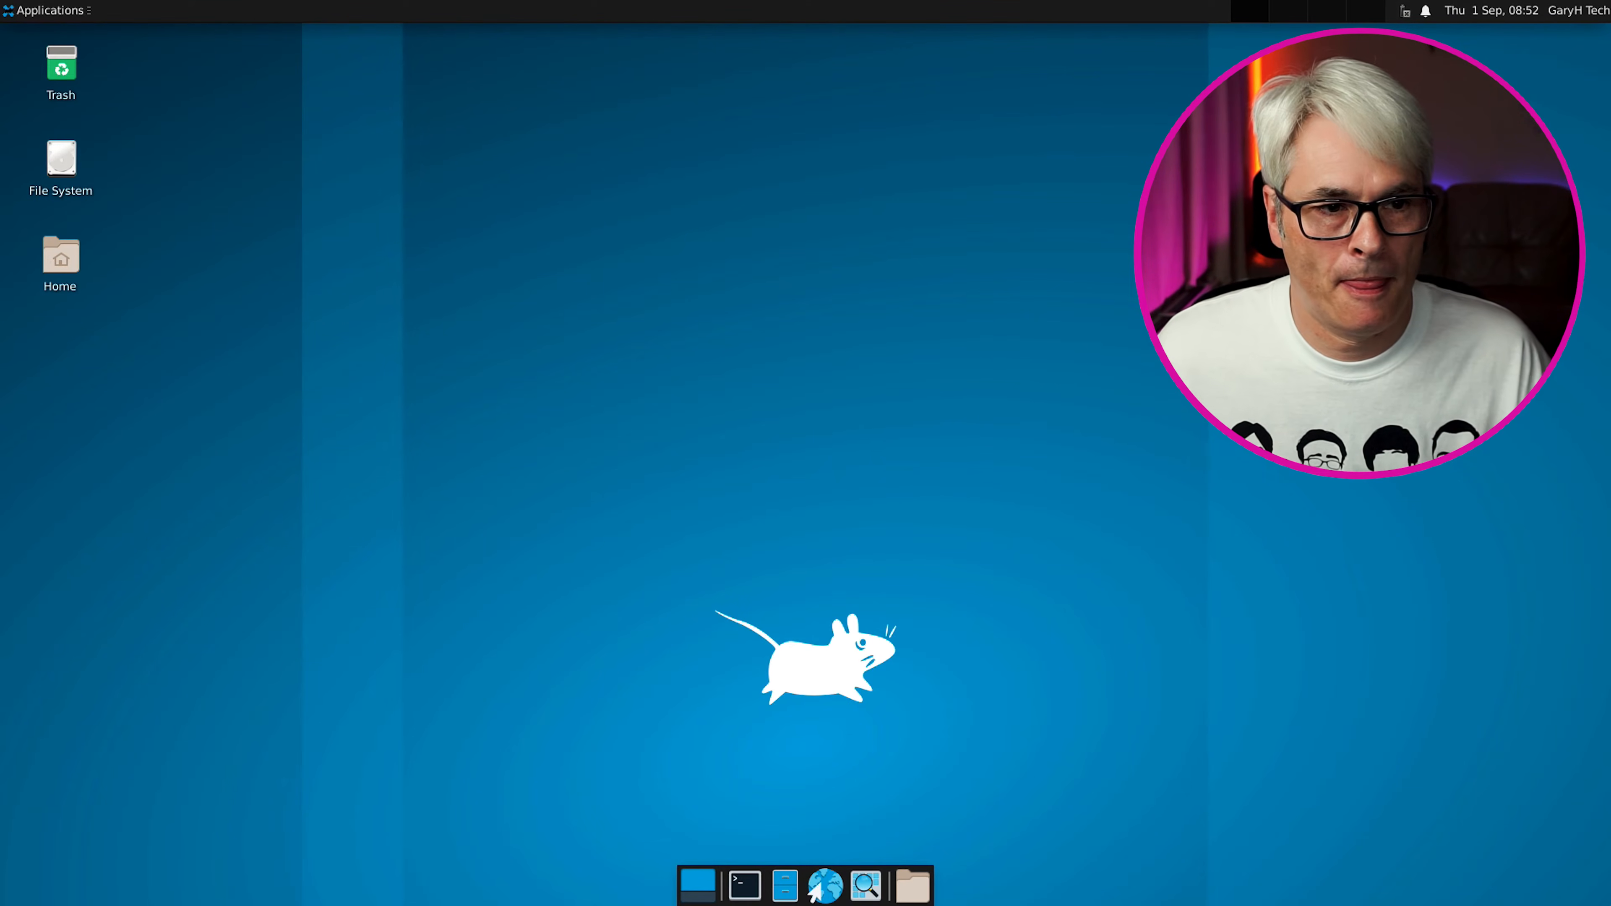
Place Trash at the bottom right and move File System and Home to the top-left
{"action": "left_click_drag", "start_coordinate": [62, 65], "coordinate": [1301, 778]}
{"action": "left_click_drag", "start_coordinate": [1398, 803], "coordinate": [1415, 799]}
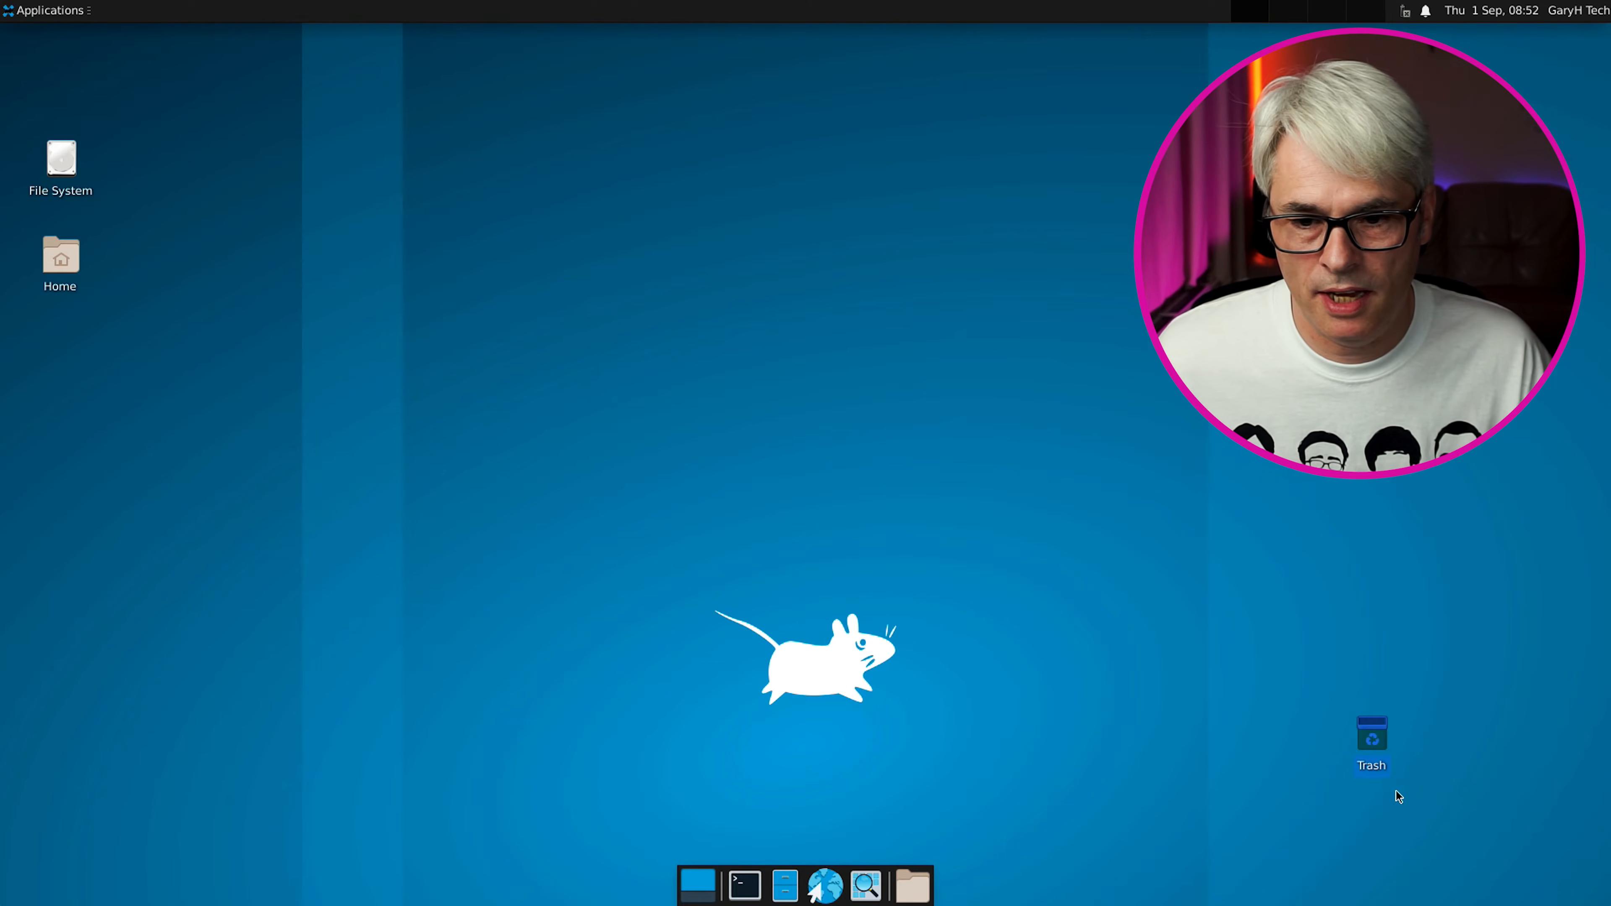
{"action": "left_click_drag", "start_coordinate": [1376, 728], "coordinate": [1501, 790]}
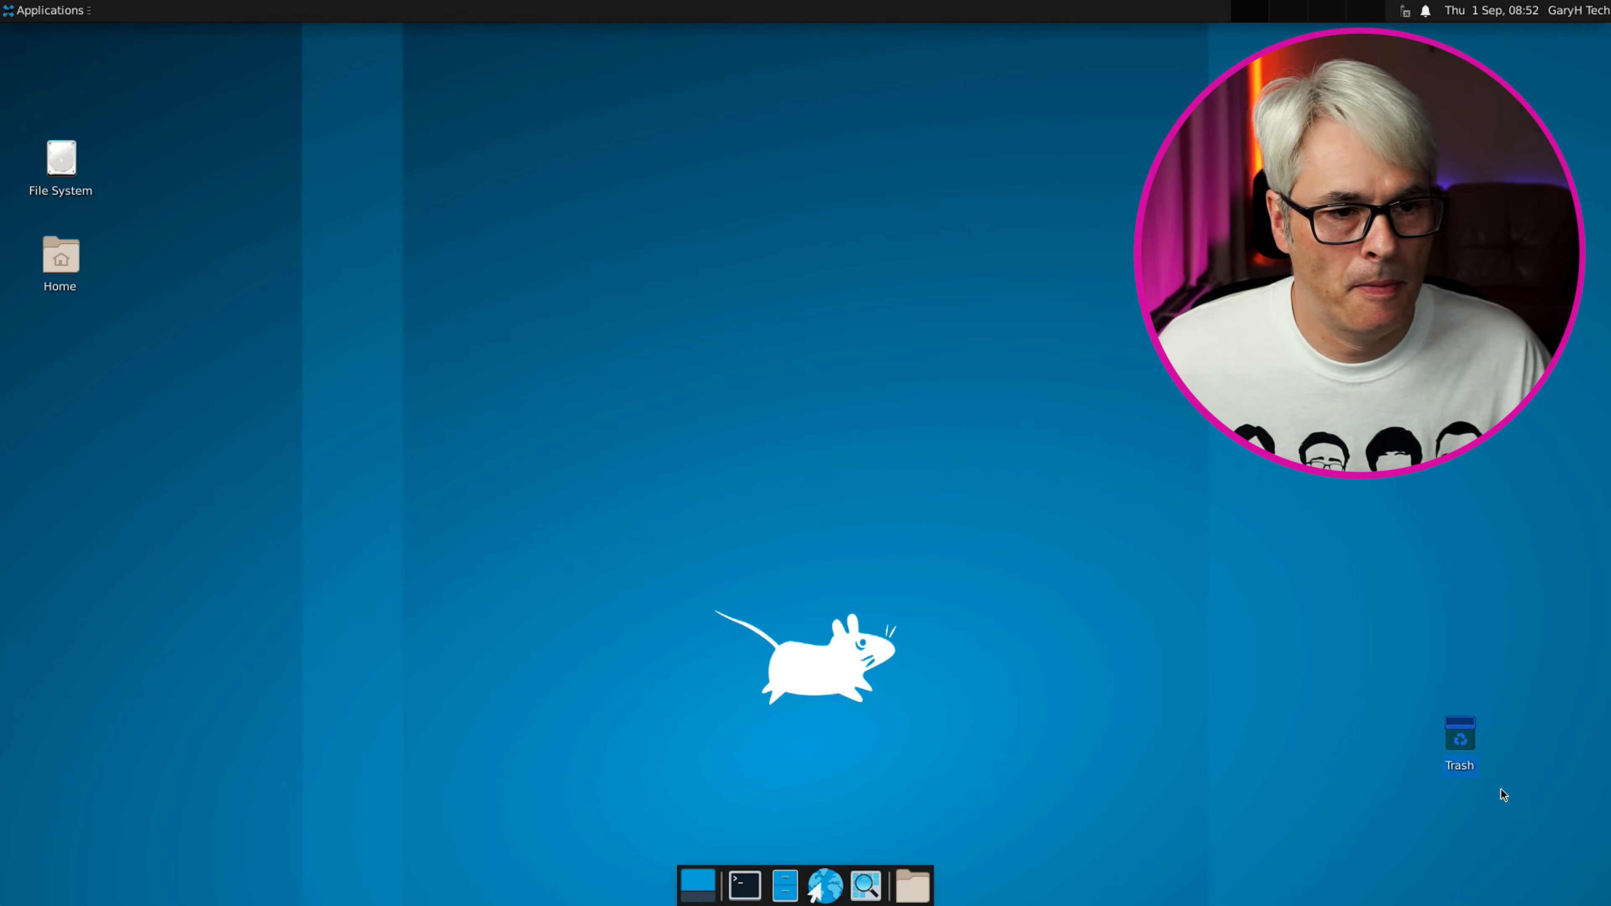
{"action": "left_click_drag", "start_coordinate": [158, 100], "coordinate": [27, 332]}
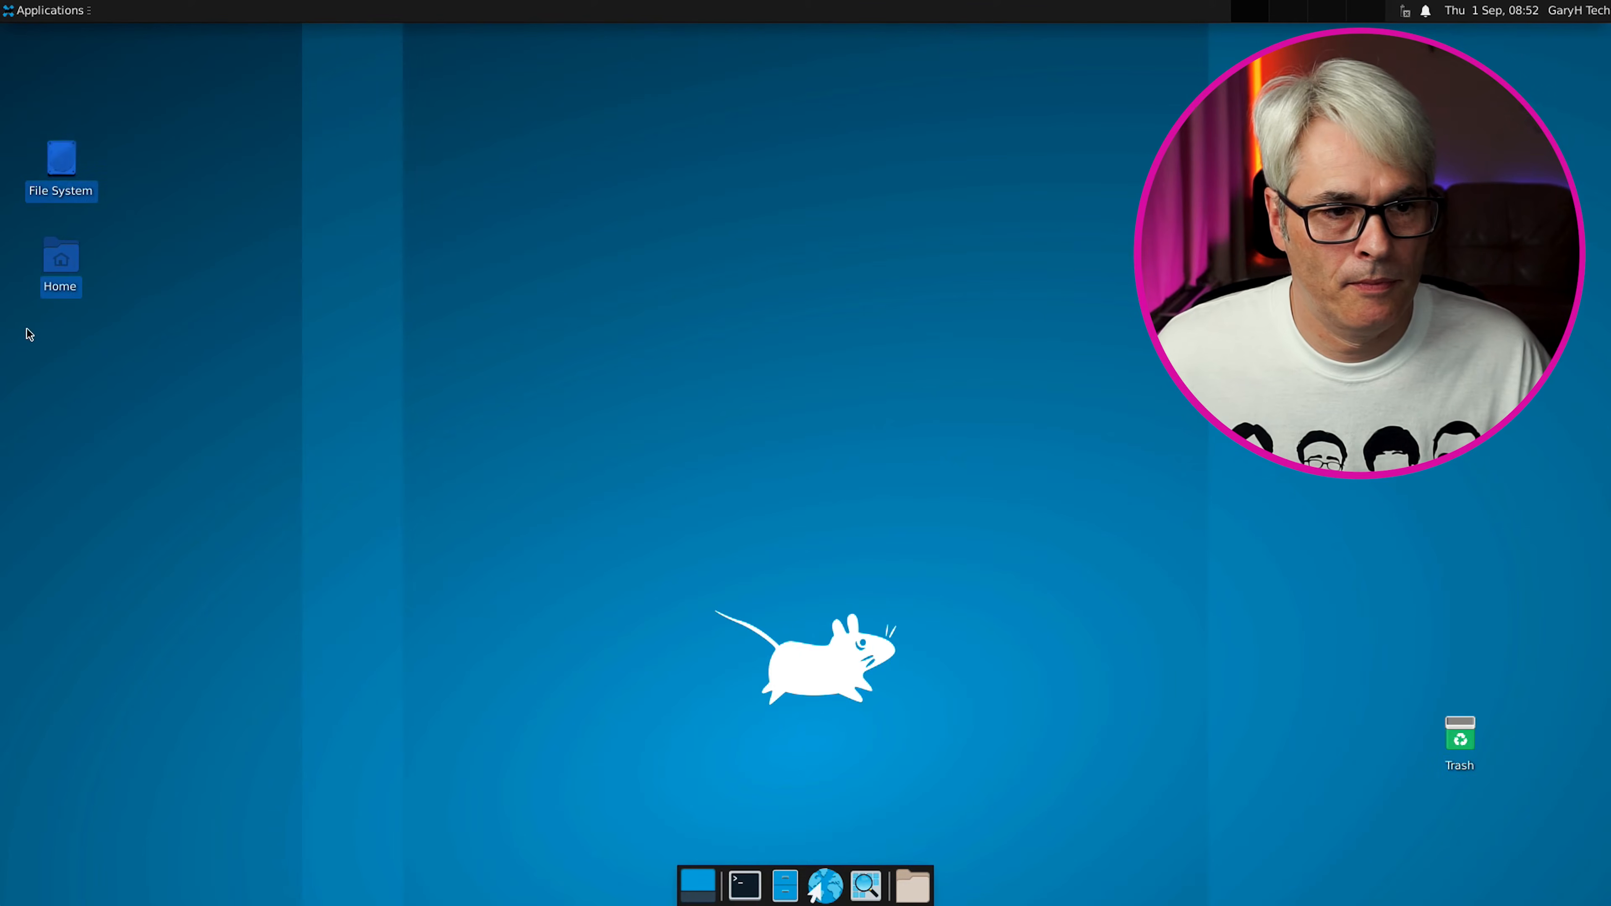
{"action": "left_click_drag", "start_coordinate": [61, 150], "coordinate": [62, 56]}
{"action": "left_click", "coordinate": [170, 105]}
Browse the installed programs in the Applications menu, then close it
{"action": "left_click", "coordinate": [48, 10]}
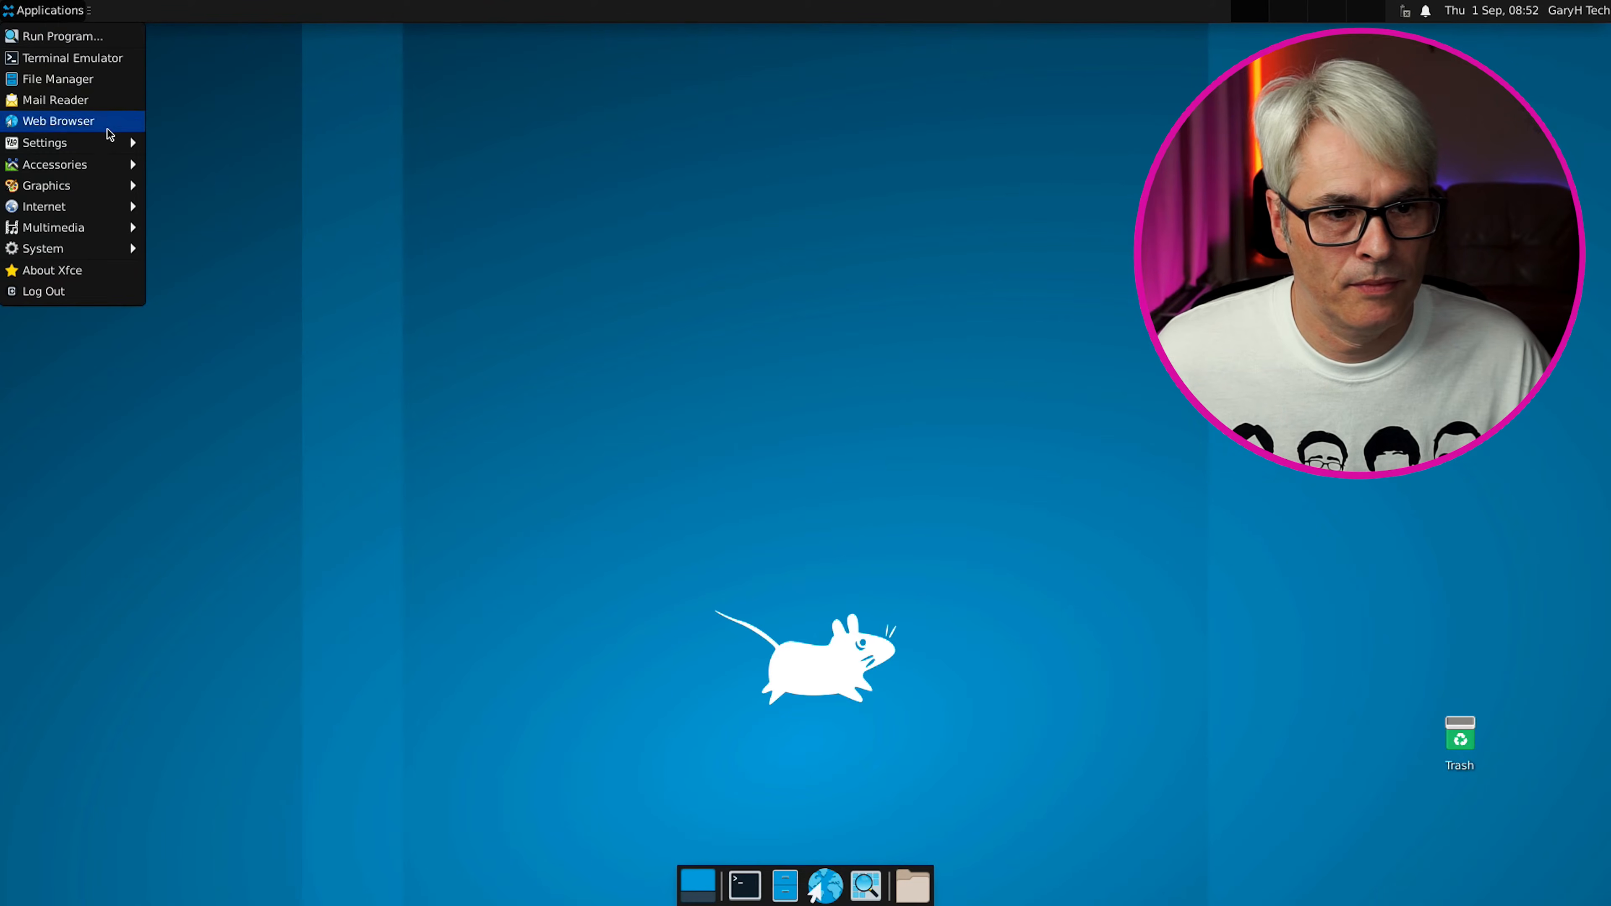
{"action": "mouse_move", "coordinate": [112, 153]}
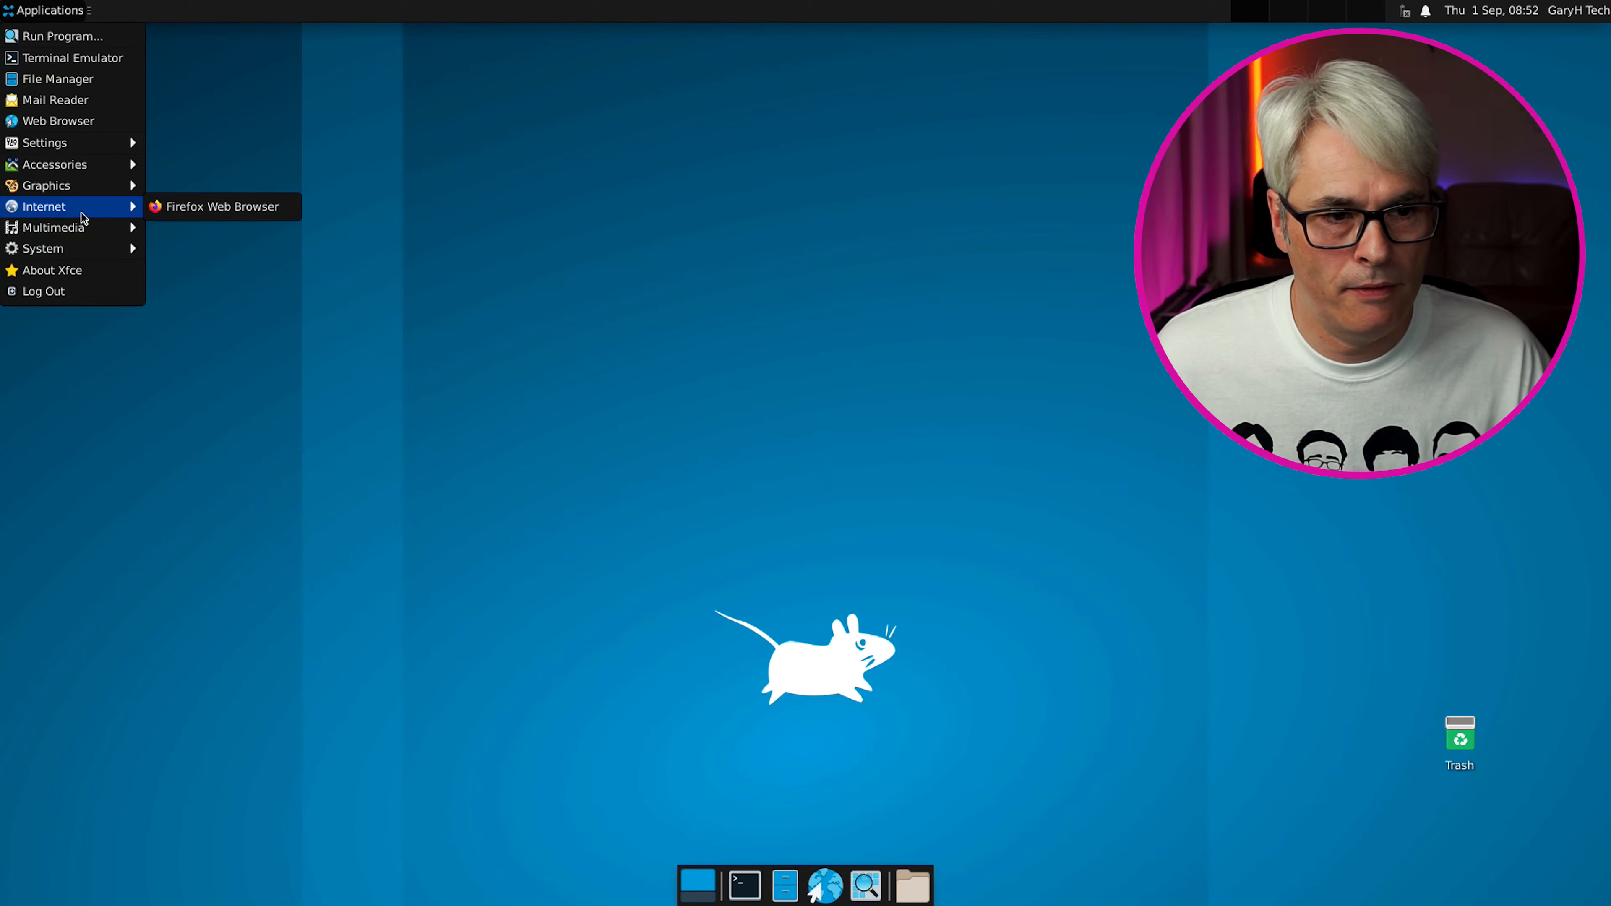
{"action": "mouse_move", "coordinate": [106, 234]}
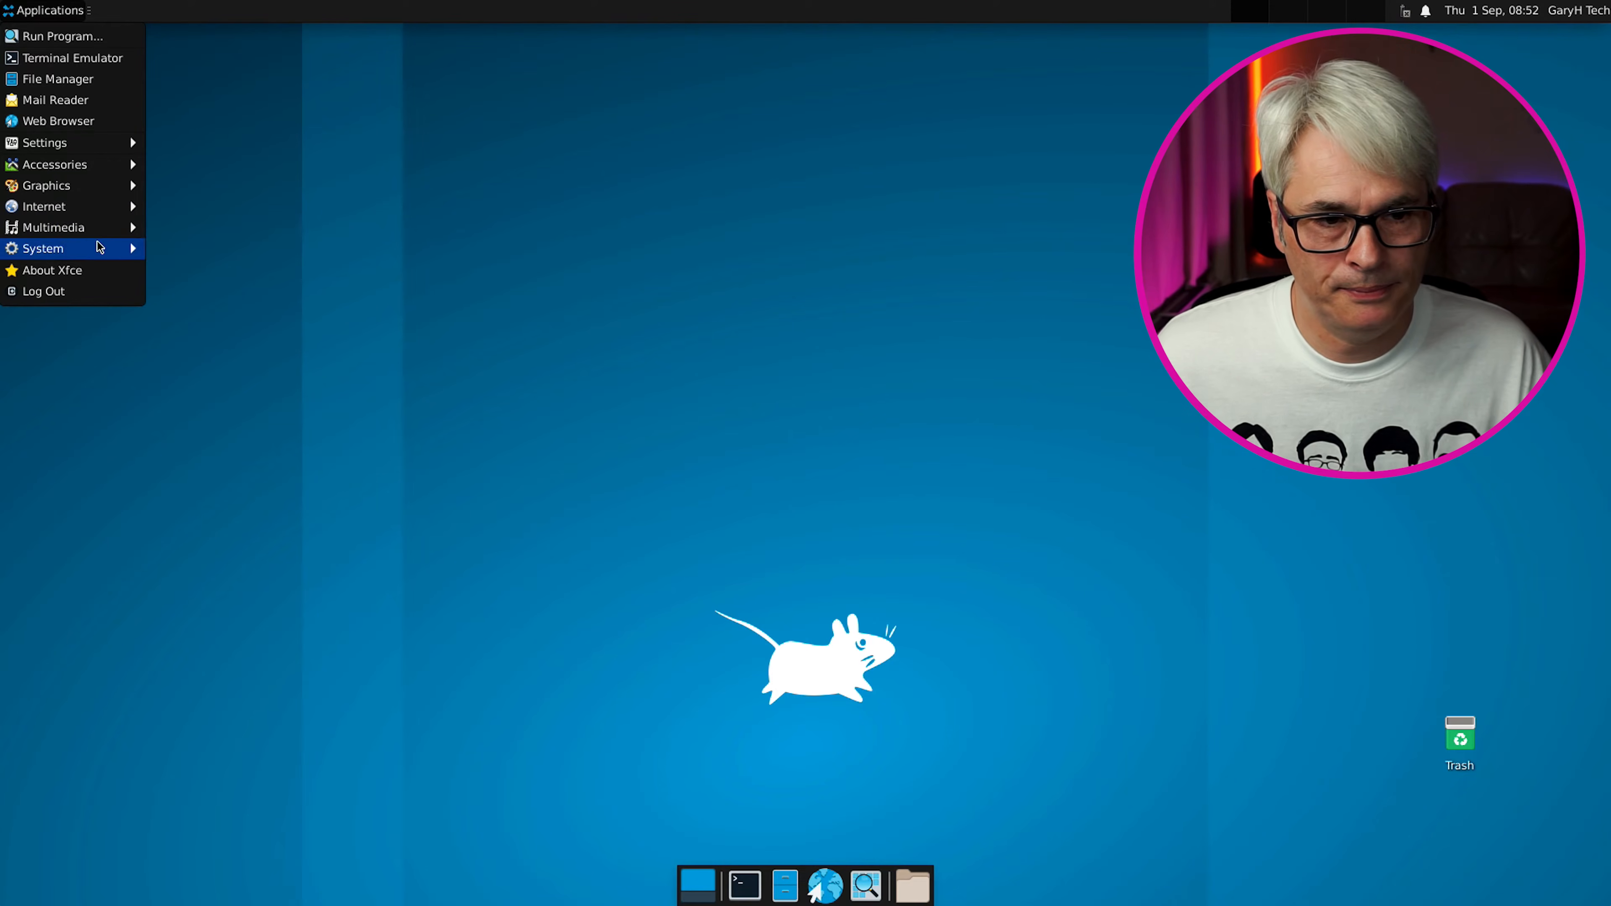
{"action": "left_click", "coordinate": [331, 163]}
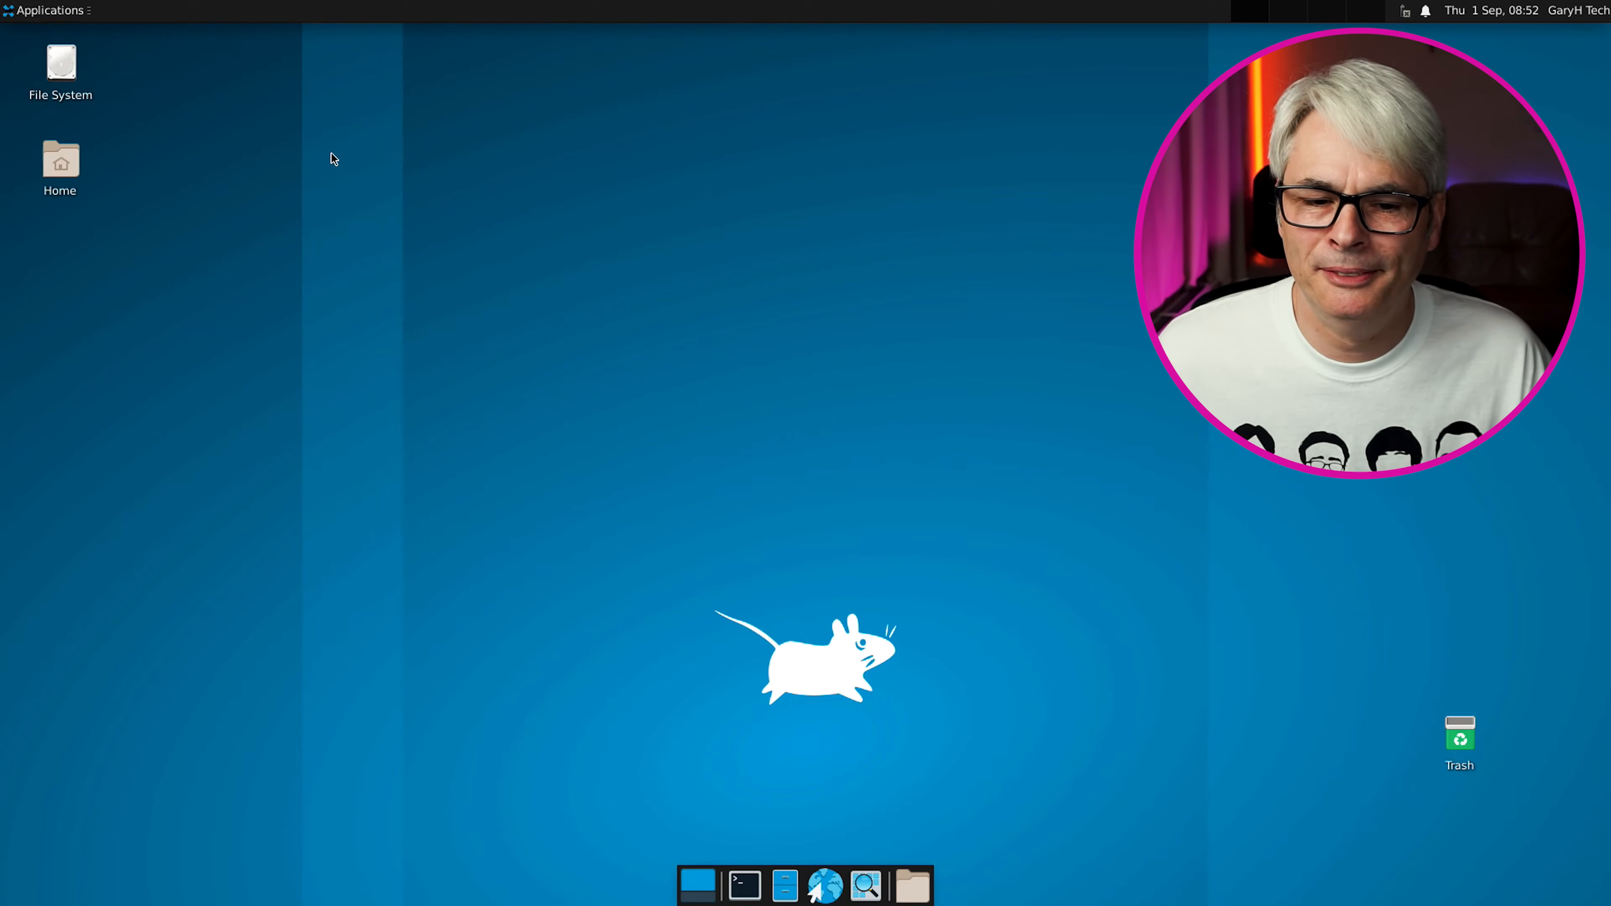
Launch a terminal from the dock and maximize its window
{"action": "left_click", "coordinate": [745, 886]}
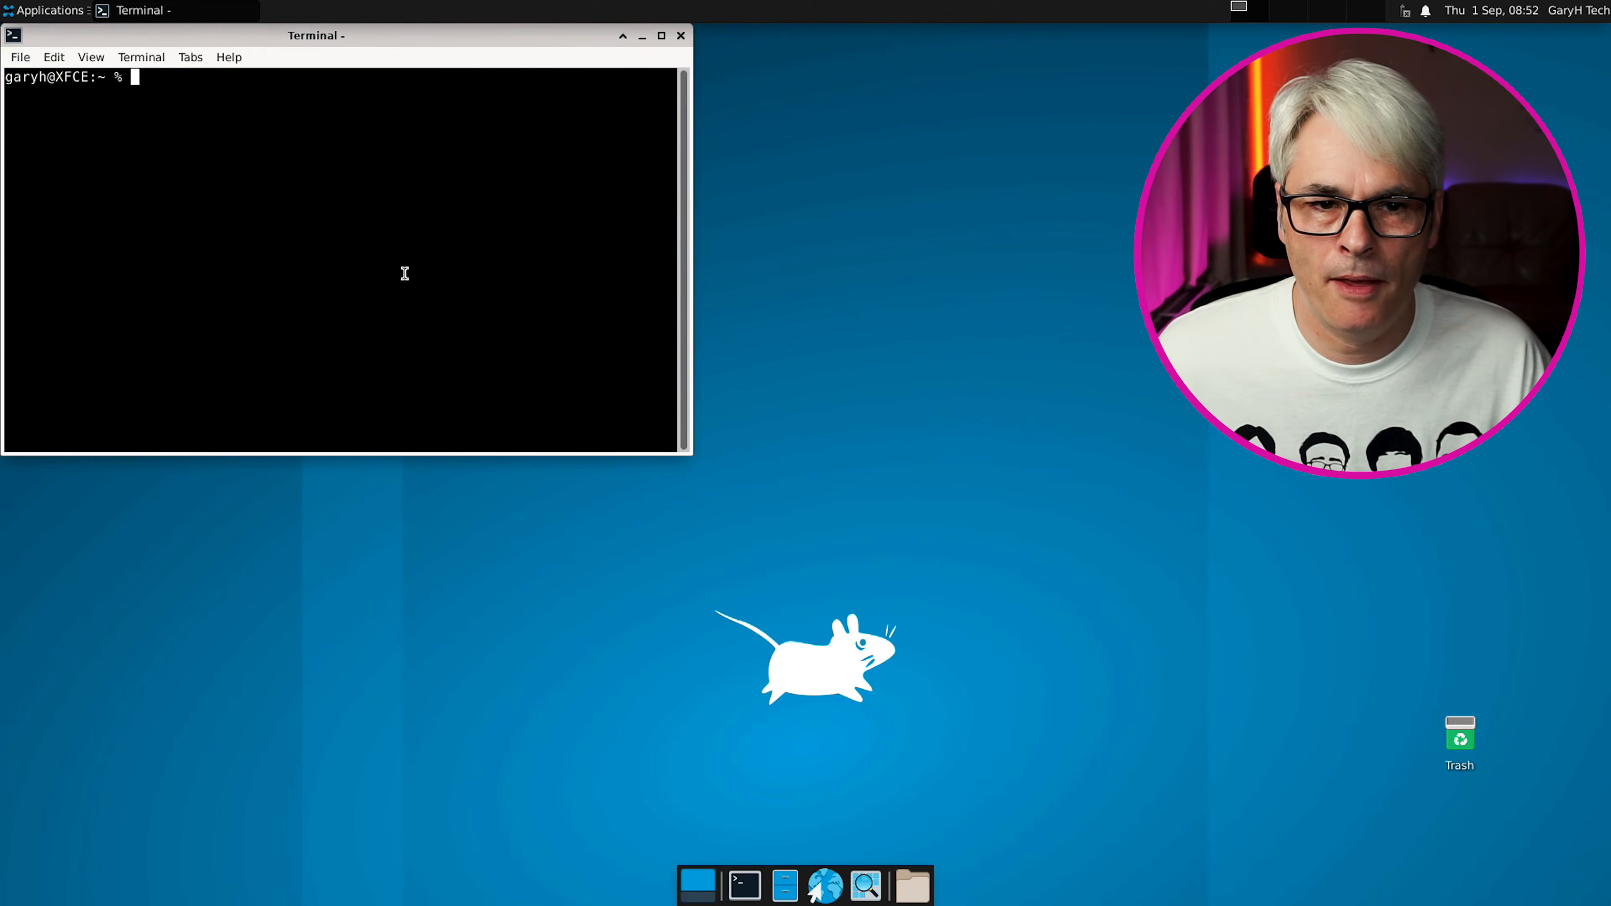
{"action": "left_click", "coordinate": [662, 36]}
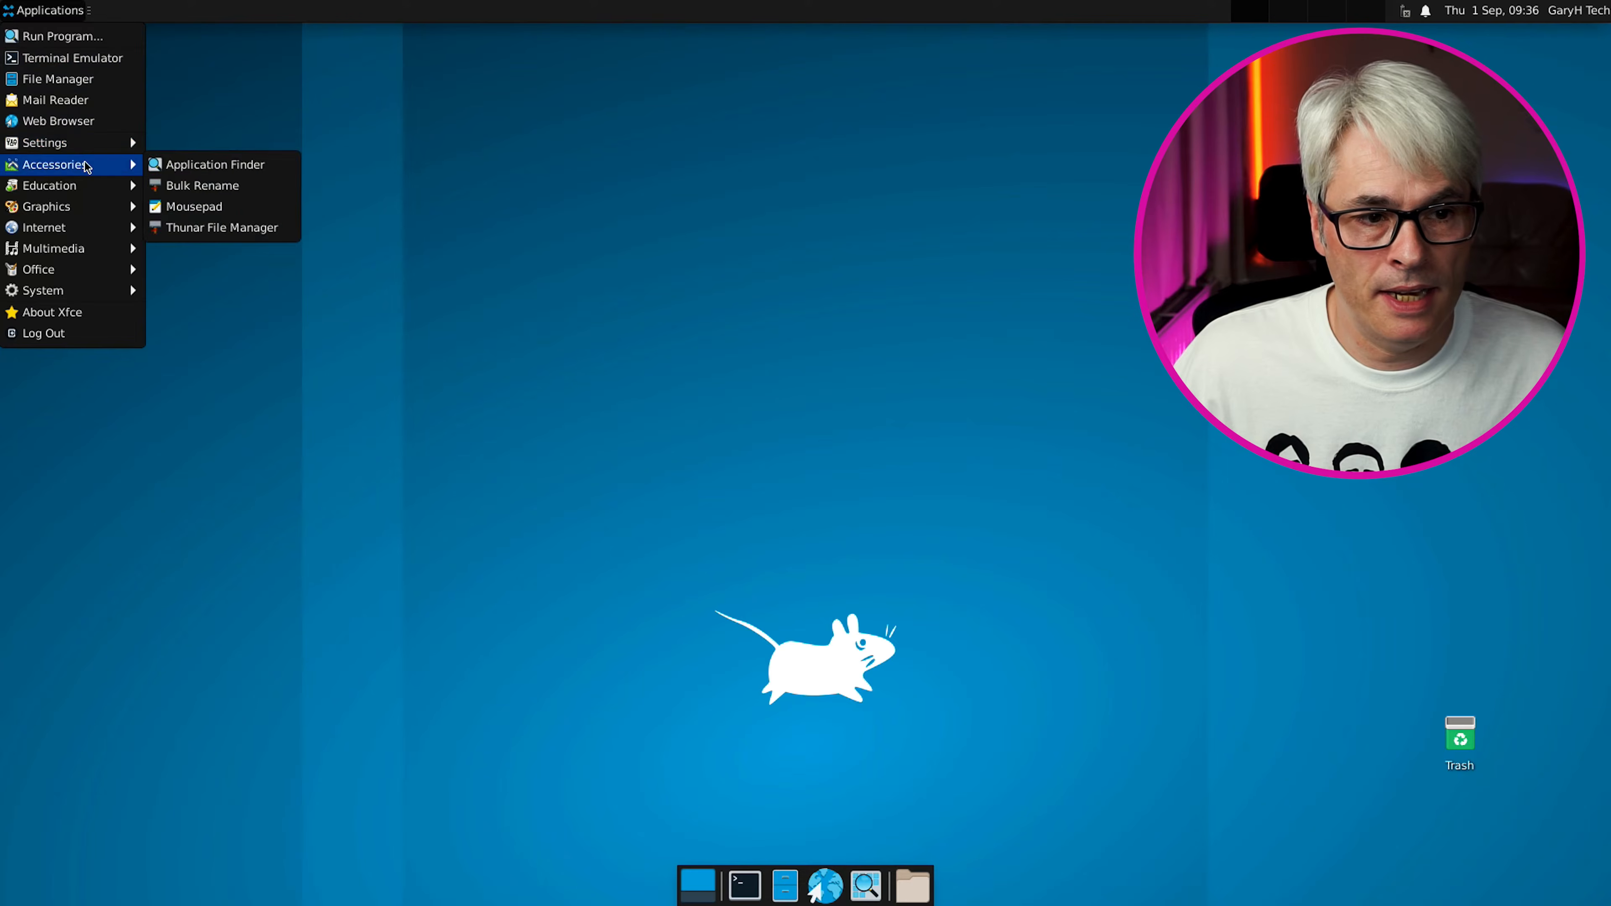
Show the Applications menu's Settings submenu, including PulseAudio Volume Control
{"action": "mouse_move", "coordinate": [112, 150]}
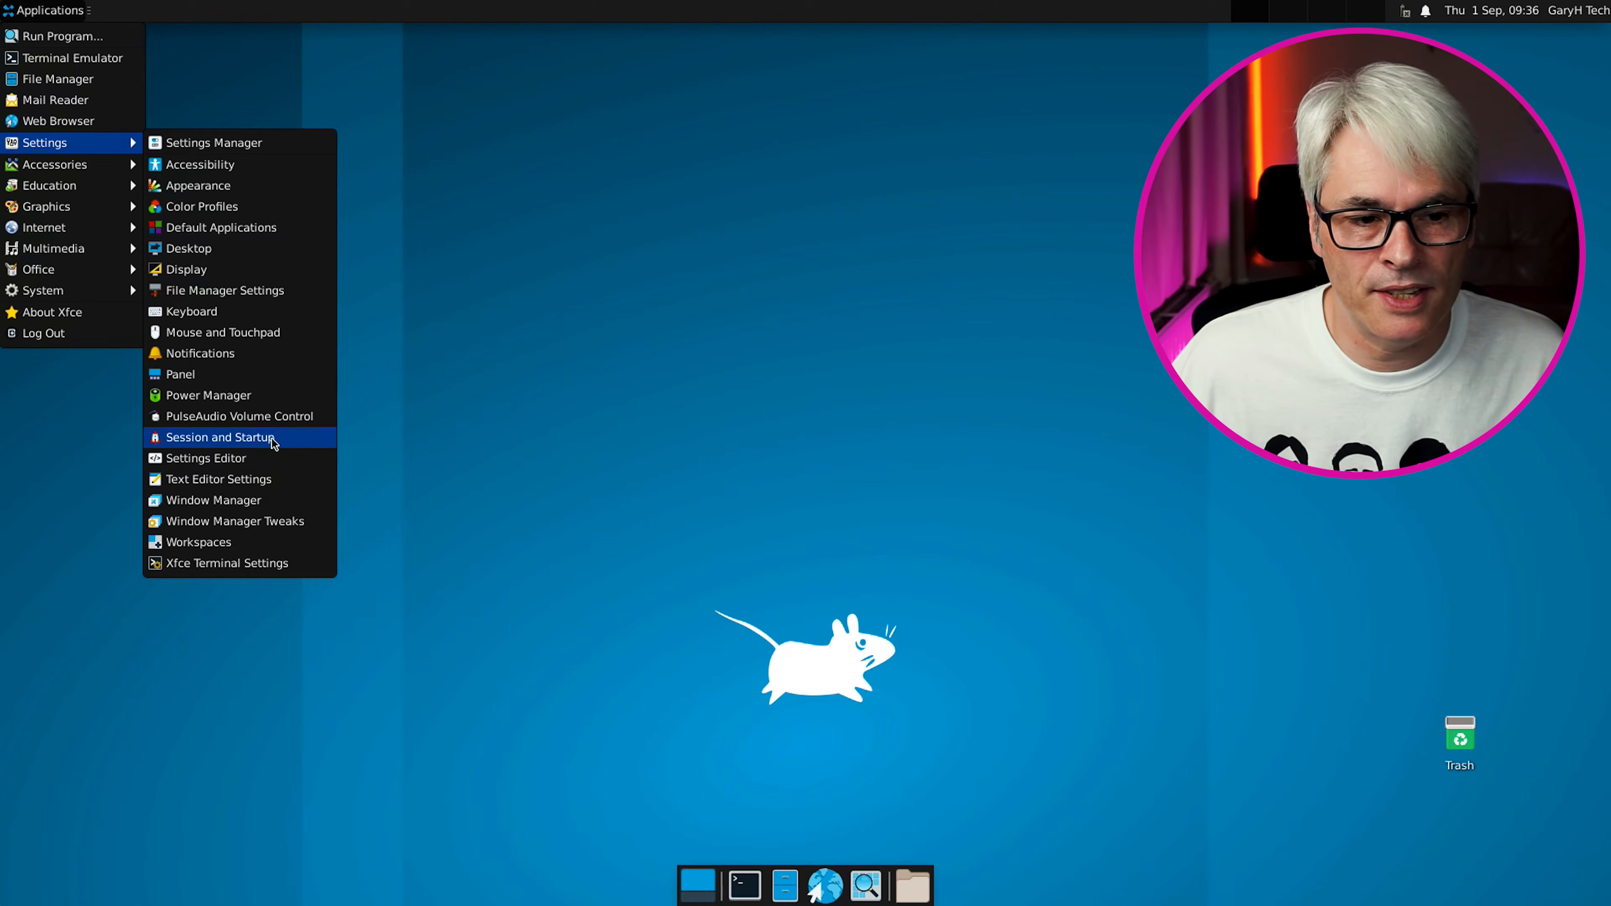
Open PulseAudio Volume Control's Playback tab, showing System Sounds at 100%, then point to Applications > Internet
{"action": "left_click", "coordinate": [278, 423]}
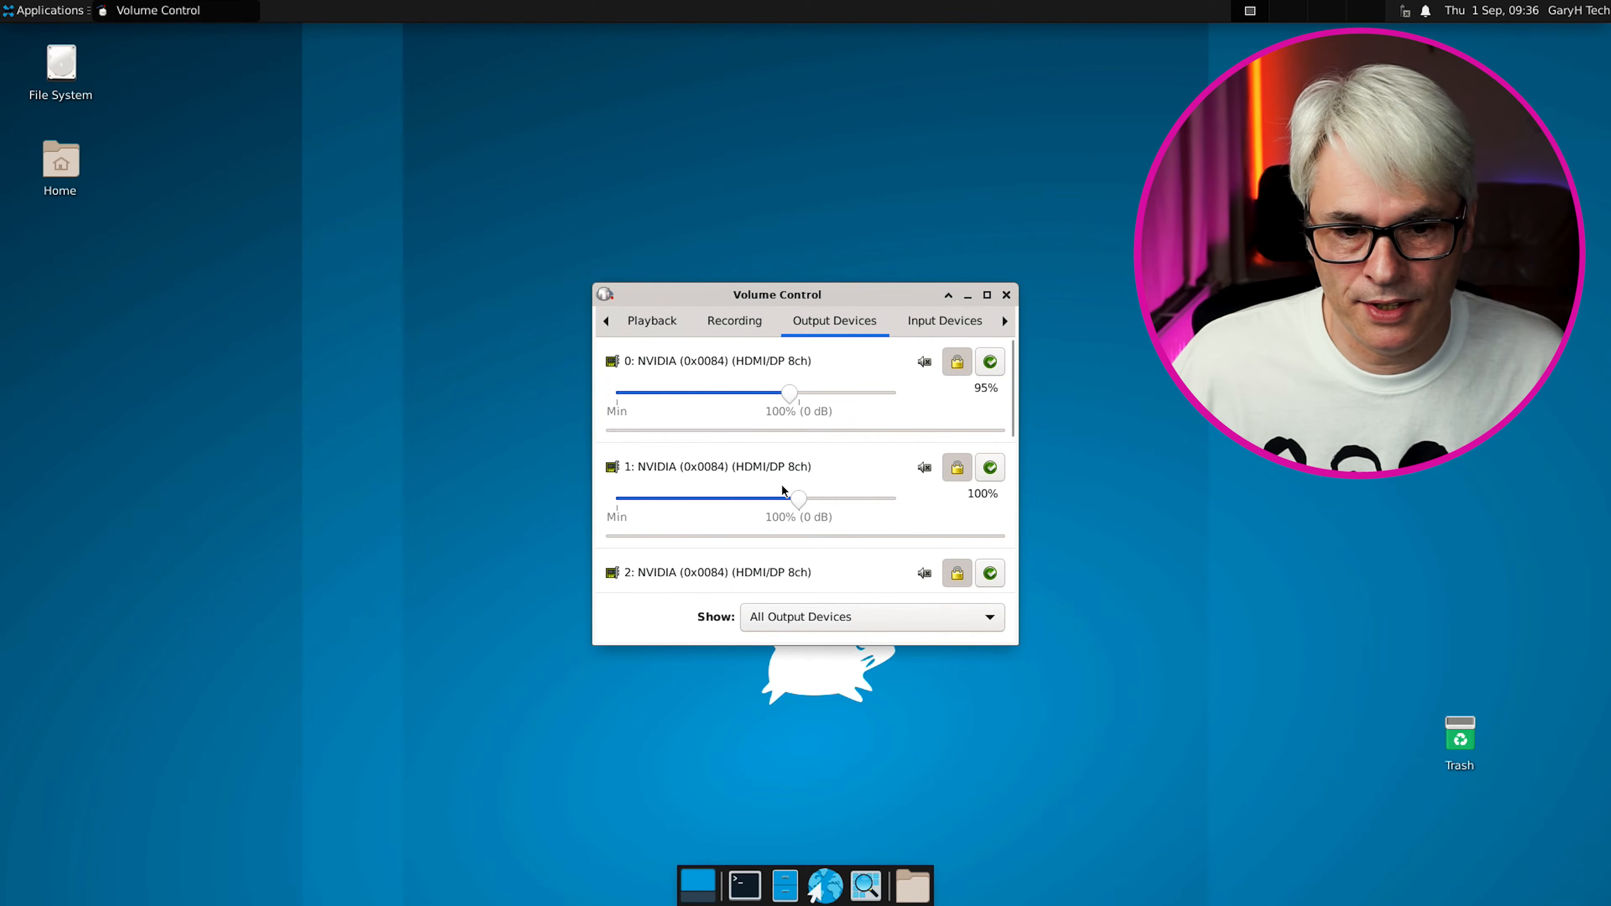
{"action": "left_click", "coordinate": [665, 324]}
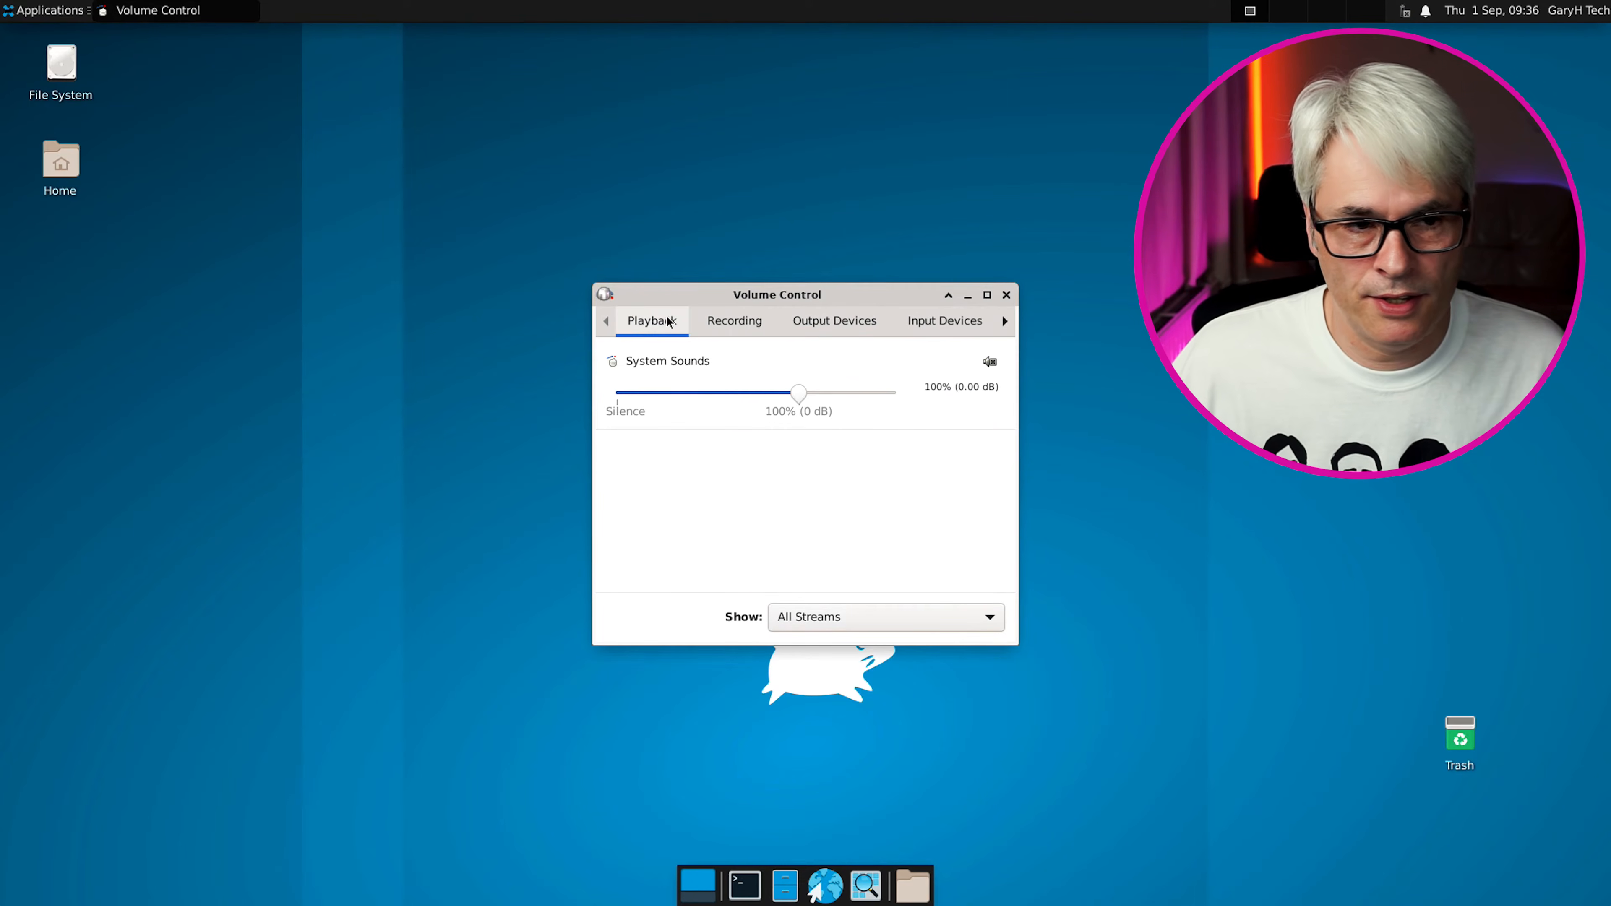
{"action": "left_click", "coordinate": [46, 11]}
{"action": "mouse_move", "coordinate": [123, 248]}
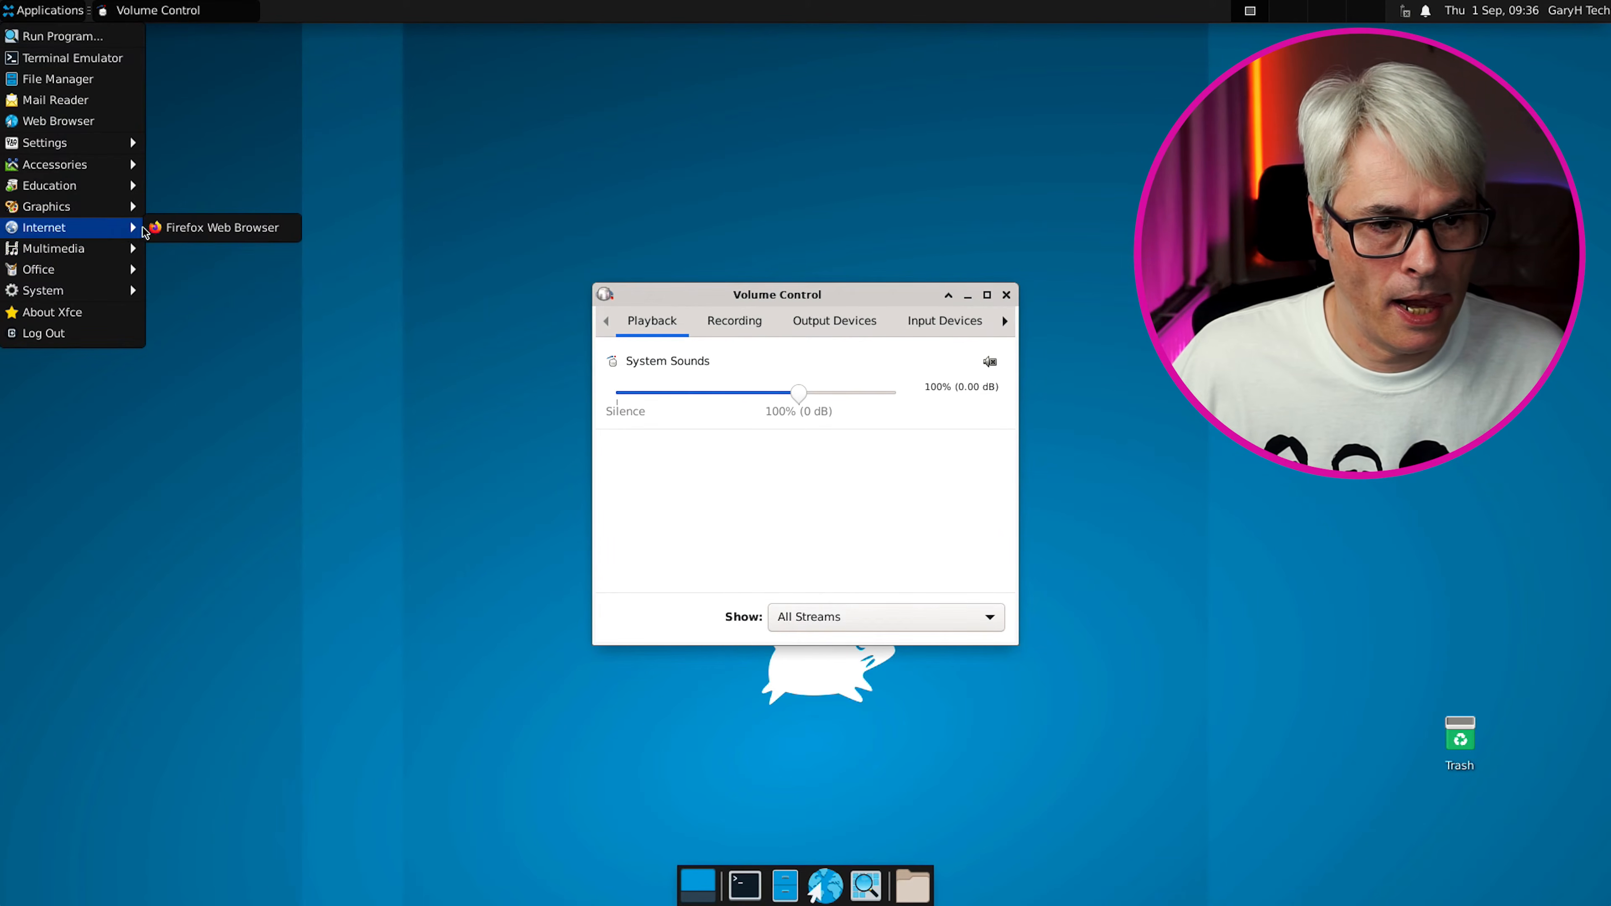
Launch Firefox, dismiss the default-browser prompt, and go to YouTube
{"action": "left_click", "coordinate": [170, 246]}
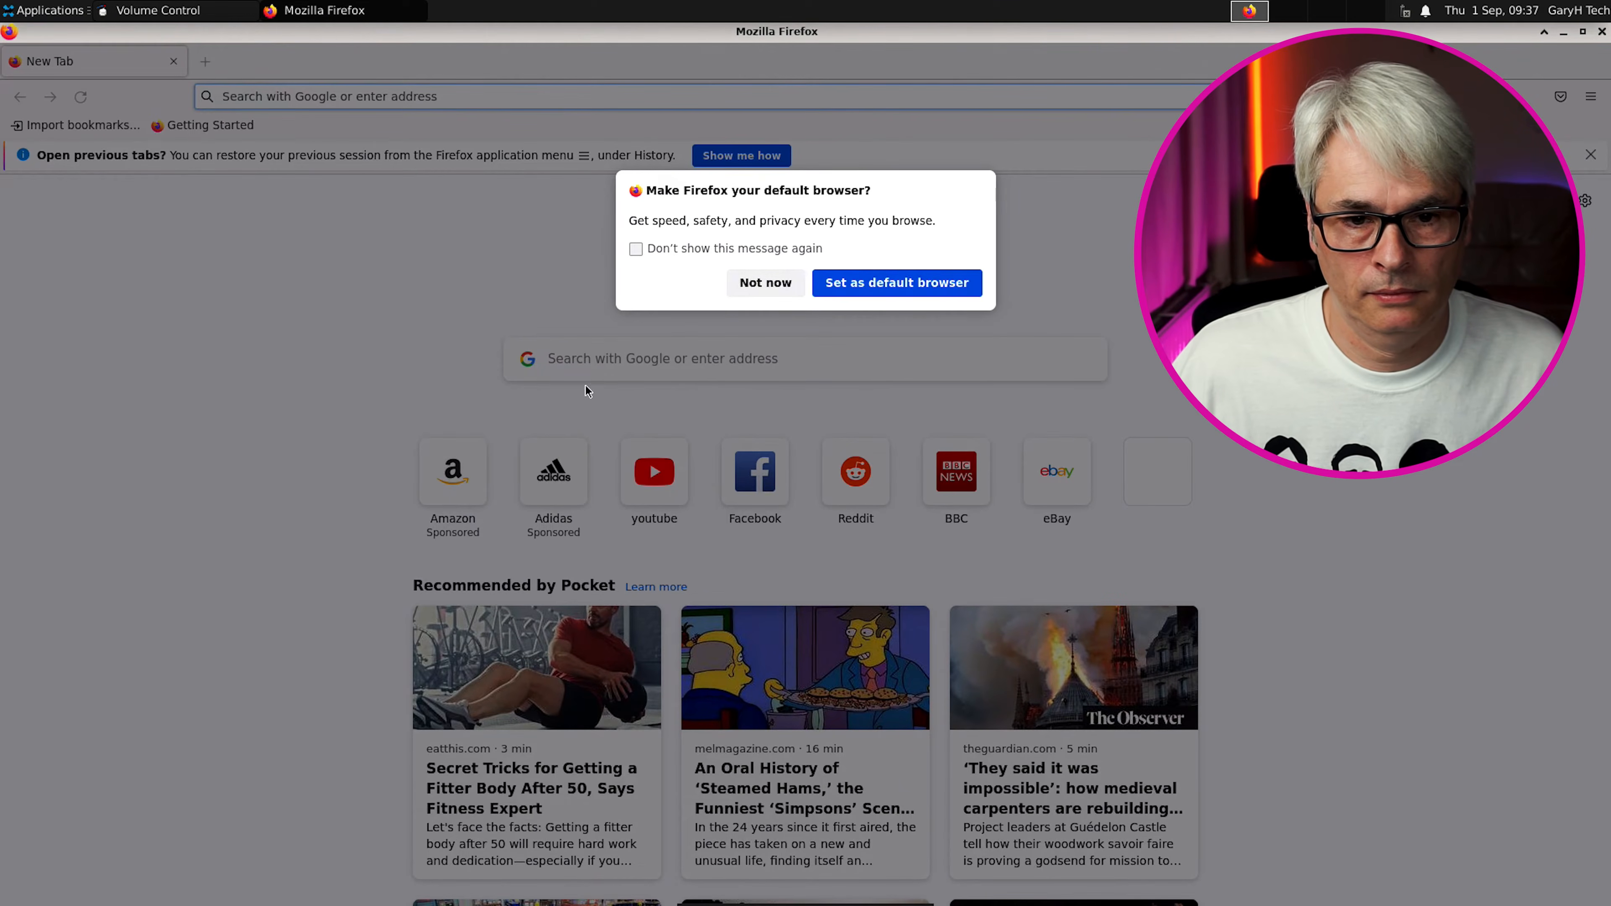
{"action": "left_click", "coordinate": [766, 282]}
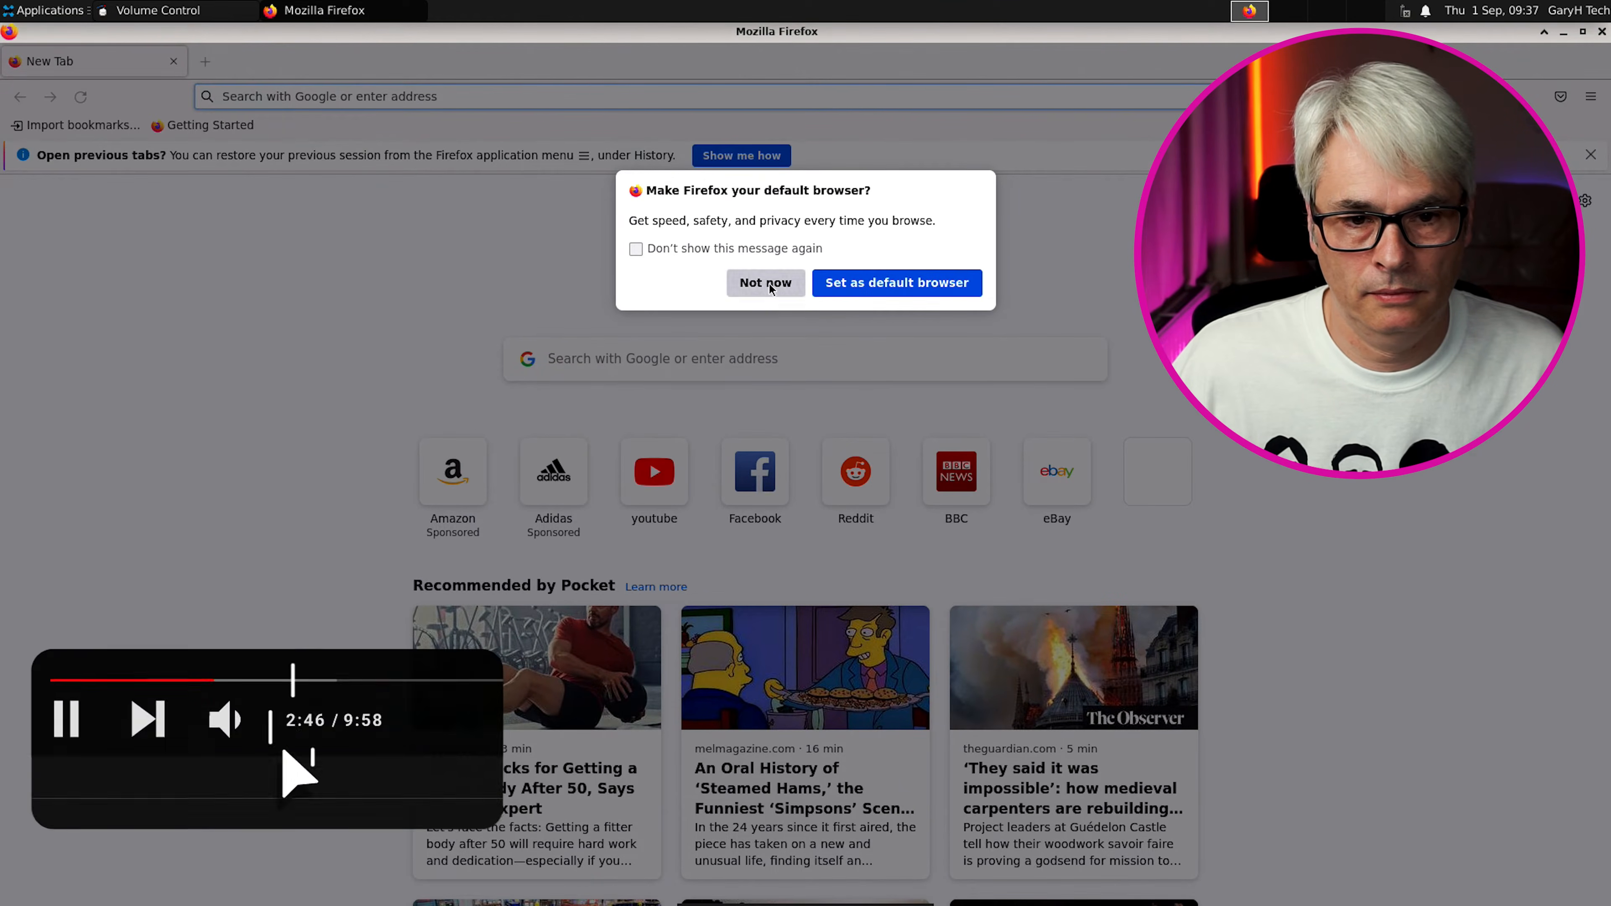
{"action": "left_click", "coordinate": [663, 473]}
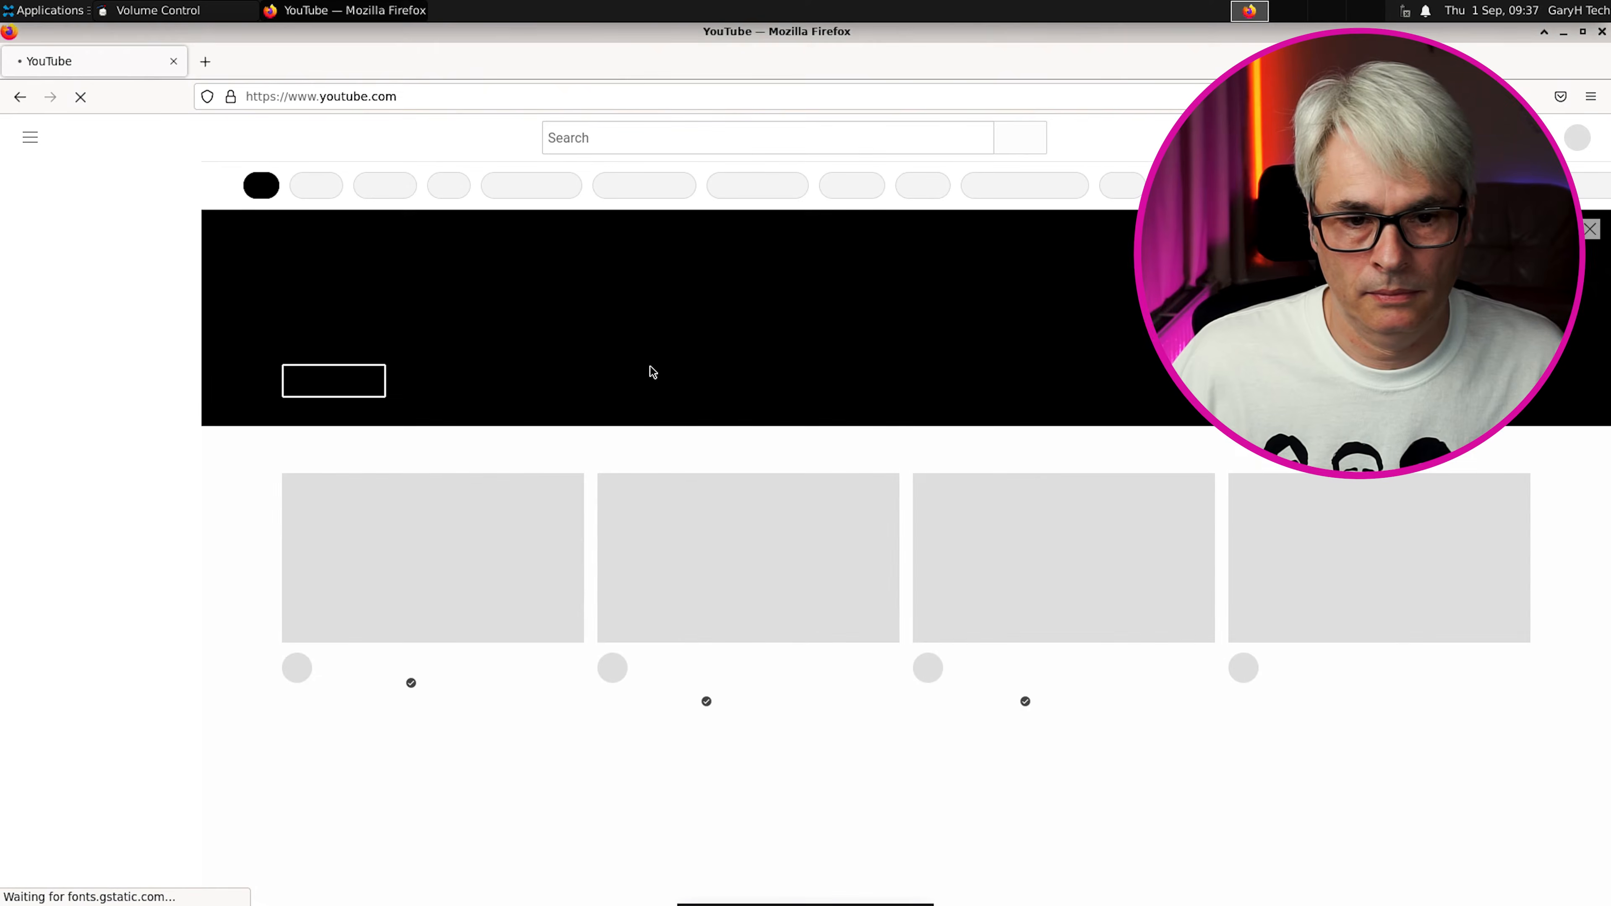
Search YouTube for 'garyhtech', open the FVWM3 video, and mute it
{"action": "left_click", "coordinate": [647, 141]}
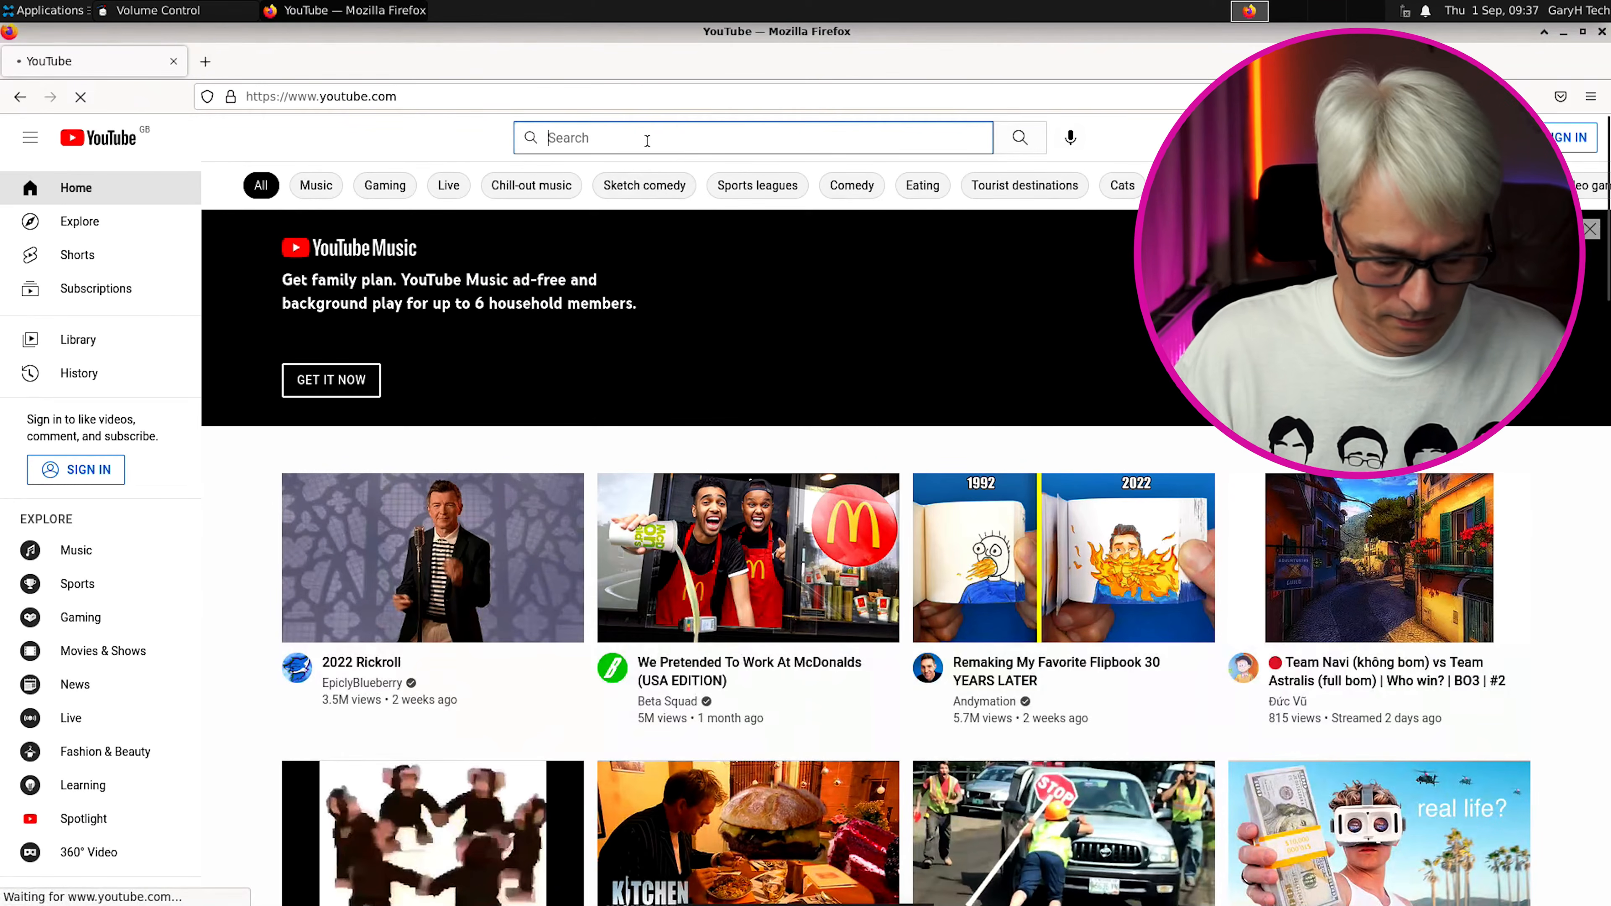
{"action": "type", "text": "garyh"}
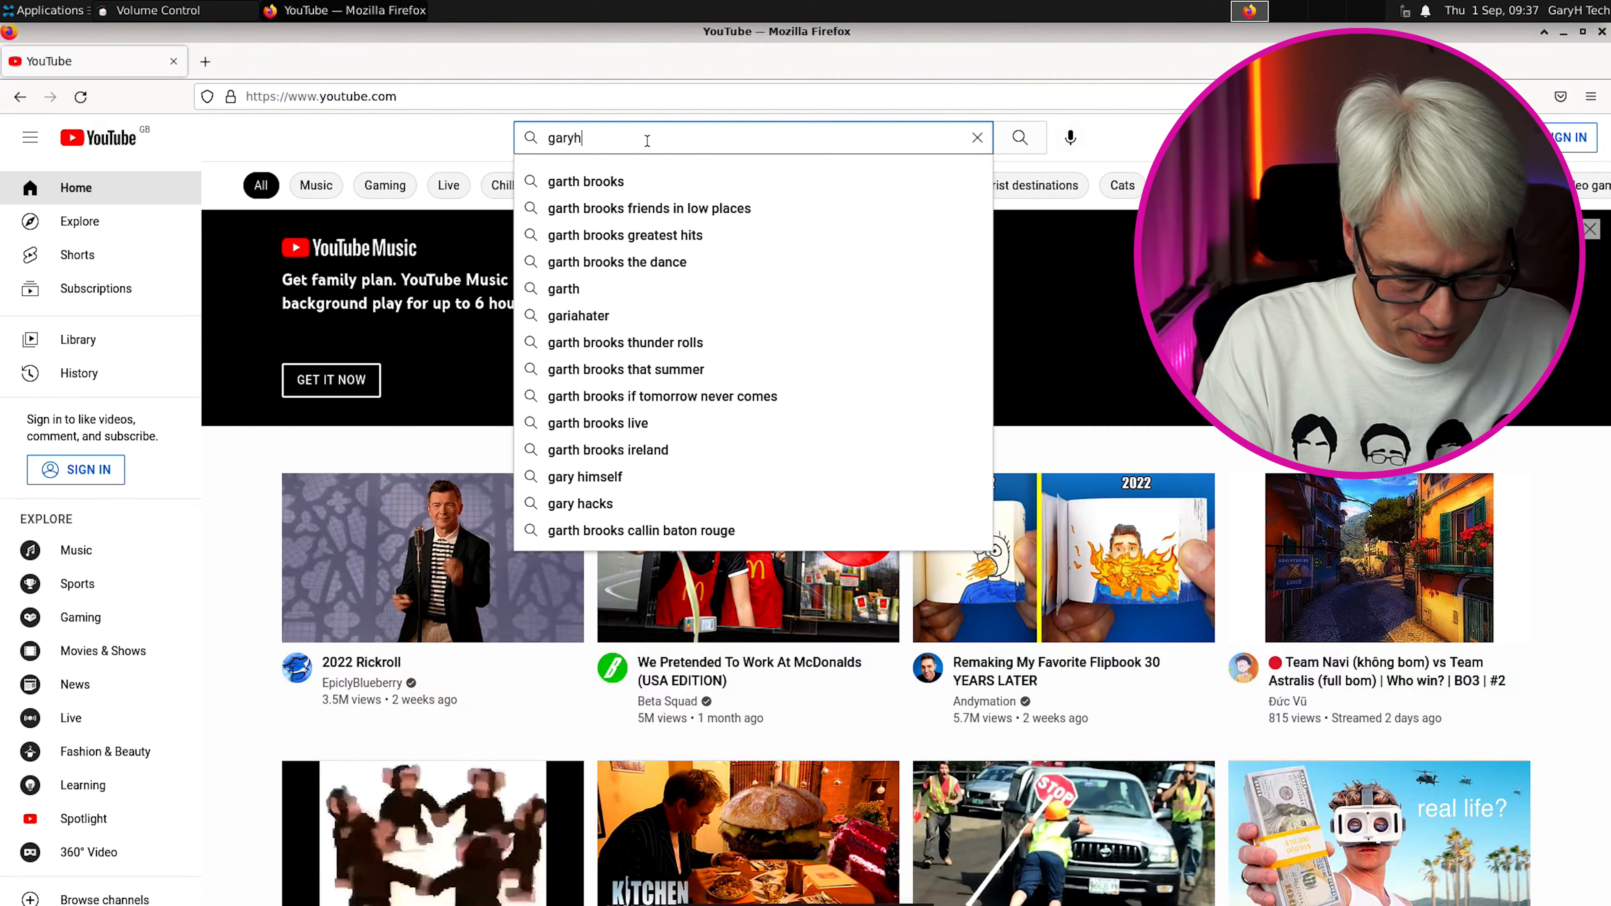
{"action": "type", "text": "tech"}
{"action": "key", "text": "Return"}
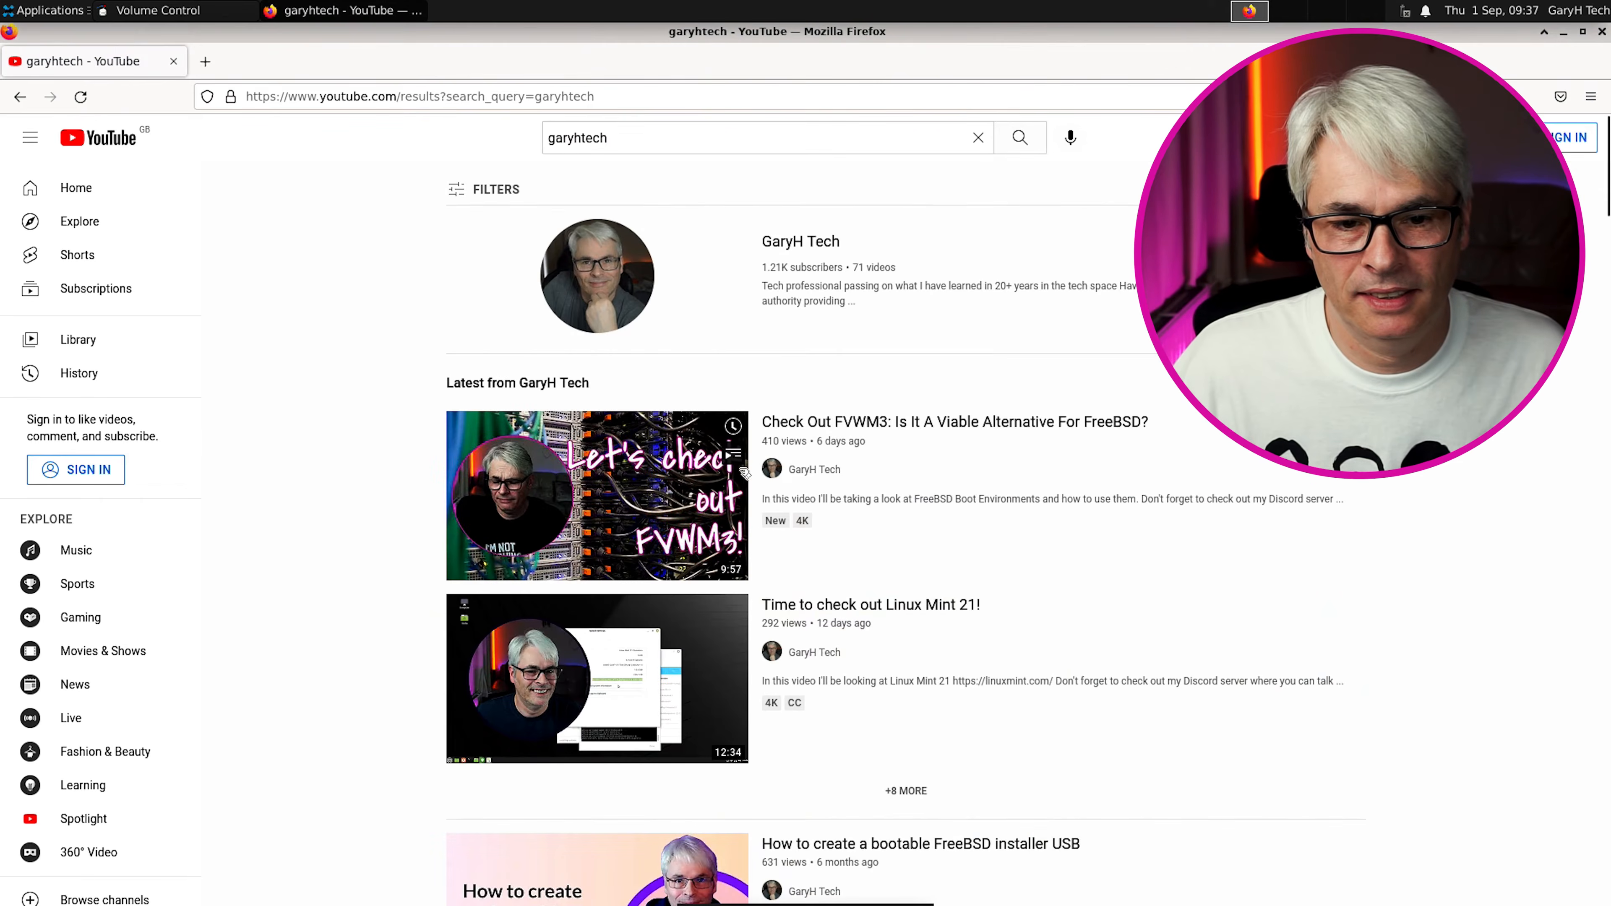
{"action": "left_click", "coordinate": [754, 479]}
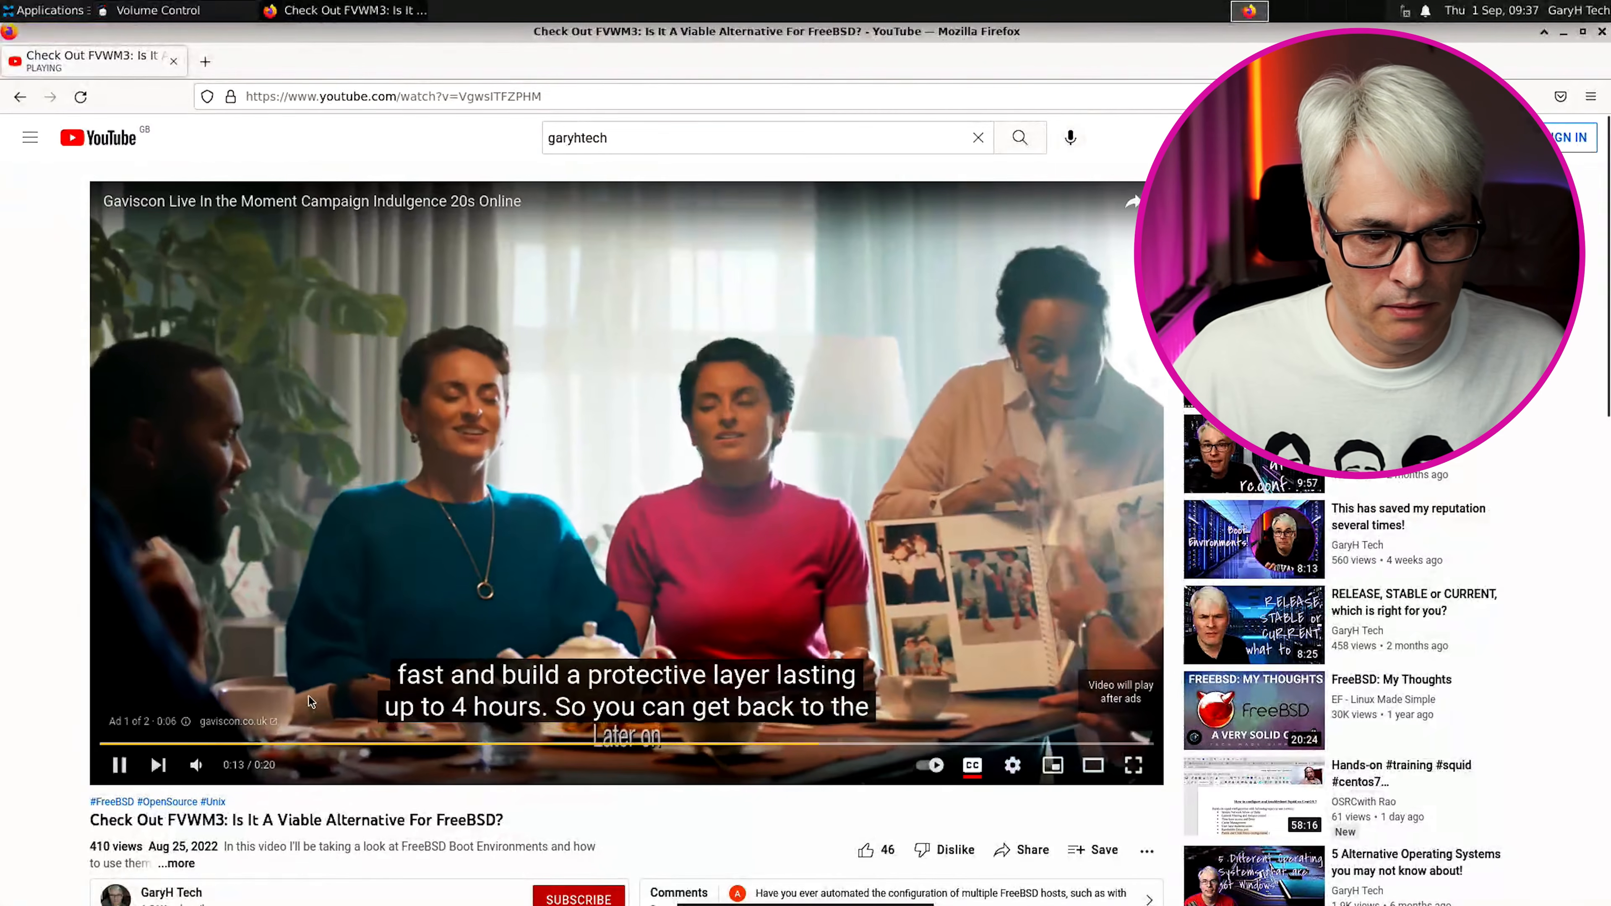
{"action": "left_click", "coordinate": [197, 765]}
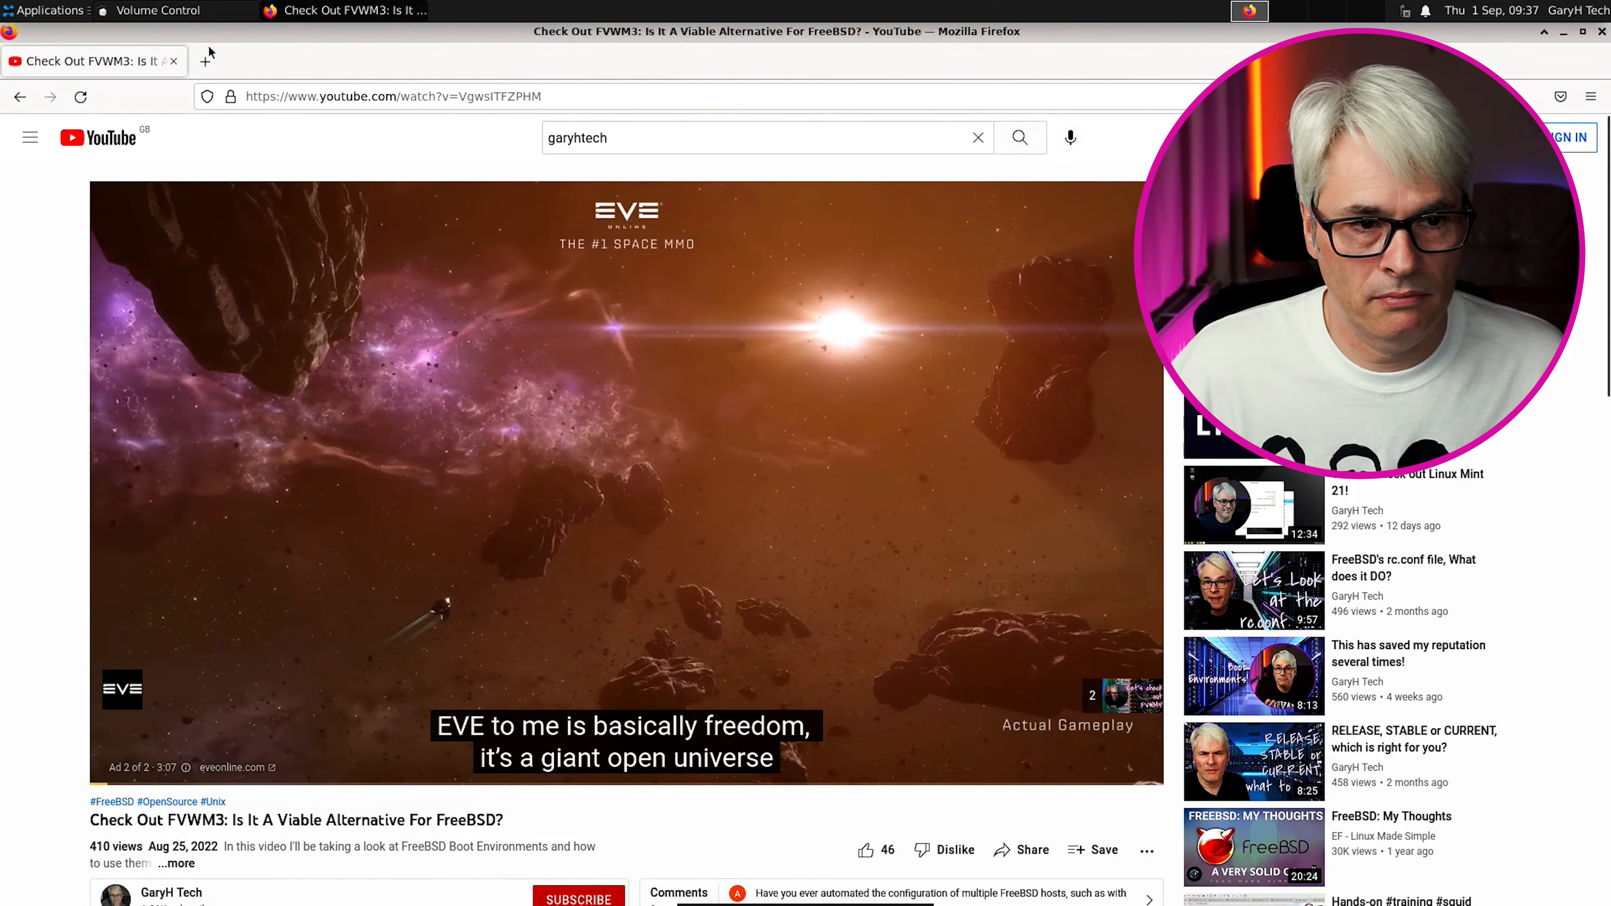
Review the mixer's Recording and Output Devices tabs, return to Playback, and close Volume Control
{"action": "left_click", "coordinate": [182, 11]}
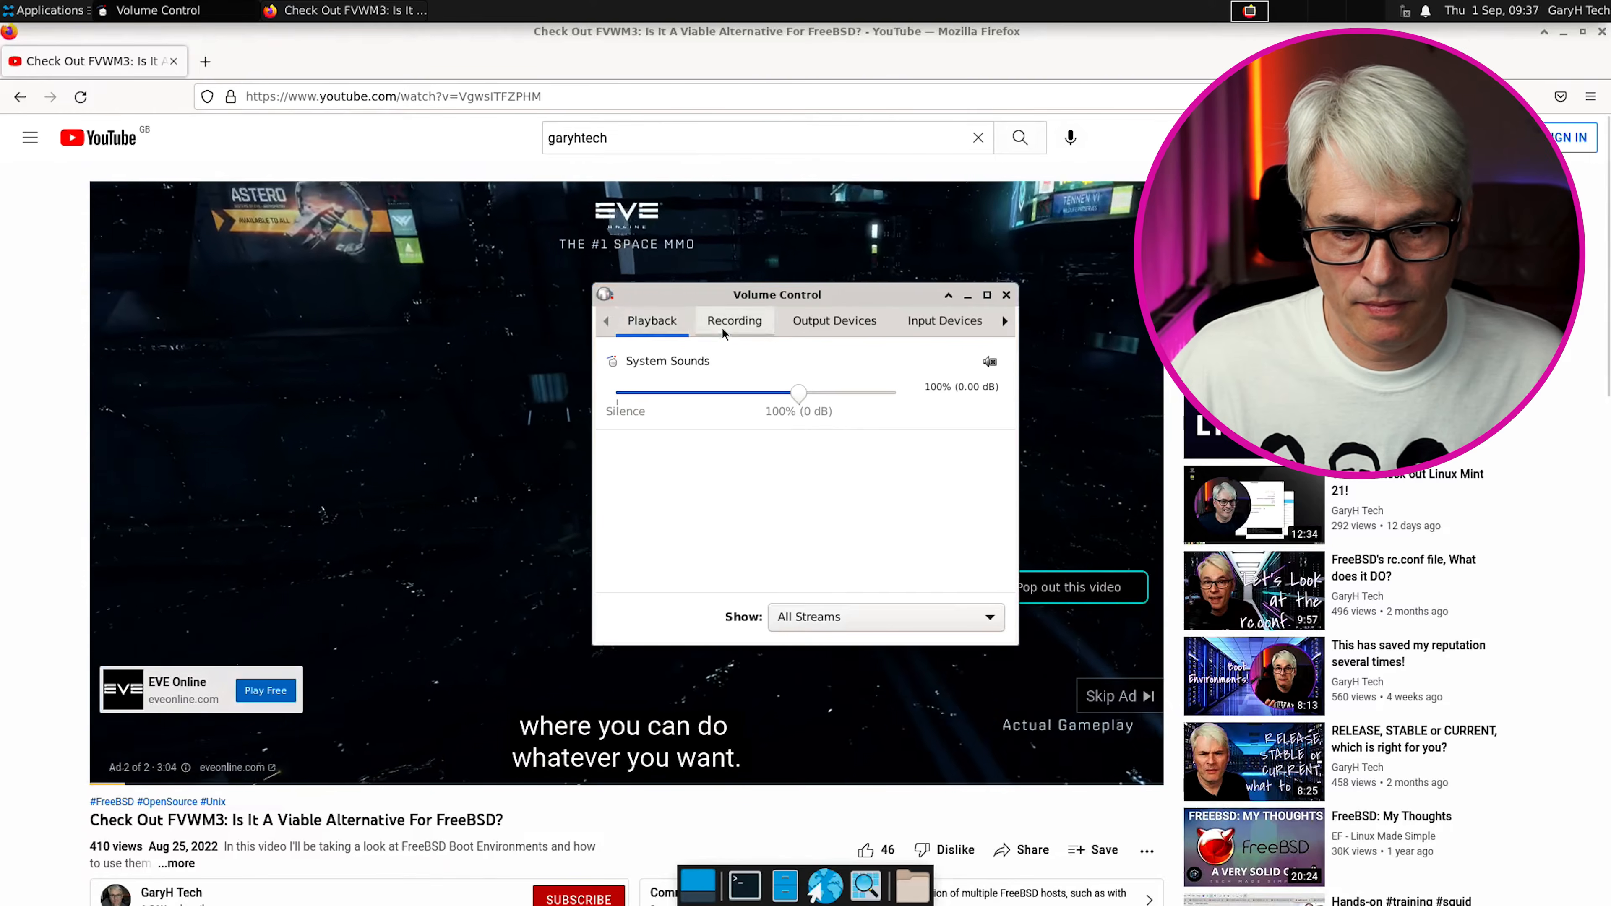
{"action": "left_click", "coordinate": [734, 321]}
{"action": "left_click", "coordinate": [653, 321]}
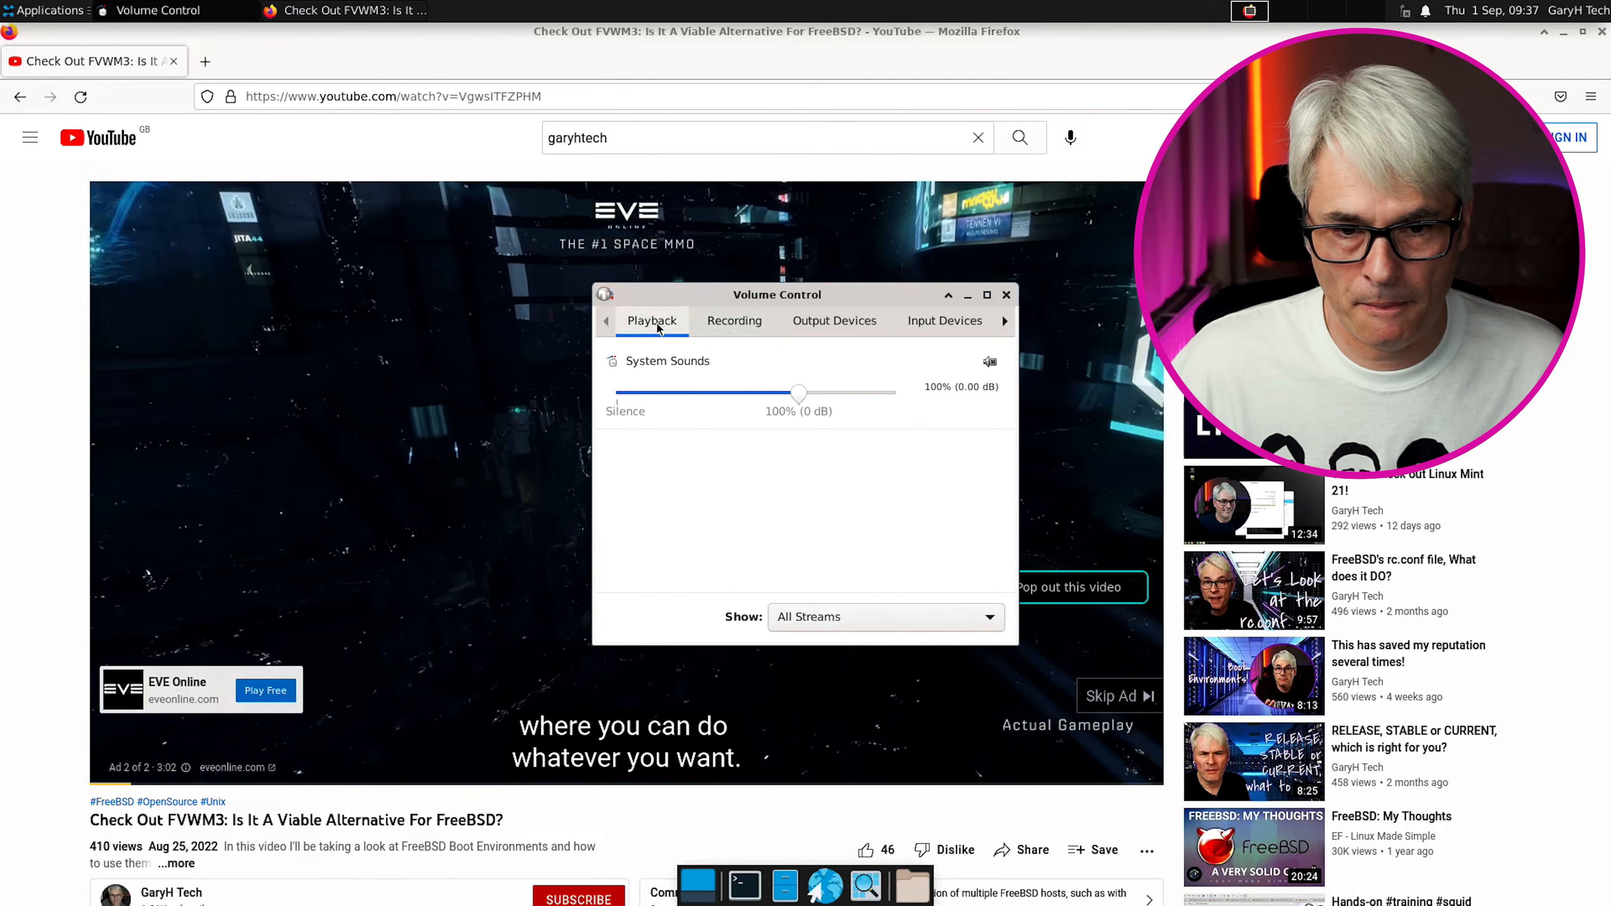
{"action": "left_click", "coordinate": [834, 320]}
{"action": "scroll", "coordinate": [821, 421], "scroll_direction": "down", "scroll_amount": 2}
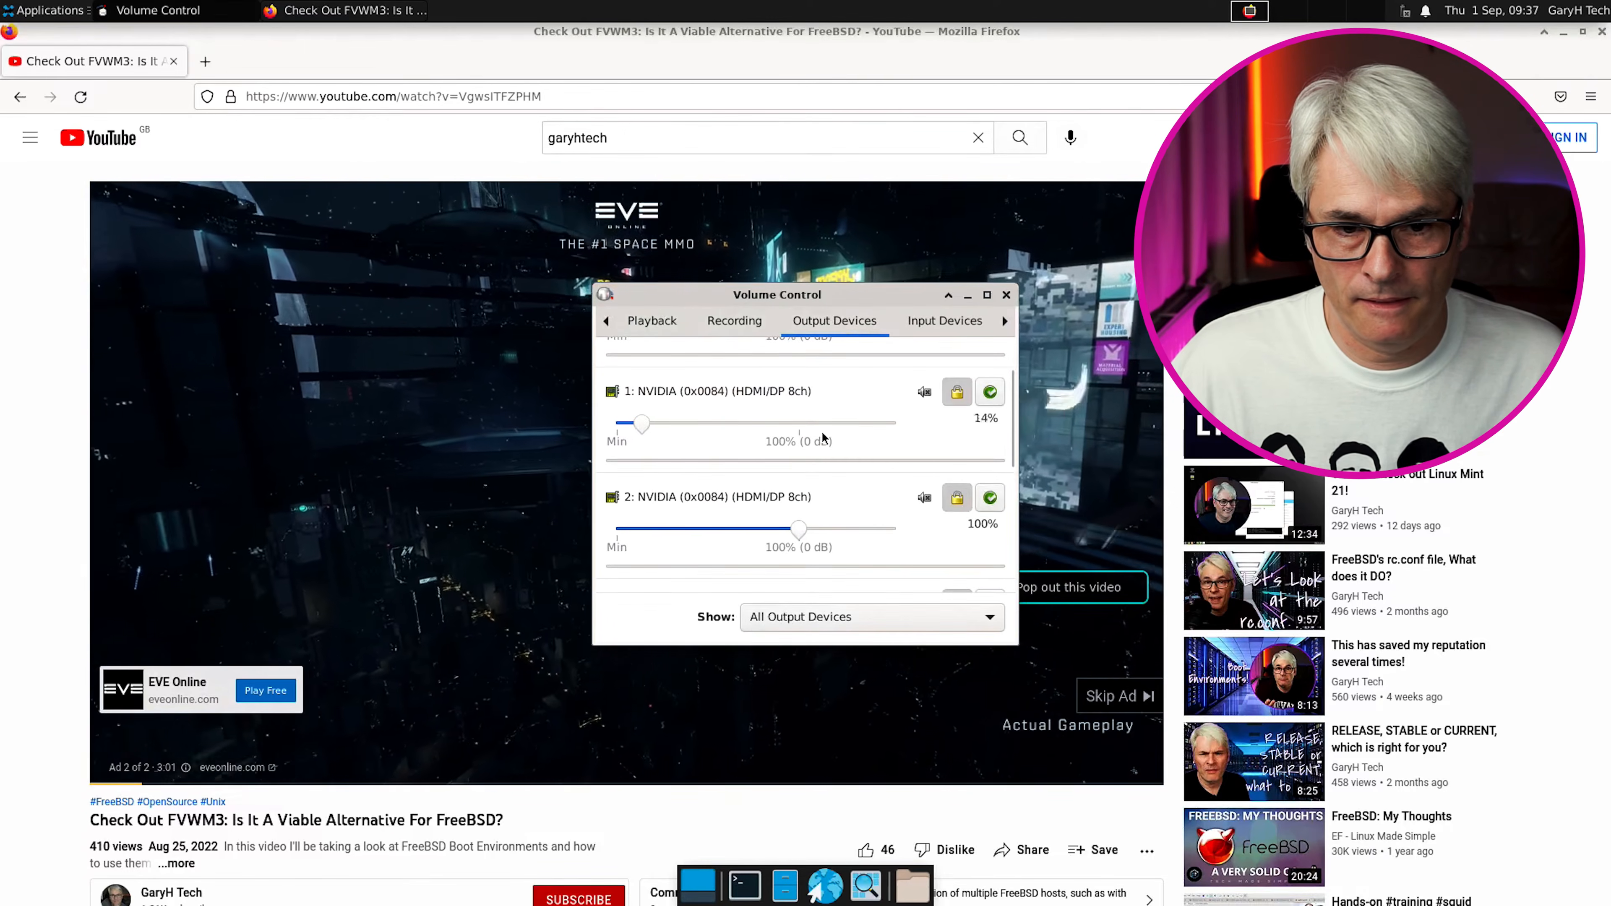
{"action": "scroll", "coordinate": [818, 425], "scroll_direction": "down", "scroll_amount": 1}
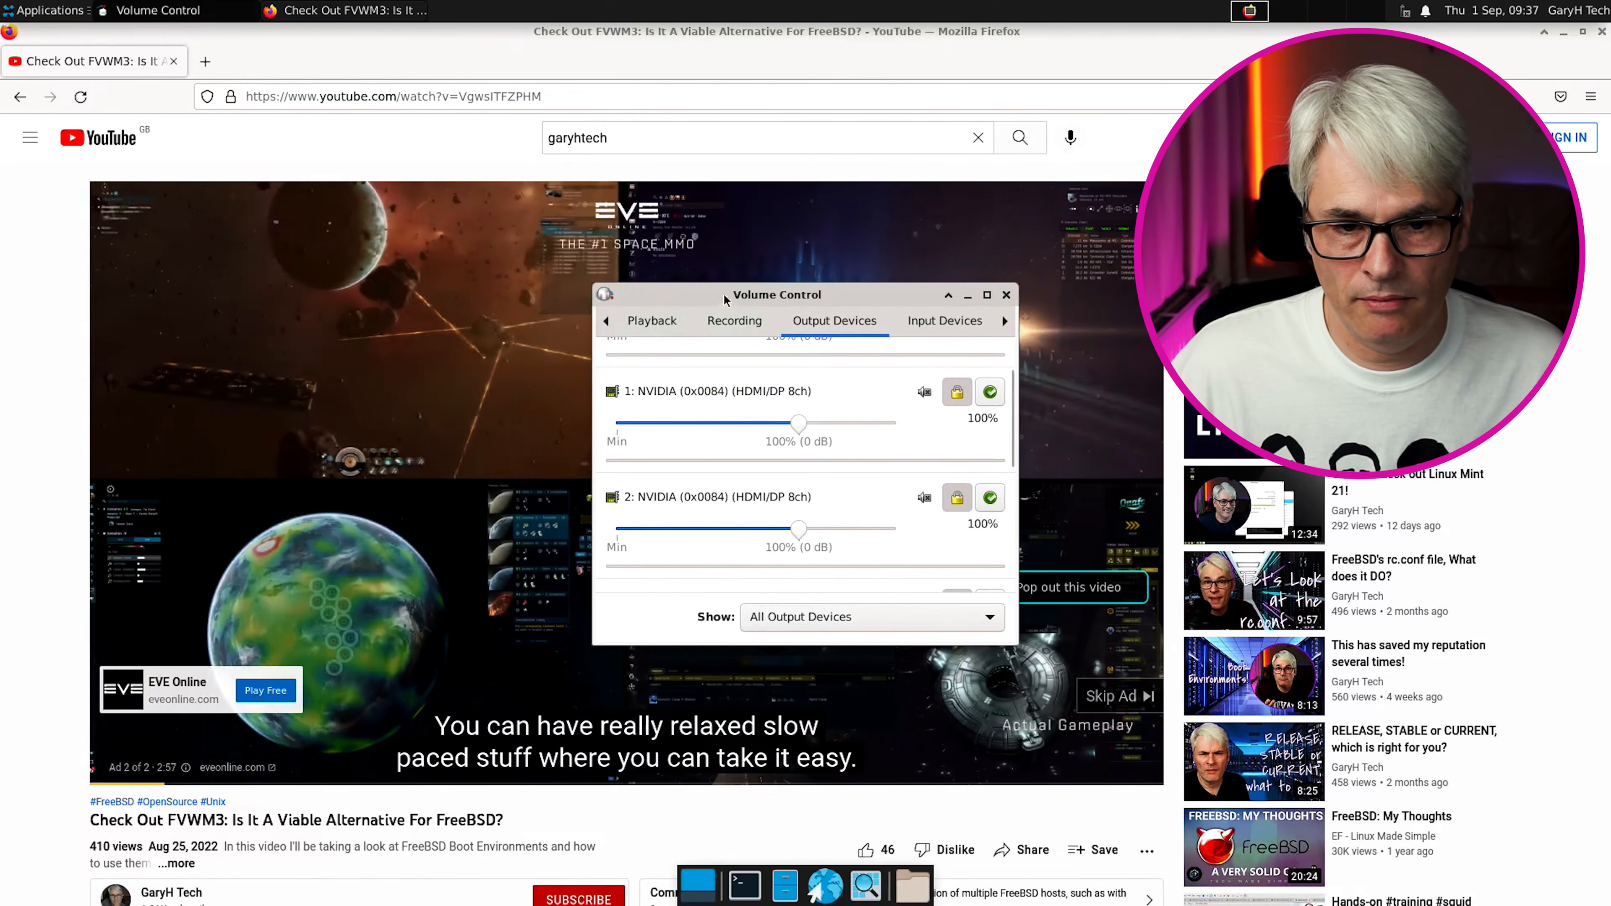
{"action": "left_click", "coordinate": [657, 321]}
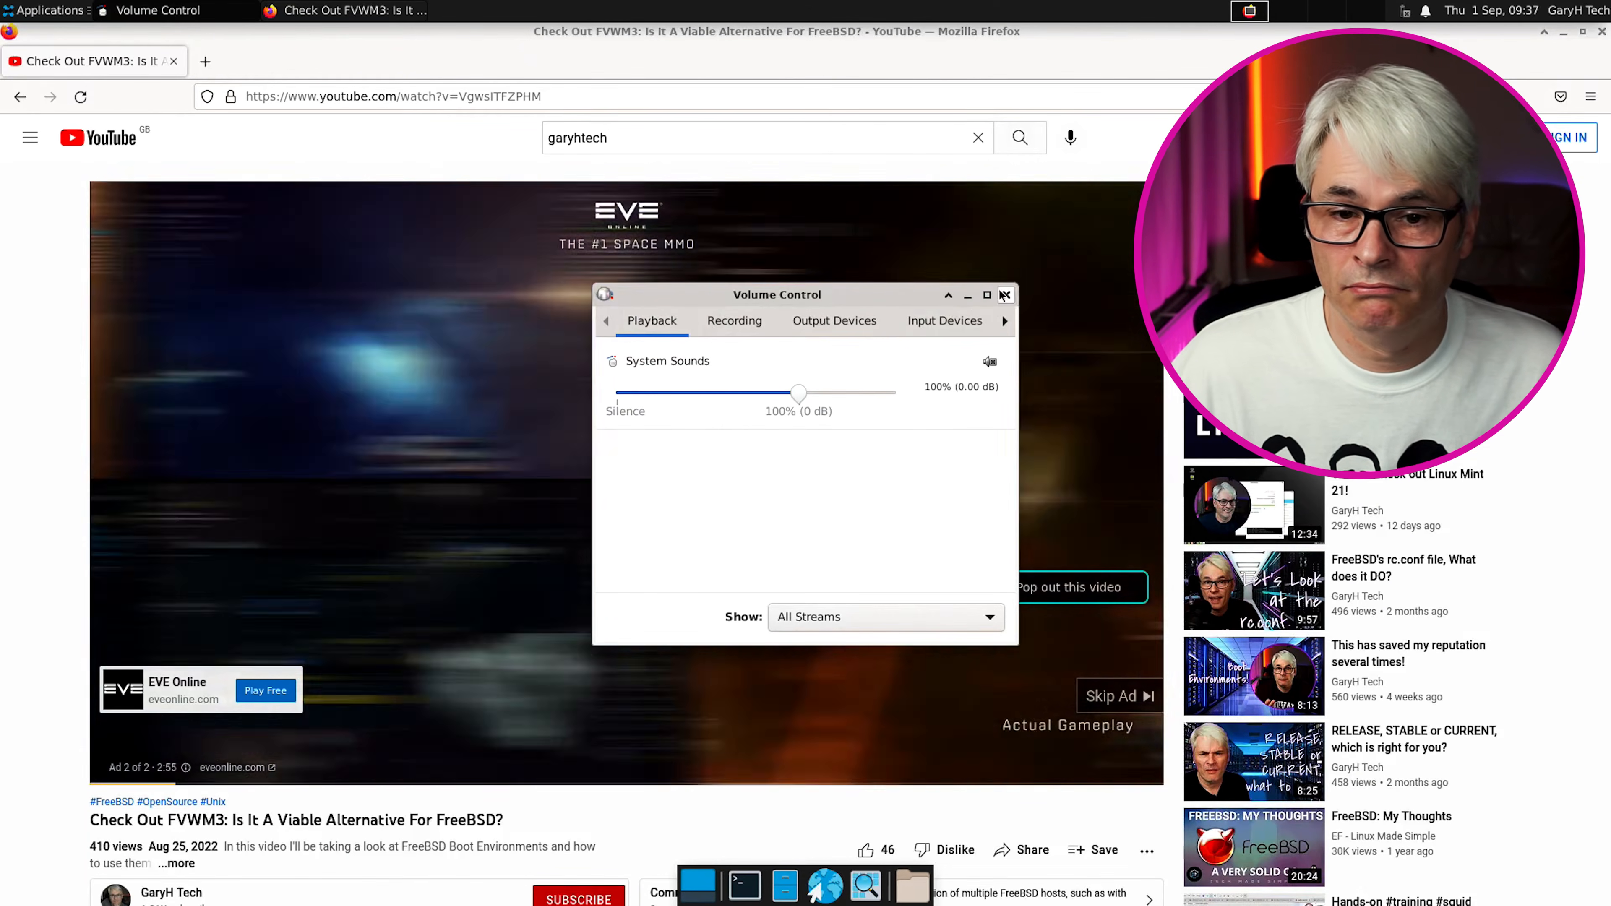
{"action": "left_click", "coordinate": [1002, 295]}
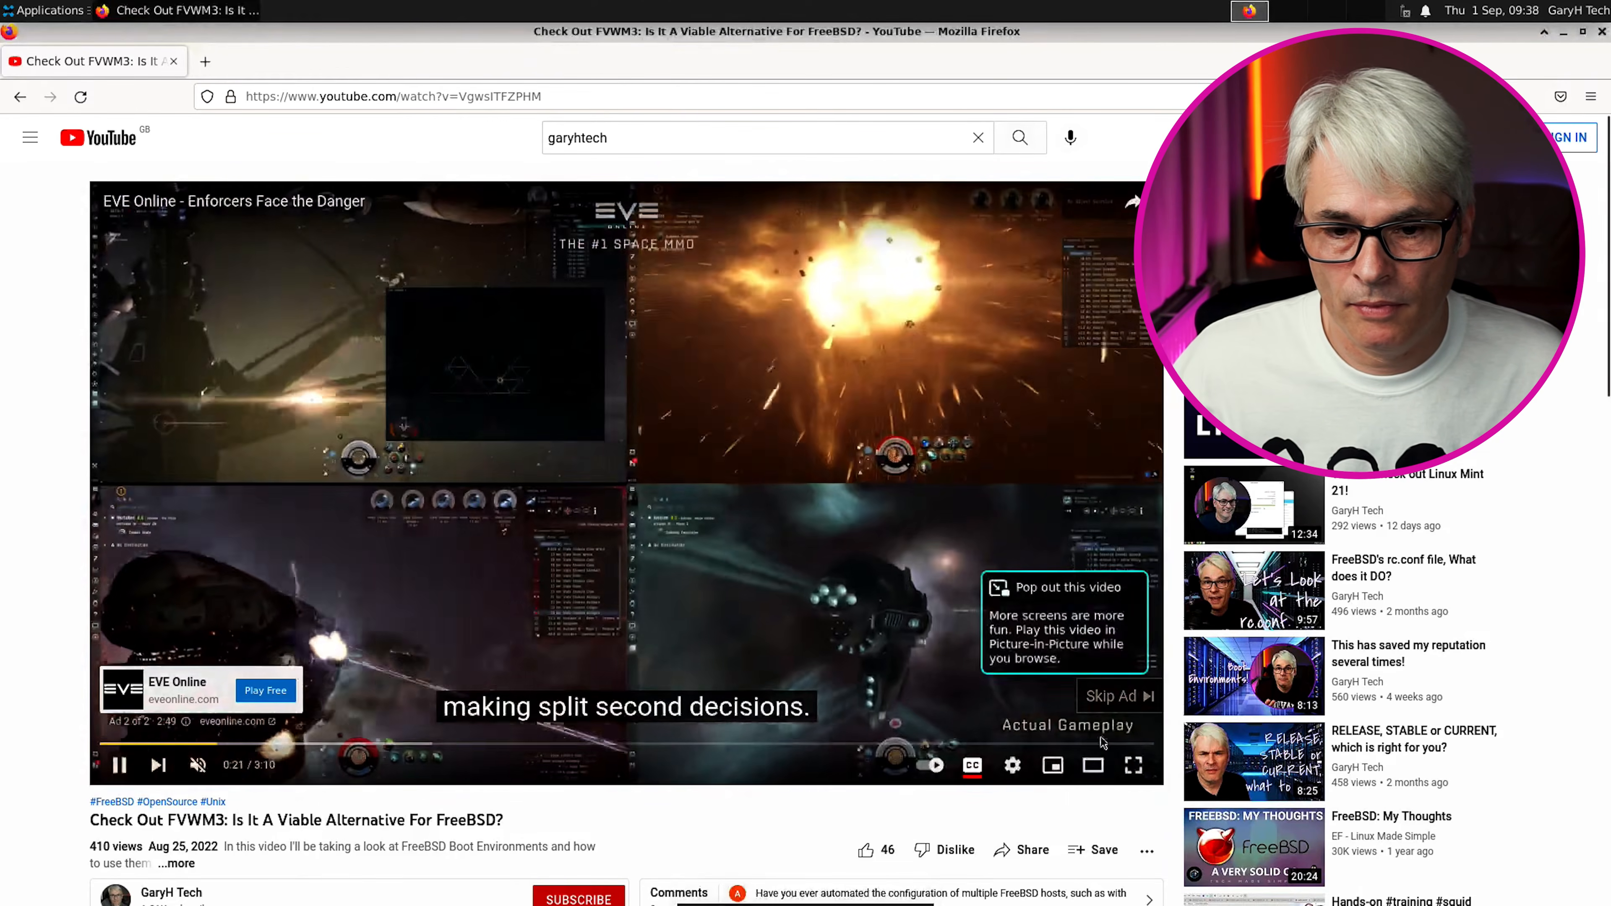
Skip the YouTube ad, unmute the video, and set its quality to 2160p
{"action": "left_click", "coordinate": [1115, 698]}
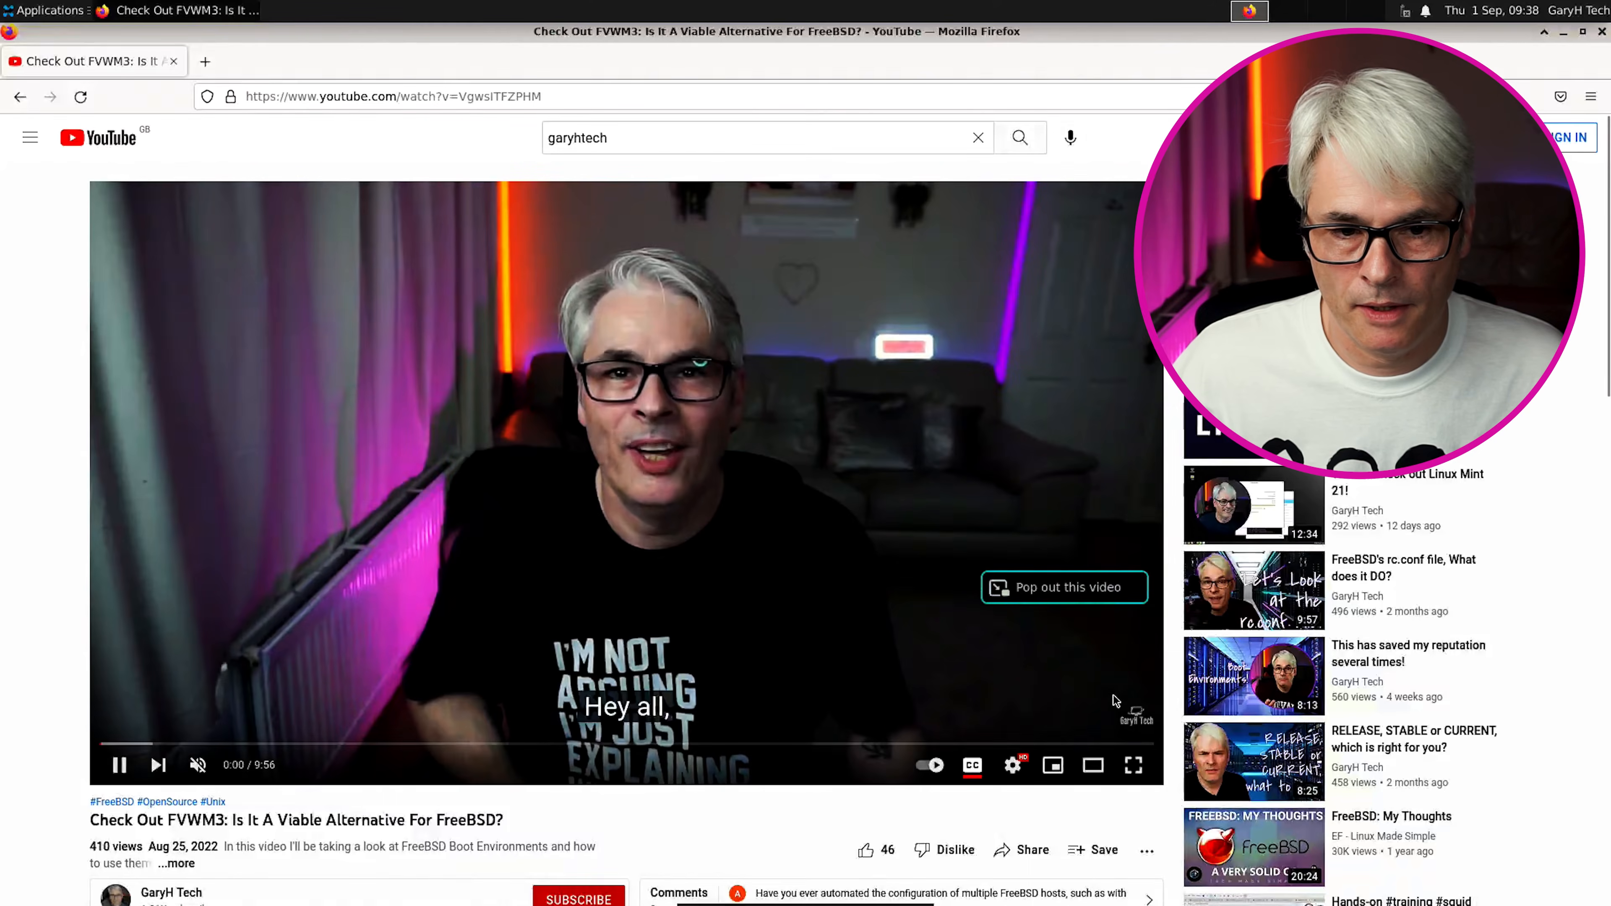
{"action": "left_click", "coordinate": [198, 766]}
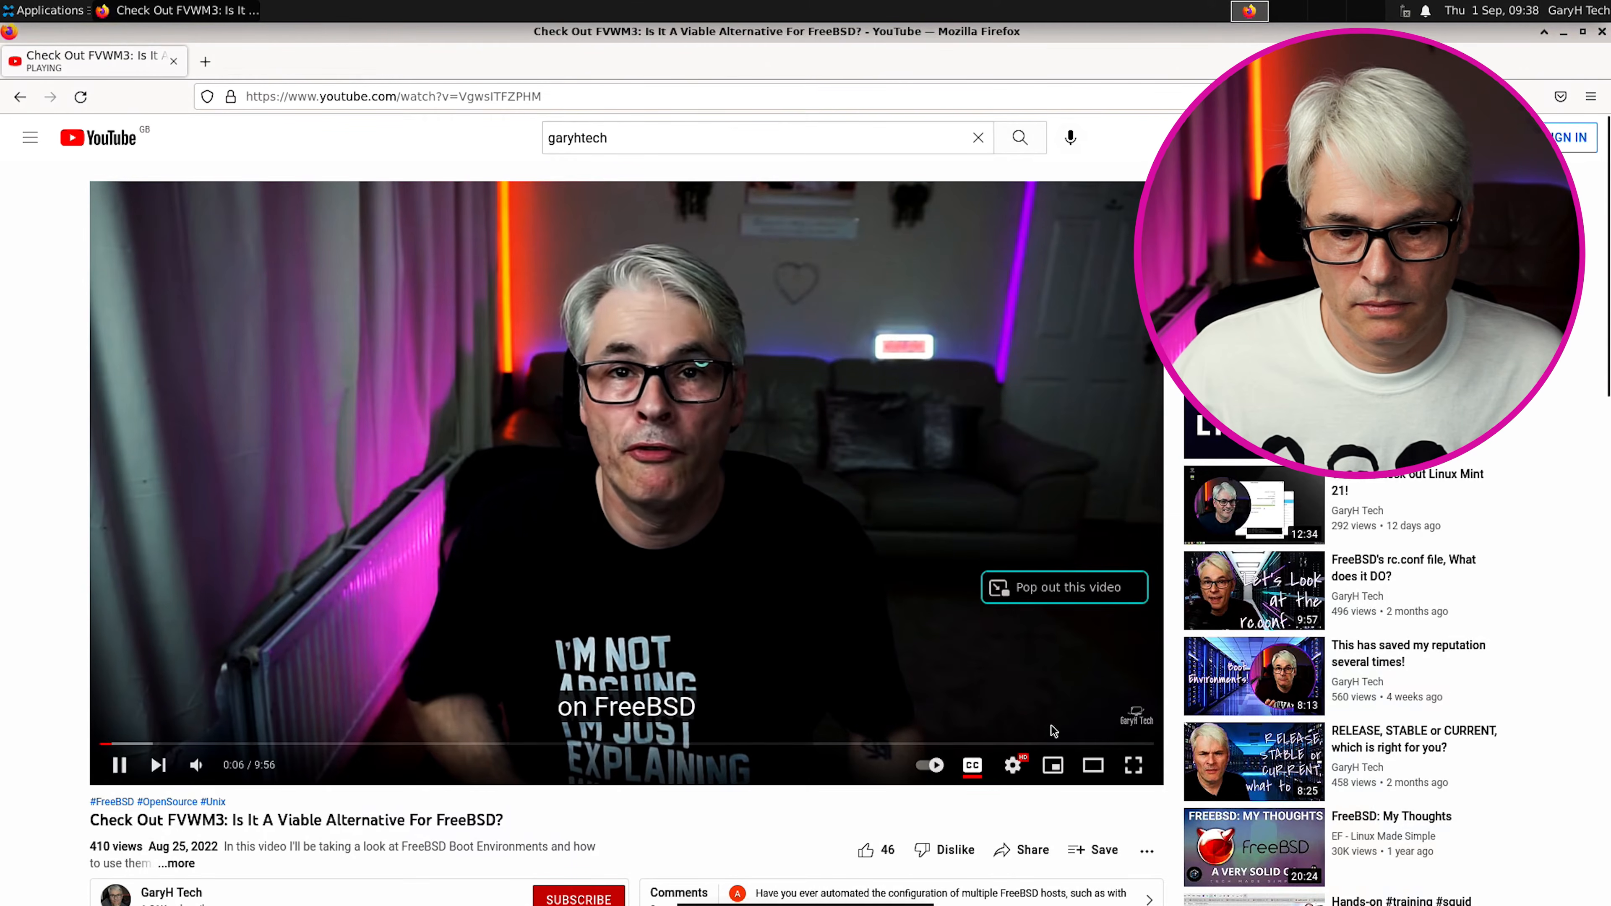
{"action": "left_click", "coordinate": [1013, 766]}
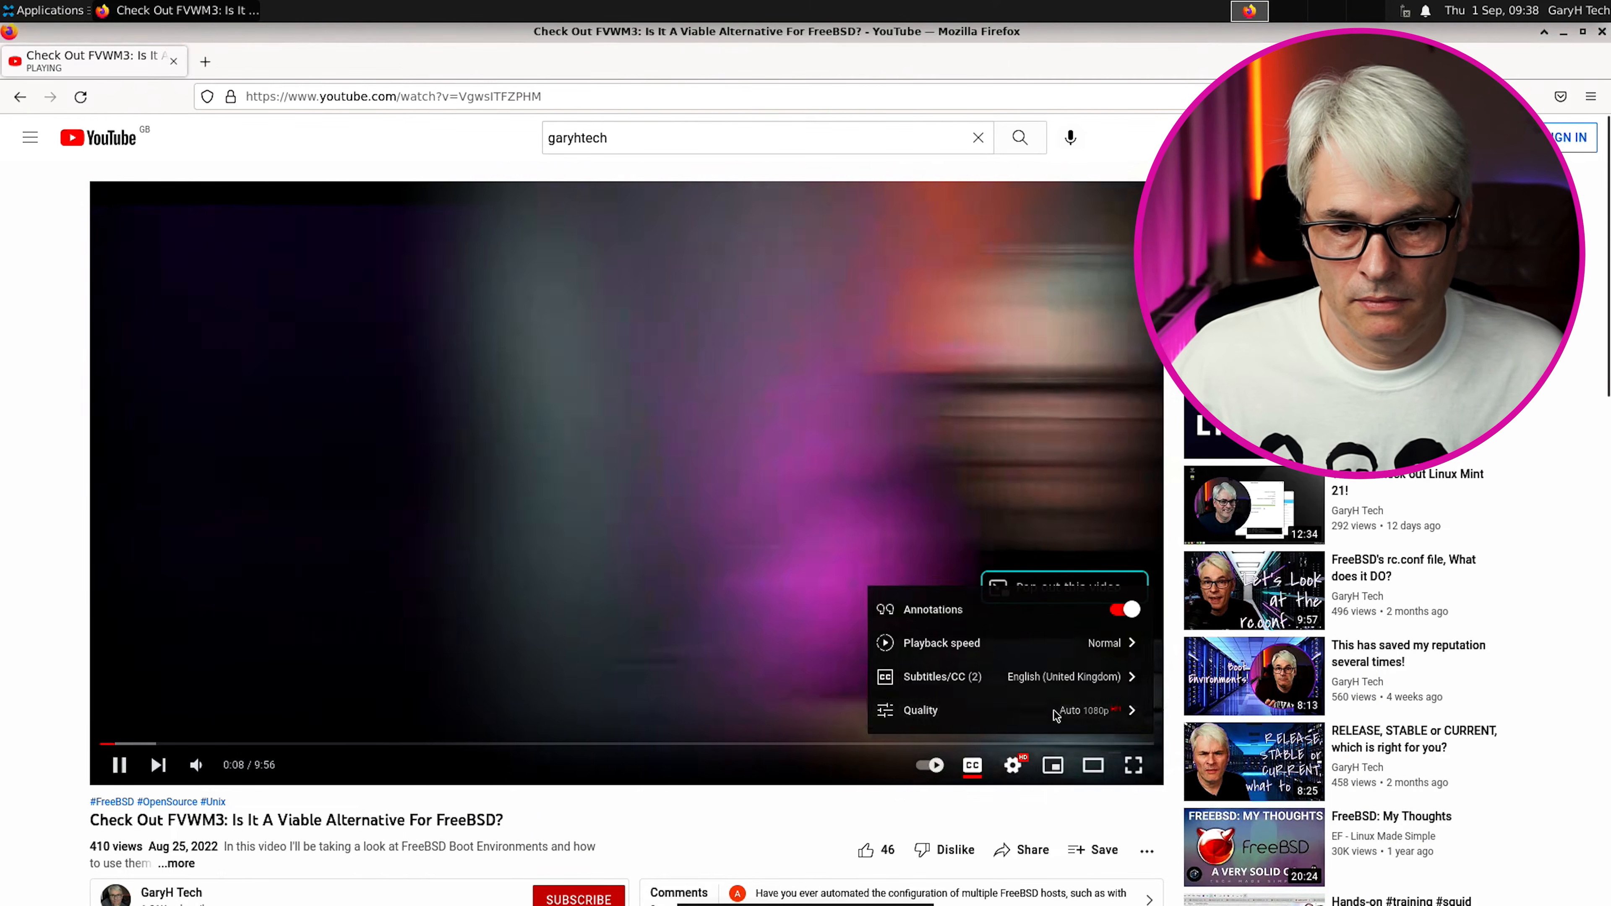
{"action": "left_click", "coordinate": [1072, 712]}
{"action": "left_click", "coordinate": [982, 458]}
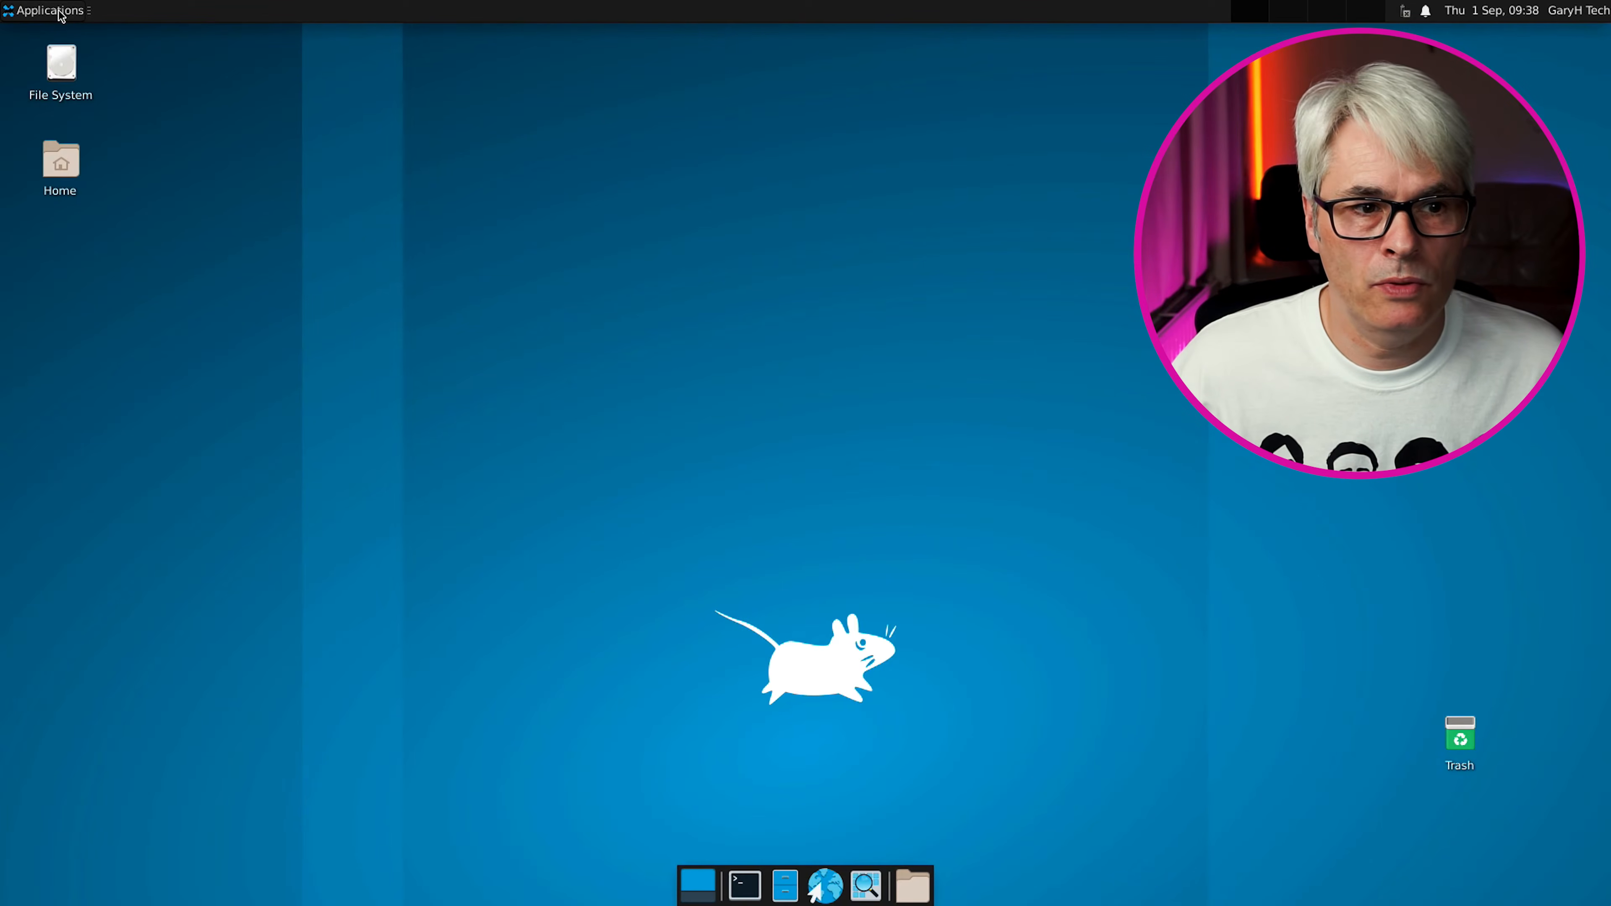
Launch LibreOffice from Applications > Office and check Help > About shows version 7.3.5.2
{"action": "left_click", "coordinate": [51, 10]}
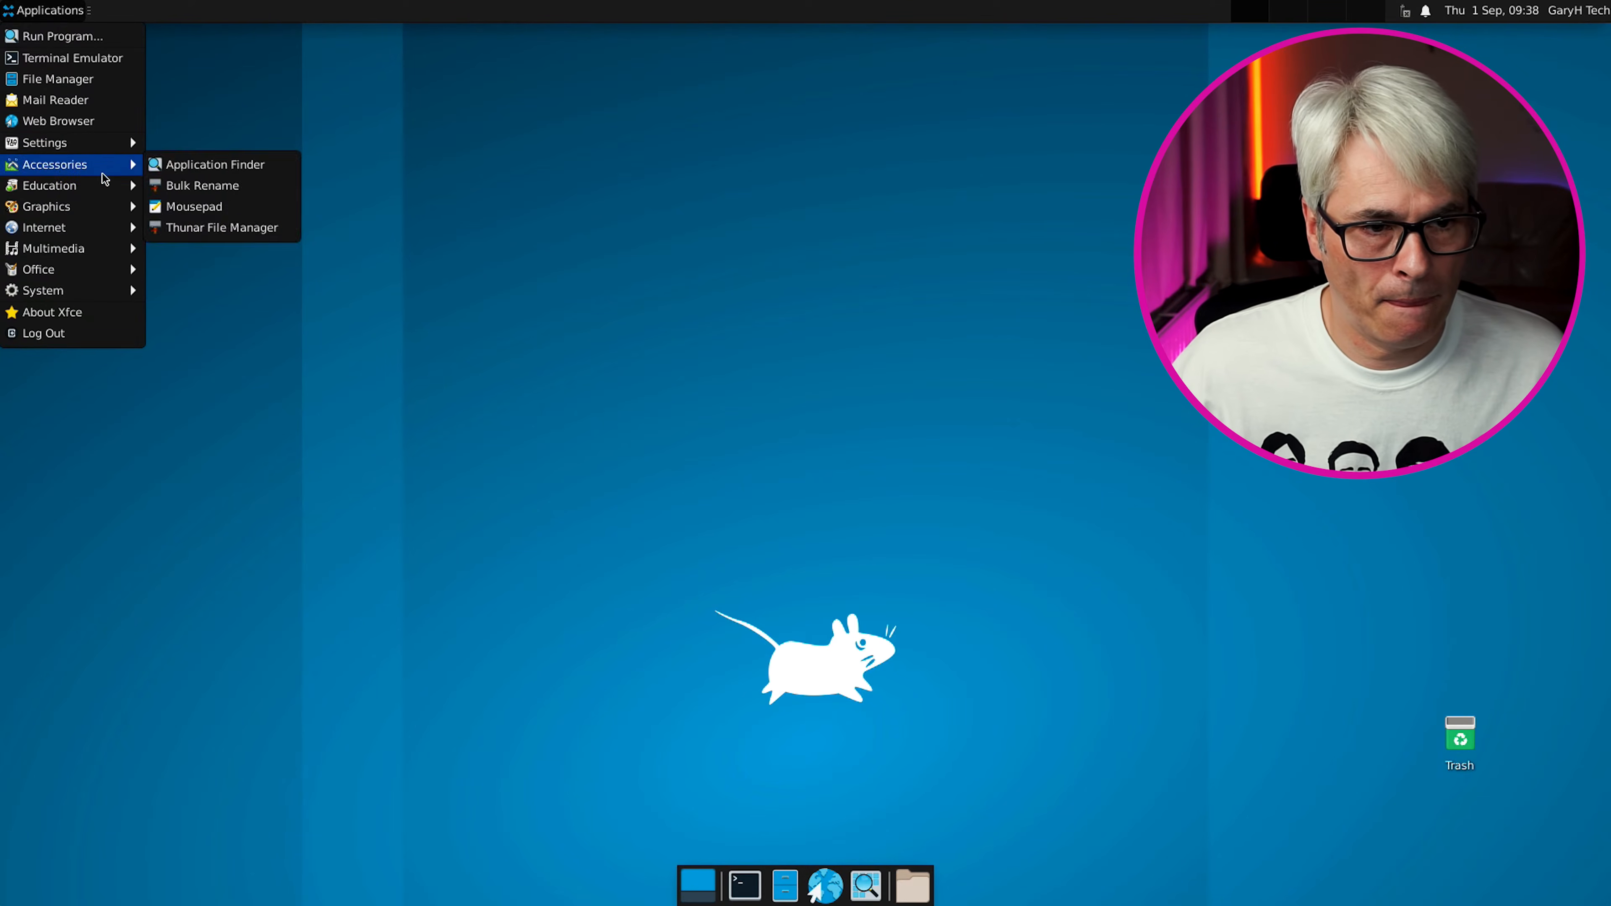
{"action": "mouse_move", "coordinate": [110, 189]}
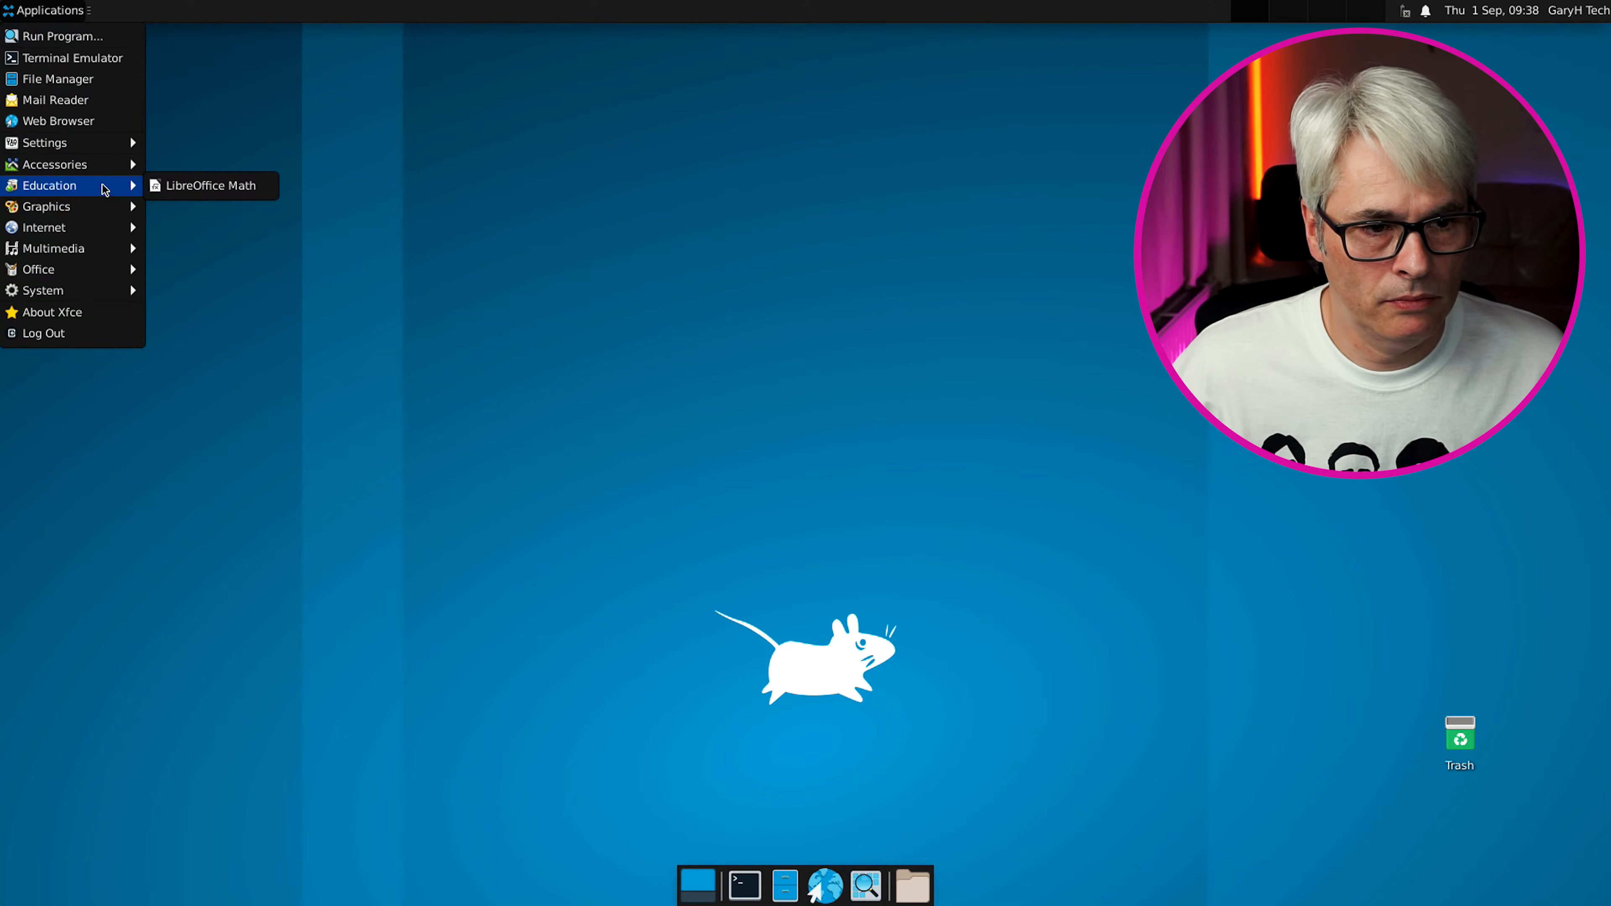
{"action": "mouse_move", "coordinate": [118, 269]}
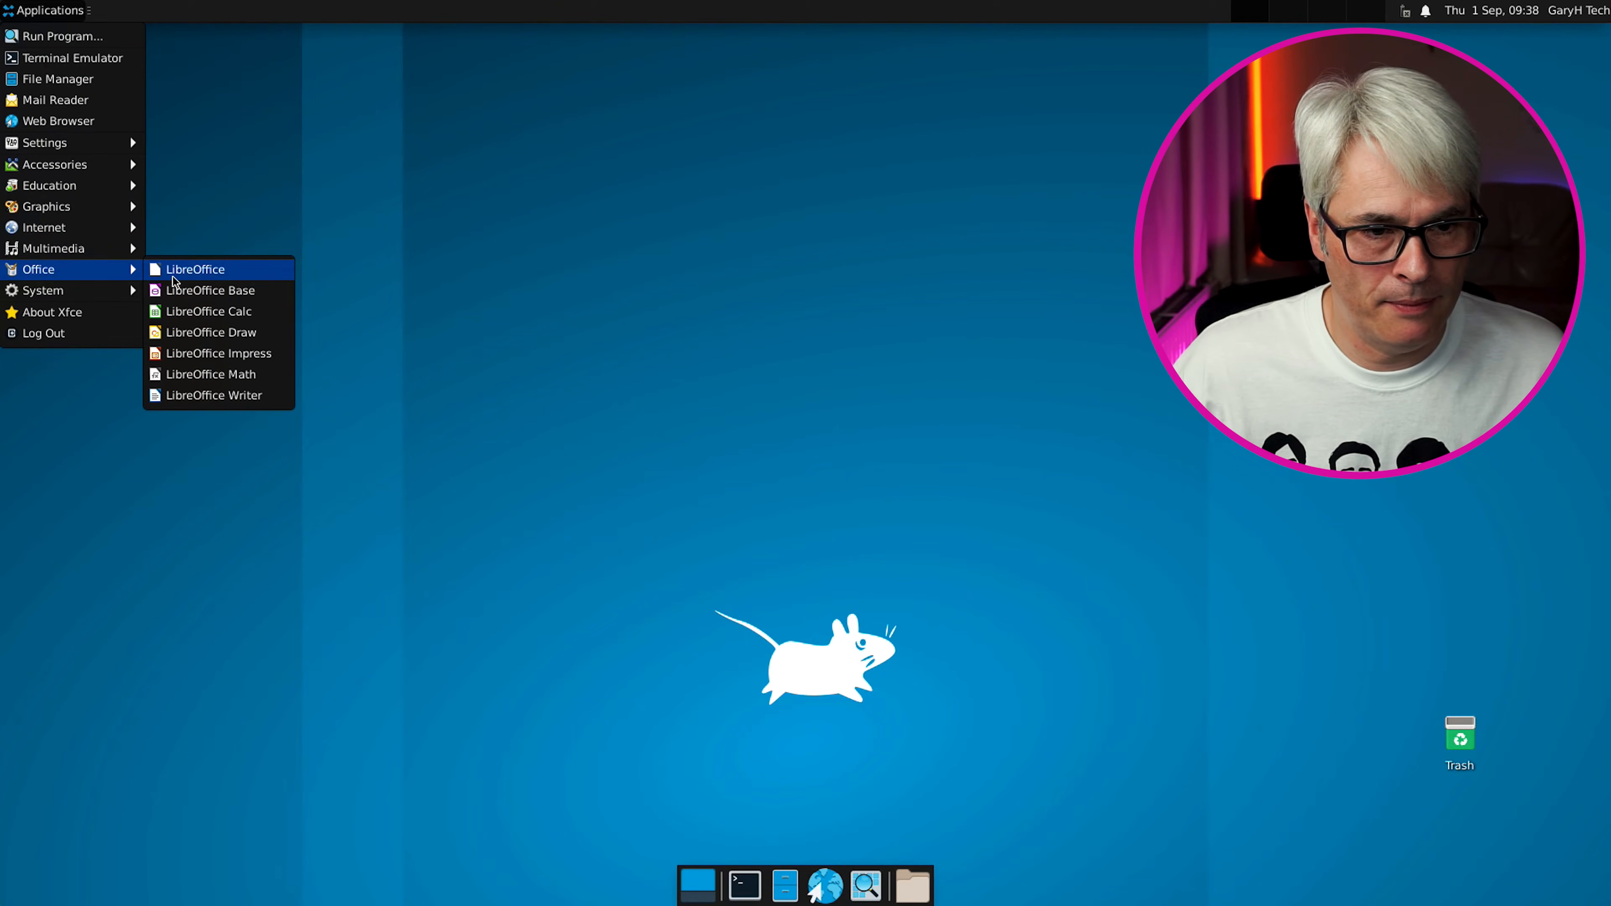
{"action": "left_click", "coordinate": [168, 278]}
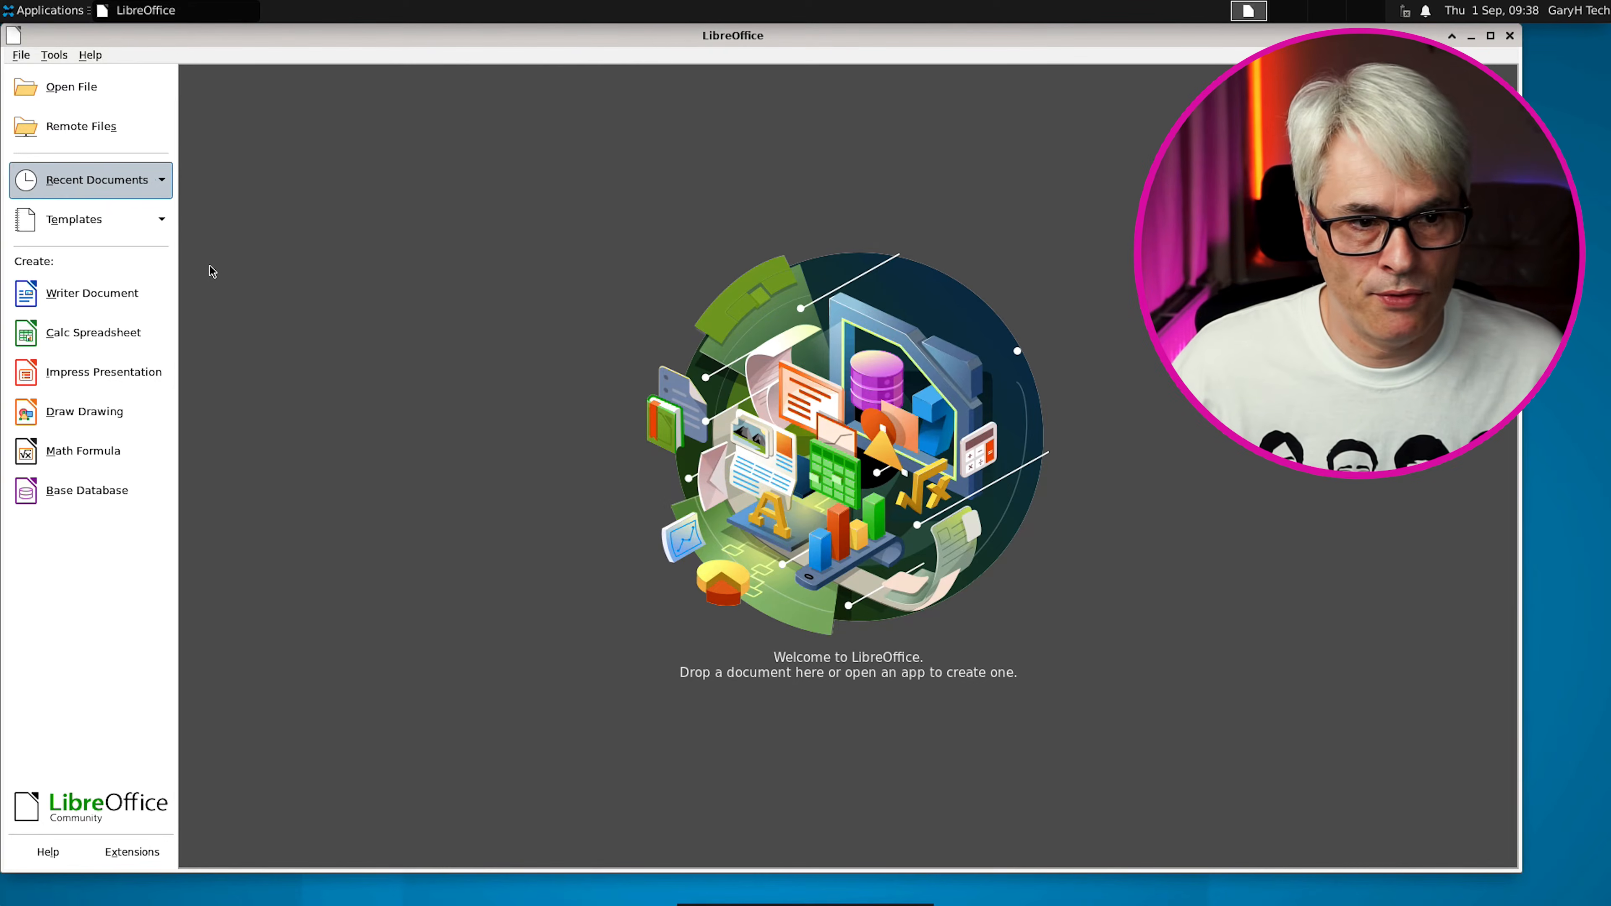
{"action": "left_click", "coordinate": [90, 55]}
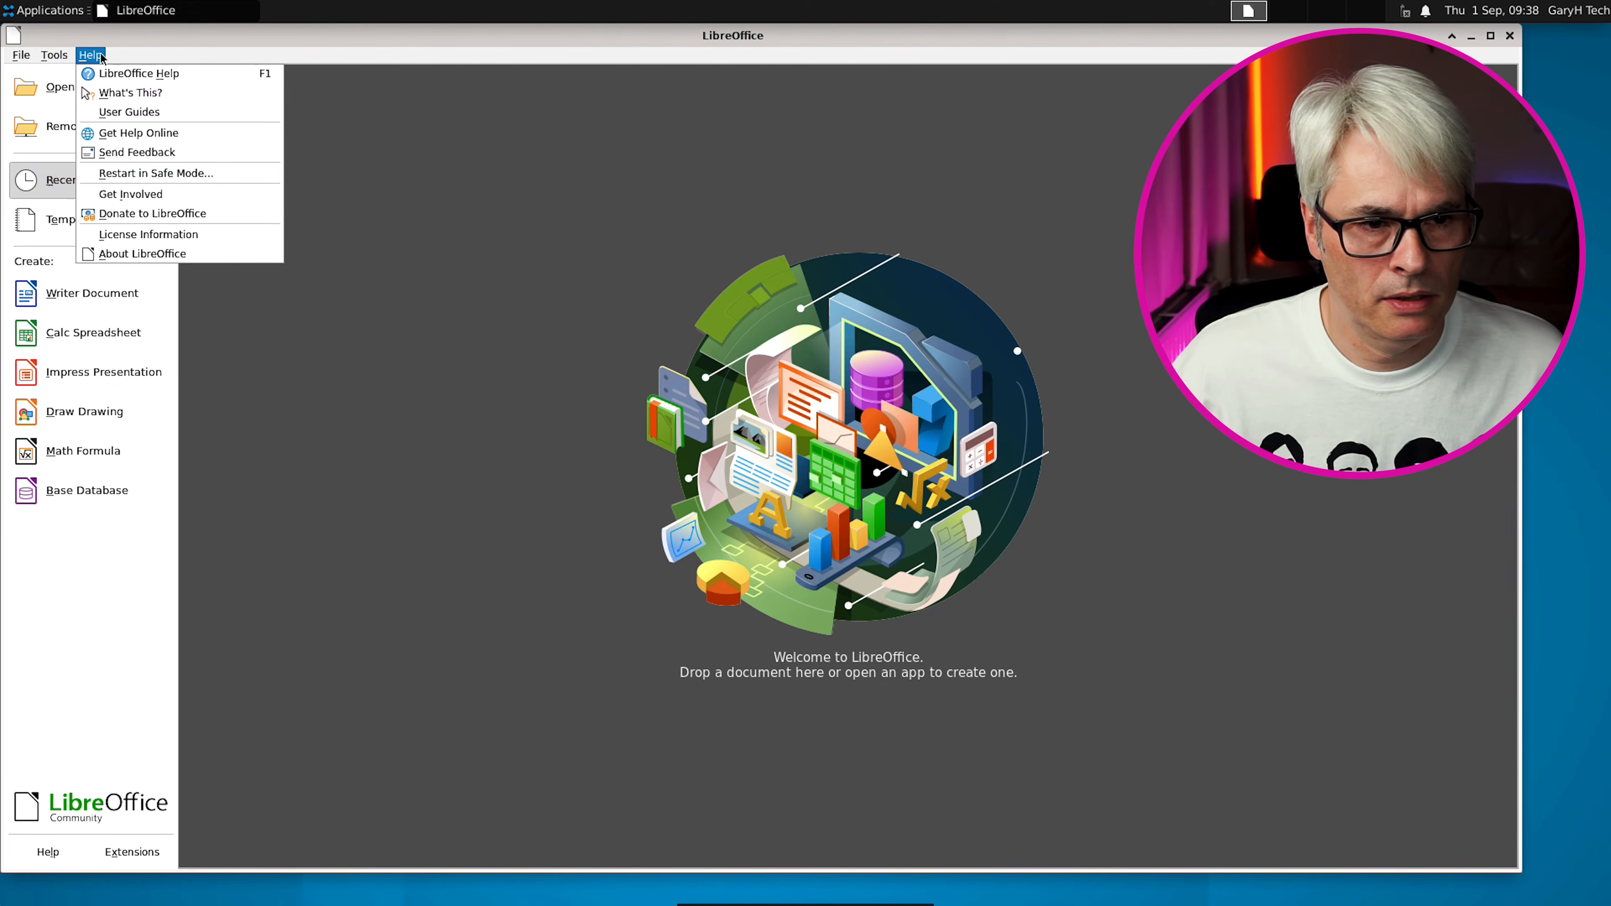
{"action": "left_click", "coordinate": [178, 253]}
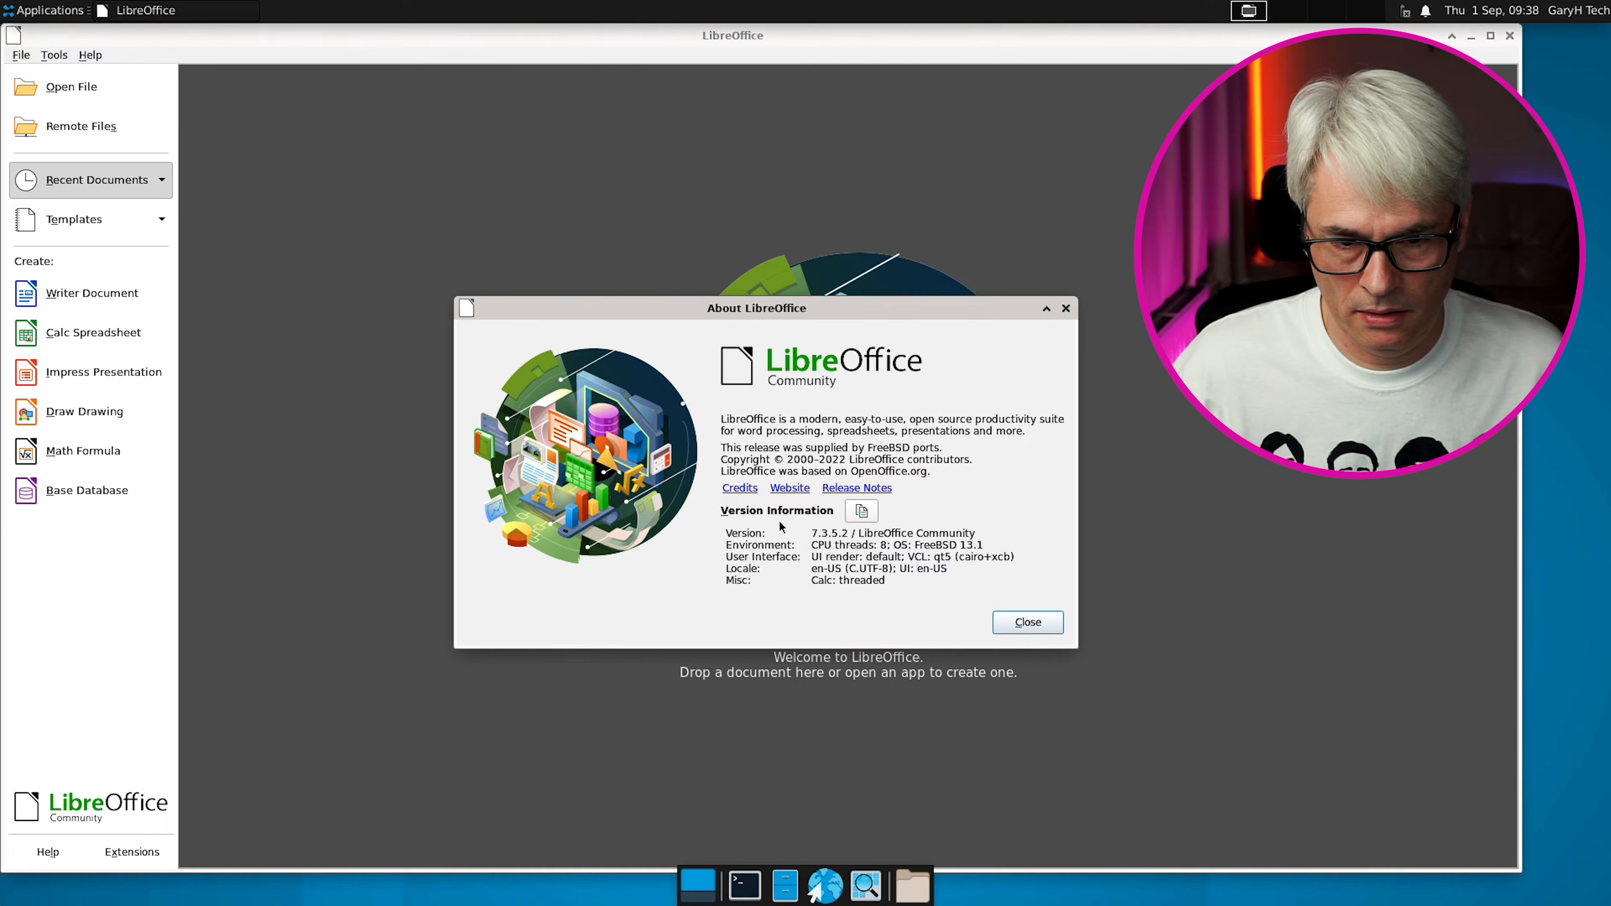
{"action": "left_click", "coordinate": [1038, 626]}
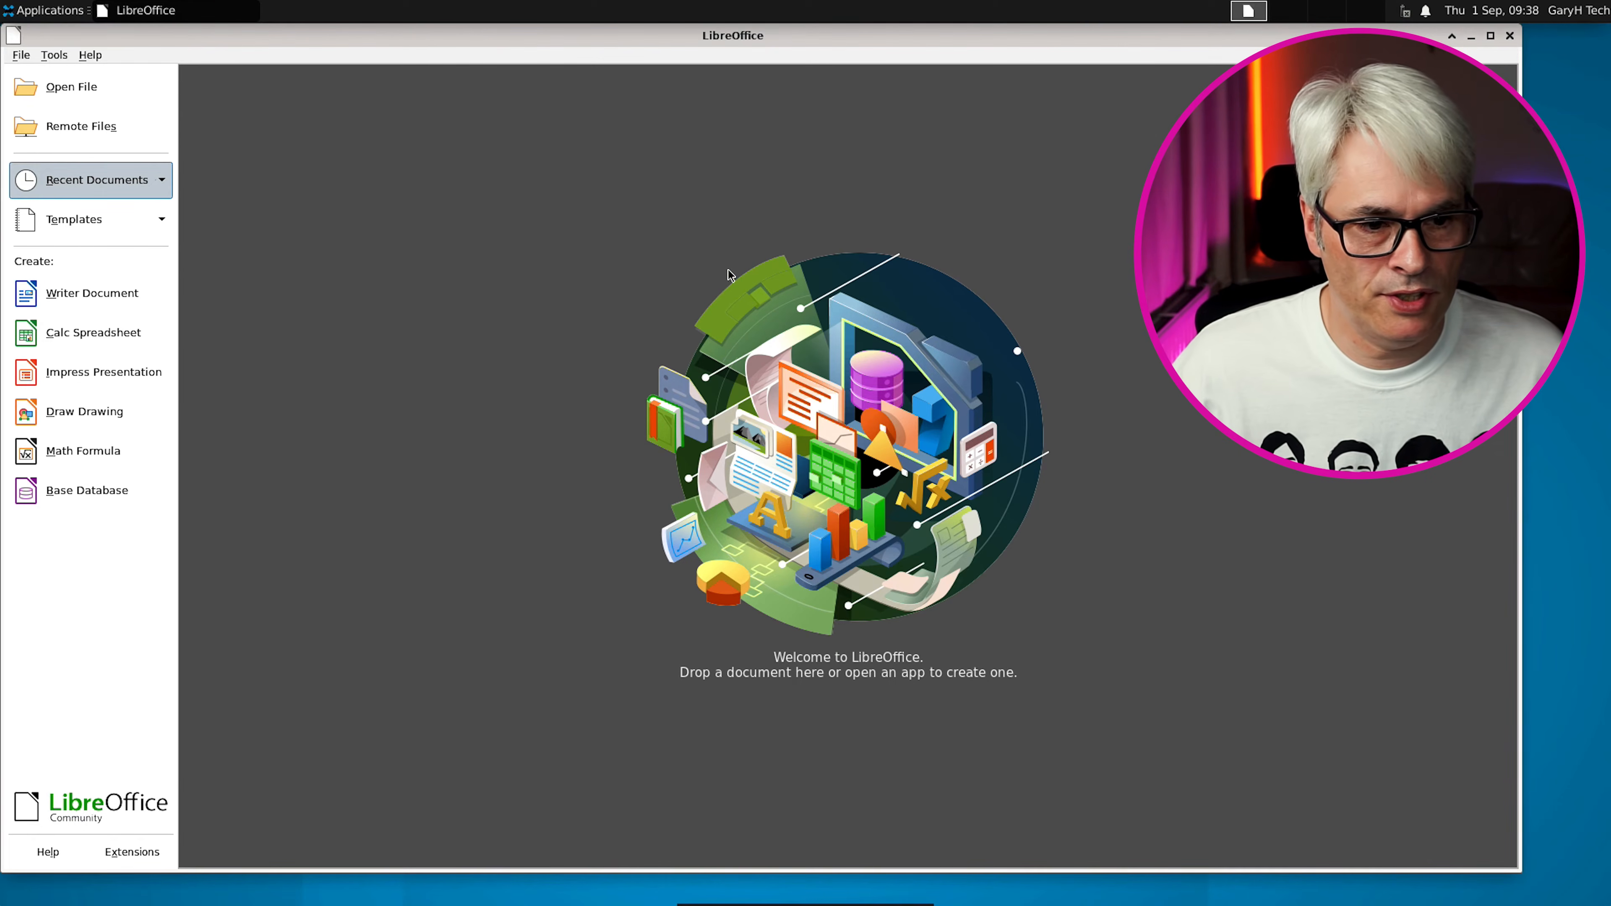
Create a blank Writer document, dismiss the tip and version notice, then close Writer
{"action": "left_click", "coordinate": [100, 300]}
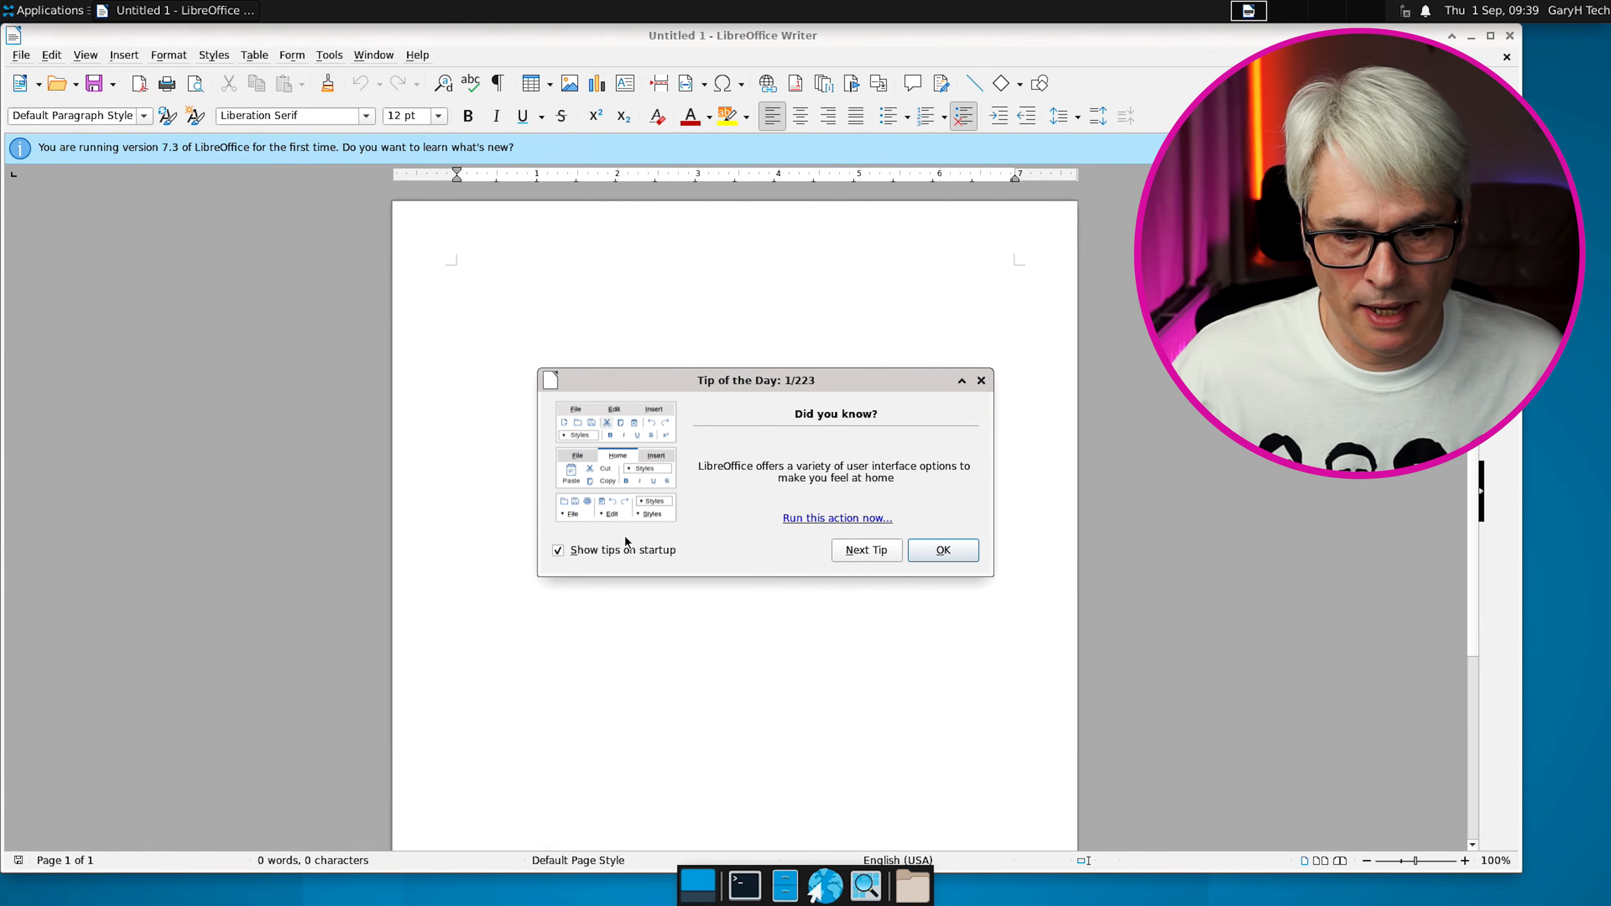
{"action": "left_click", "coordinate": [943, 550]}
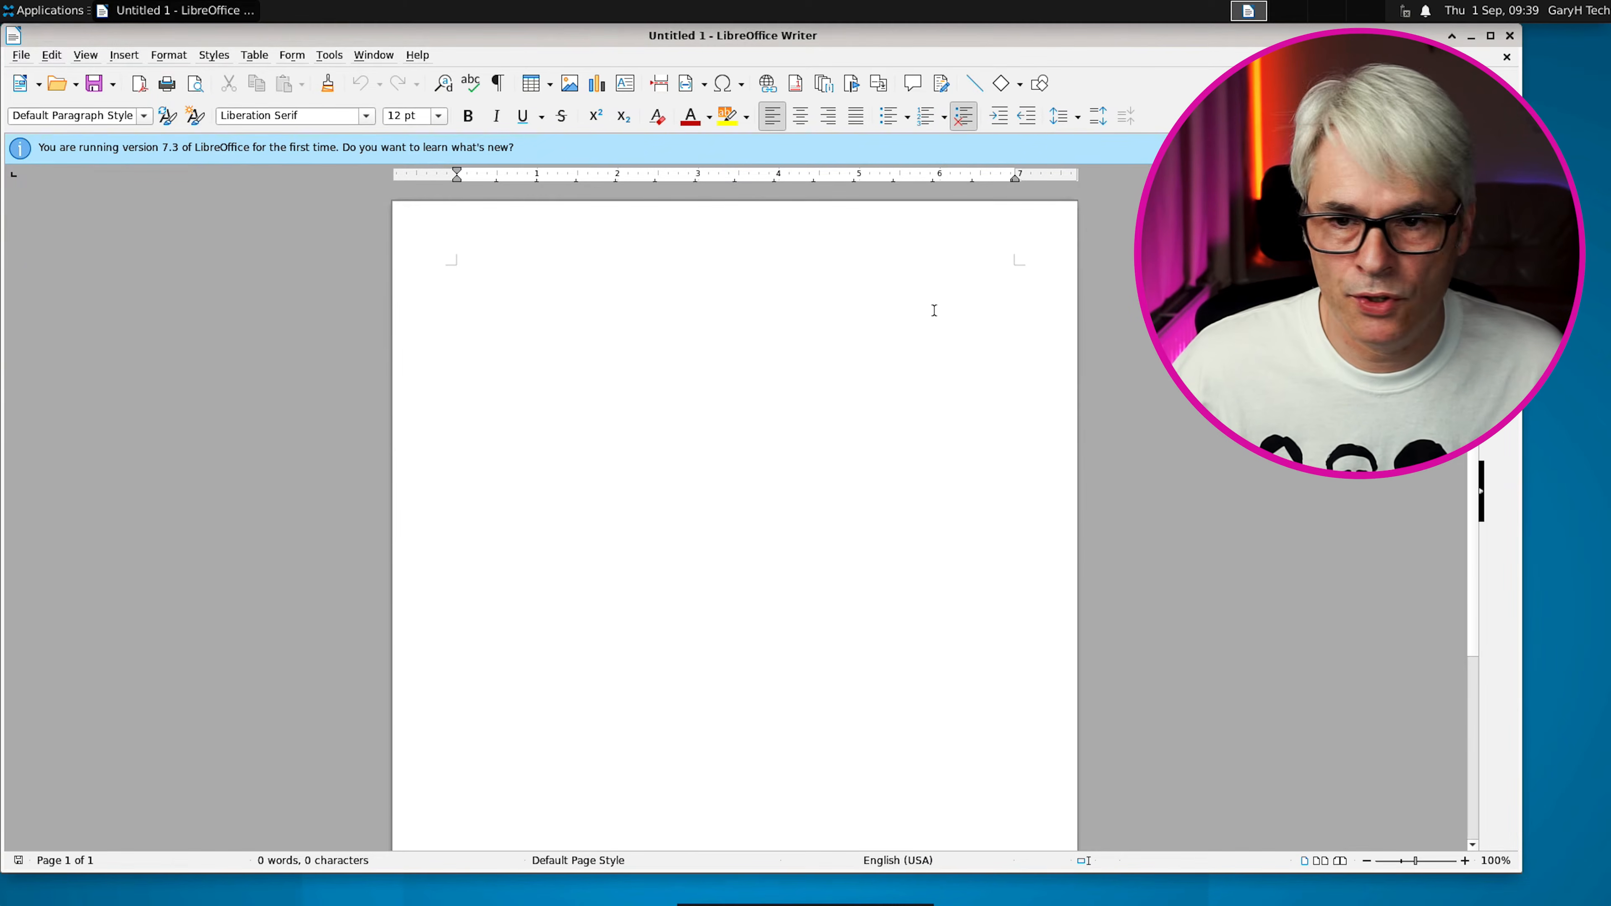
{"action": "left_click", "coordinate": [1467, 148]}
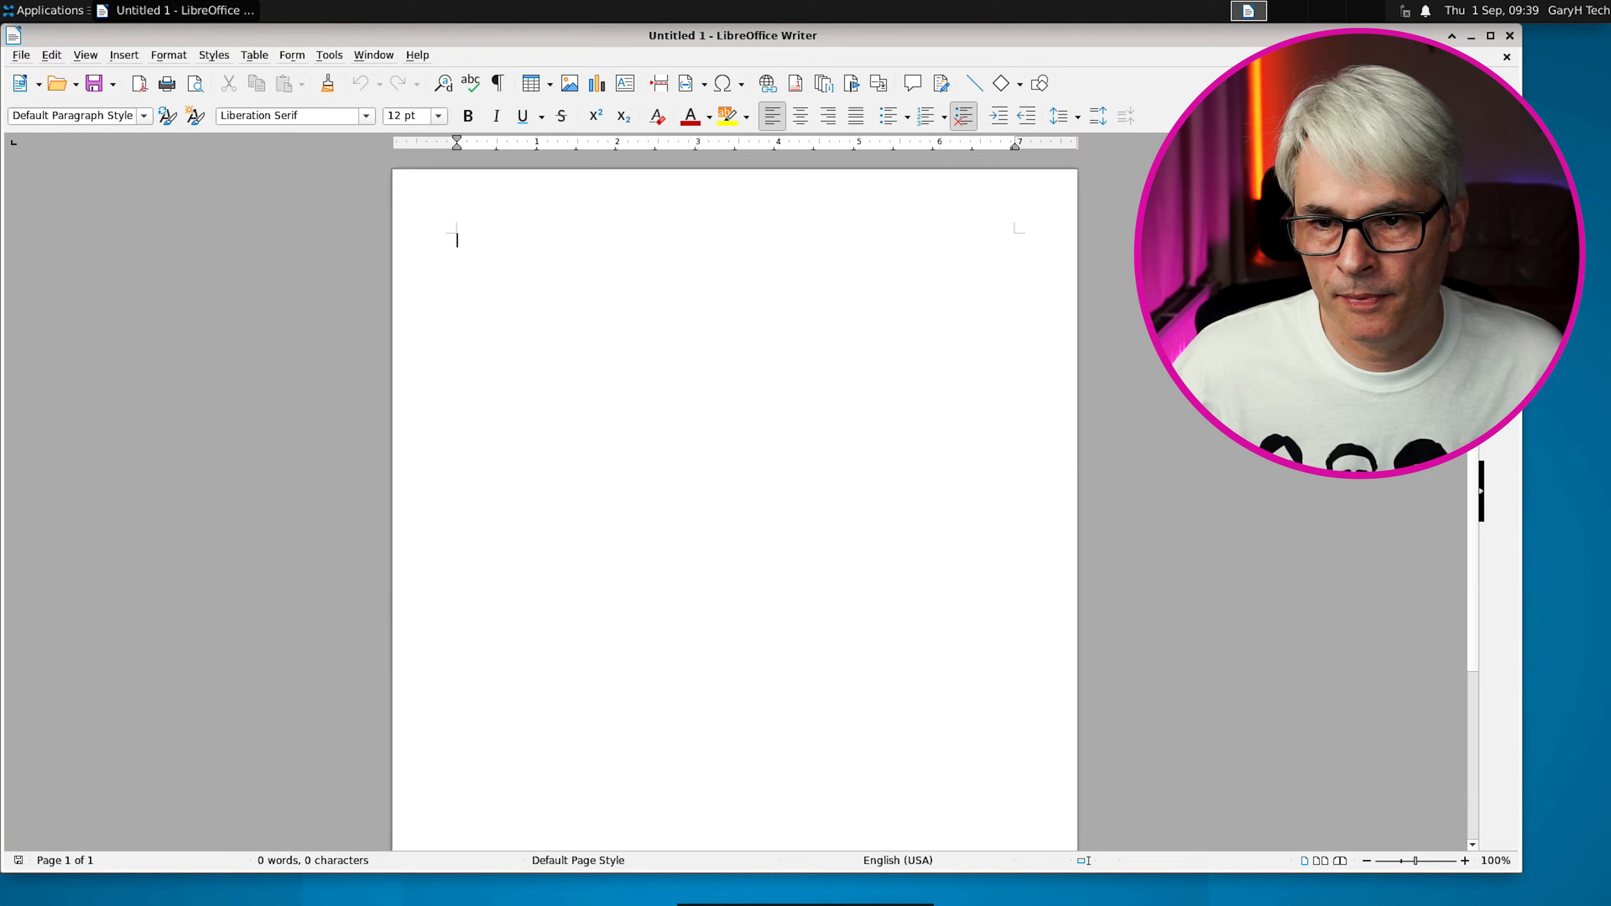
{"action": "left_click", "coordinate": [1509, 36]}
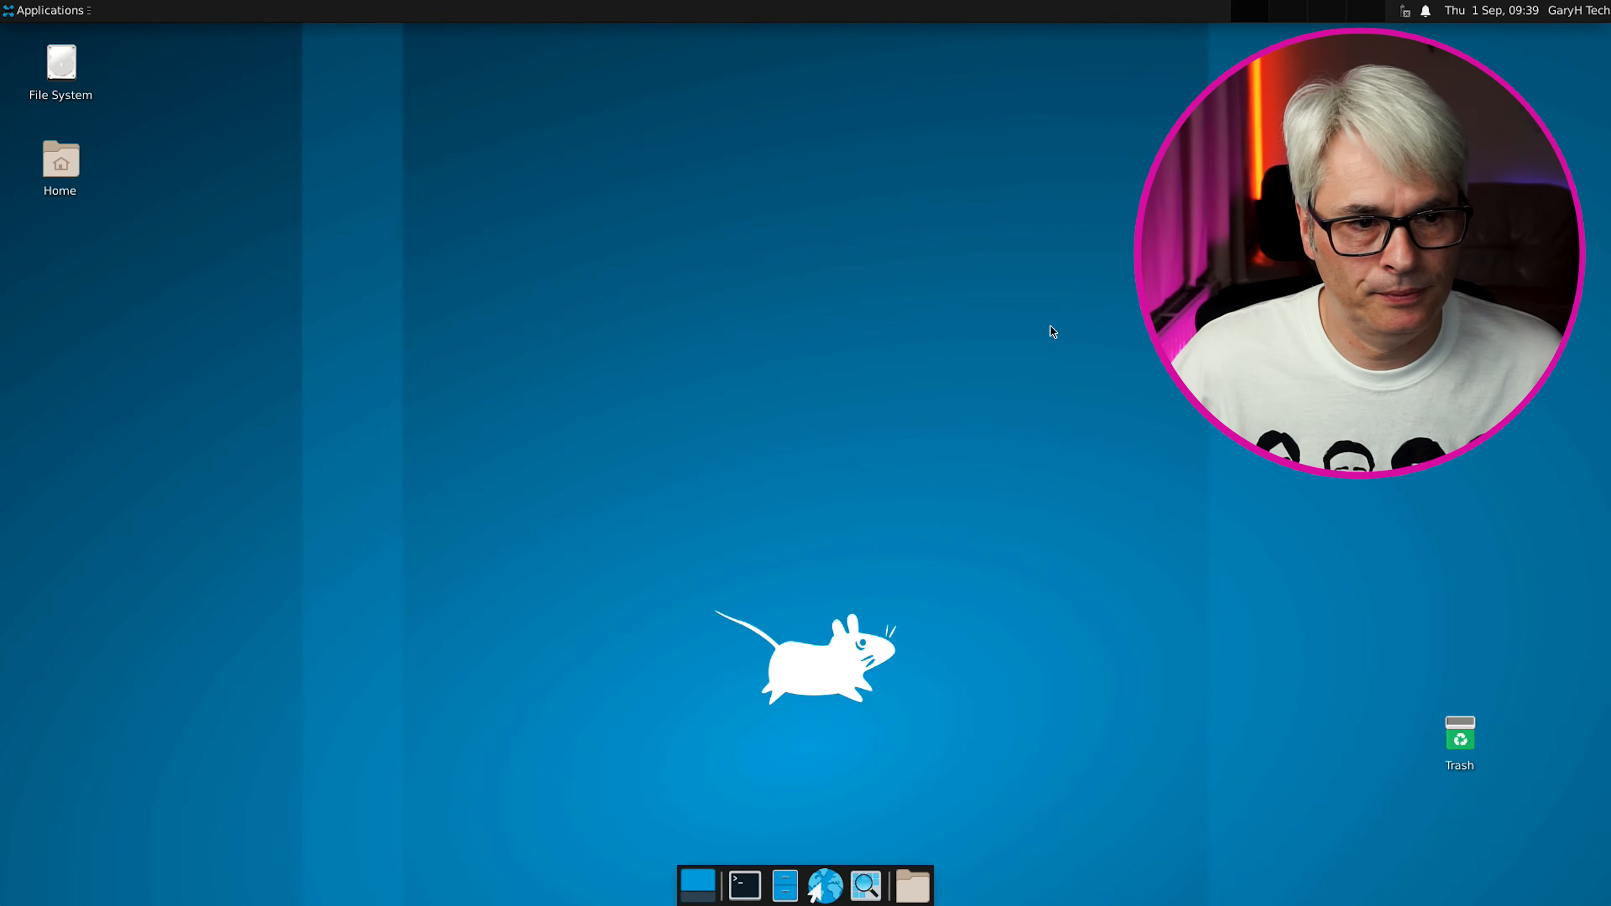
Launch OBS Studio from Applications > Multimedia
{"action": "left_click", "coordinate": [67, 12]}
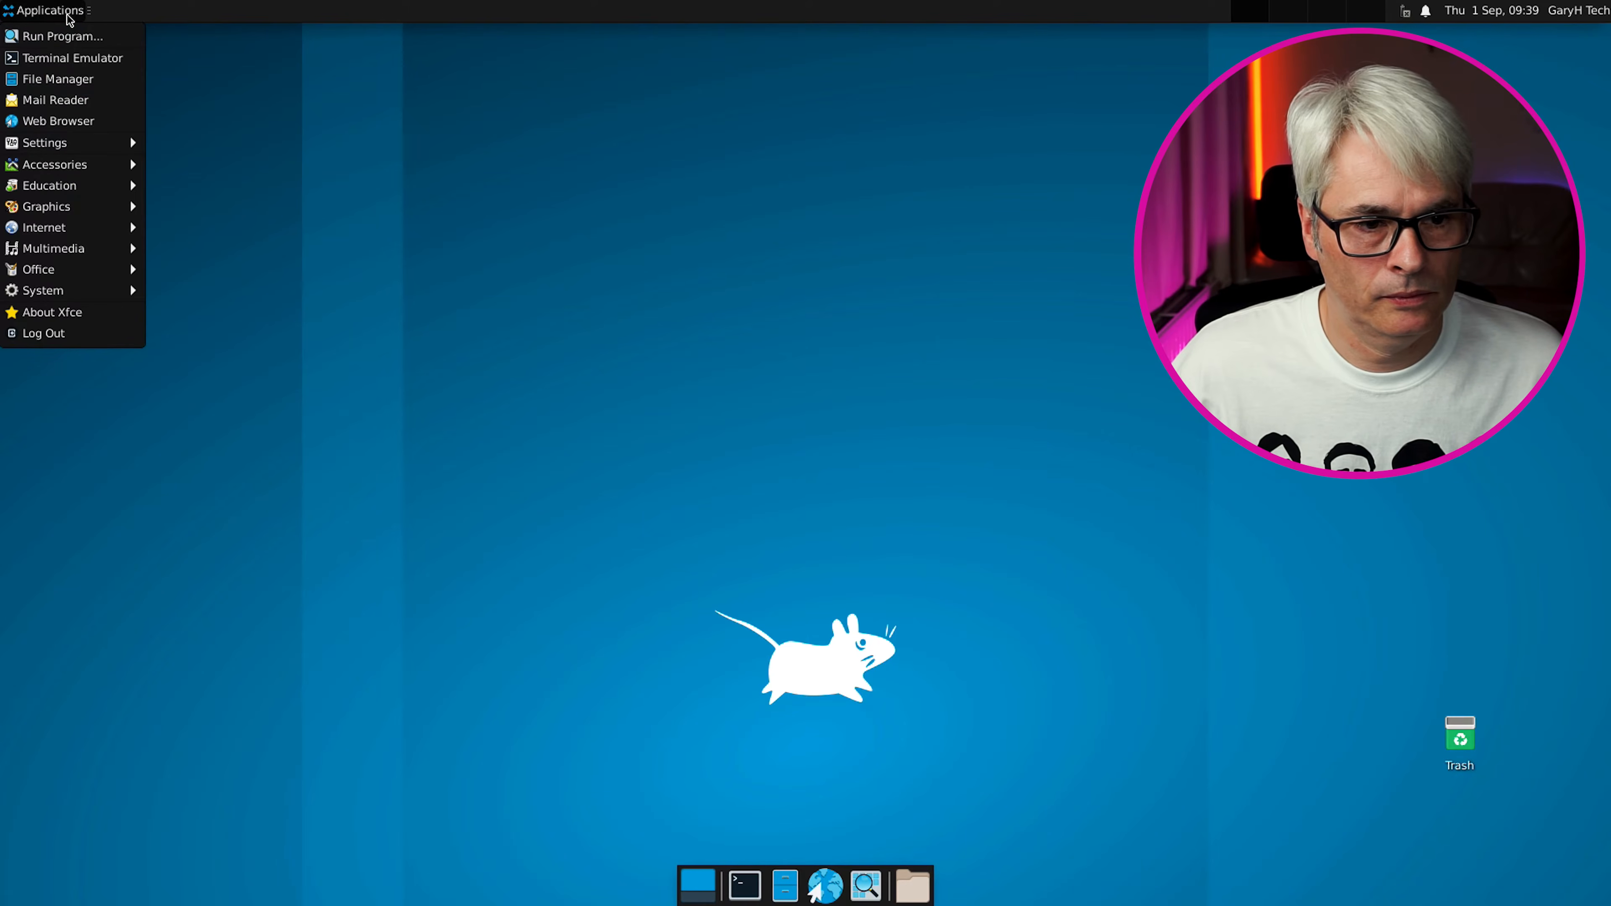
{"action": "mouse_move", "coordinate": [123, 249]}
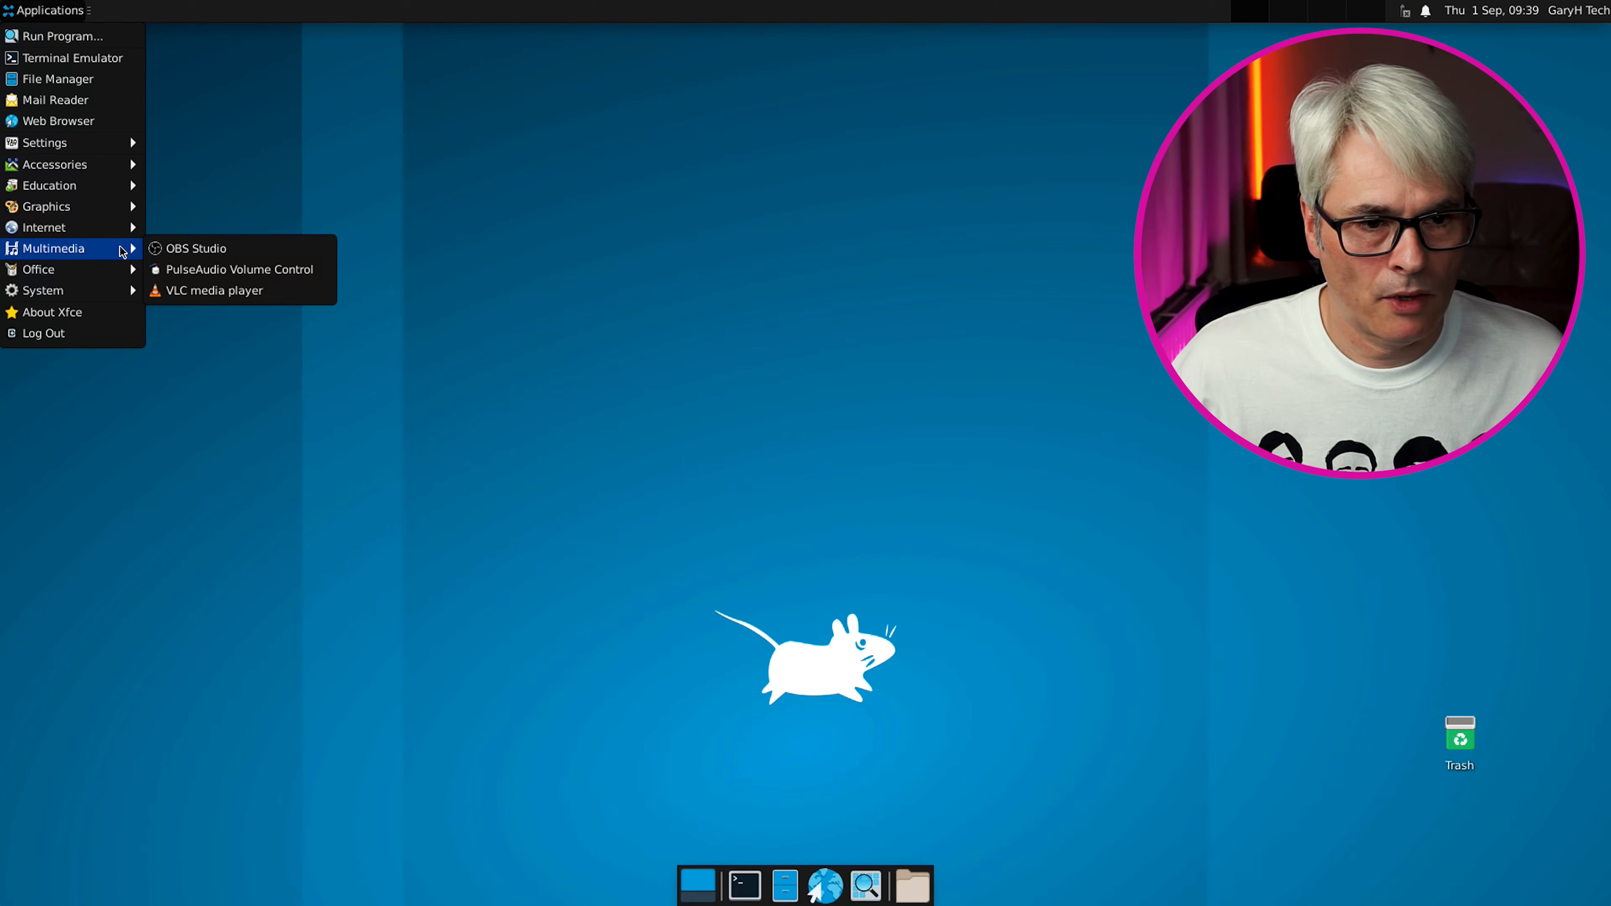
{"action": "left_click", "coordinate": [206, 249]}
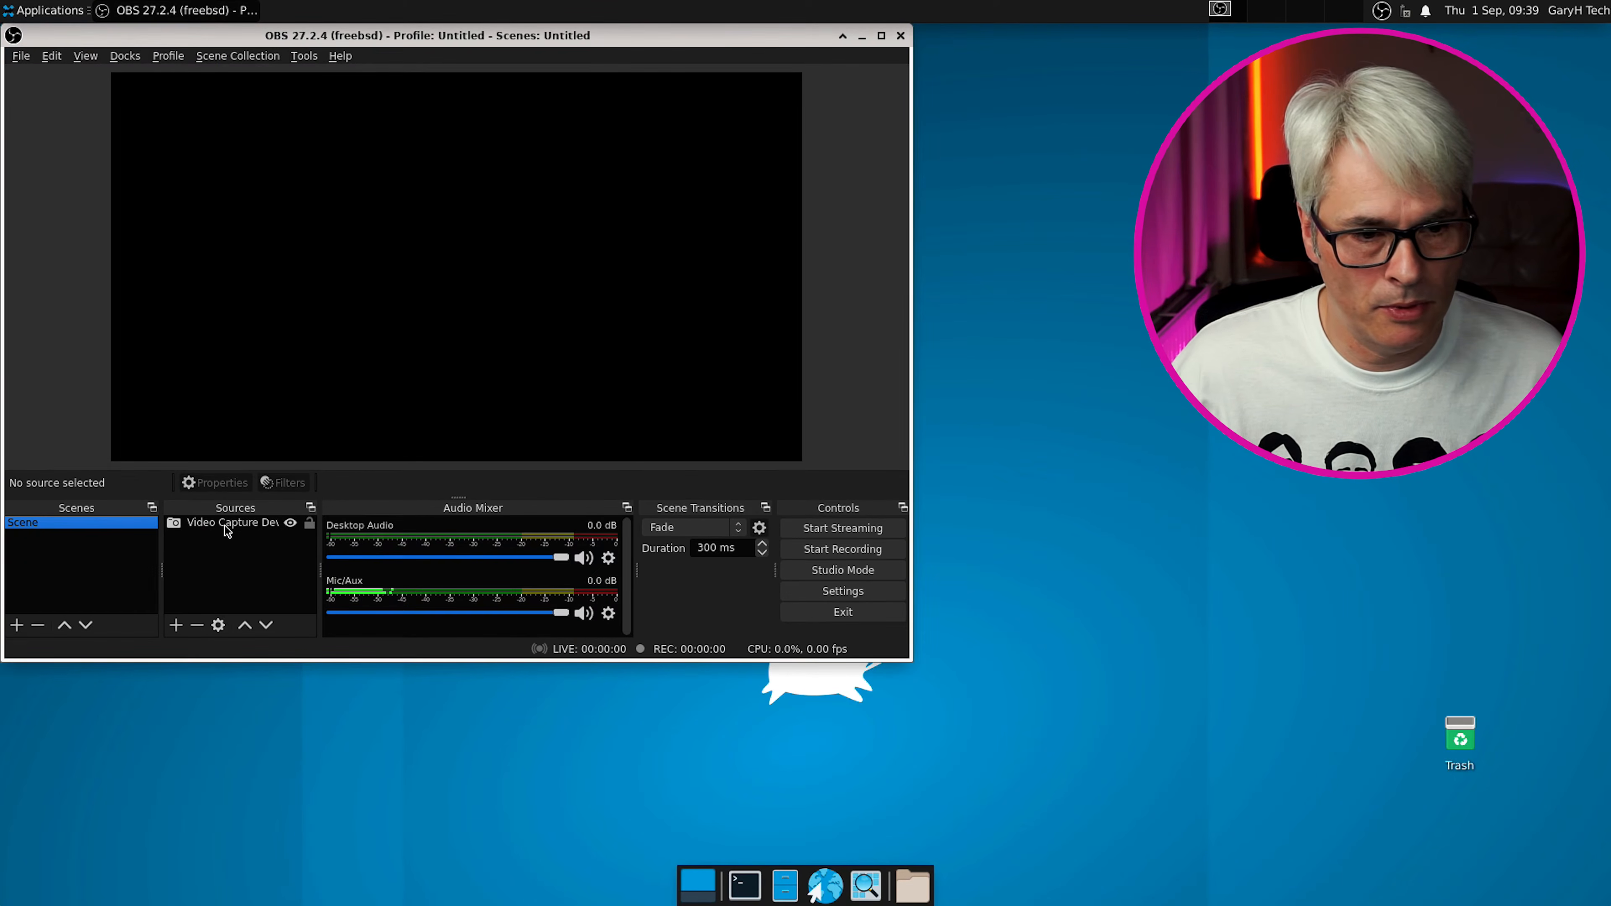
Inspect the Video Capture Device source's properties, which list no device, then close OBS Studio
{"action": "double_click", "coordinate": [228, 525]}
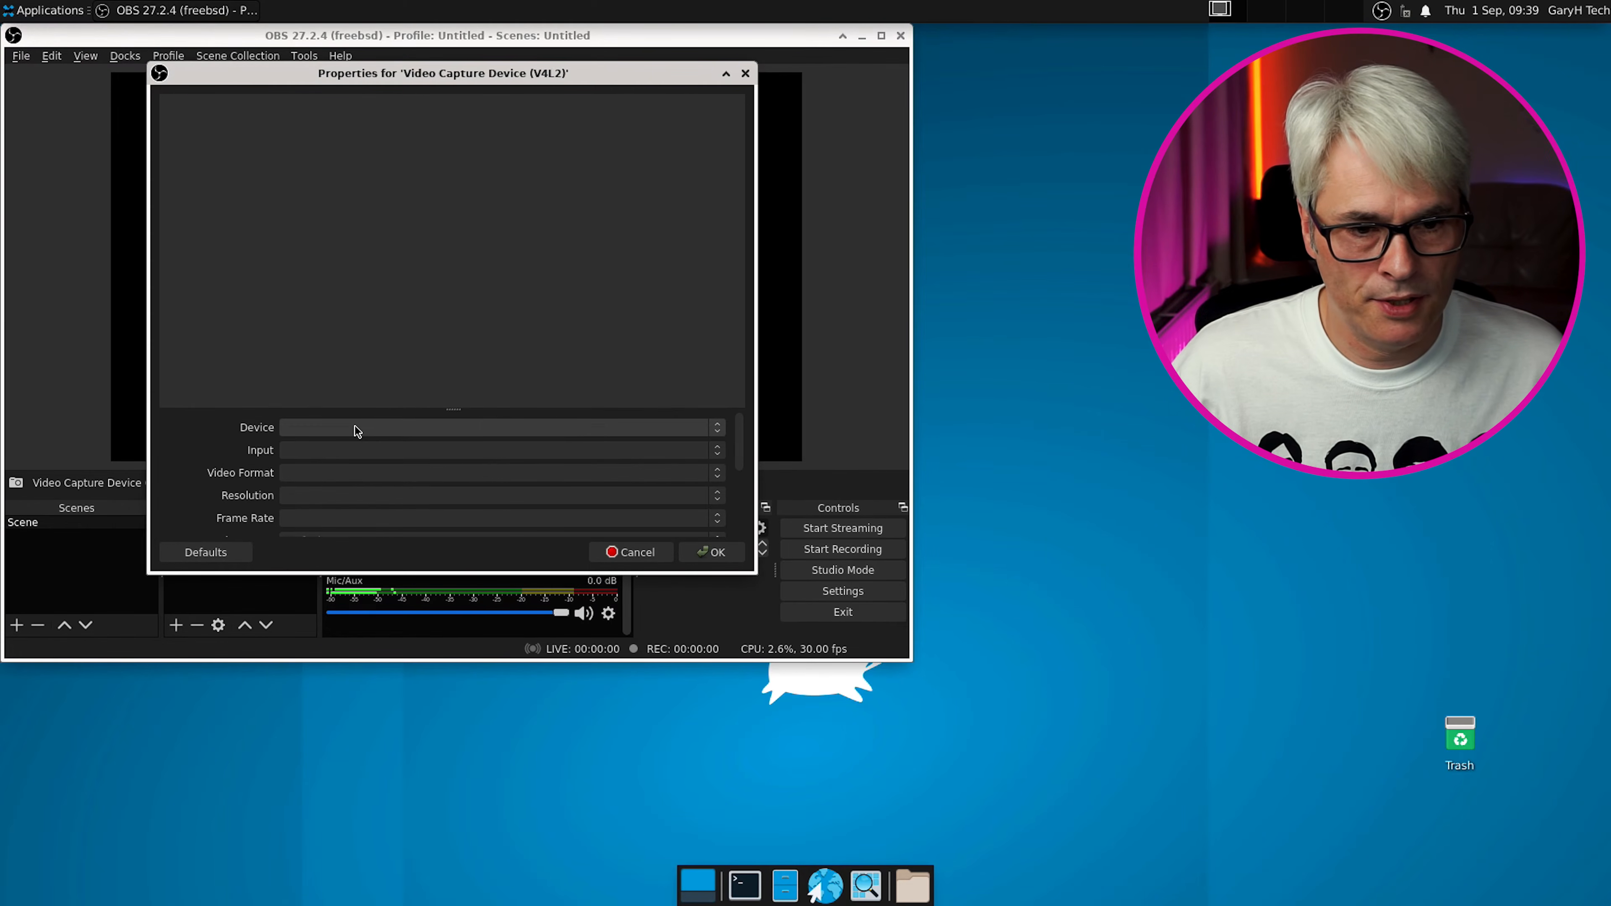
{"action": "left_click_drag", "start_coordinate": [738, 434], "coordinate": [721, 405]}
{"action": "left_click", "coordinate": [619, 553]}
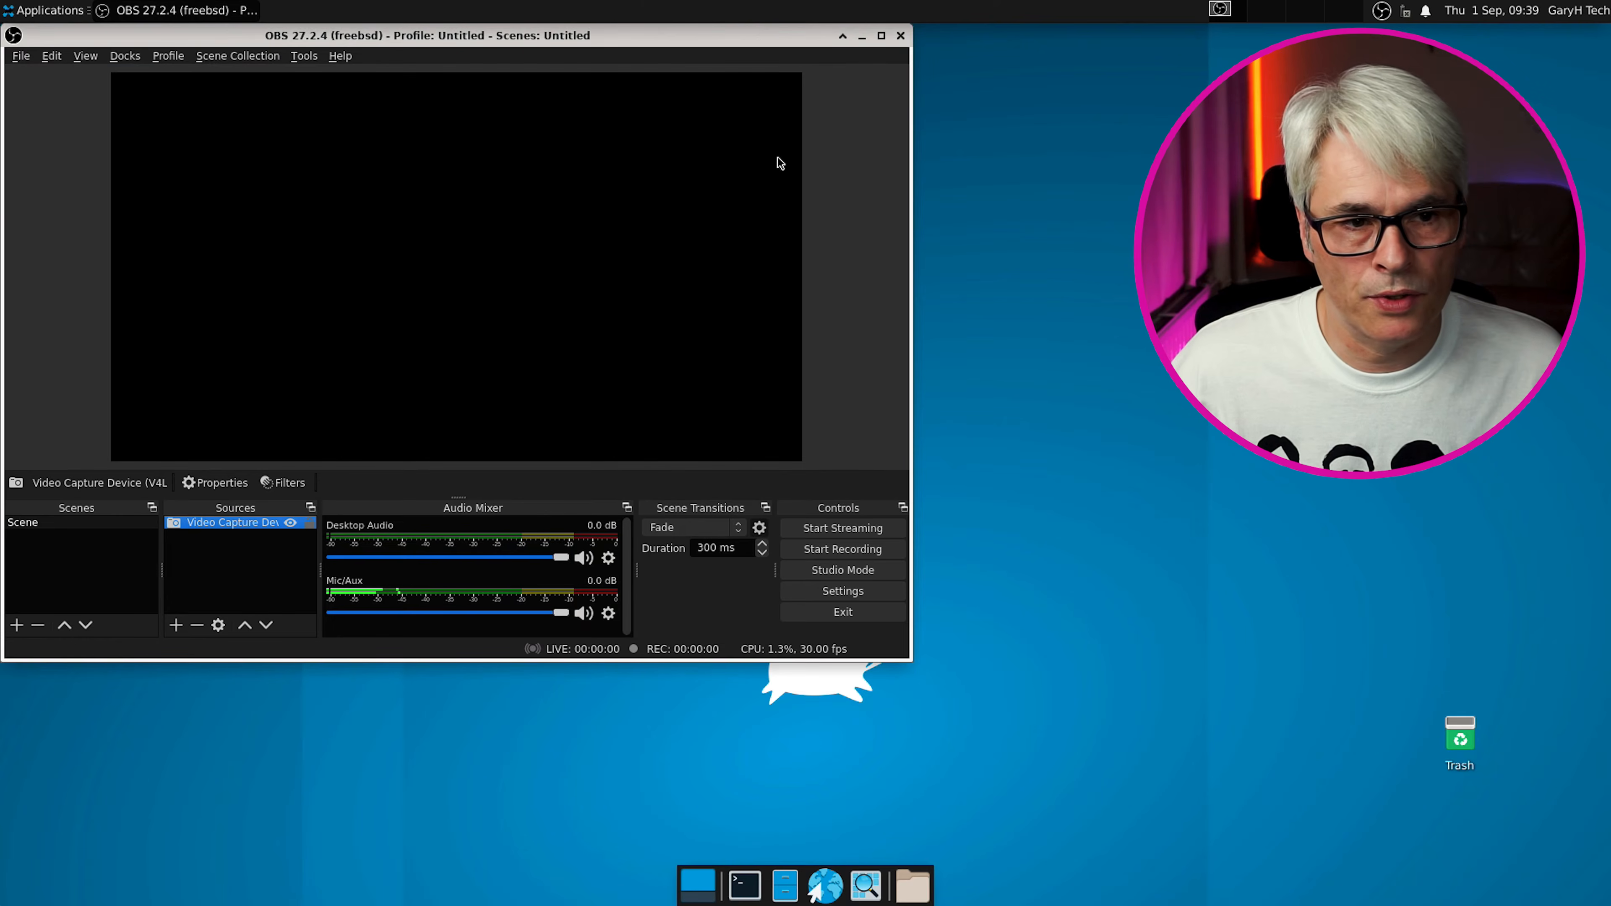
{"action": "left_click", "coordinate": [901, 36]}
{"action": "left_click", "coordinate": [44, 9]}
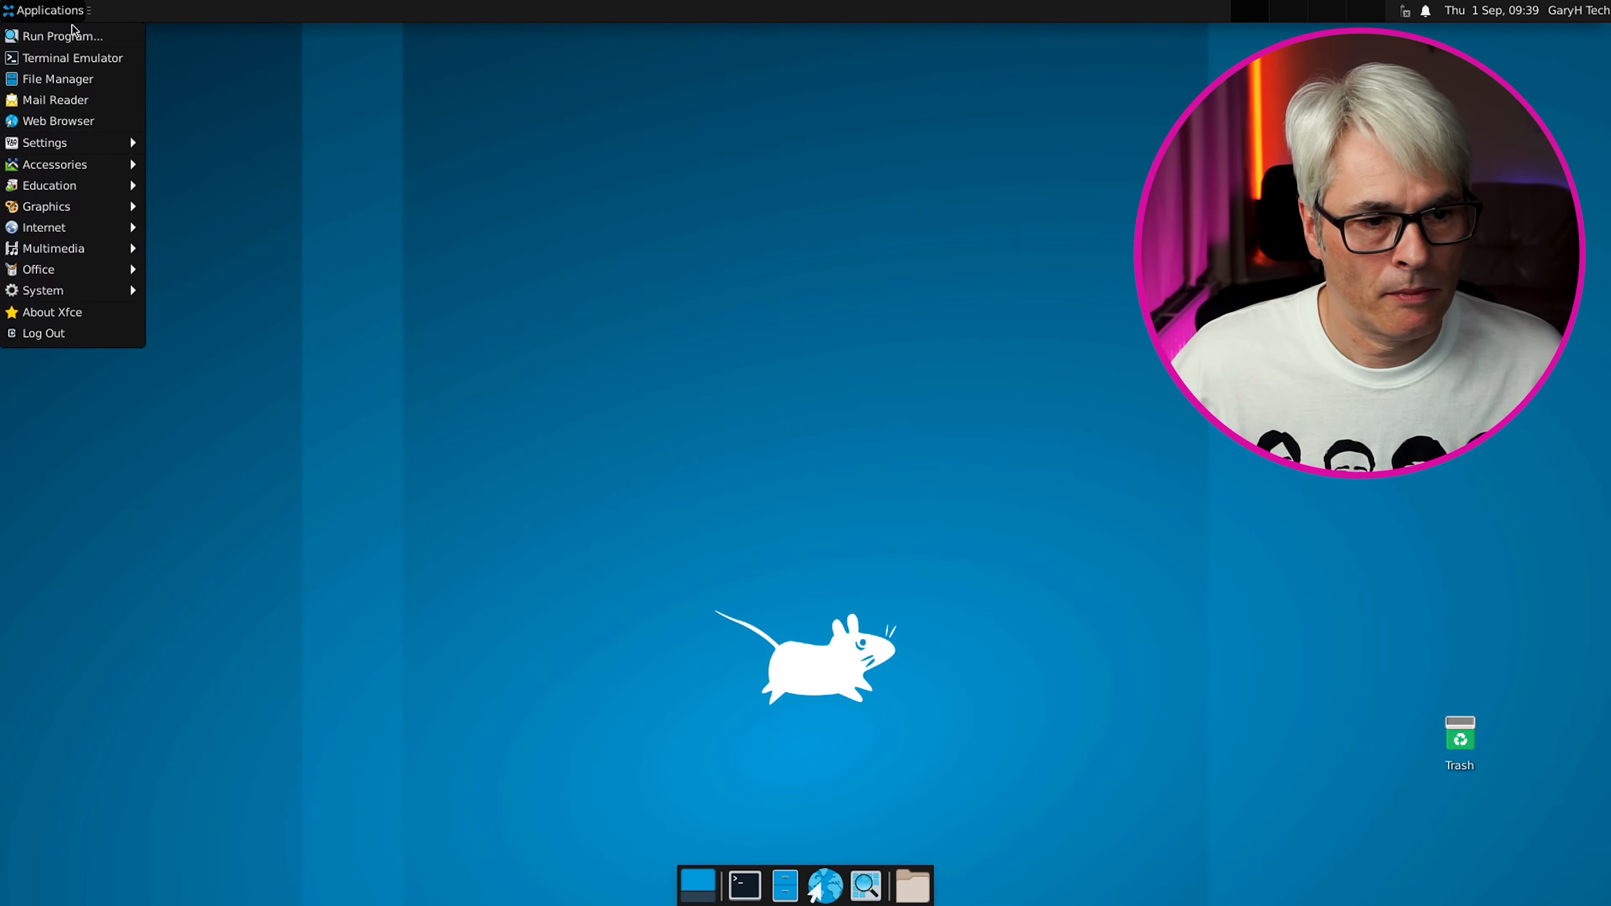
{"action": "mouse_move", "coordinate": [85, 276]}
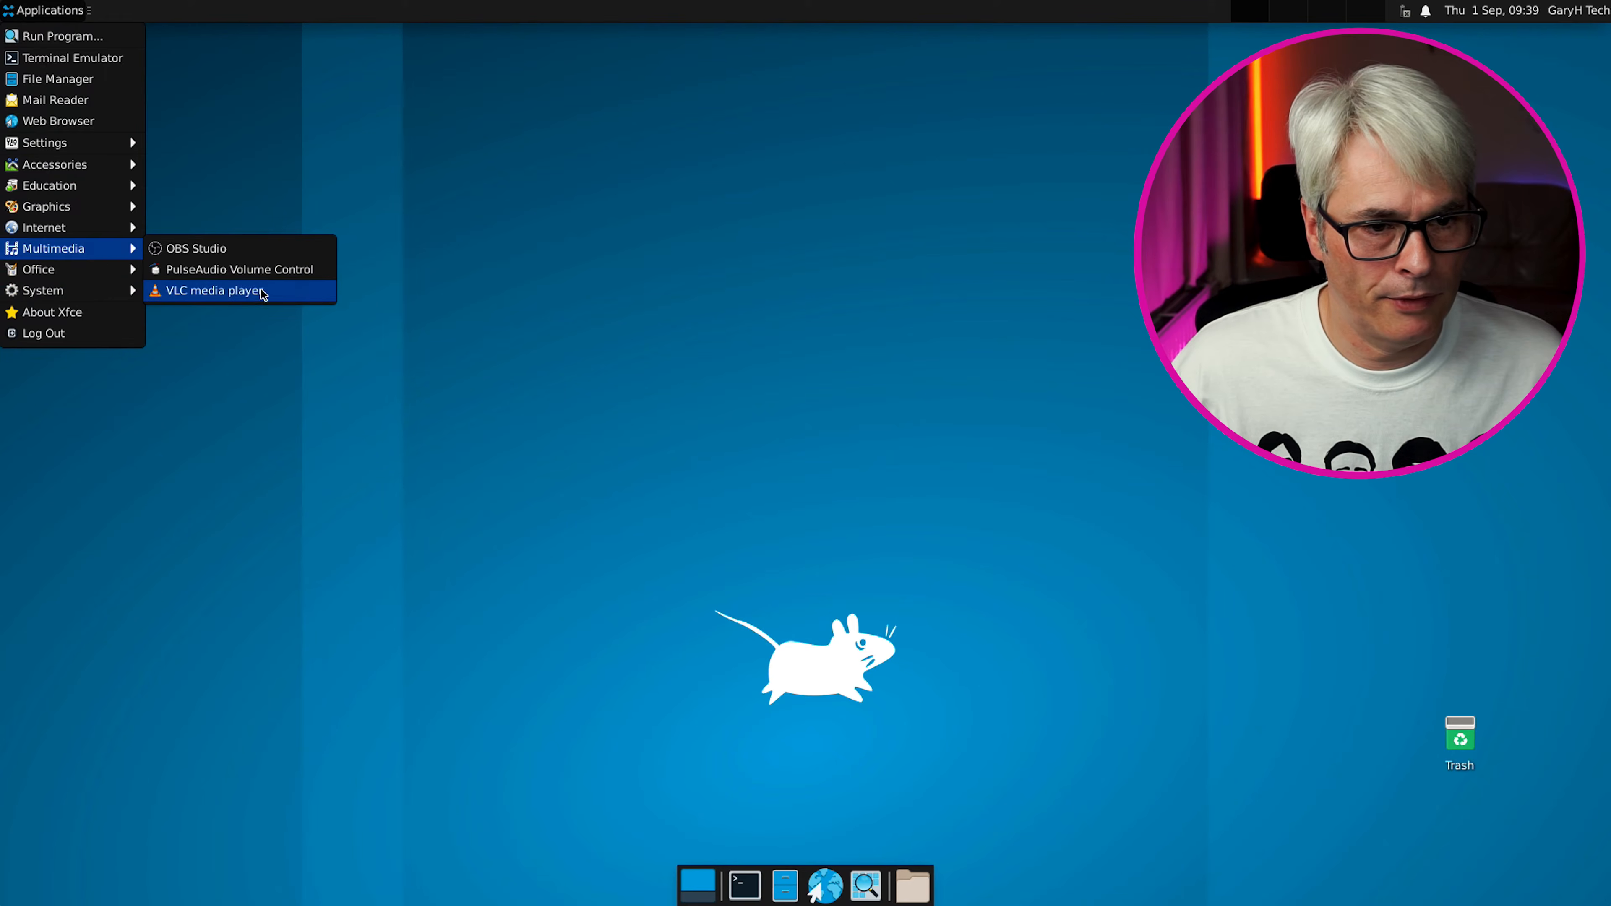
{"action": "left_click", "coordinate": [260, 291]}
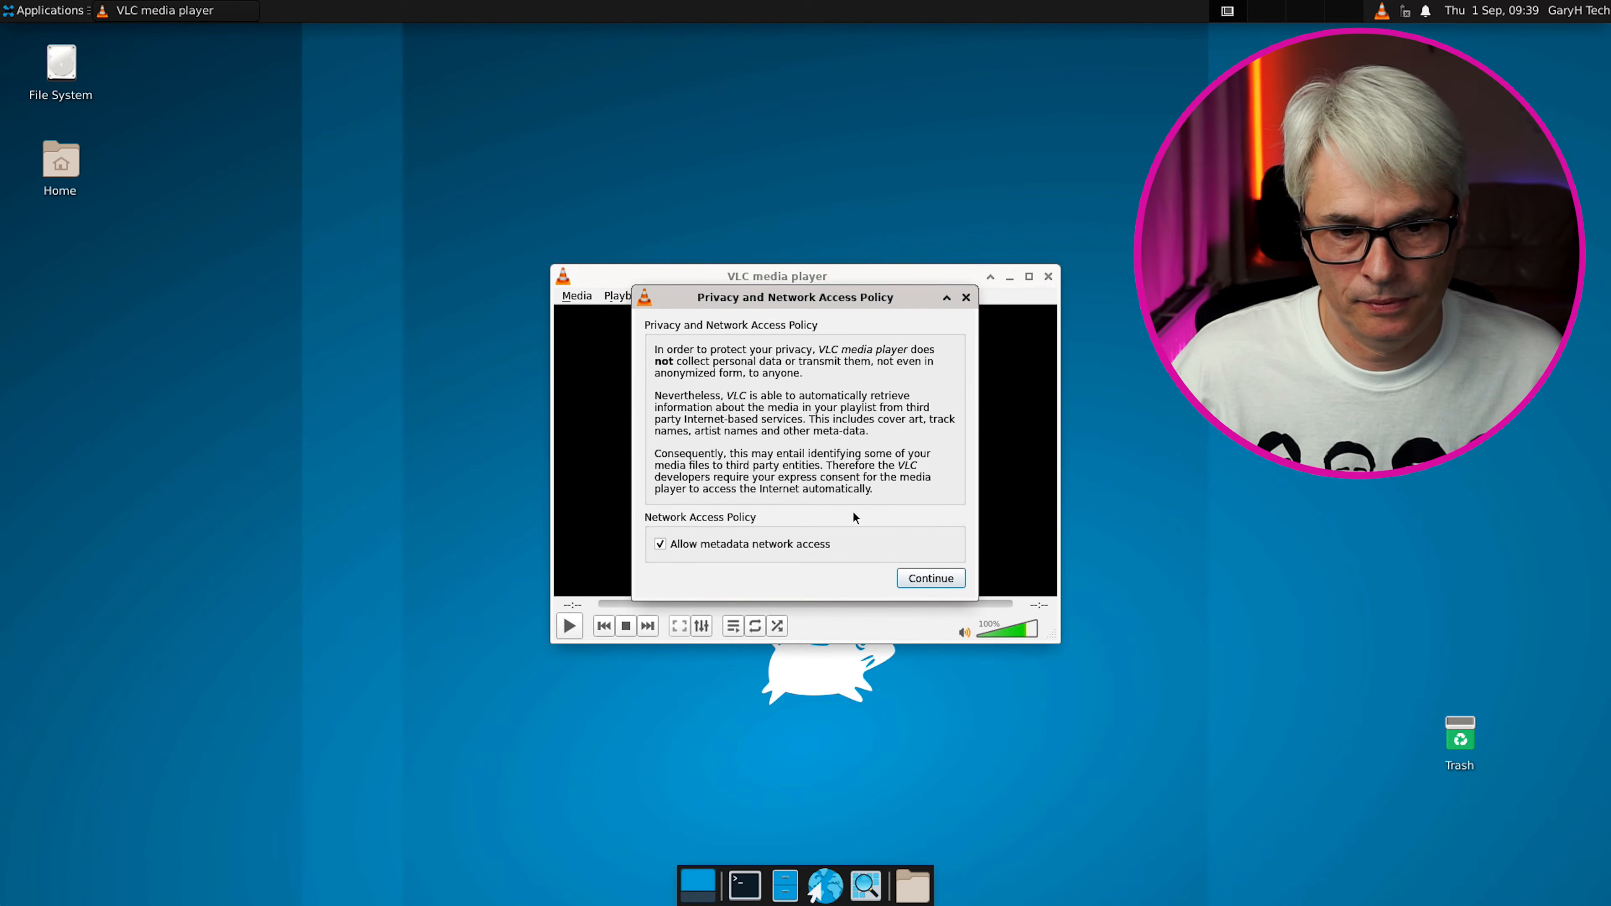
{"action": "left_click", "coordinate": [926, 580]}
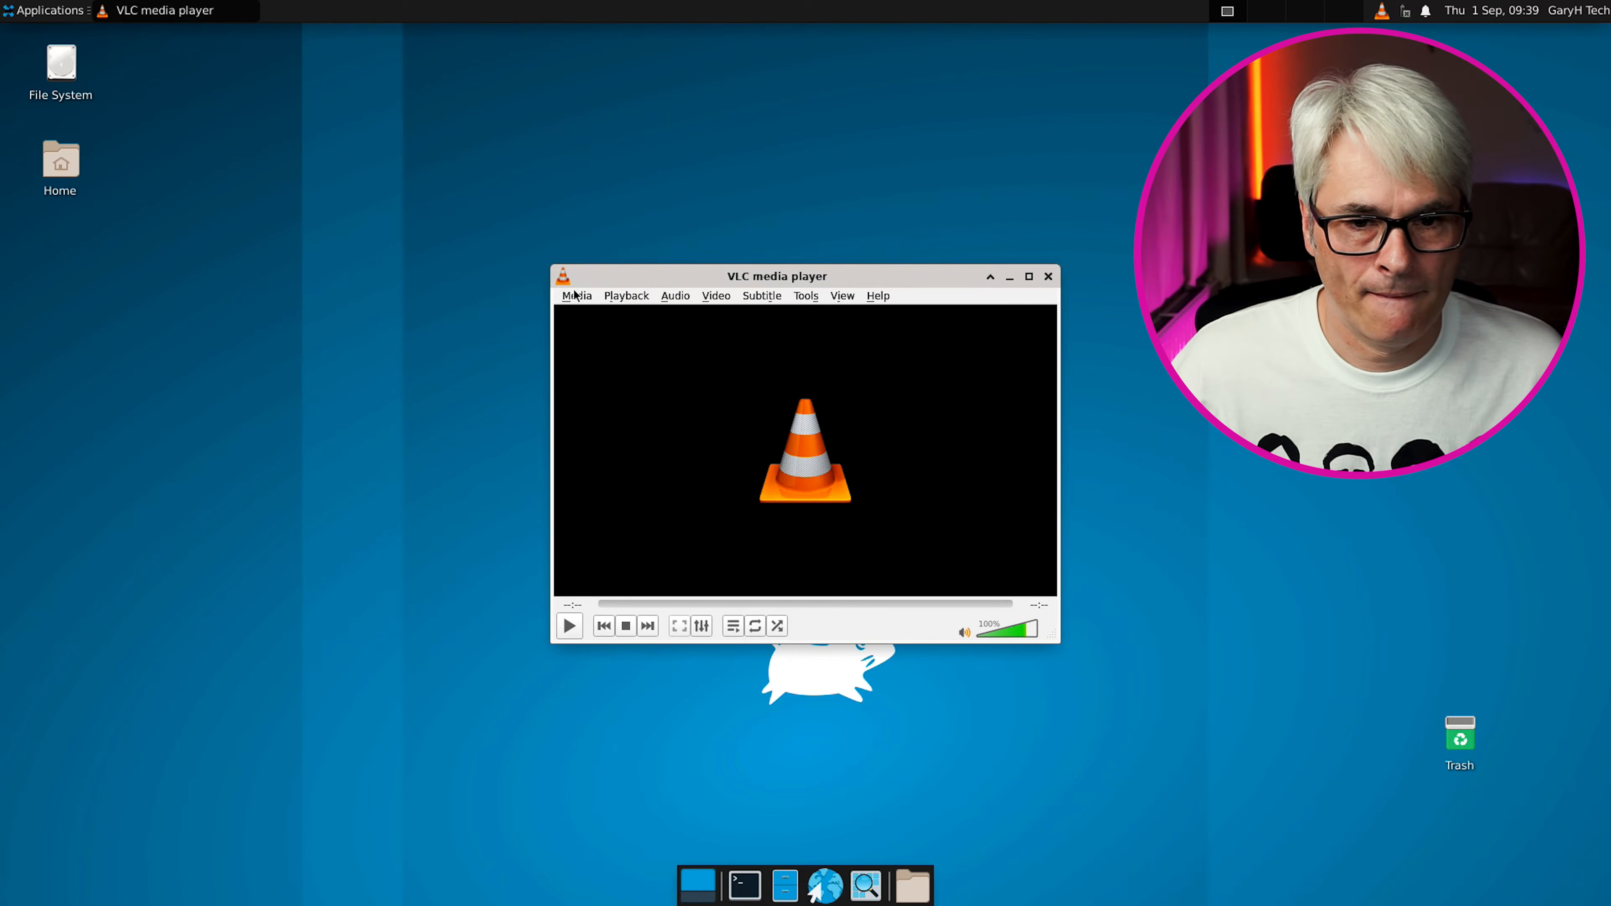
{"action": "left_click", "coordinate": [1048, 278]}
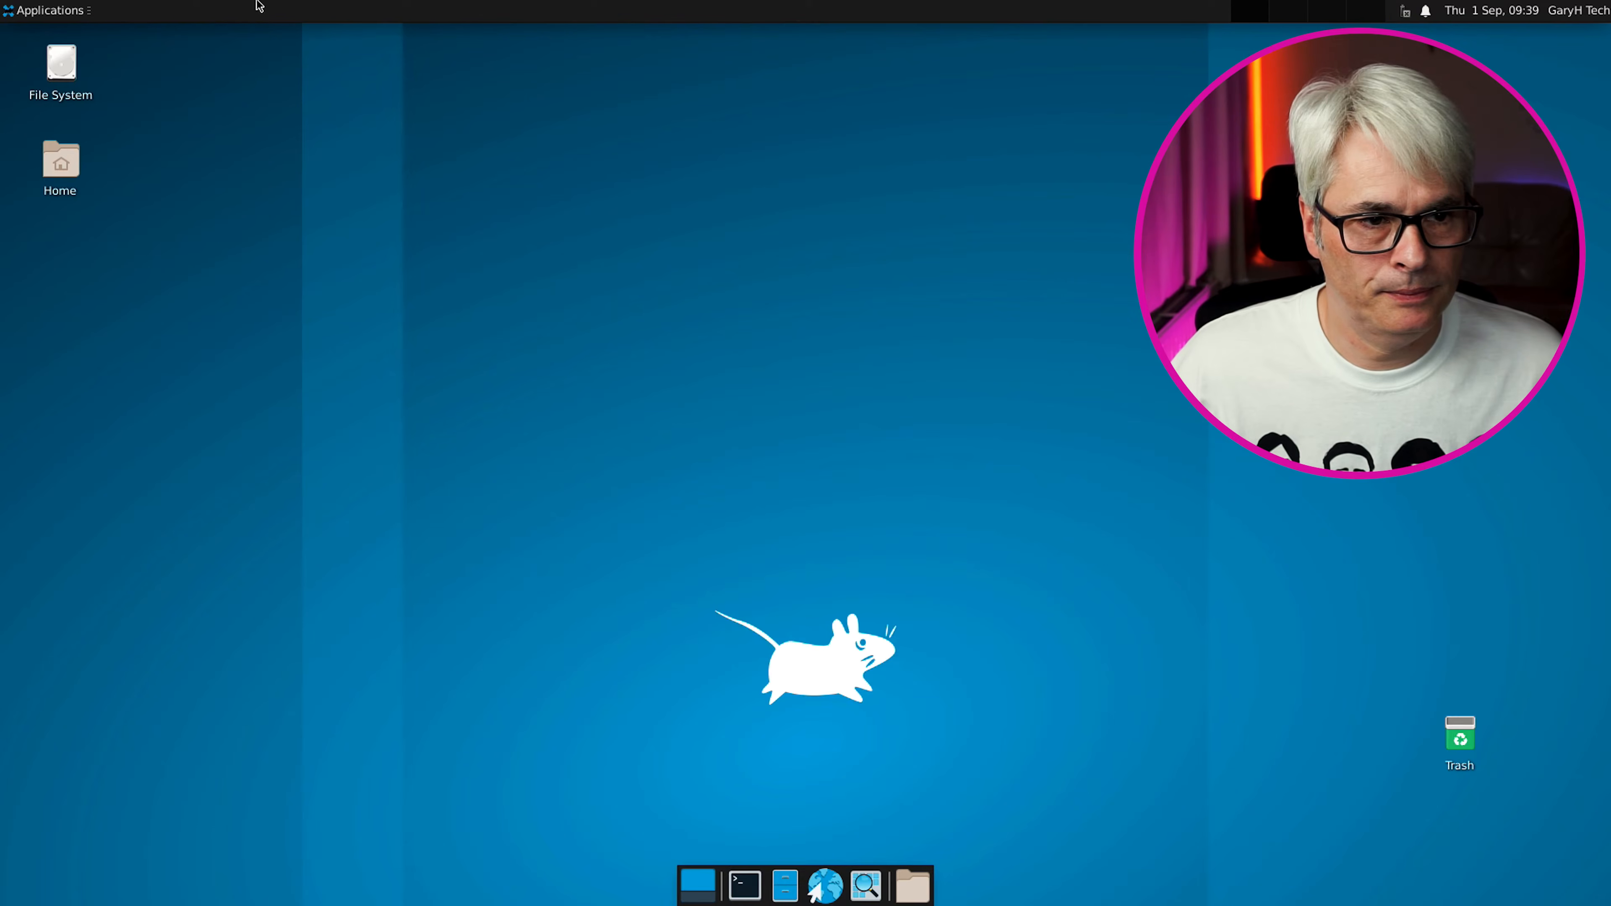
{"action": "left_click", "coordinate": [54, 17]}
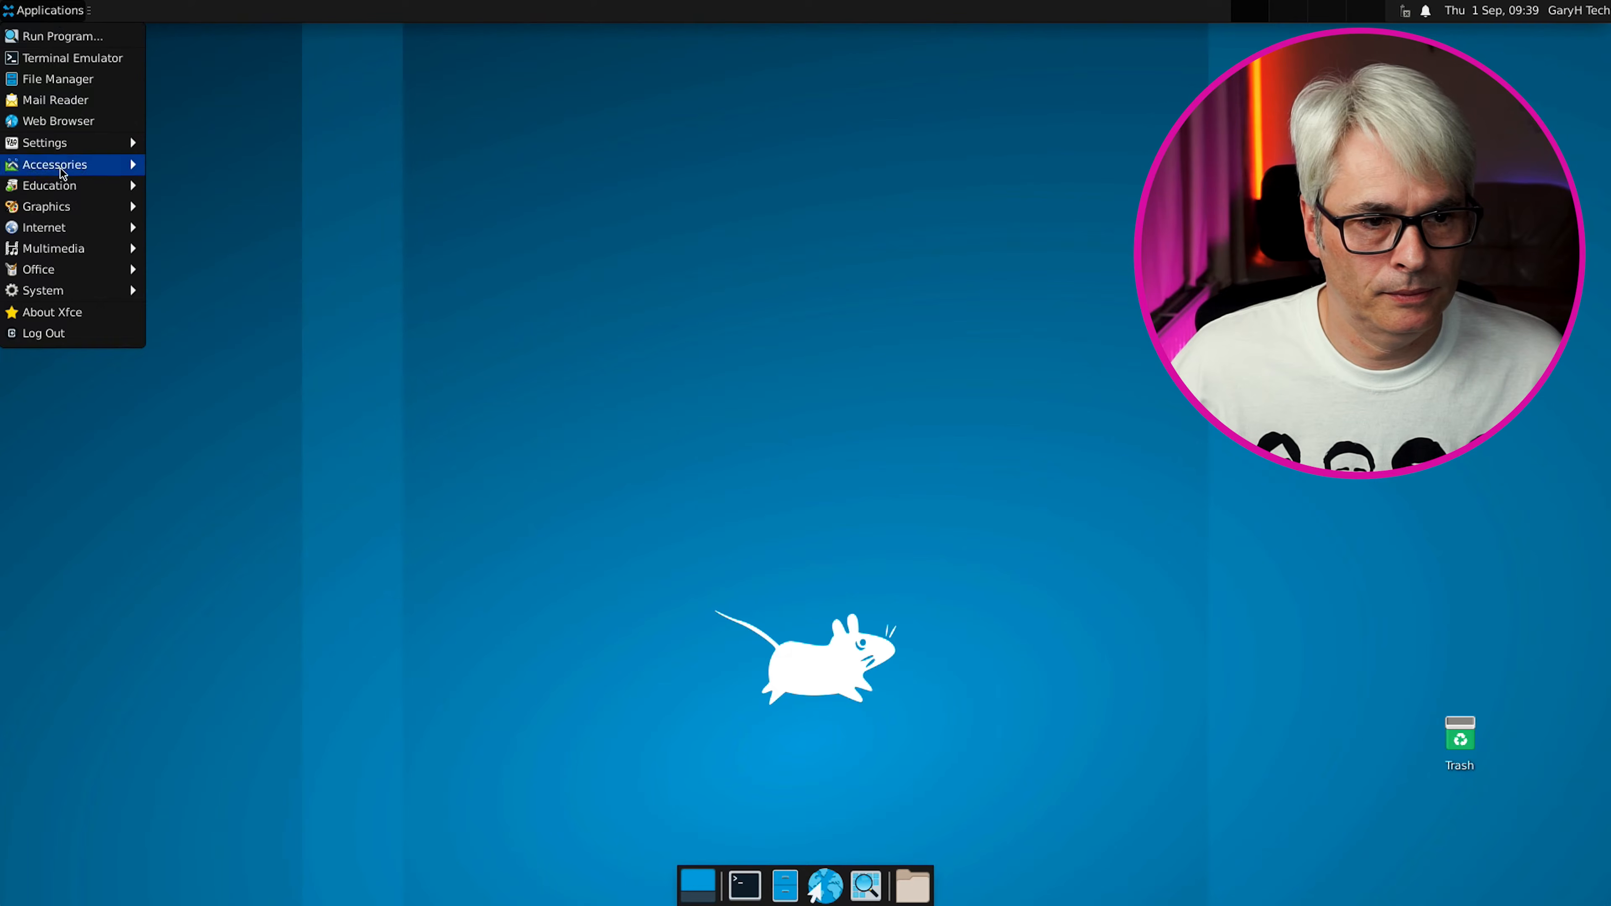
{"action": "mouse_move", "coordinate": [93, 206]}
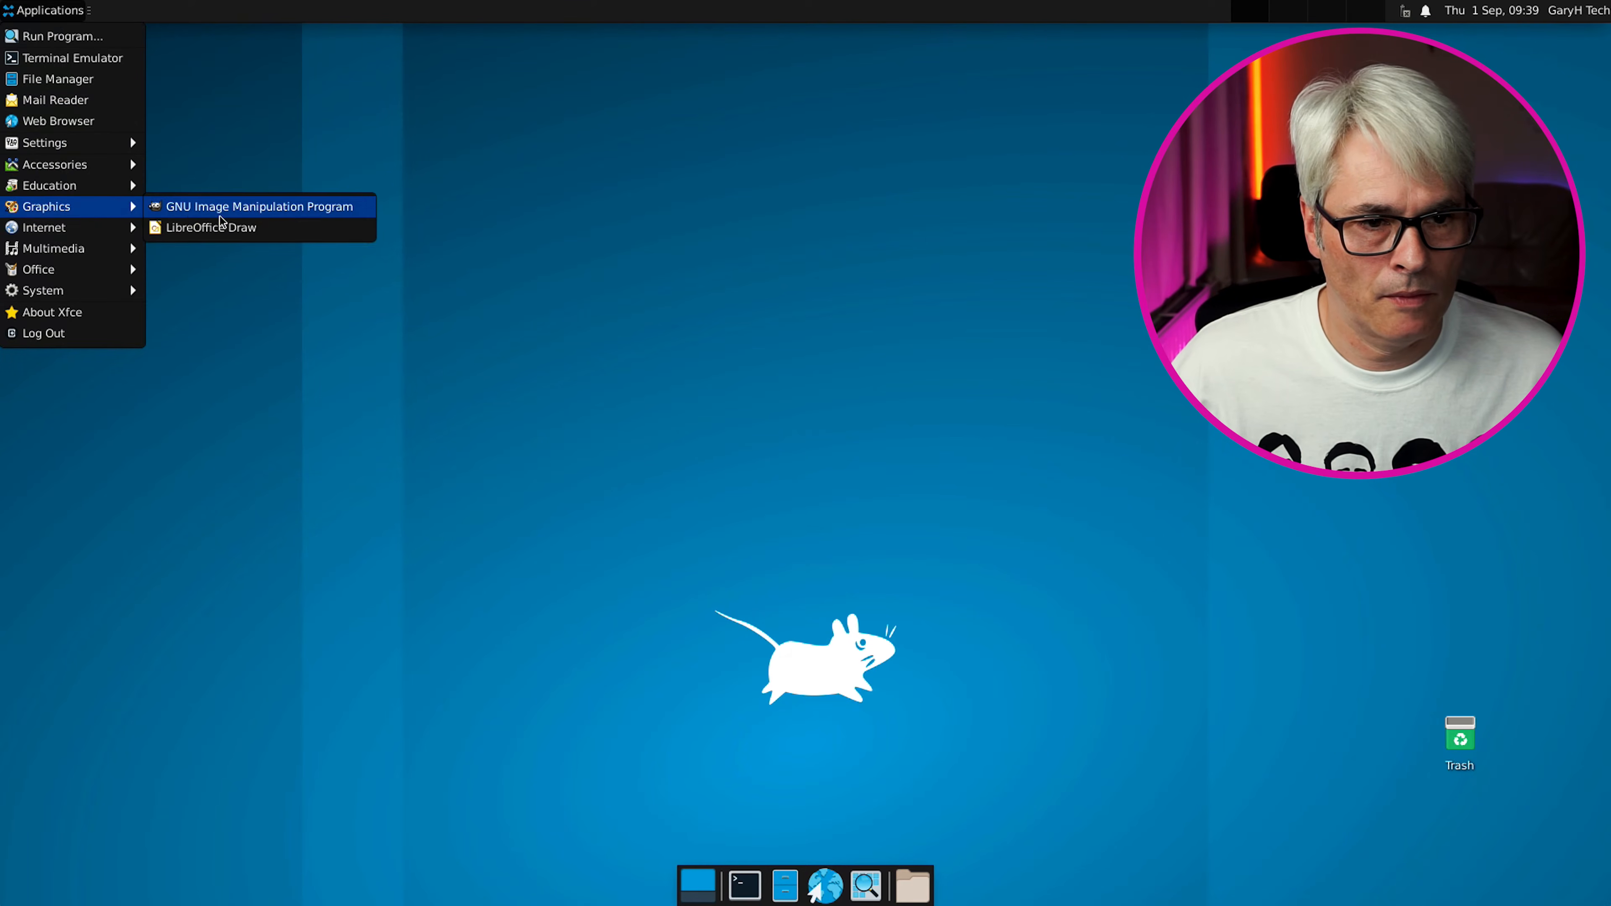
{"action": "left_click", "coordinate": [300, 215]}
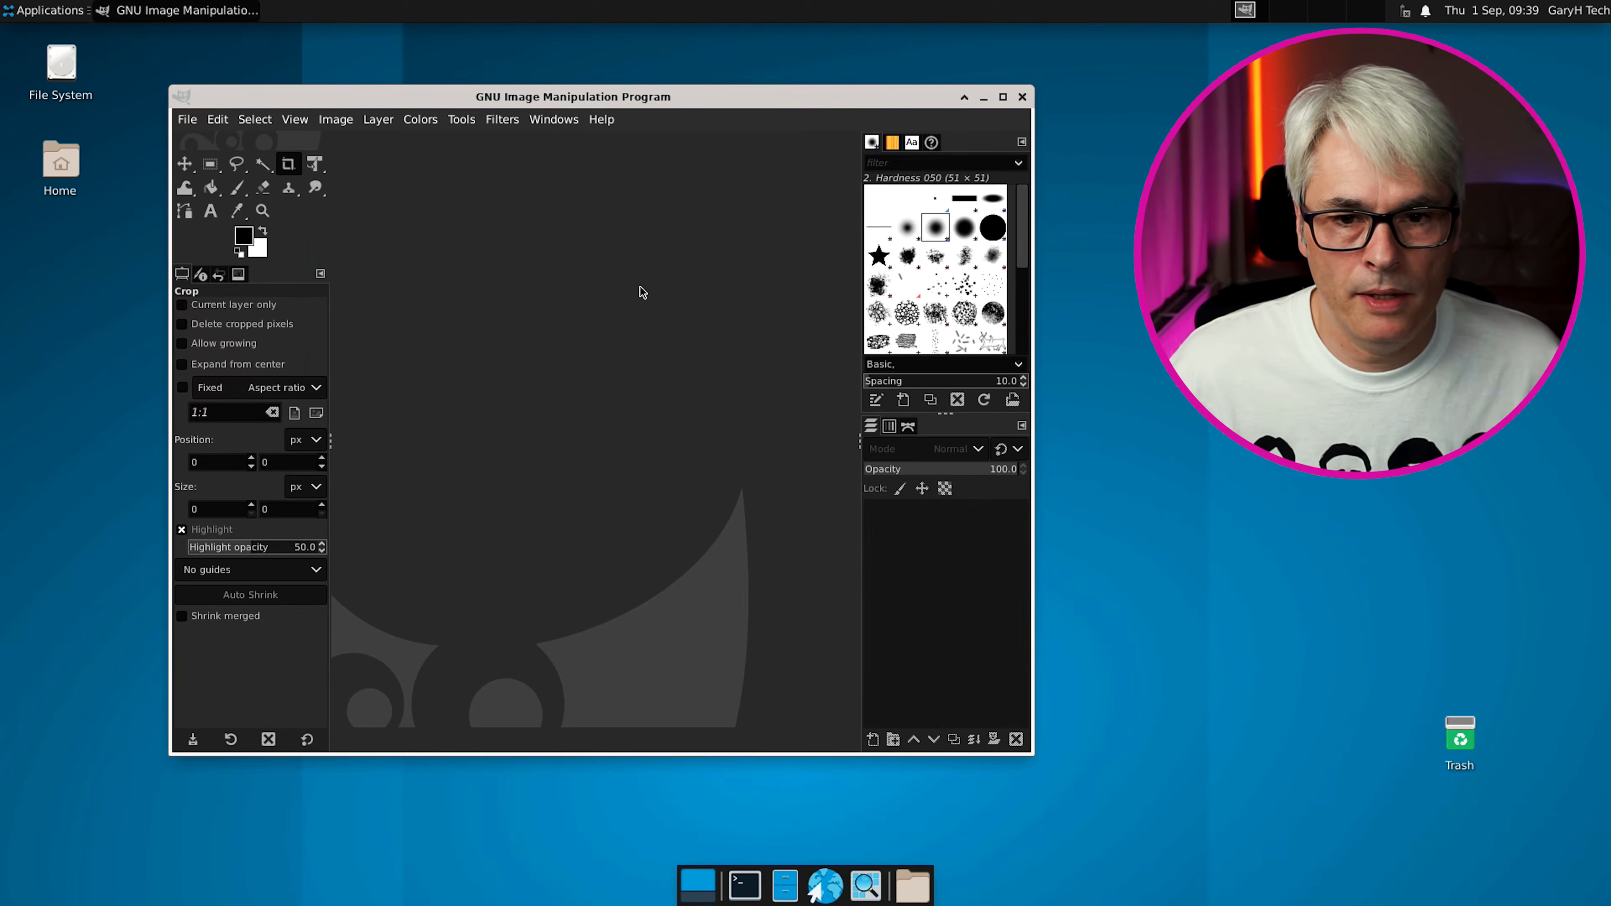
{"action": "left_click", "coordinate": [1022, 98]}
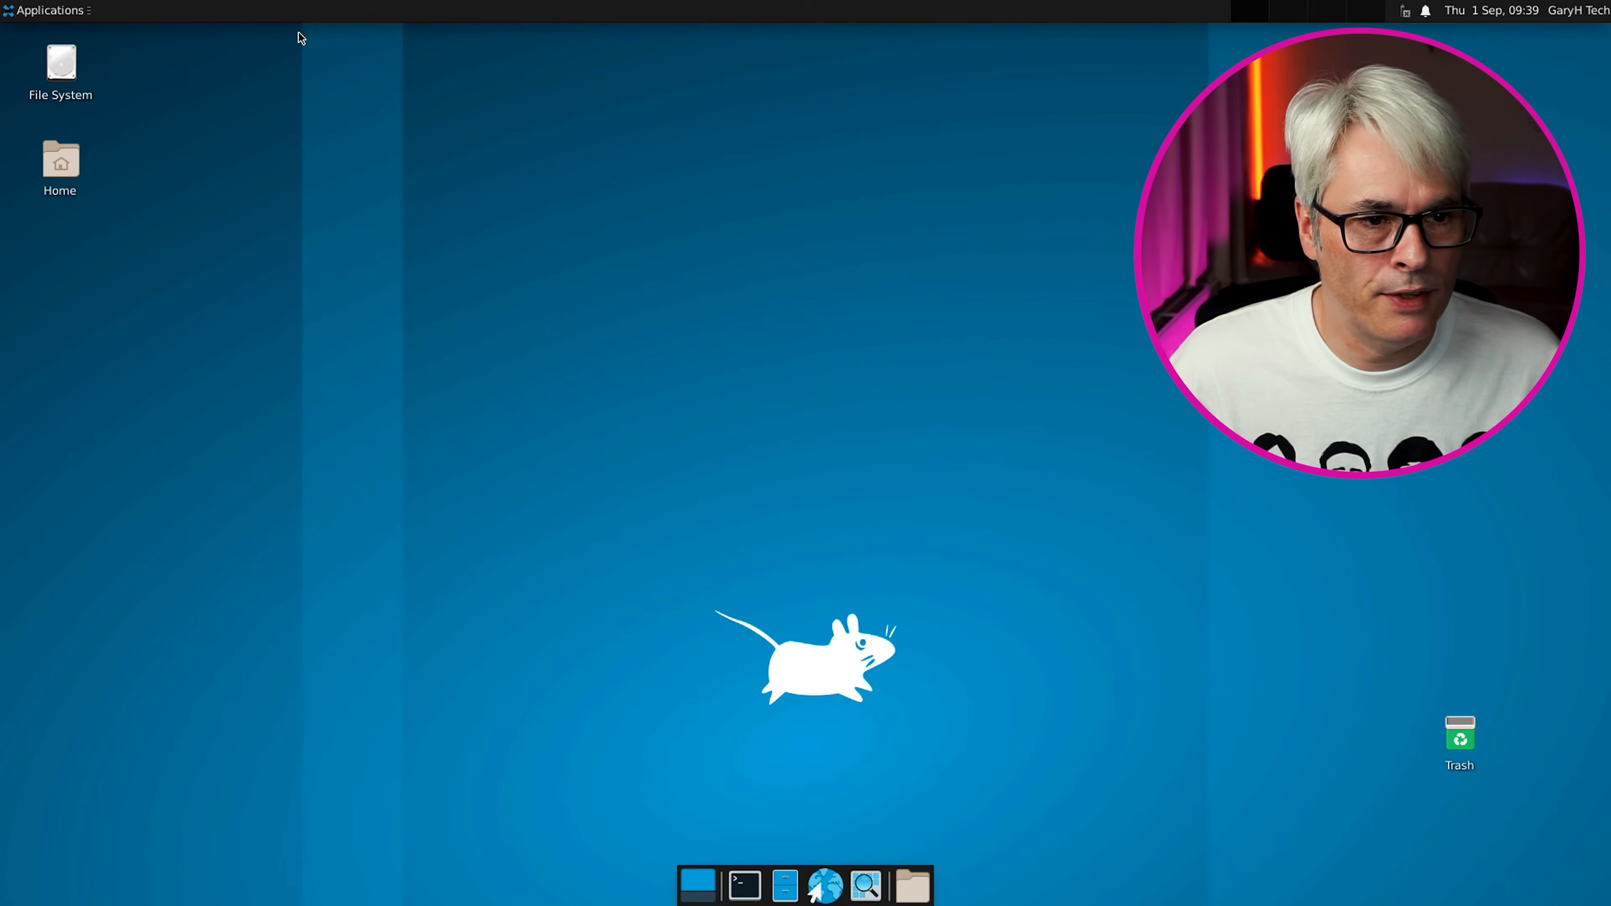
Browse the Applications menu's Settings, Internet and Education submenus, settling on Settings
{"action": "left_click", "coordinate": [55, 13]}
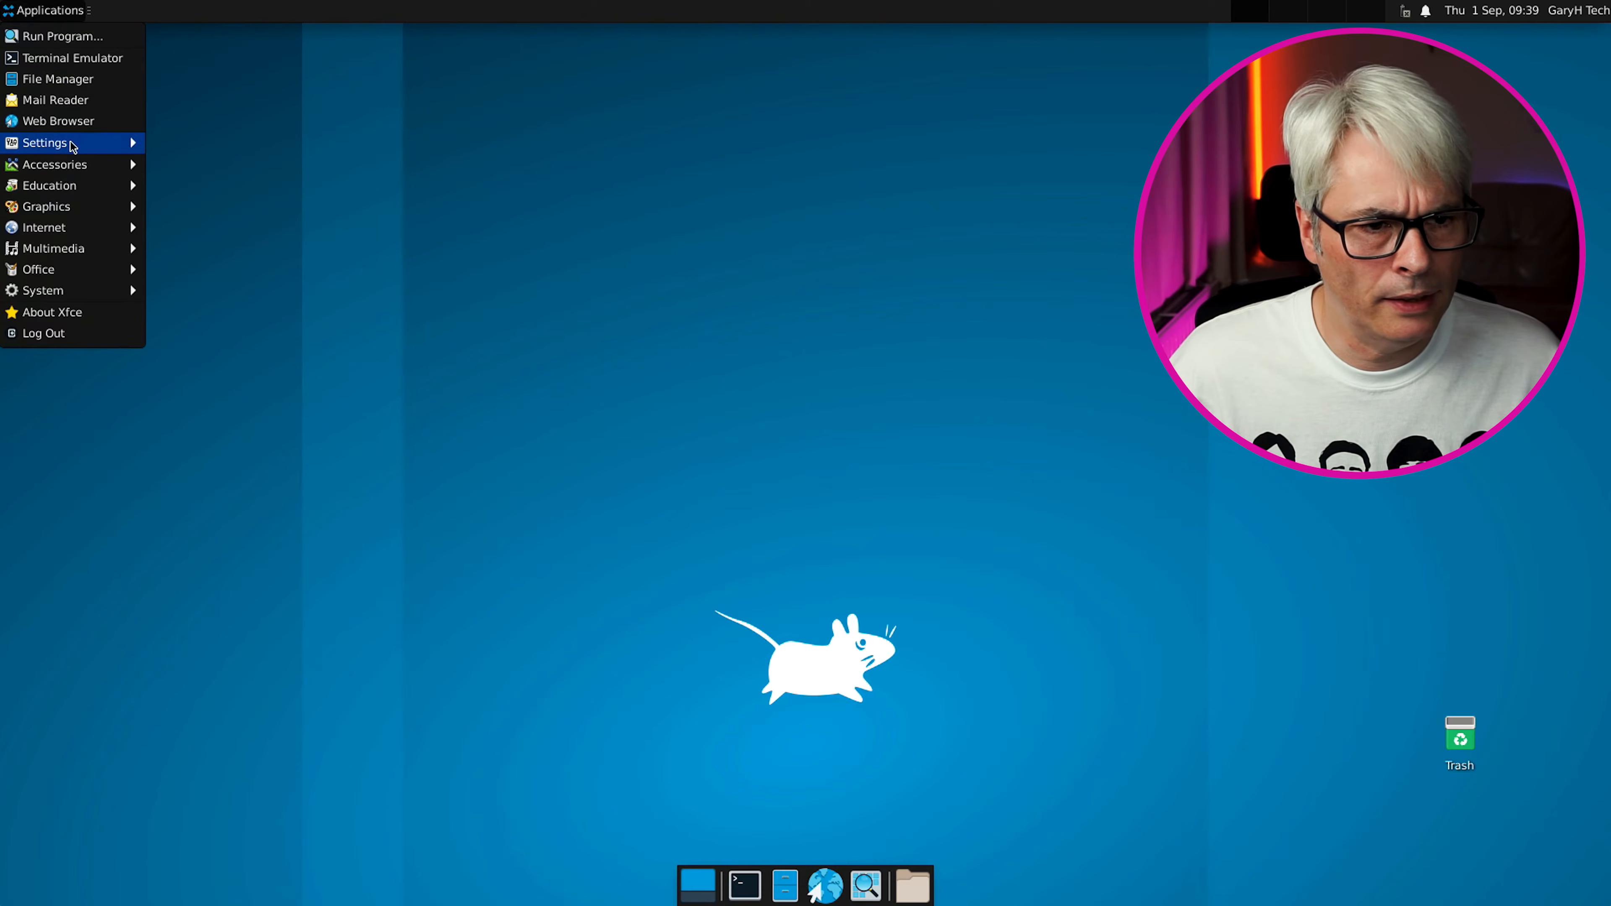
{"action": "mouse_move", "coordinate": [76, 146]}
{"action": "mouse_move", "coordinate": [75, 233]}
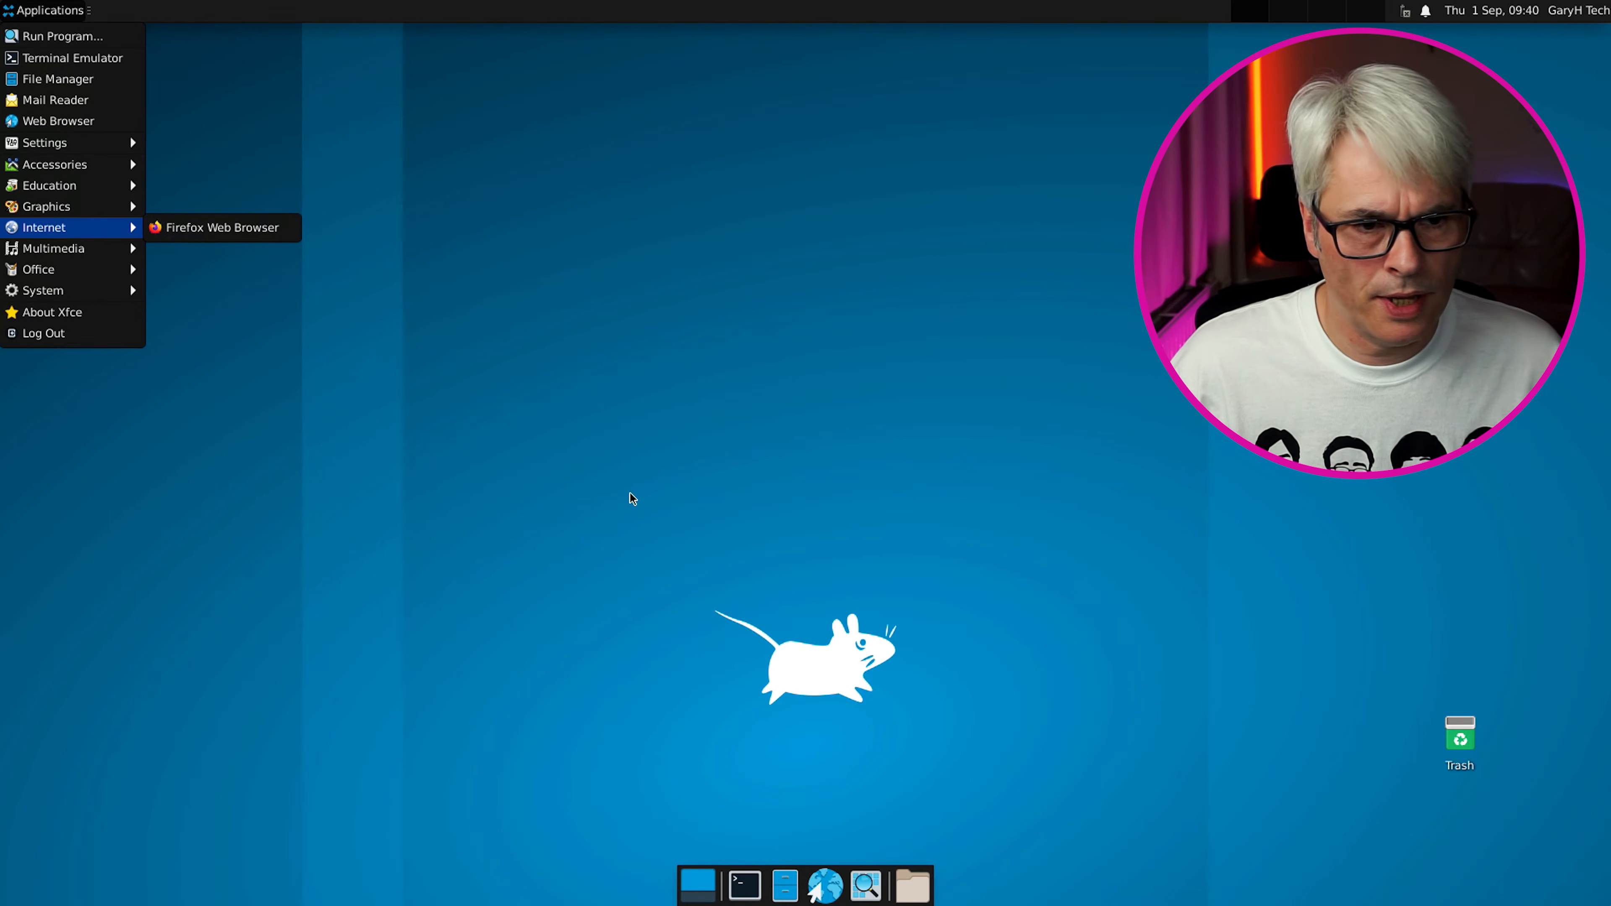
{"action": "mouse_move", "coordinate": [68, 191]}
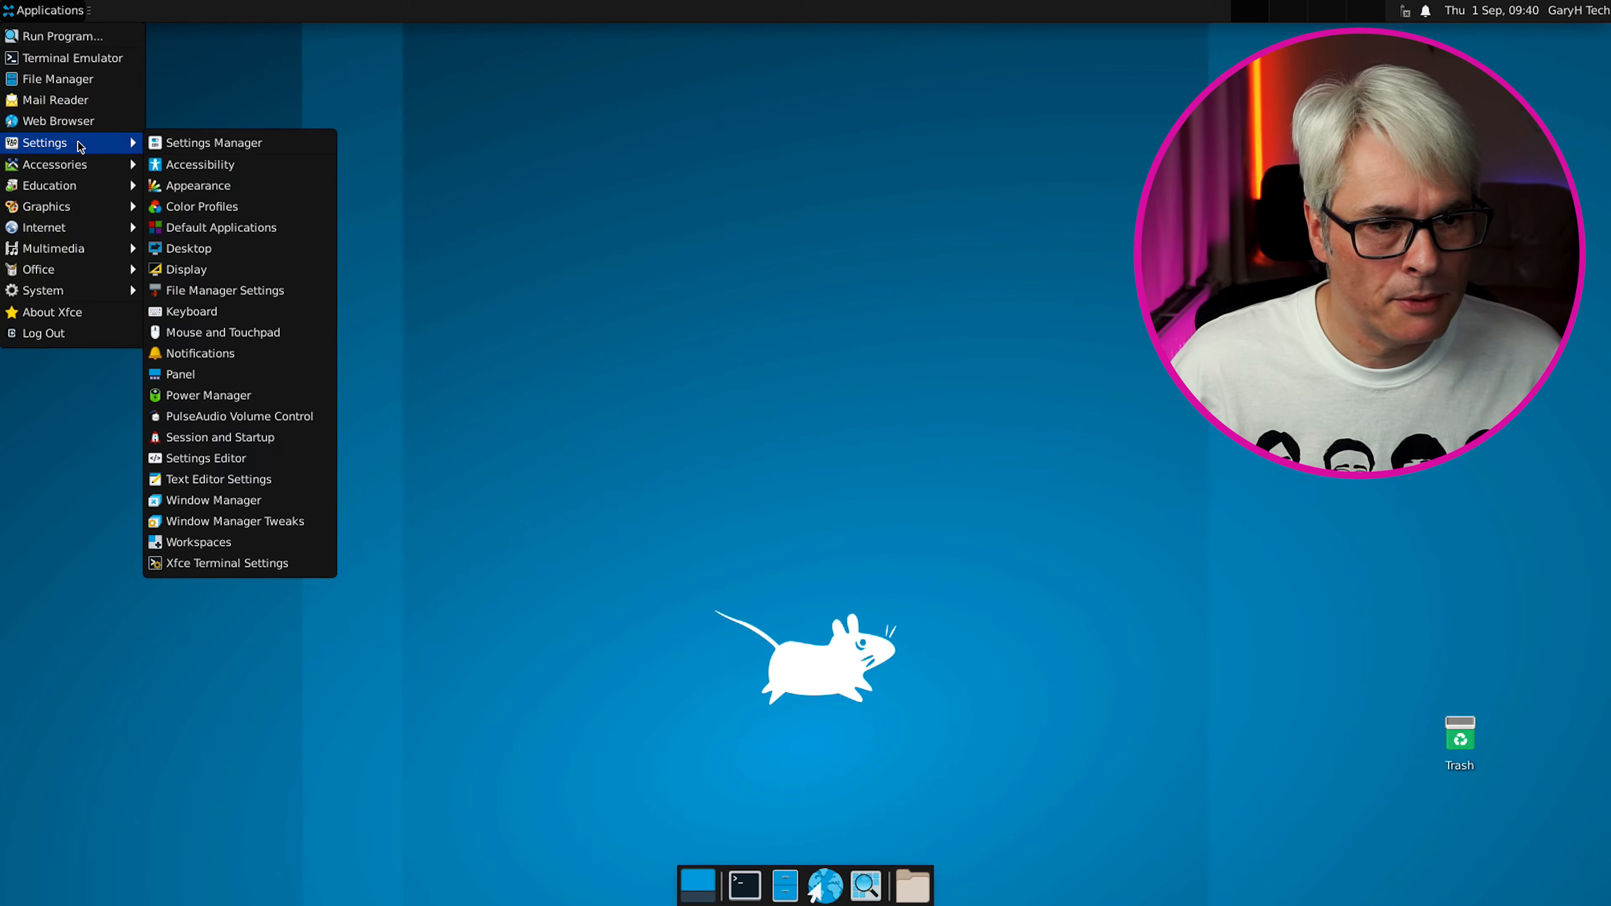
Try the default Mail Reader, then cancel its preferred-application chooser unchanged
{"action": "left_click", "coordinate": [86, 102]}
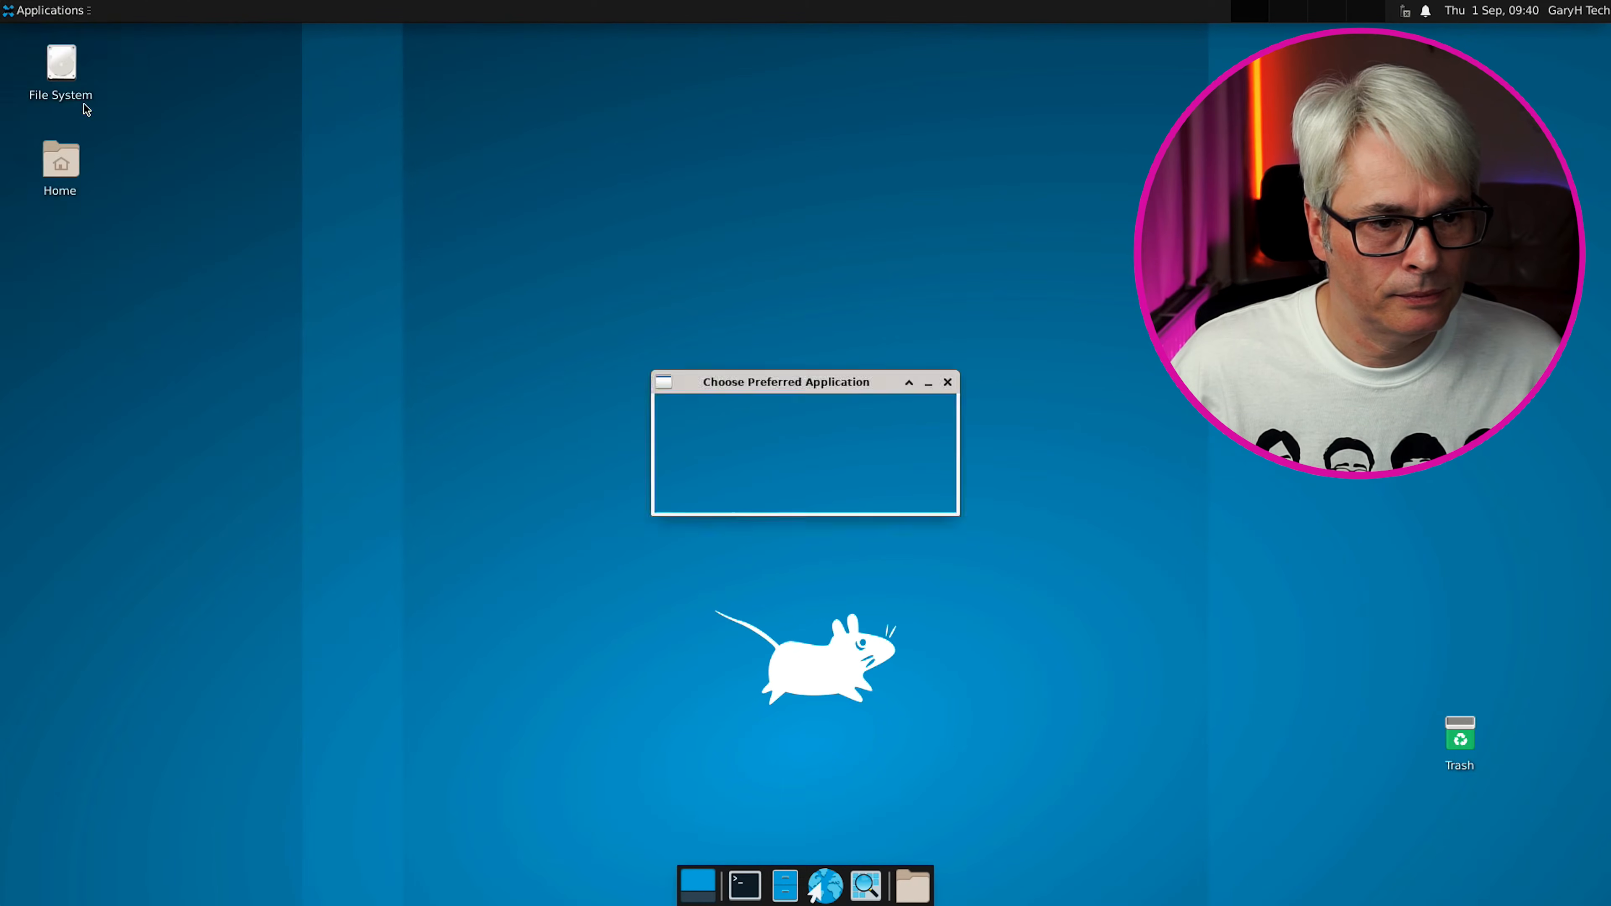
{"action": "left_click", "coordinate": [784, 457]}
{"action": "left_click", "coordinate": [784, 457]}
{"action": "left_click", "coordinate": [866, 496]}
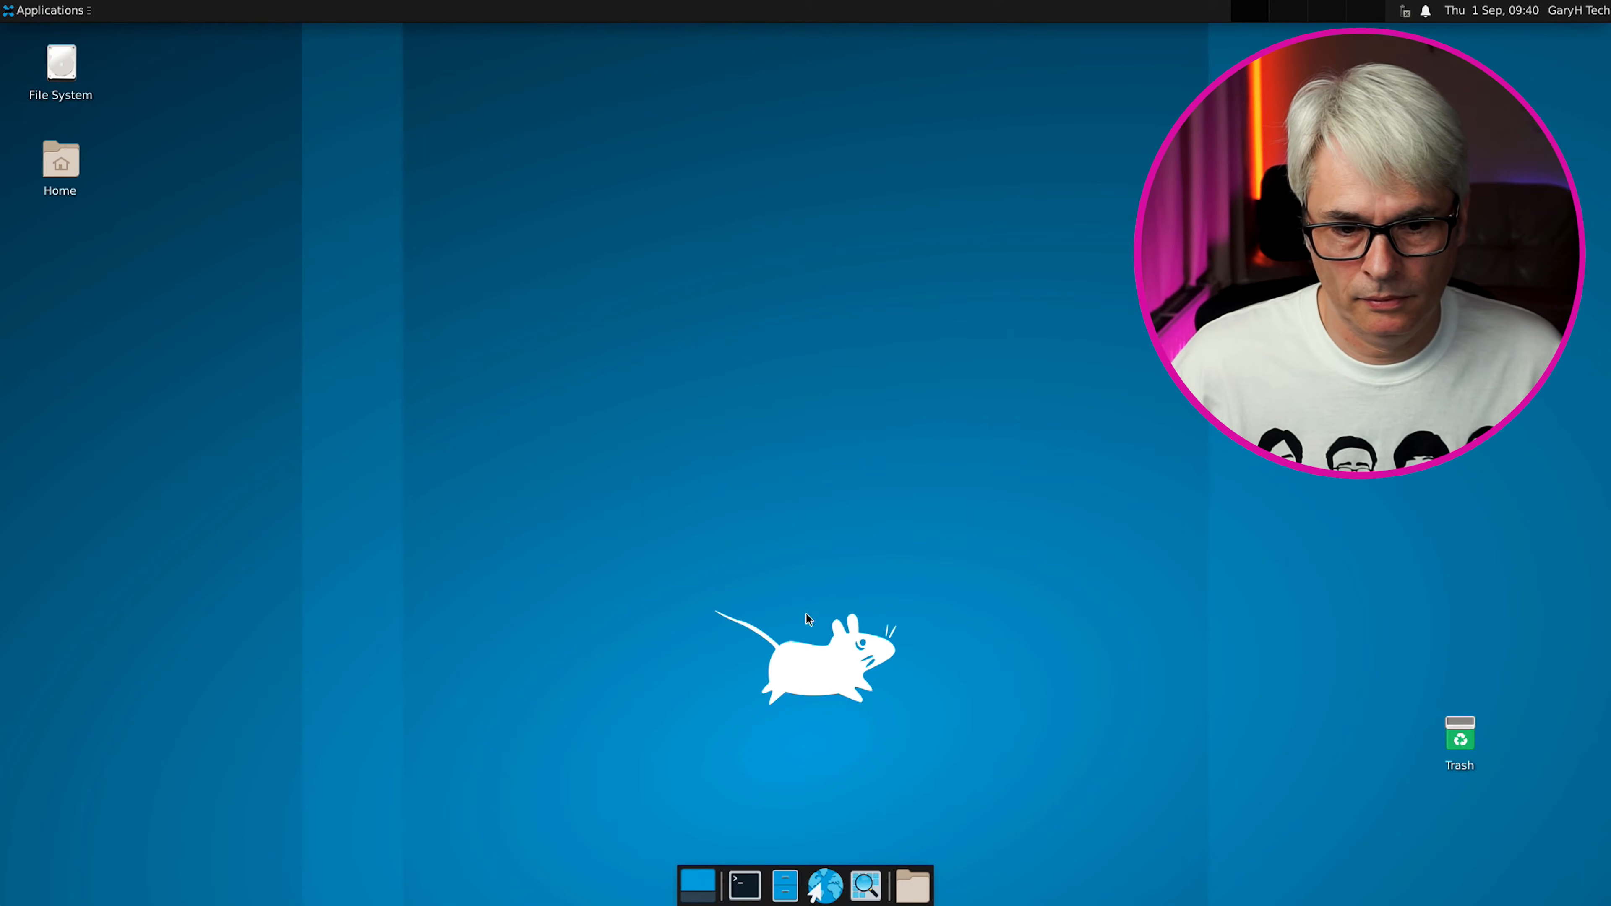
In a new terminal, become root with su - and pkg install thunderbird, confirming with y
{"action": "left_click", "coordinate": [745, 885]}
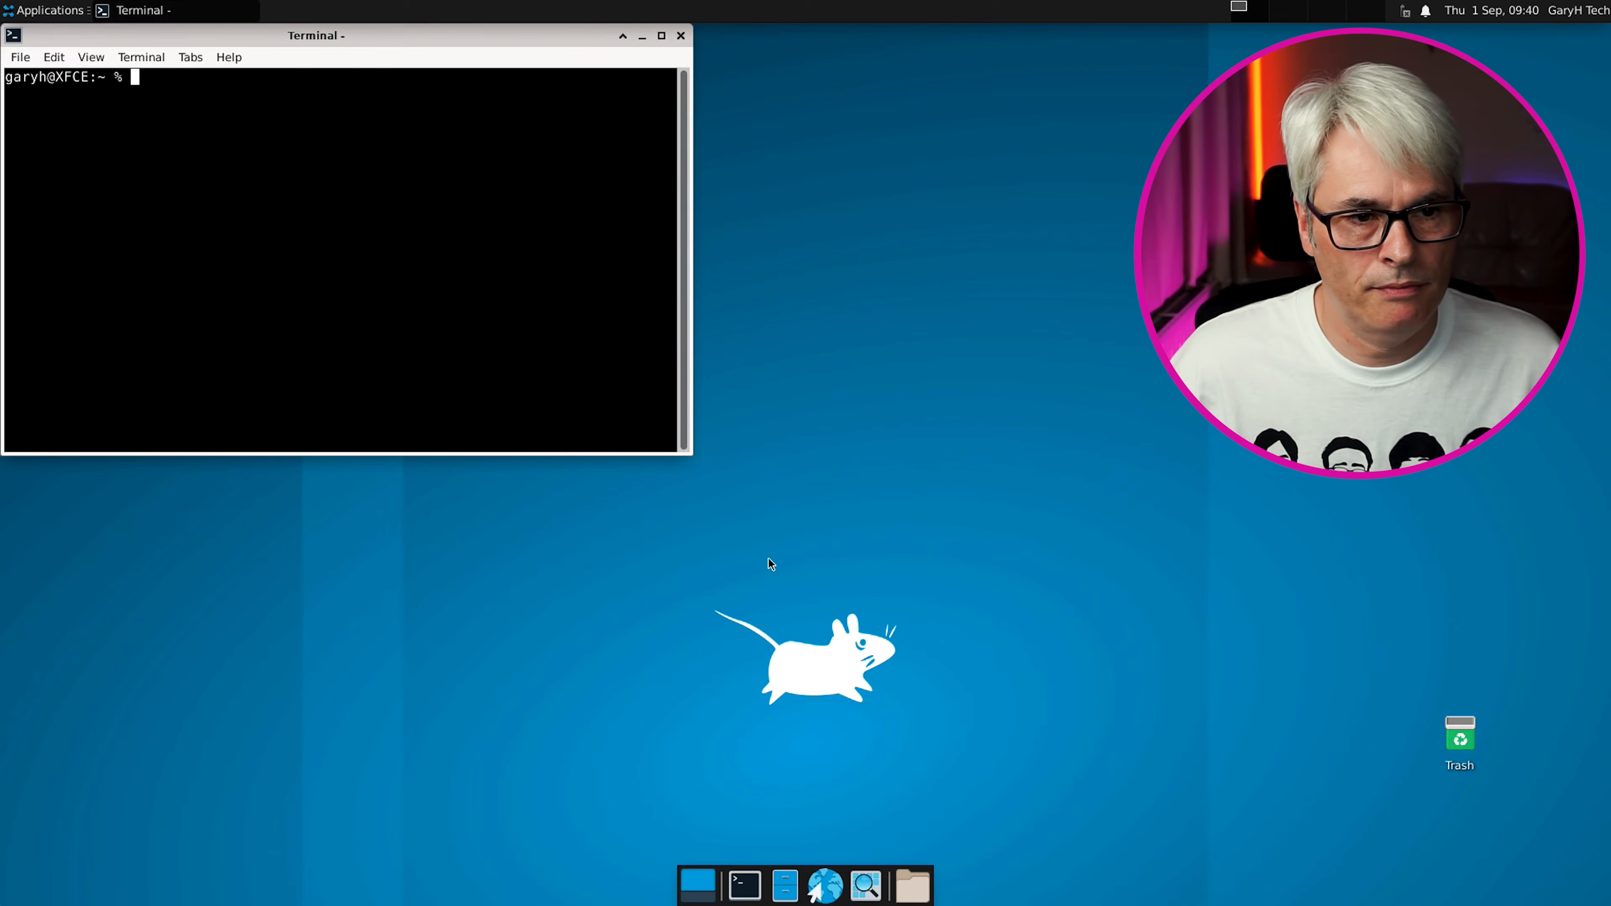
{"action": "type", "text": "su "}
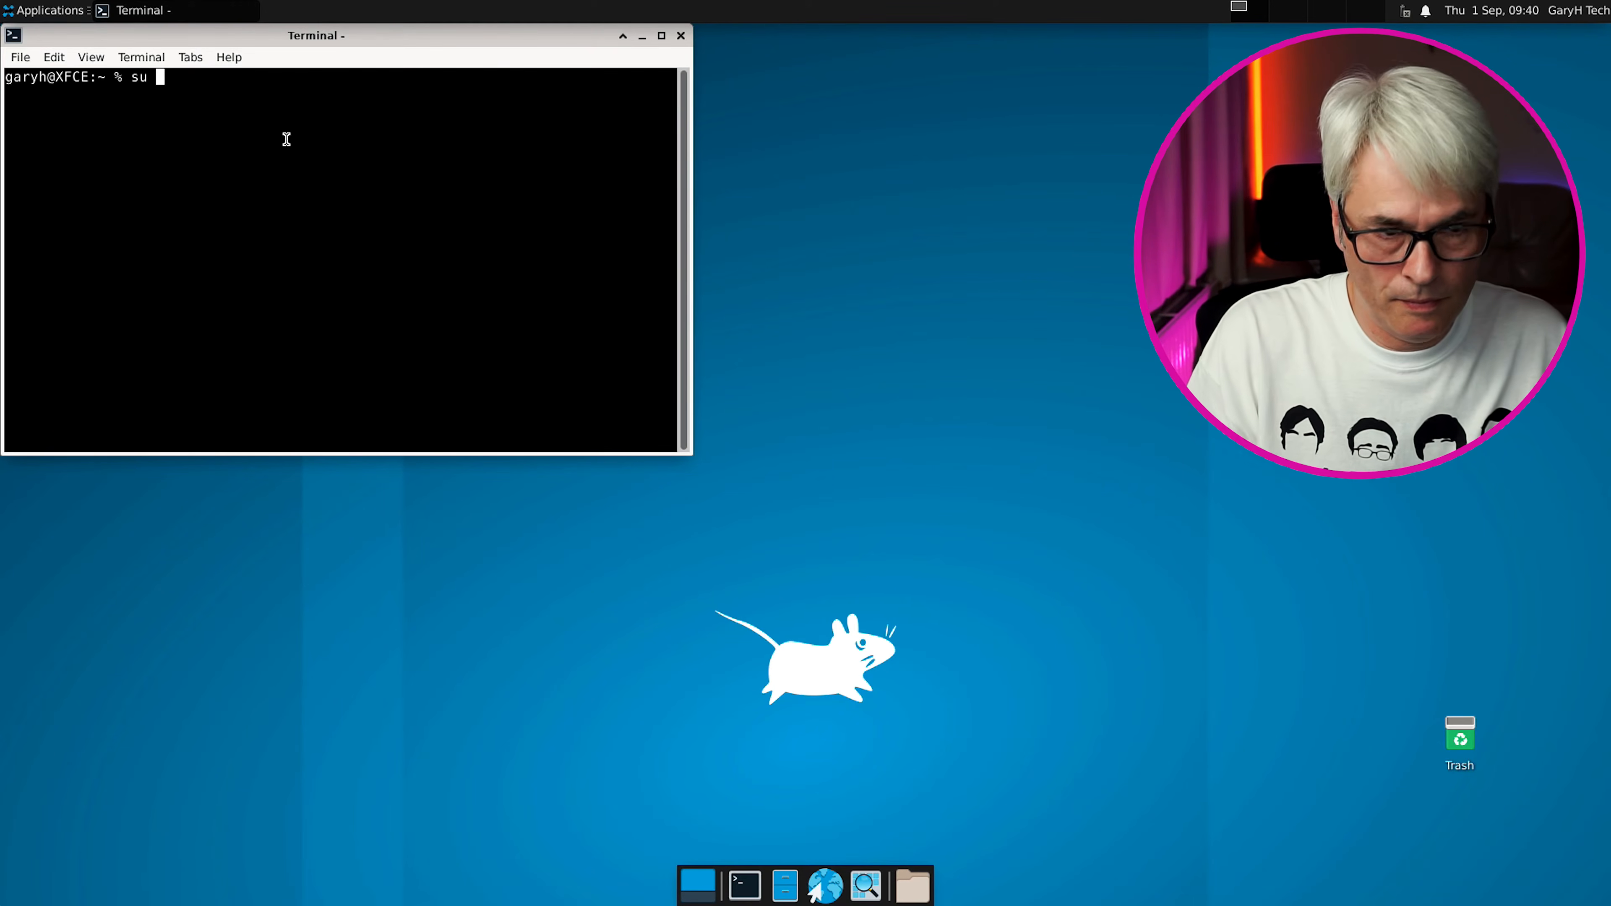
{"action": "type", "text": "-"}
{"action": "key", "text": "Return"}
{"action": "key", "text": "Return"}
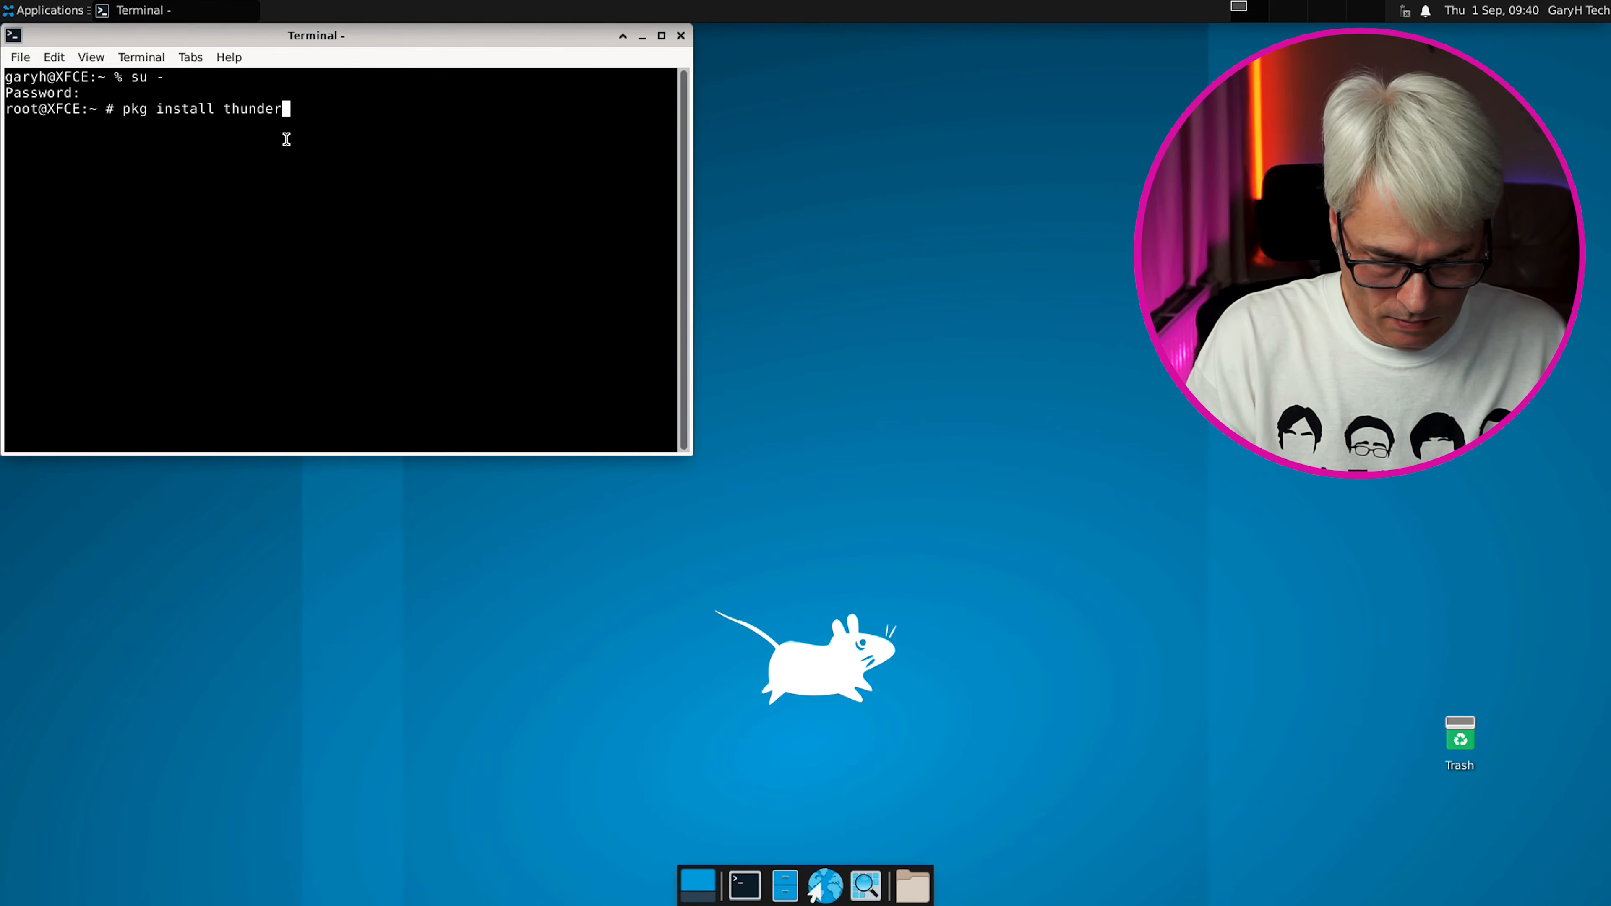
{"action": "key", "text": "Return"}
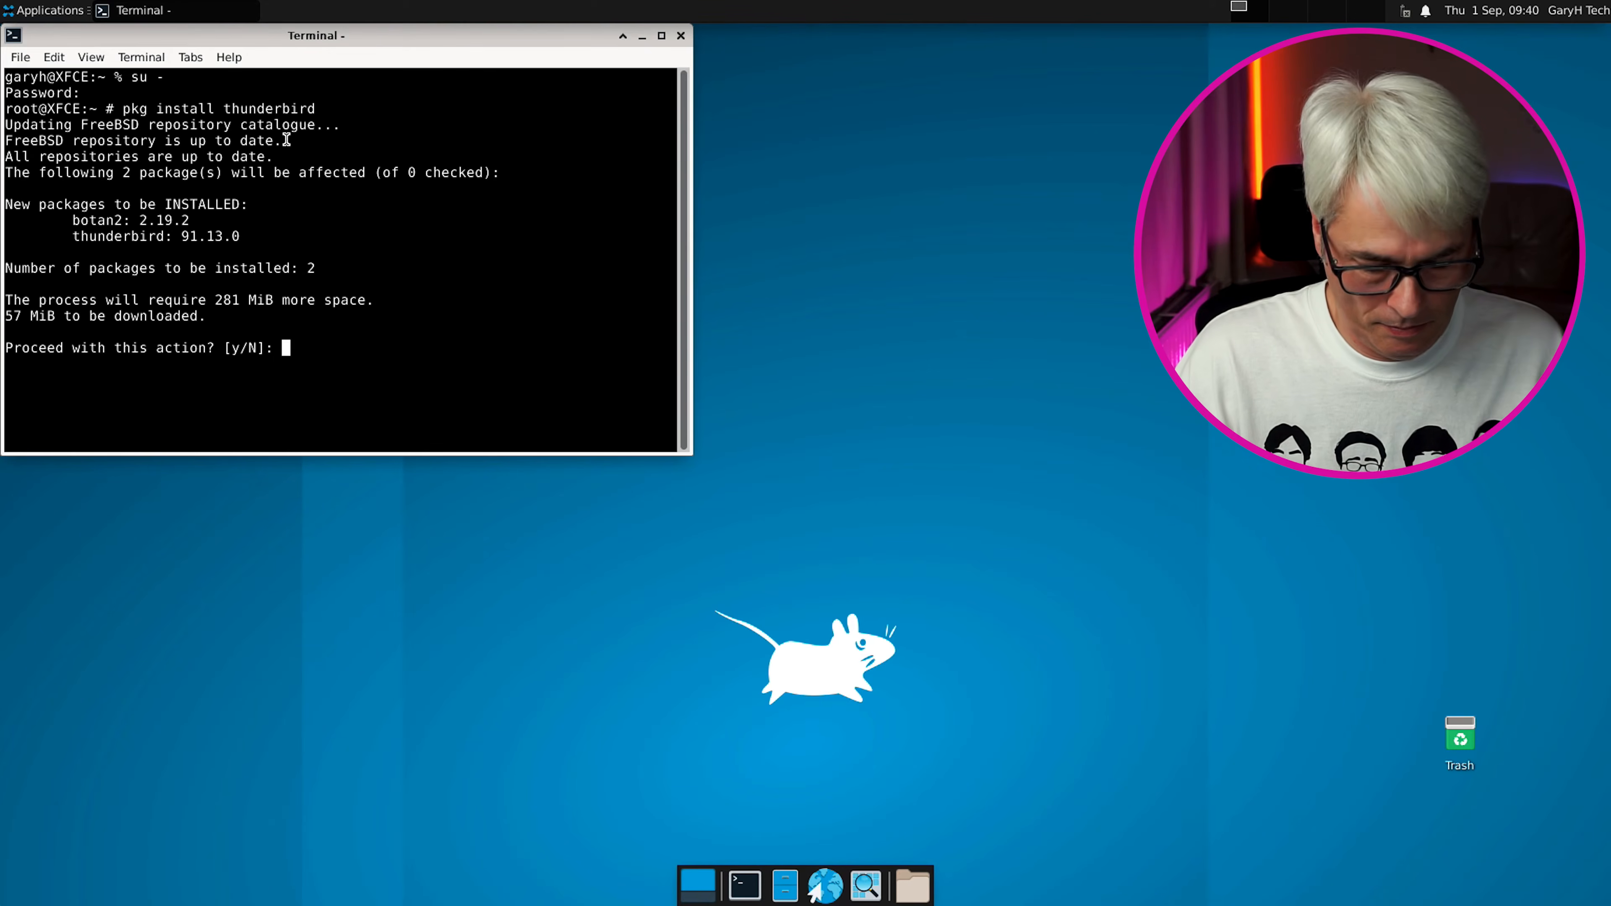
{"action": "type", "text": "y"}
{"action": "key", "text": "Return"}
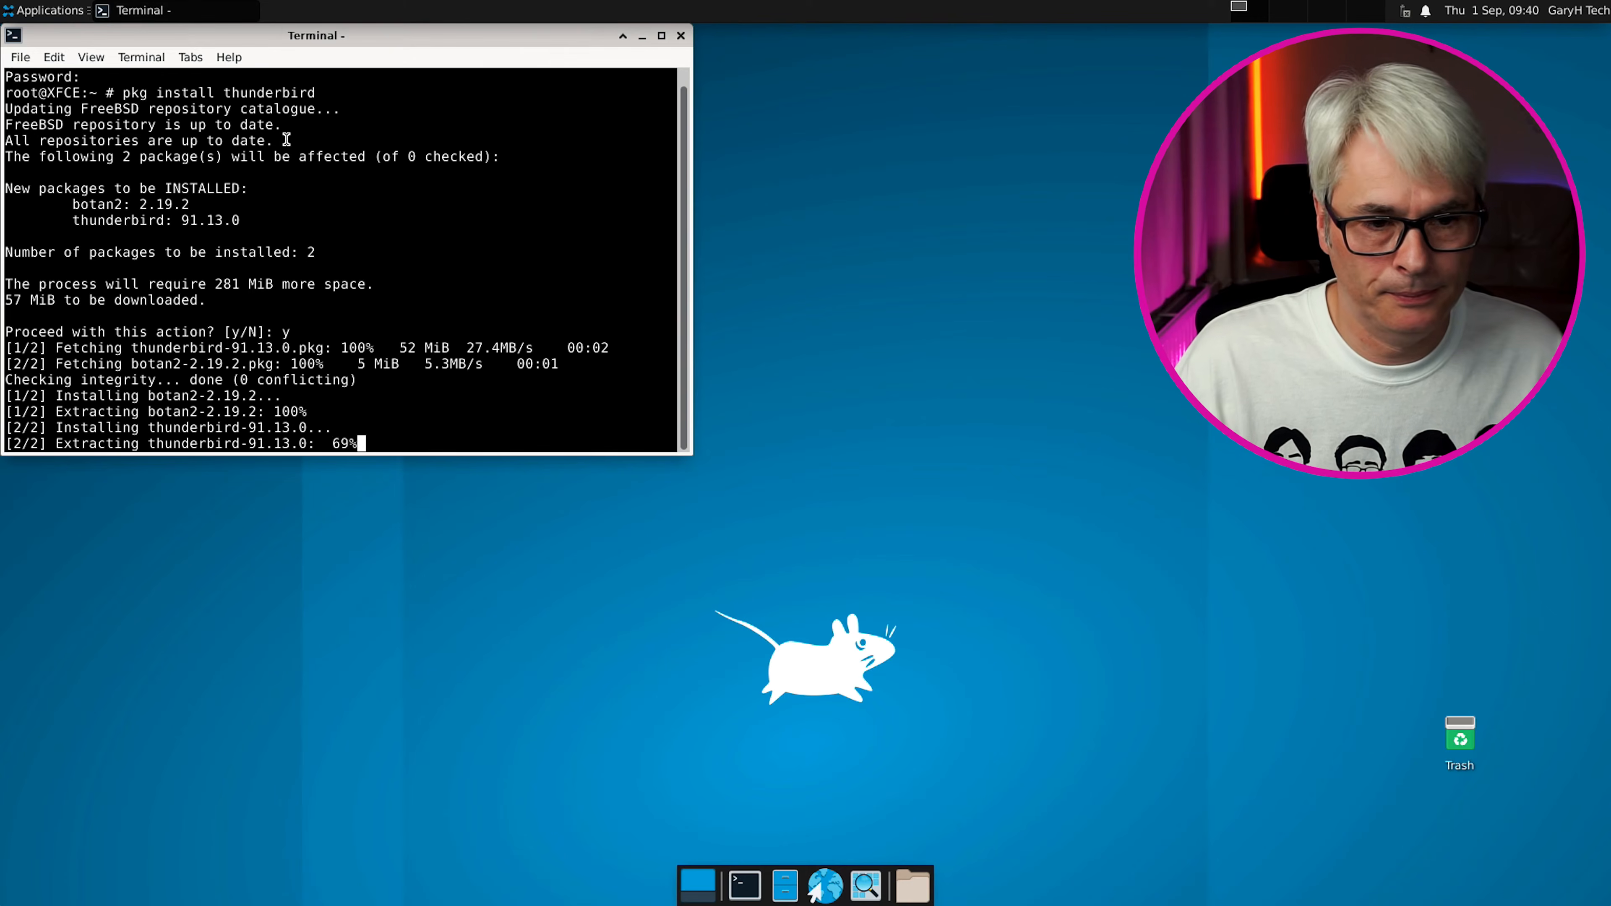
{"action": "left_click", "coordinate": [64, 10]}
{"action": "mouse_move", "coordinate": [103, 198]}
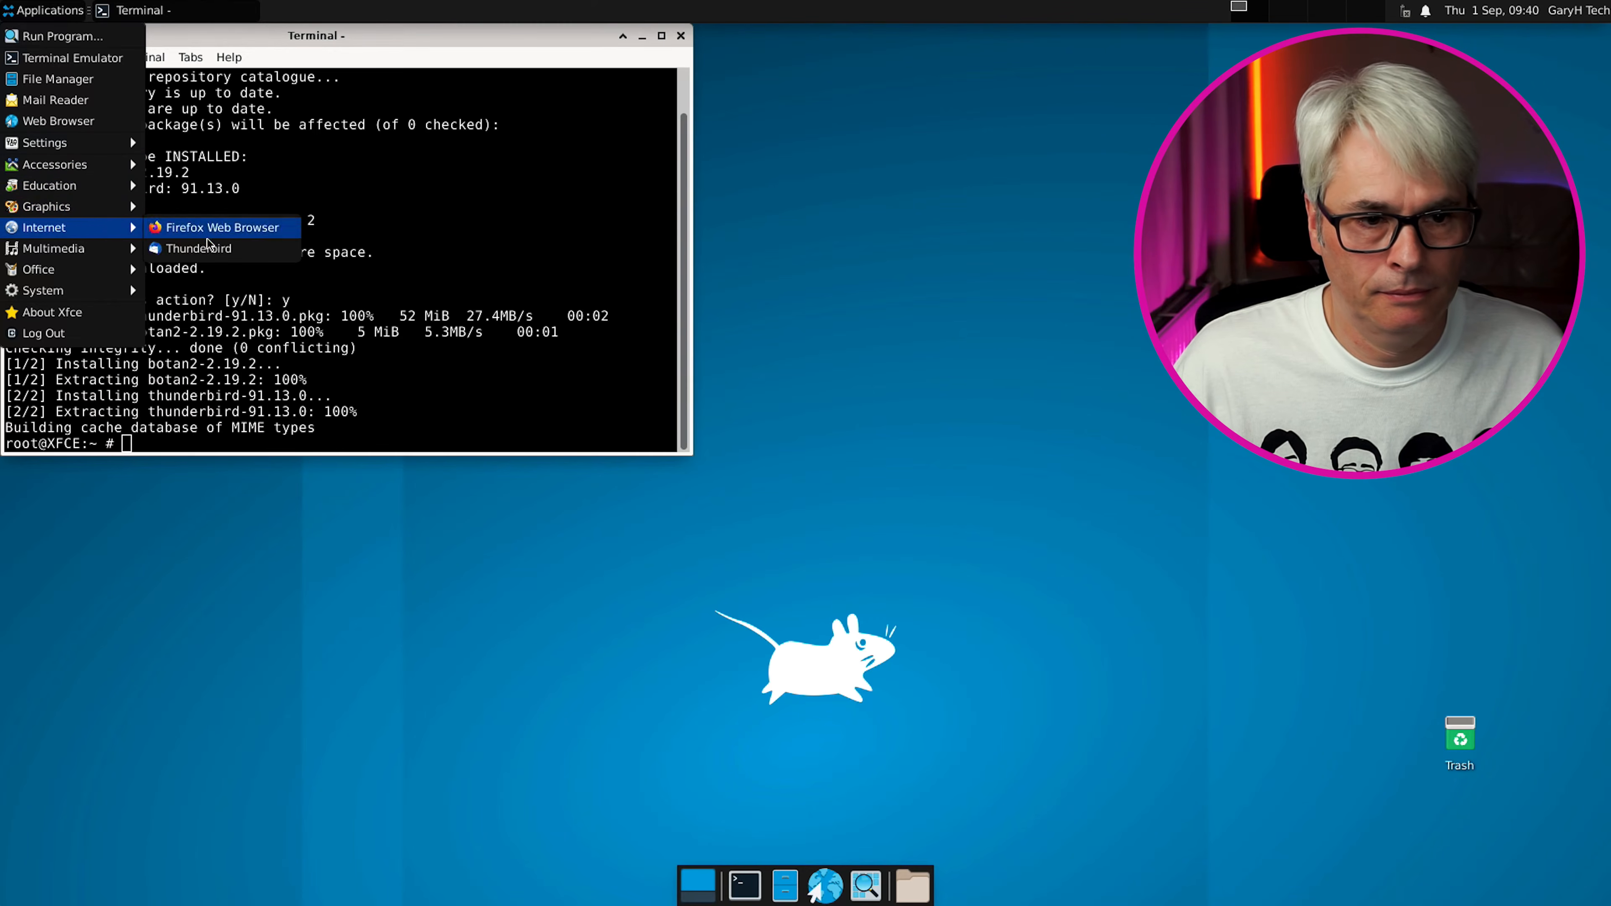
{"action": "left_click", "coordinate": [210, 248]}
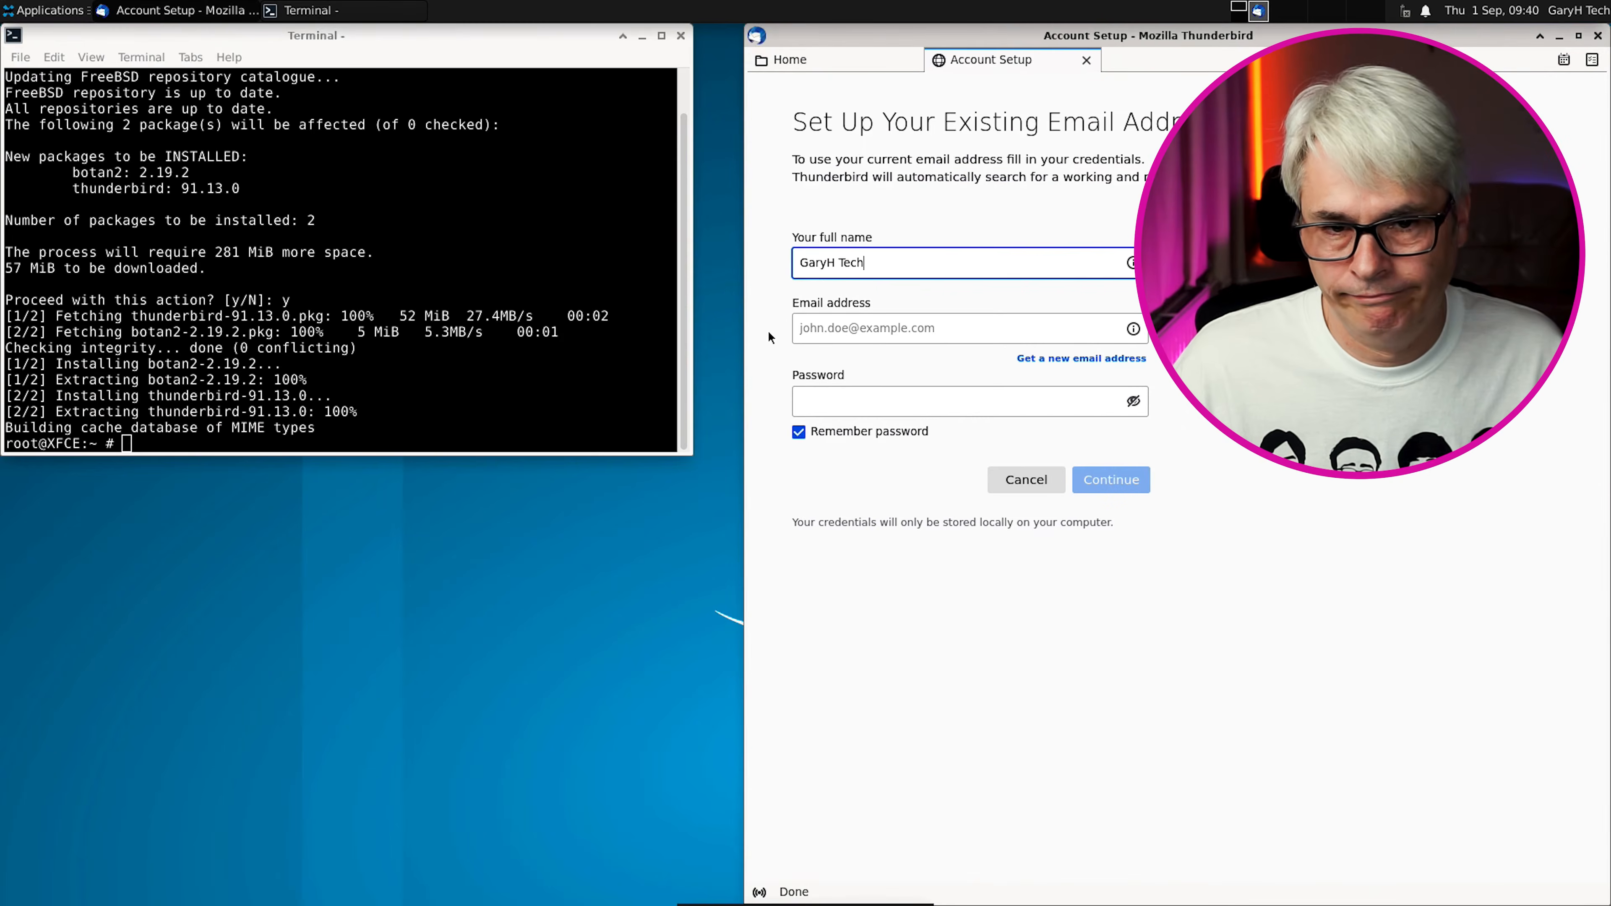
{"action": "left_click", "coordinate": [1087, 61]}
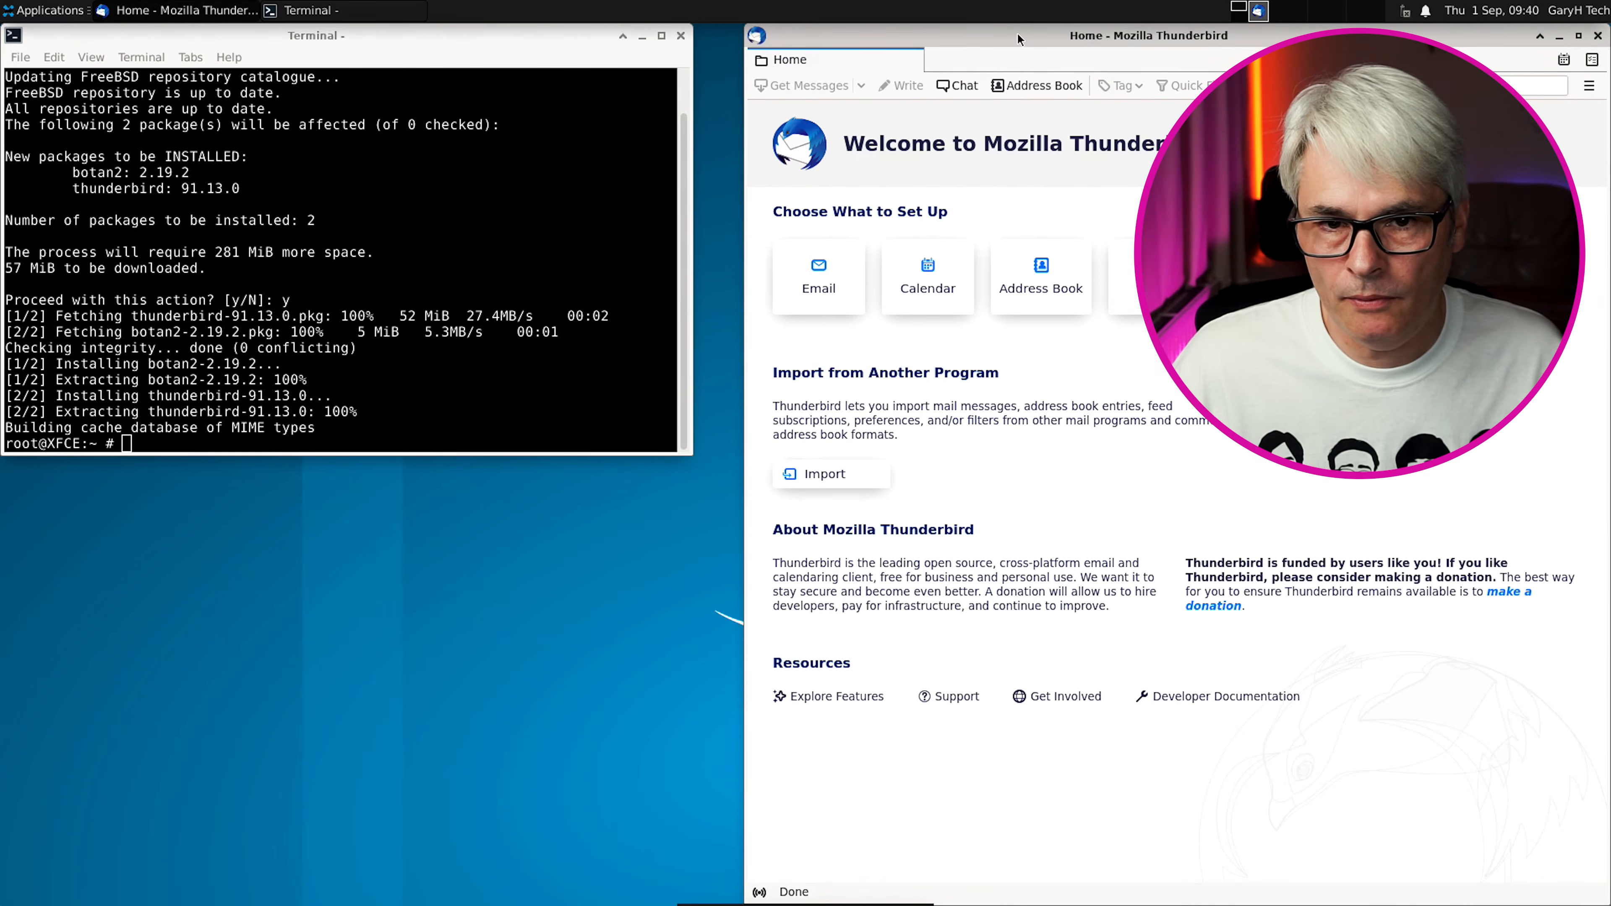
{"action": "left_click_drag", "start_coordinate": [1018, 36], "coordinate": [833, 49]}
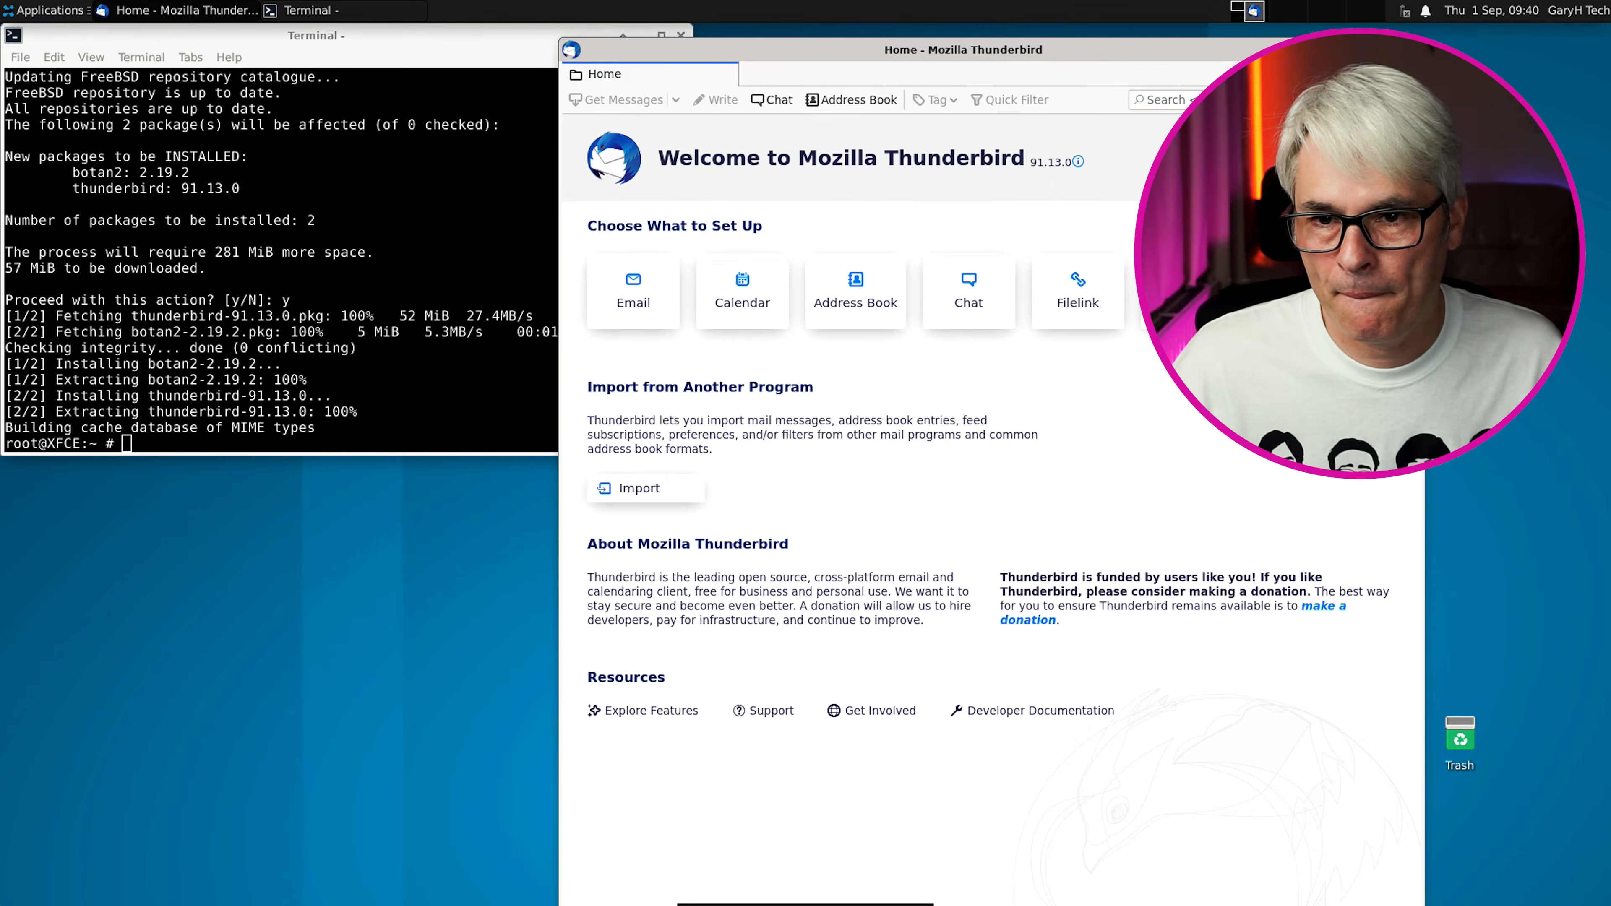
{"action": "left_click", "coordinate": [1413, 50]}
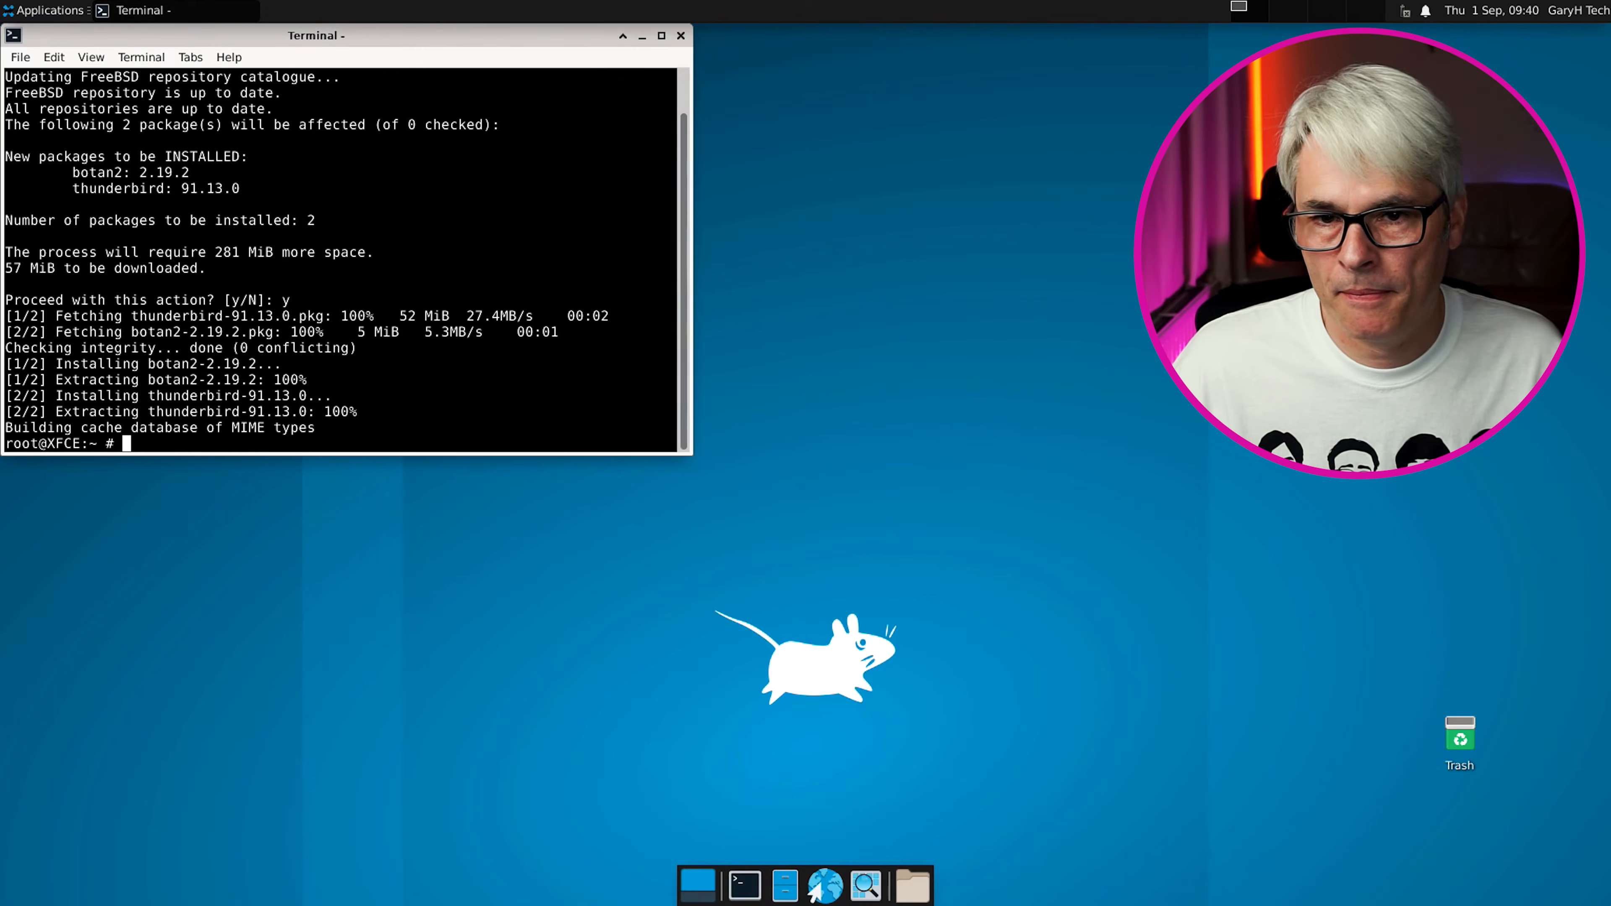
Pick the blue dark-mouse wallpaper in Desktop Settings, glance at Menus and Icons, then close
{"action": "right_click", "coordinate": [909, 261]}
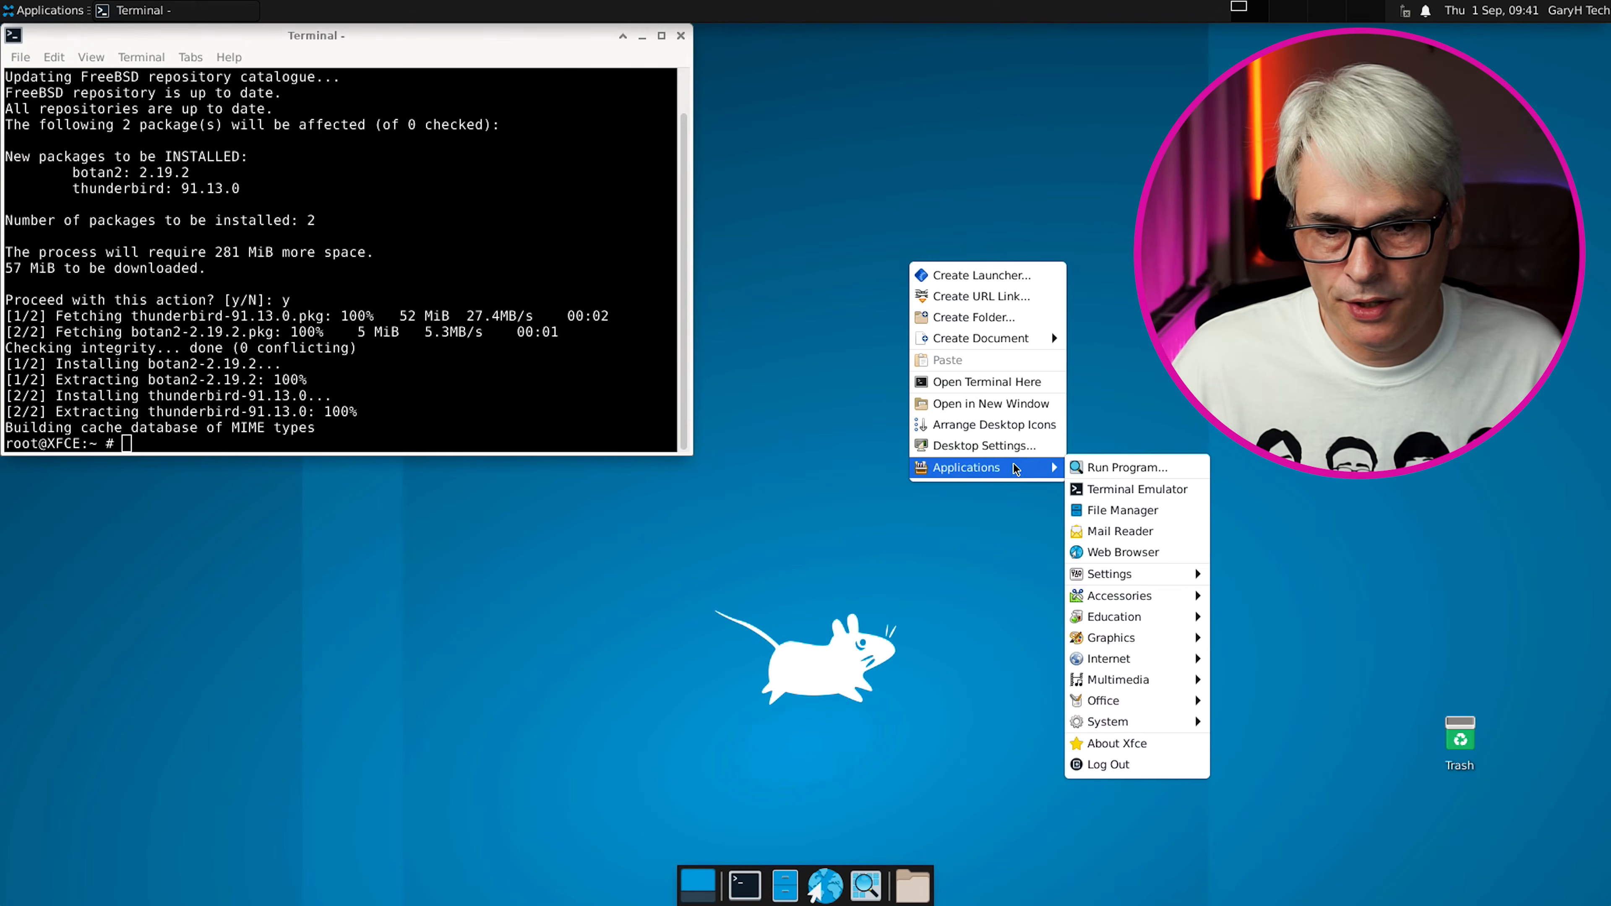
{"action": "left_click", "coordinate": [1012, 449]}
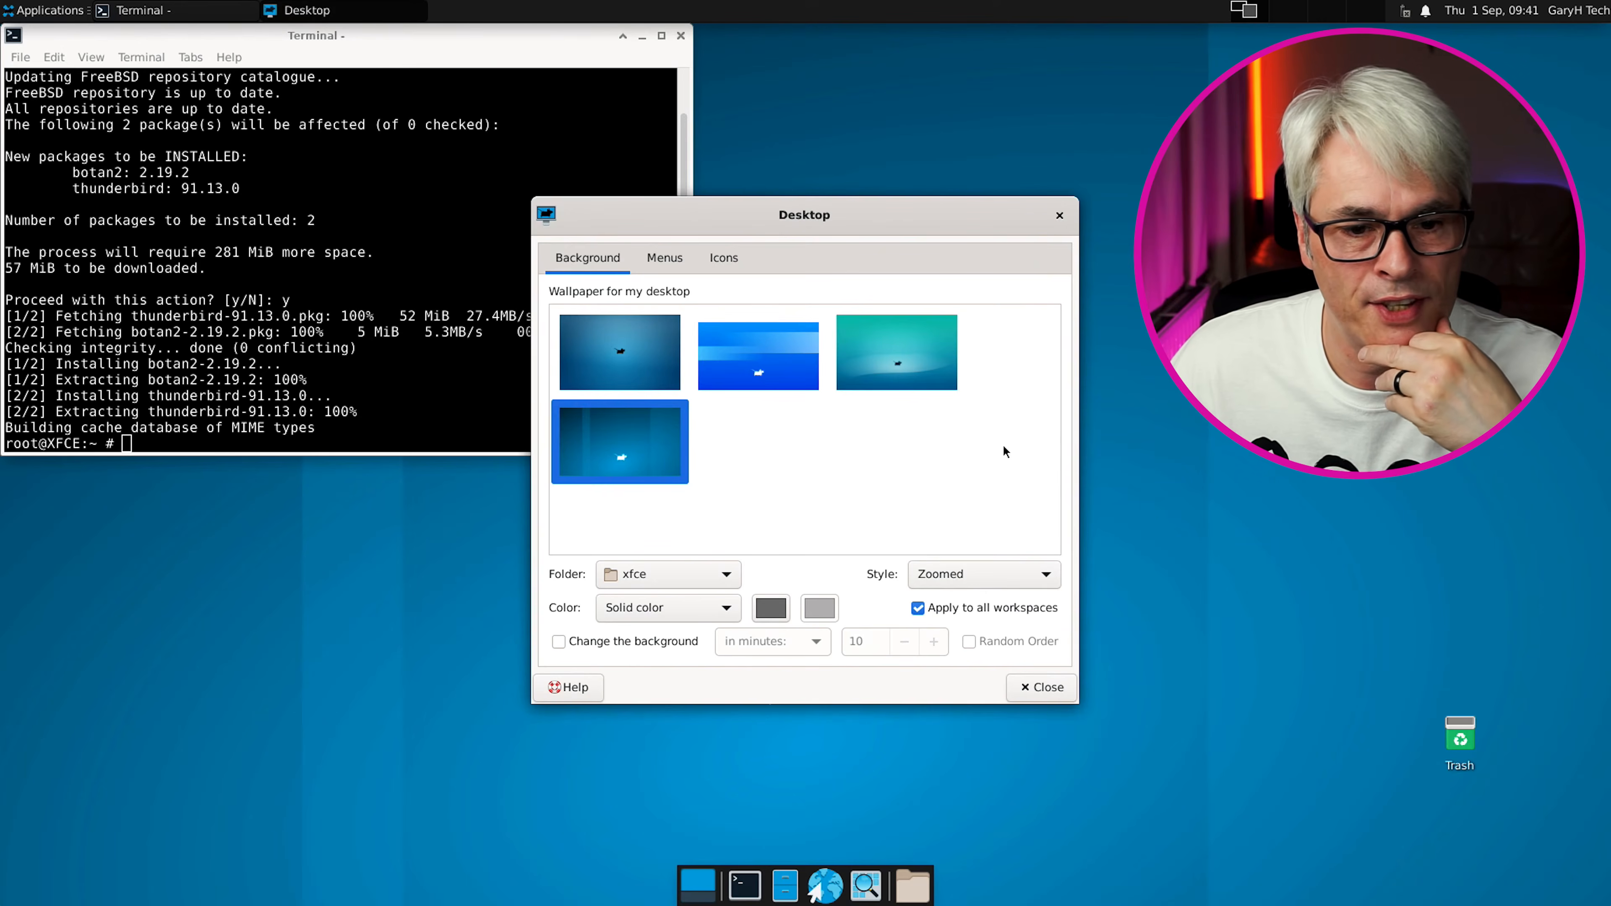
{"action": "left_click", "coordinate": [643, 358]}
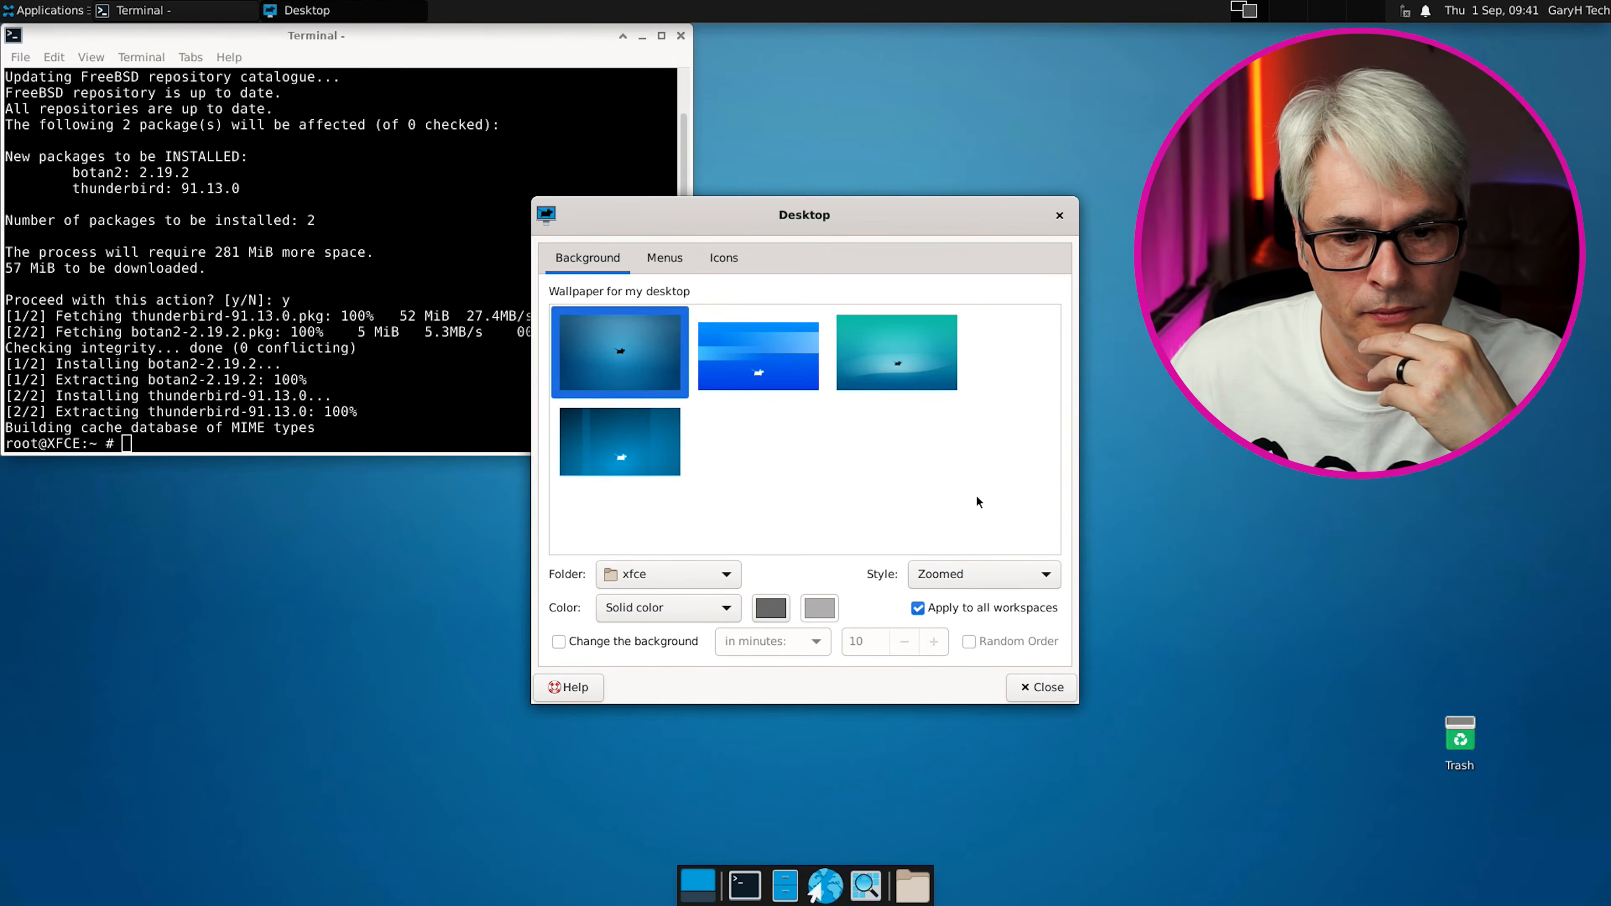
{"action": "left_click", "coordinate": [662, 259]}
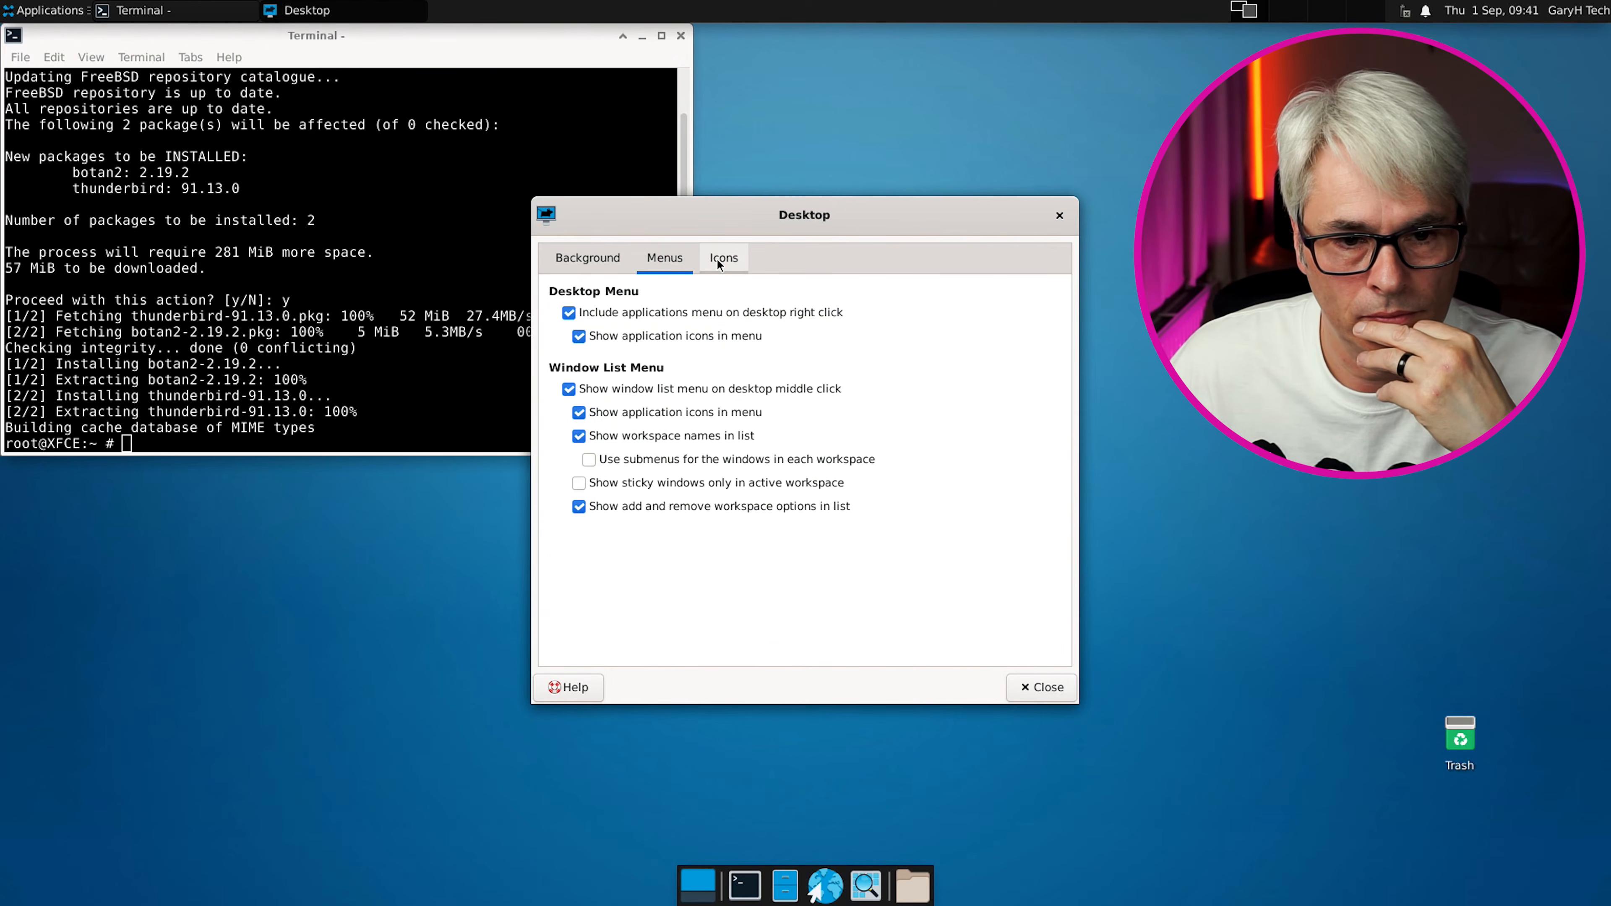
{"action": "left_click", "coordinate": [587, 258]}
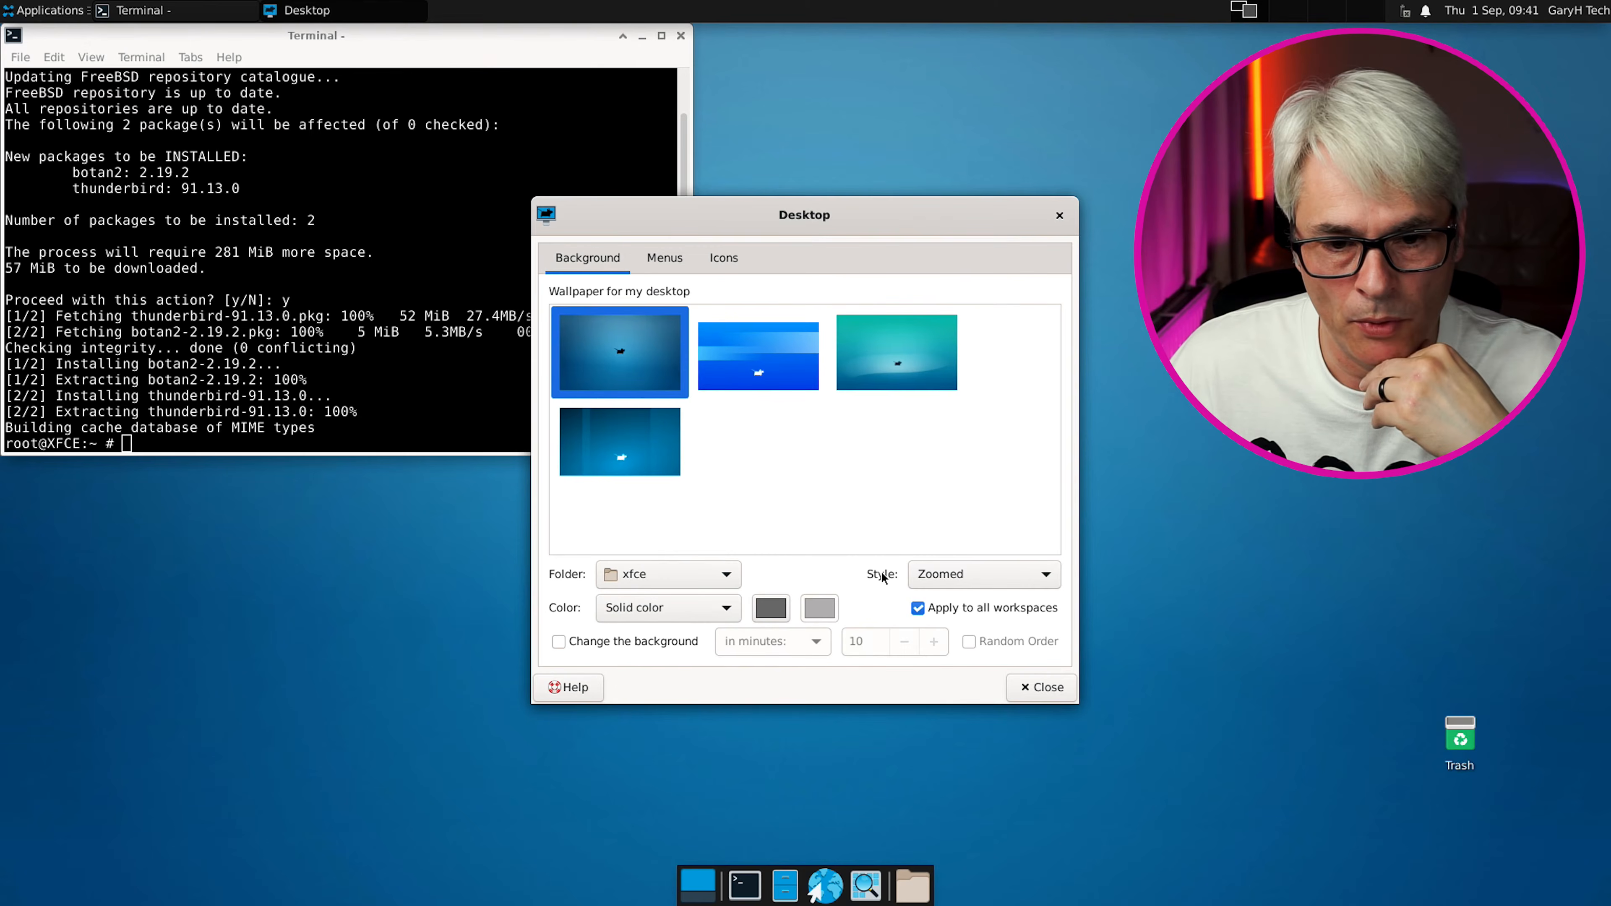
{"action": "left_click", "coordinate": [736, 259]}
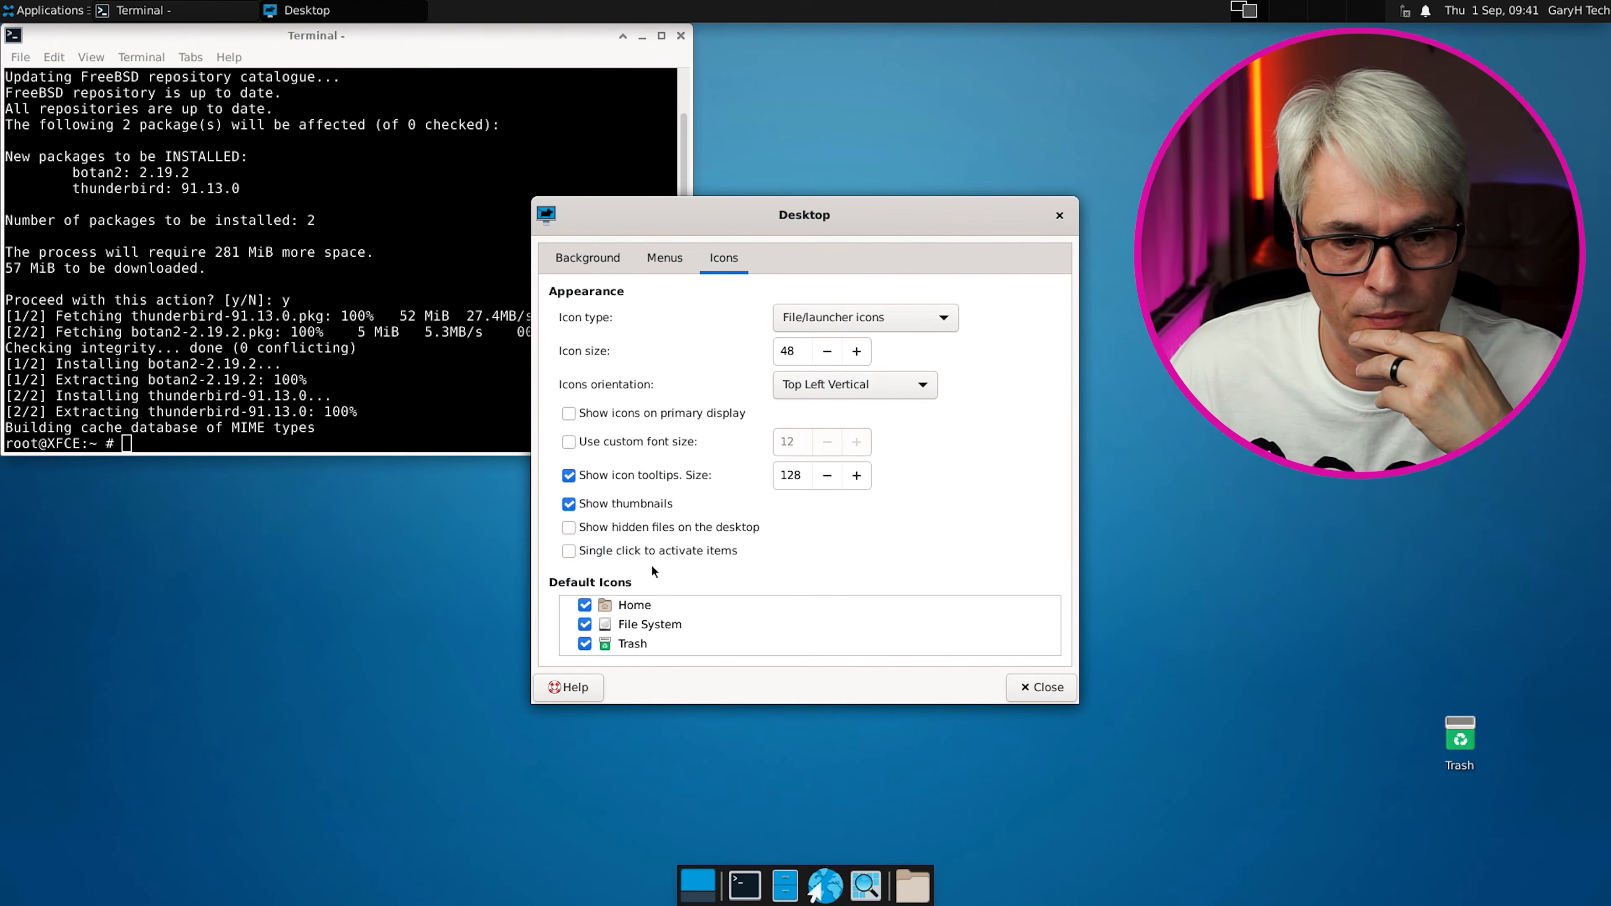
{"action": "left_click", "coordinate": [1019, 689]}
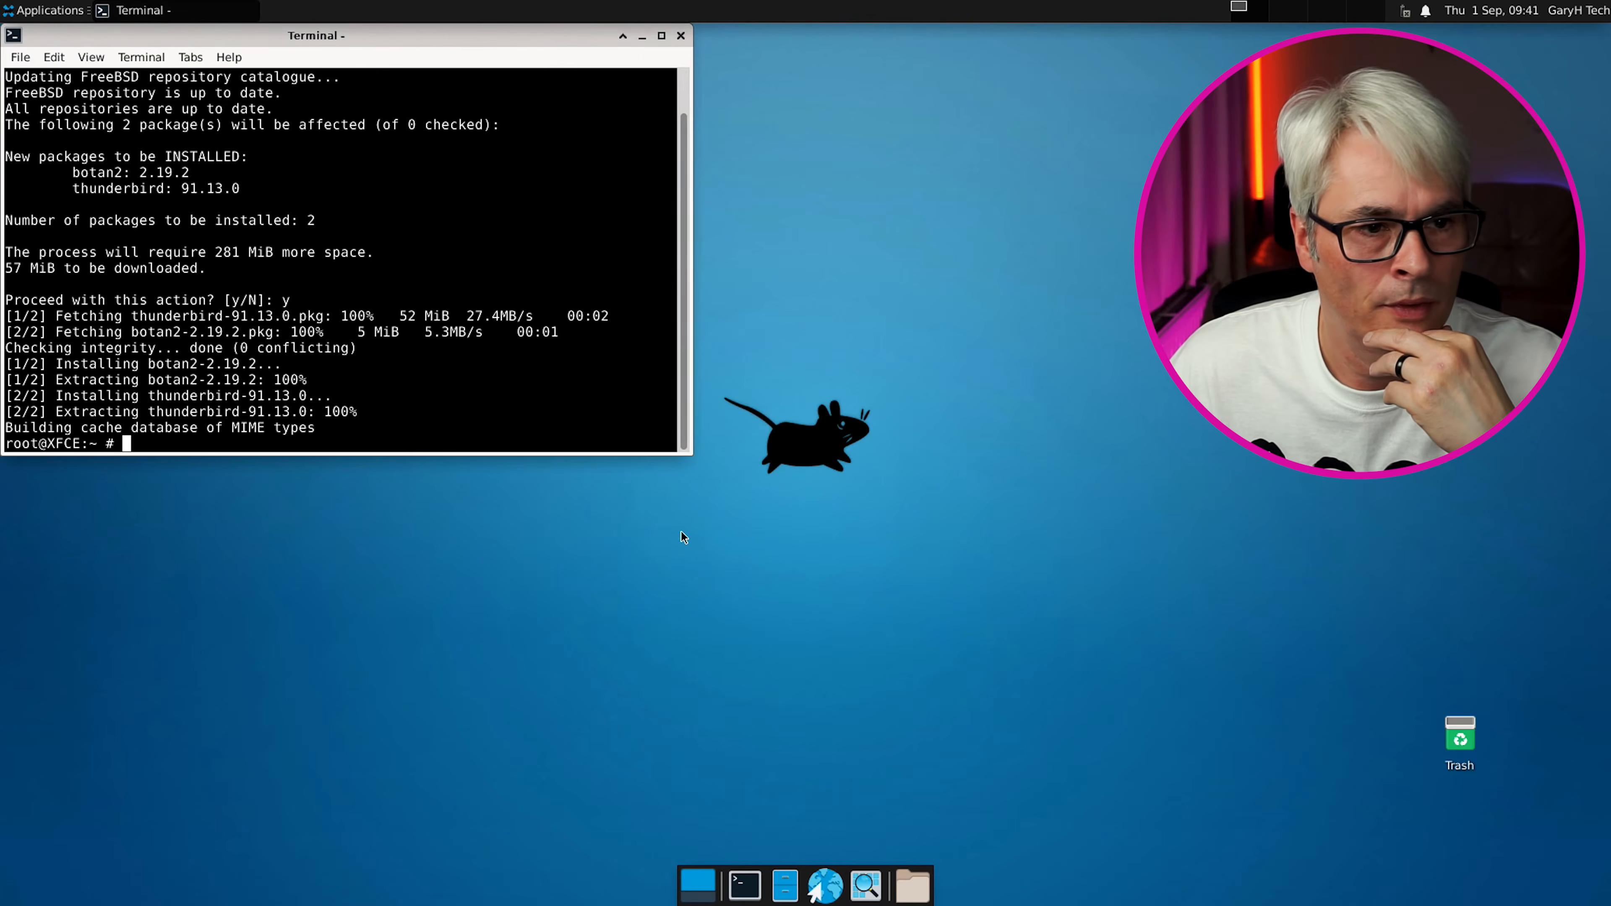
Switch the Appearance theme to Greybird-dark and review the Icons, Fonts and Settings tabs
{"action": "left_click", "coordinate": [14, 14]}
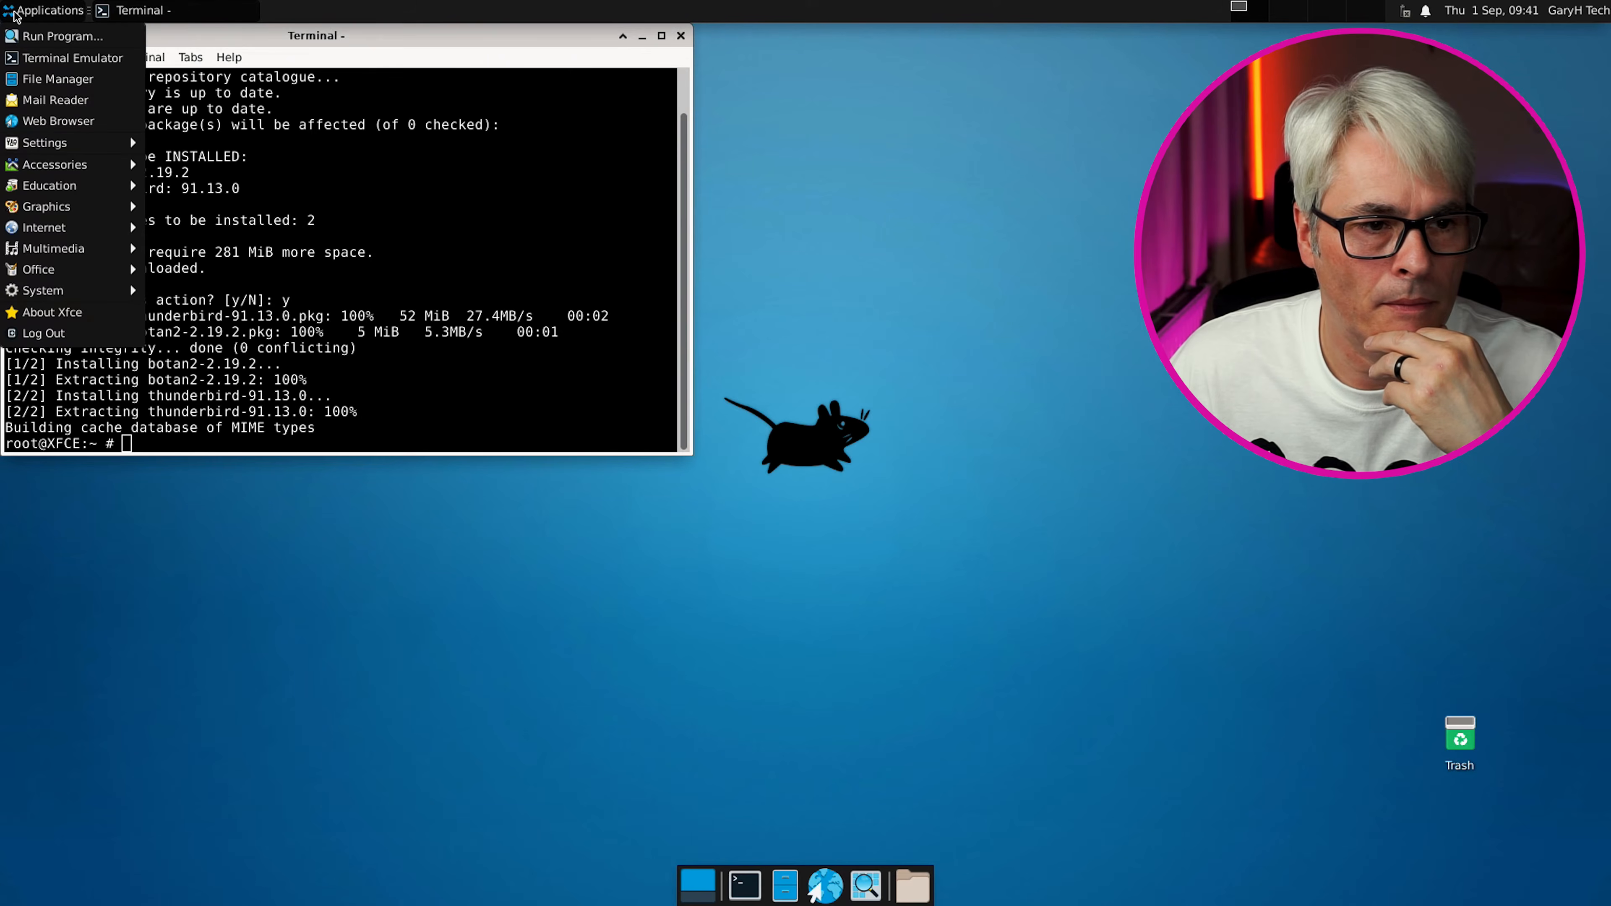
{"action": "mouse_move", "coordinate": [72, 145]}
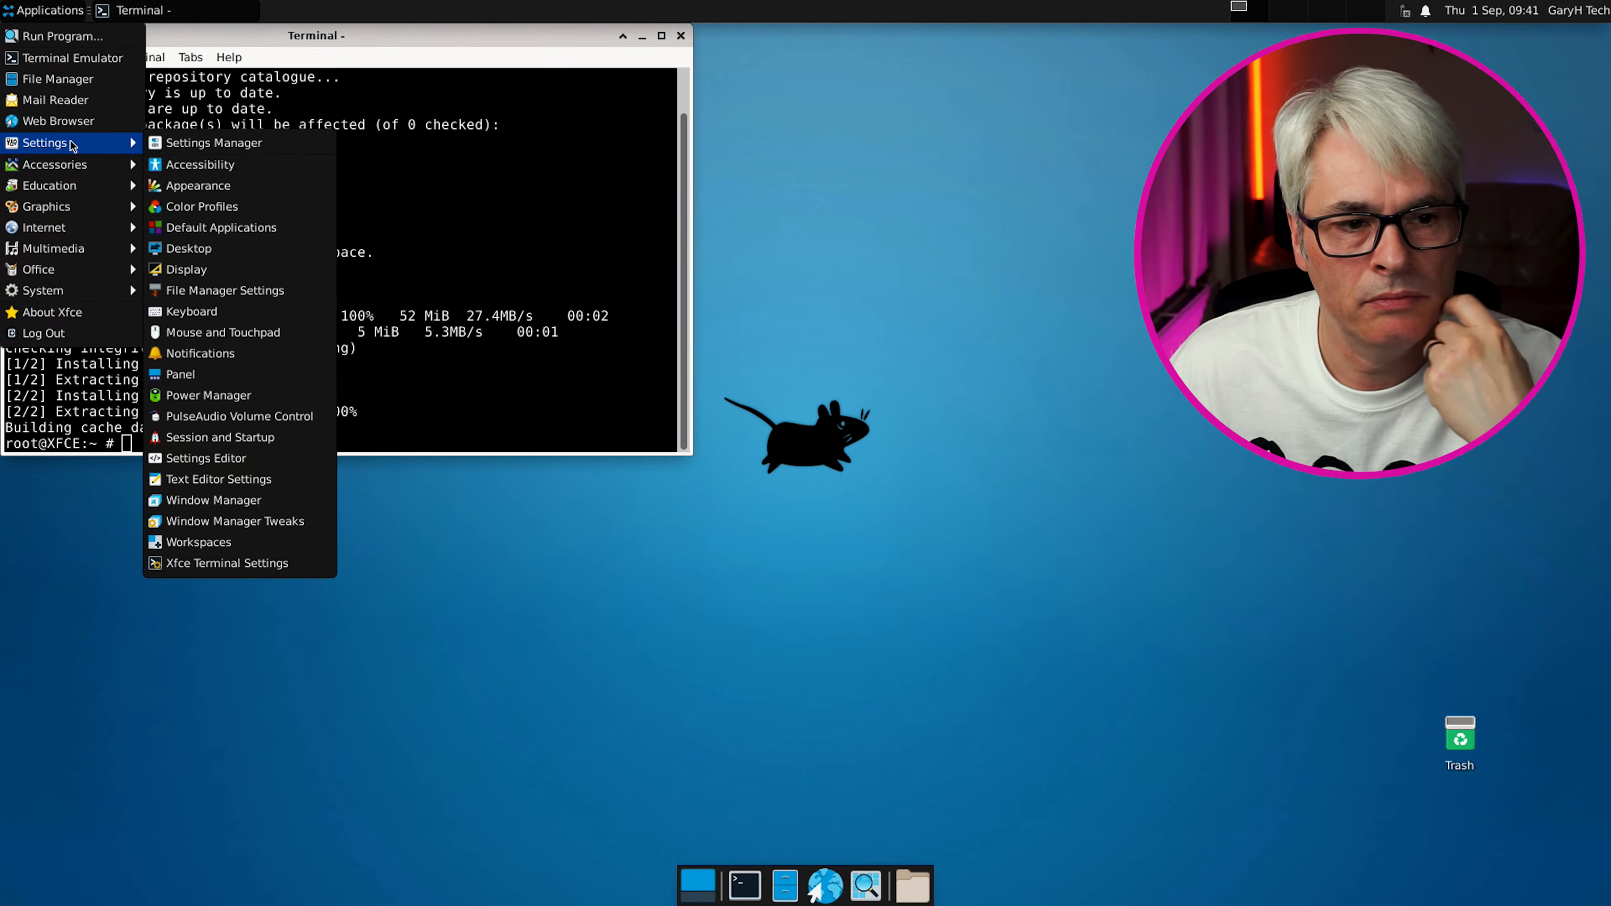
{"action": "left_click", "coordinate": [256, 186]}
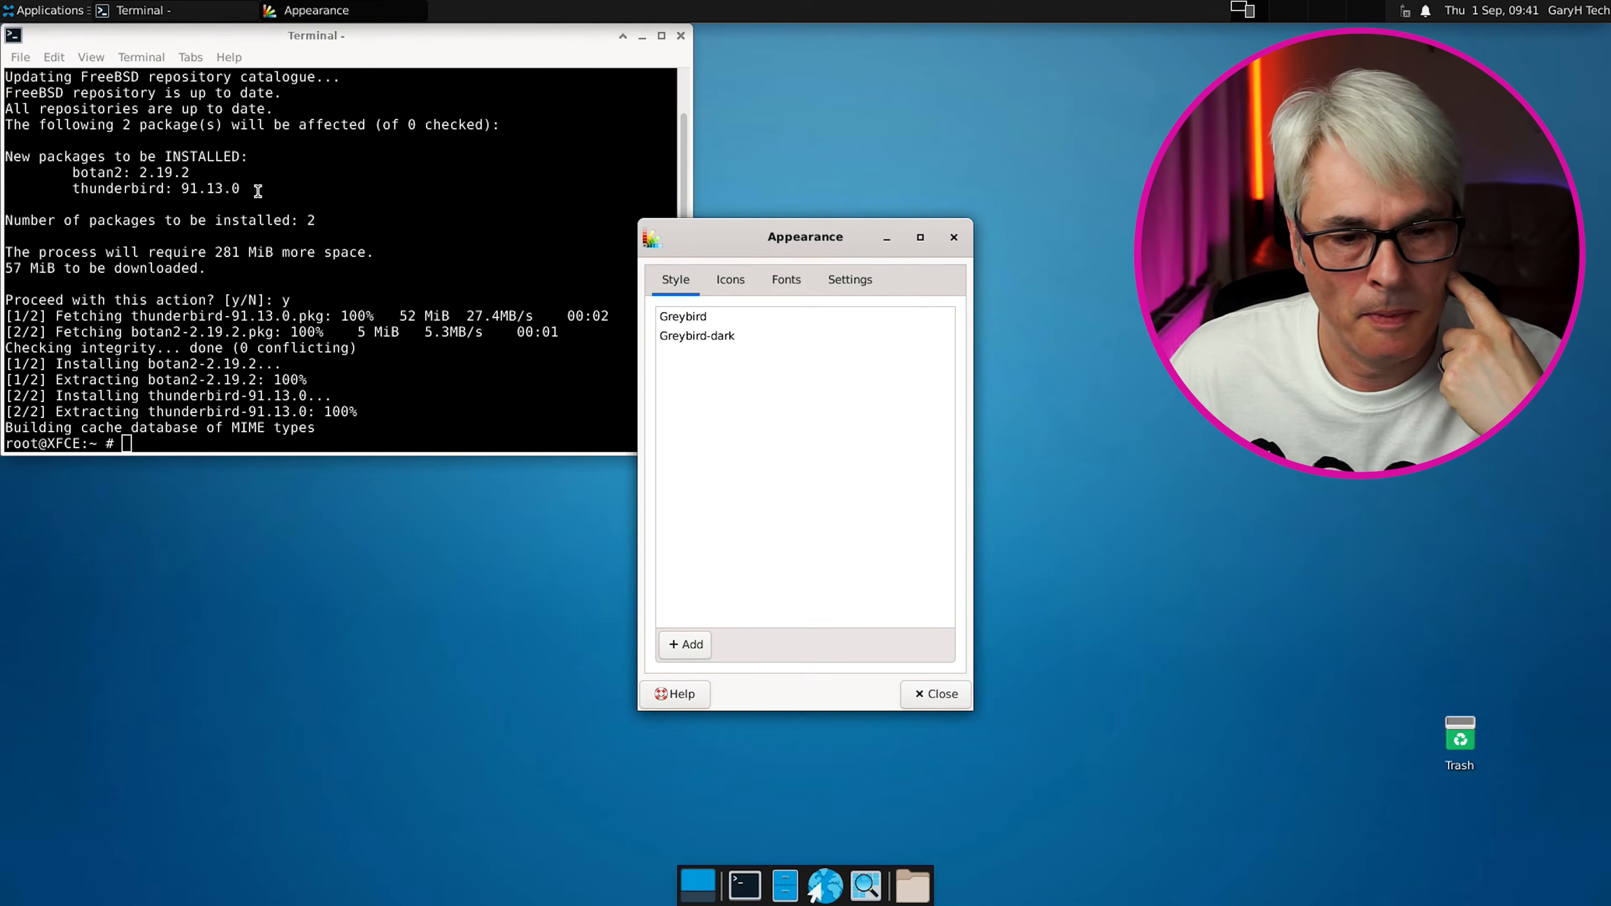
{"action": "left_click", "coordinate": [731, 341]}
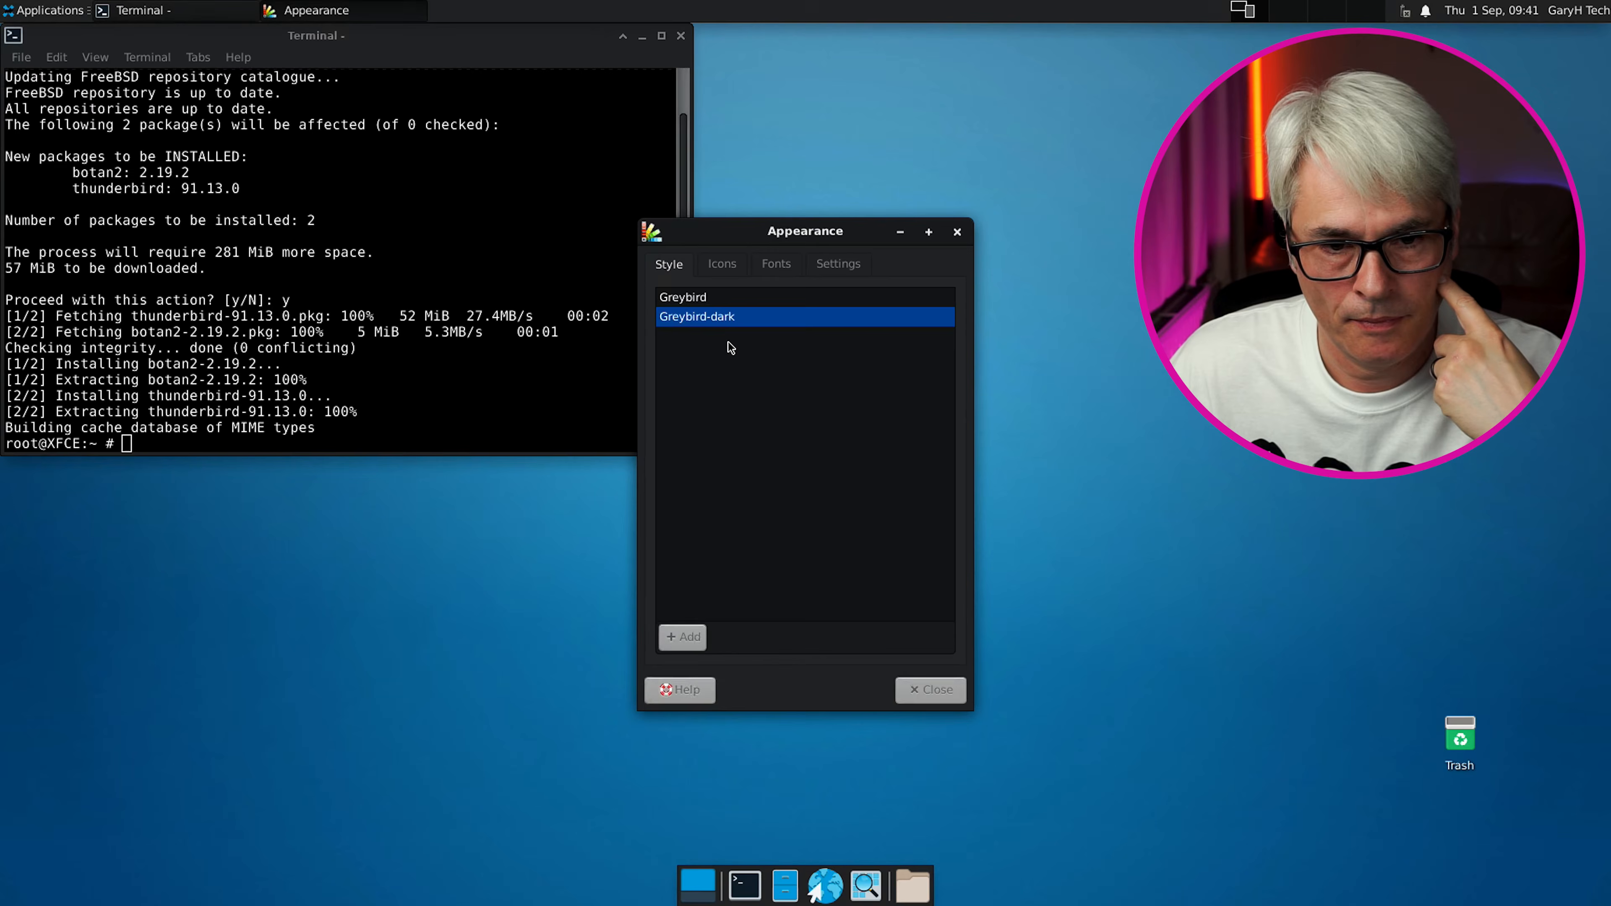
{"action": "left_click", "coordinate": [723, 264]}
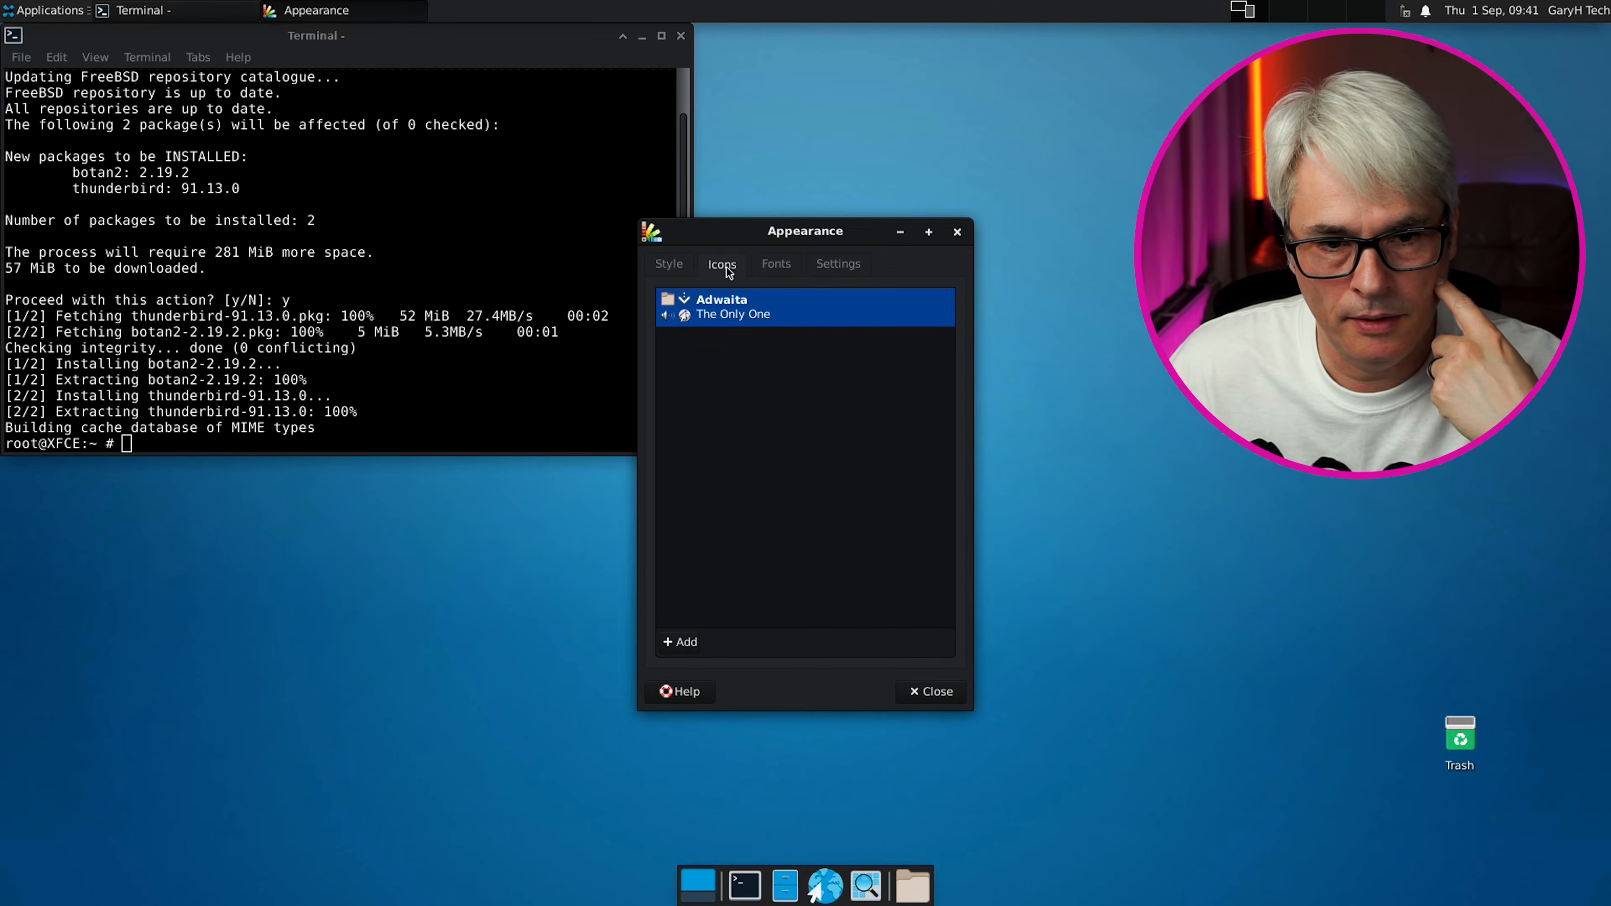
{"action": "left_click", "coordinate": [772, 263]}
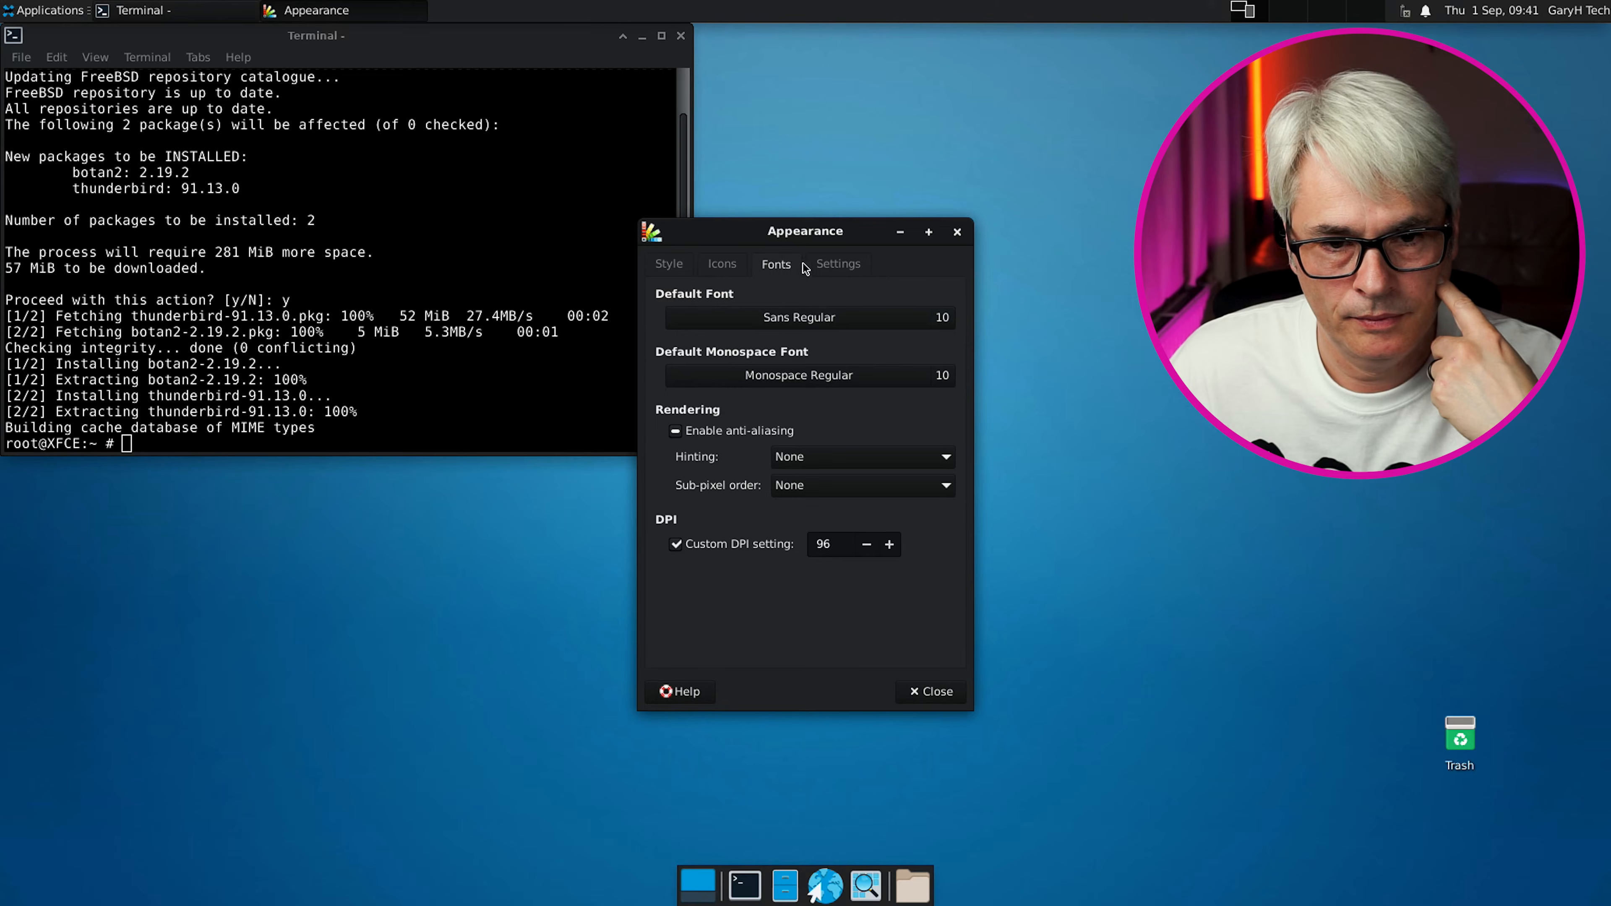
{"action": "left_click", "coordinate": [838, 264]}
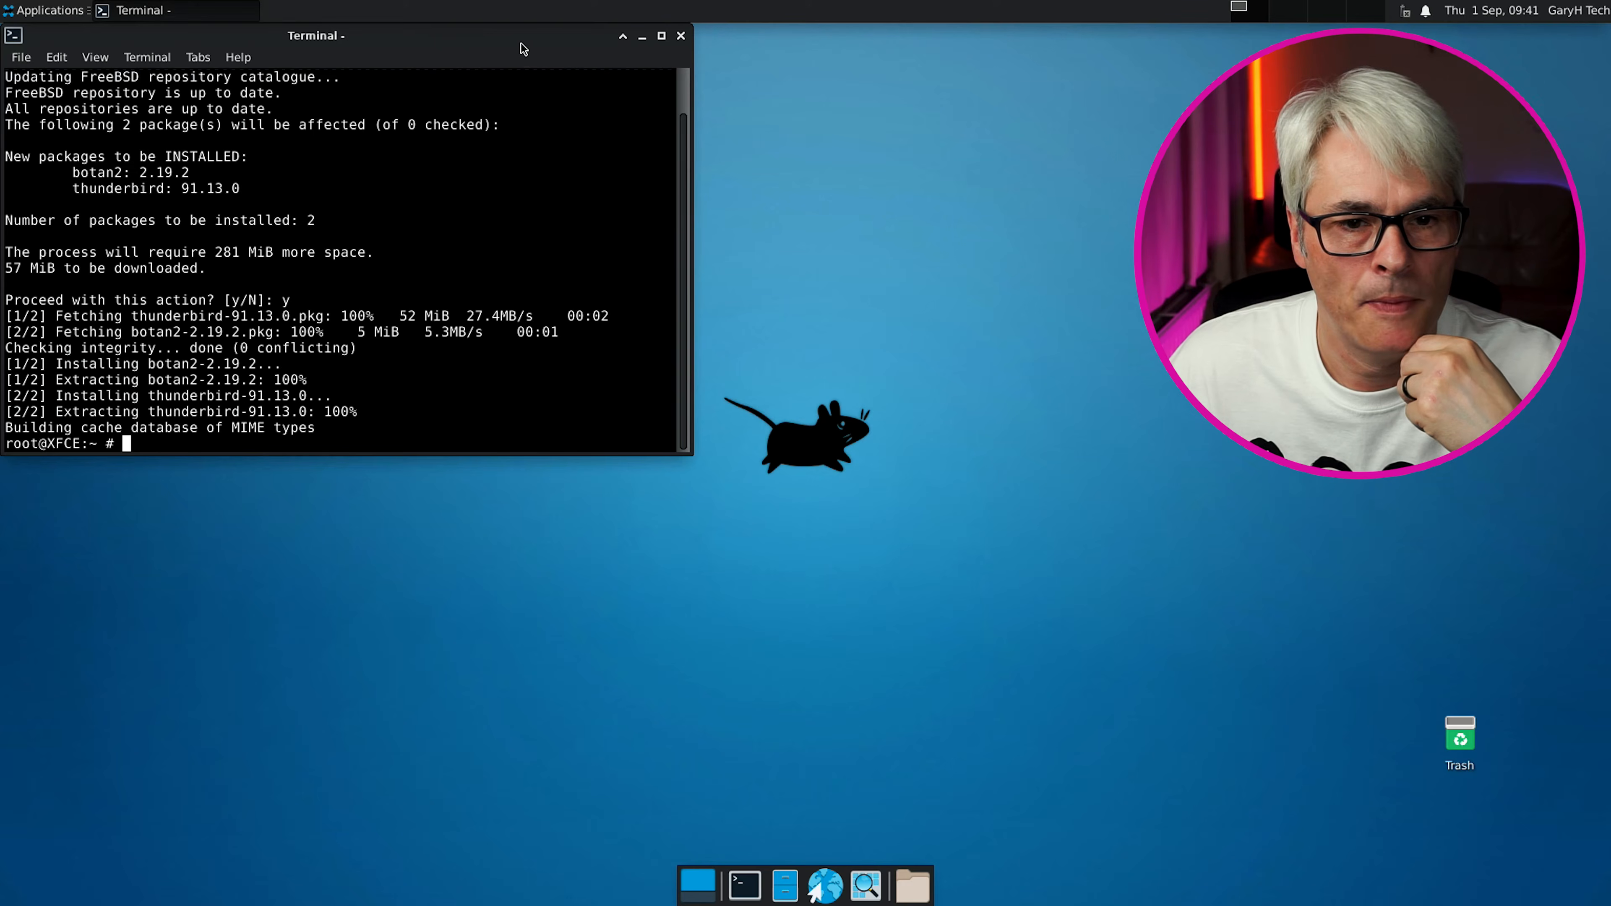
Centre the Terminal window, keep it open, and type 'pkg install ' at the root prompt
{"action": "left_click_drag", "start_coordinate": [522, 42], "coordinate": [978, 194]}
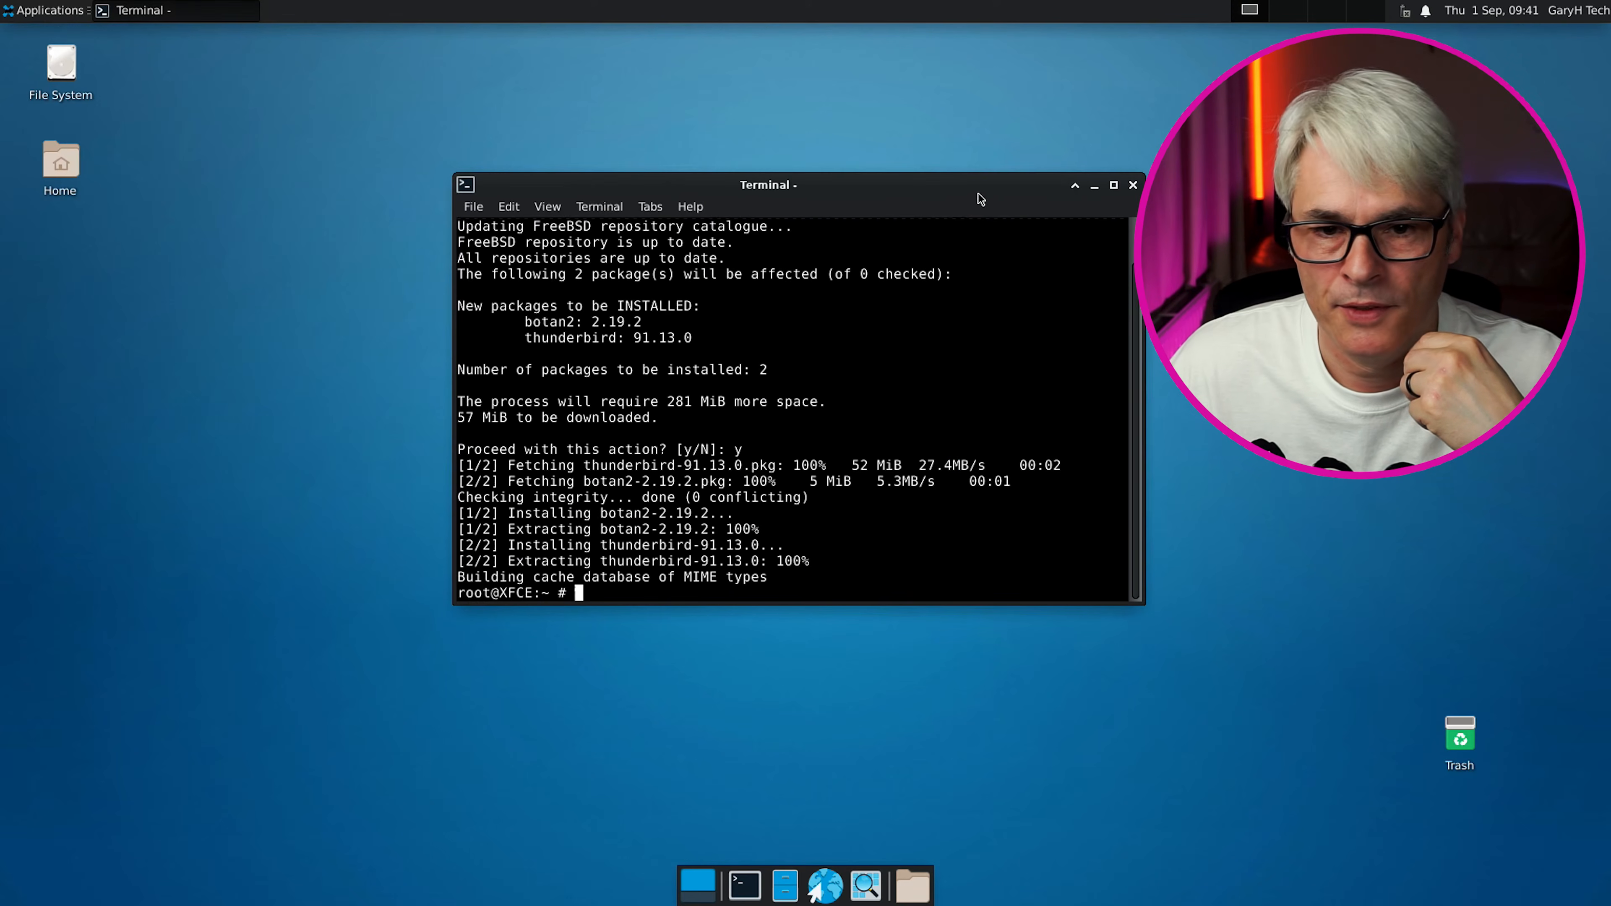
{"action": "left_click", "coordinate": [1133, 186]}
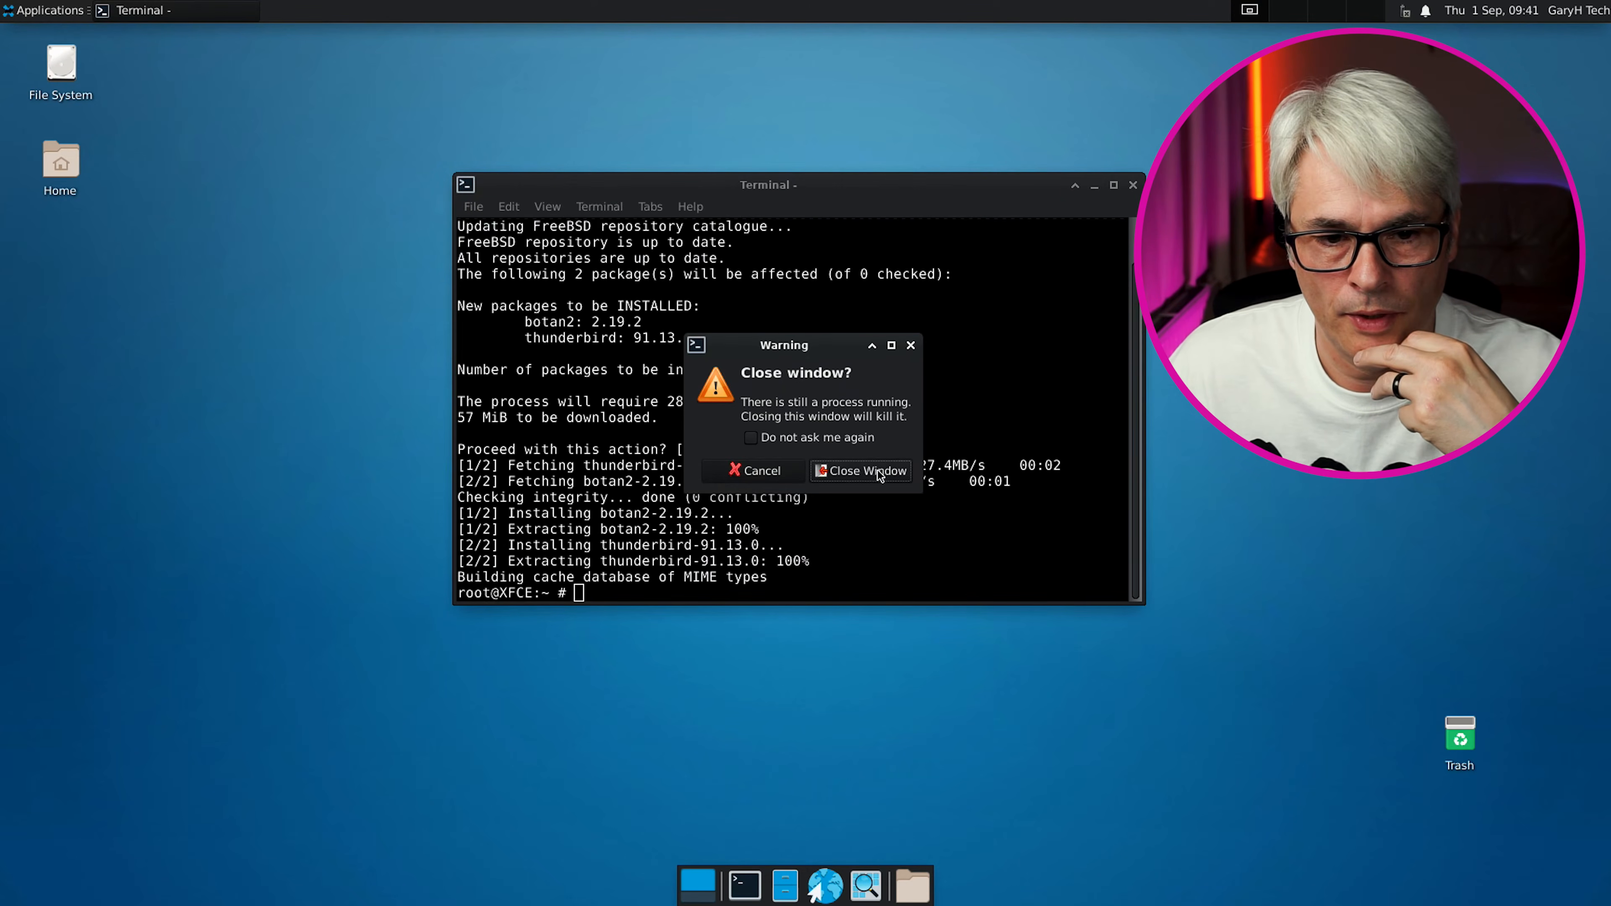
{"action": "left_click", "coordinate": [750, 471]}
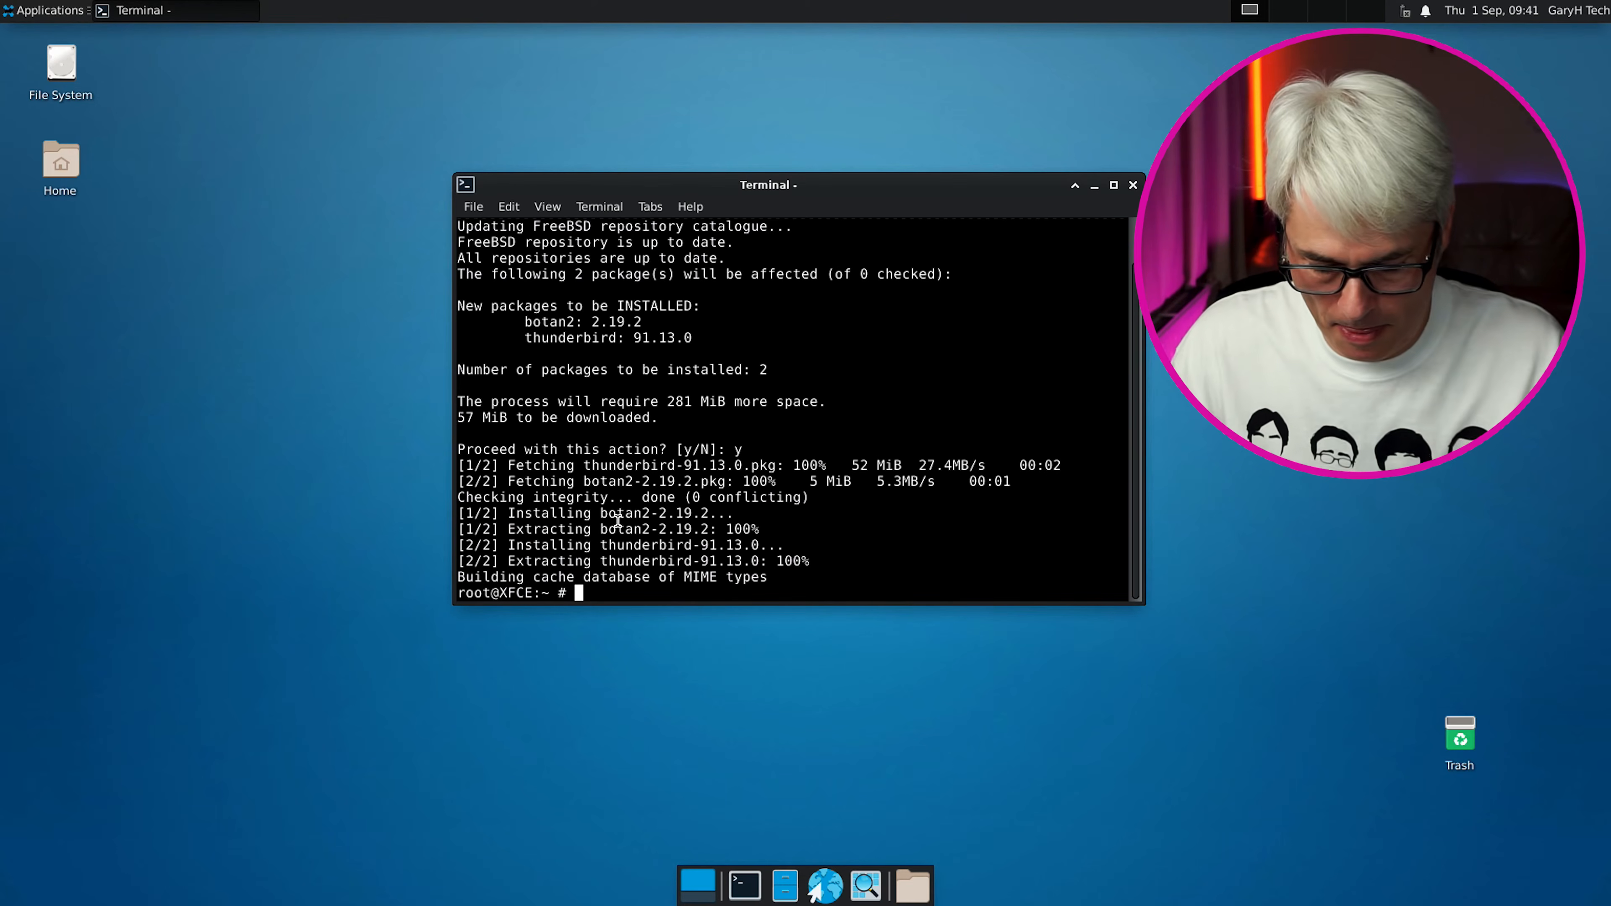
{"action": "type", "text": "pkg in"}
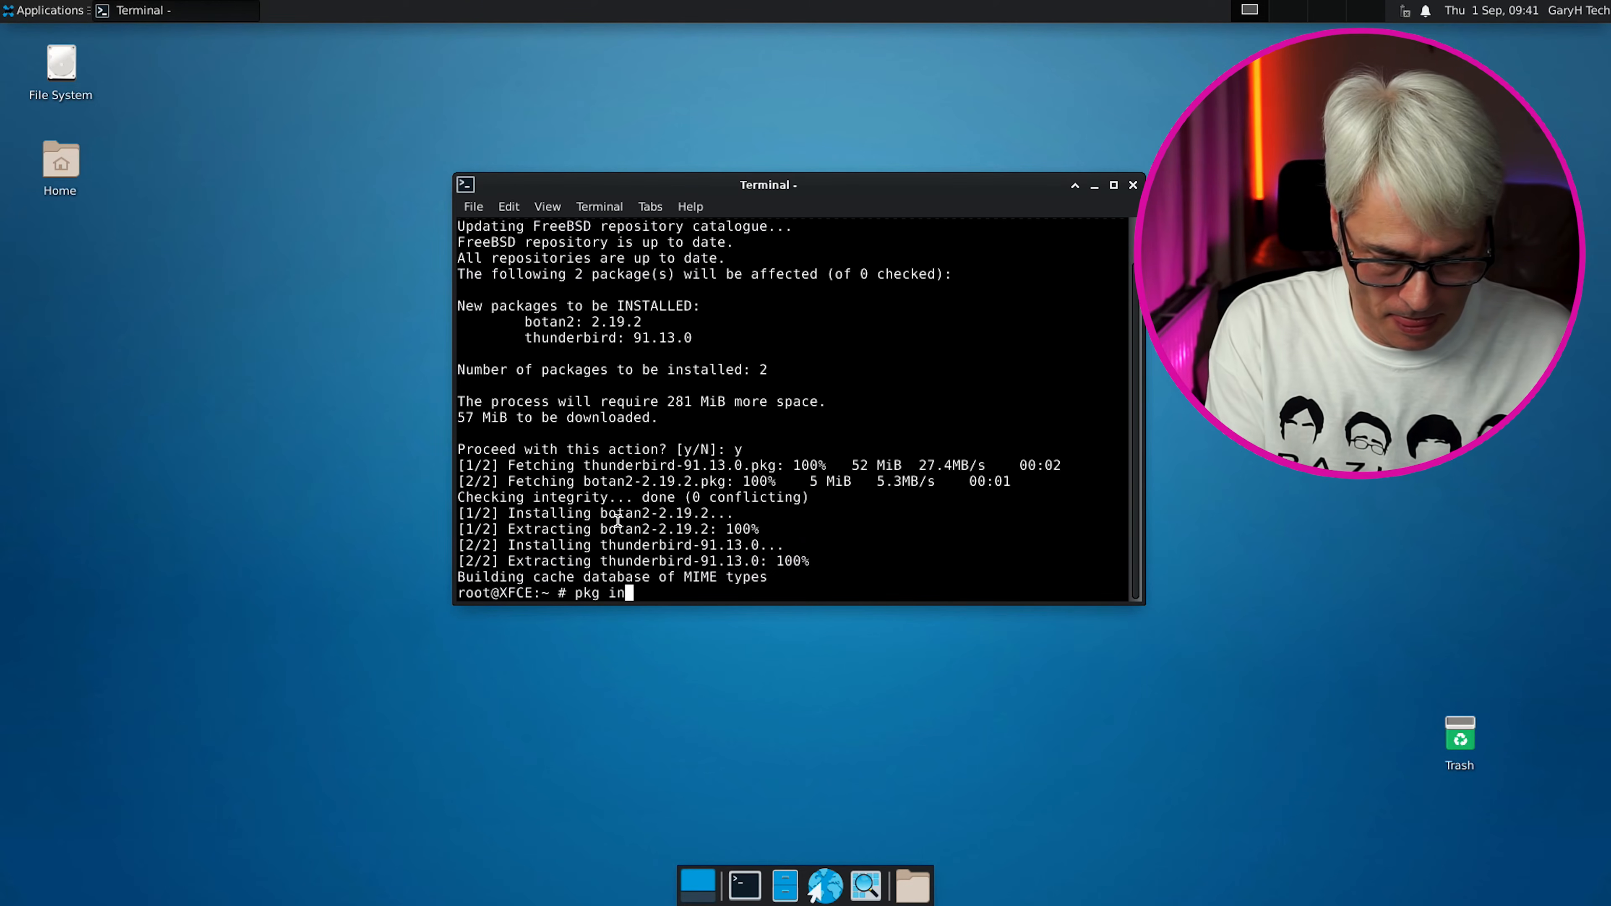
{"action": "type", "text": "stall"}
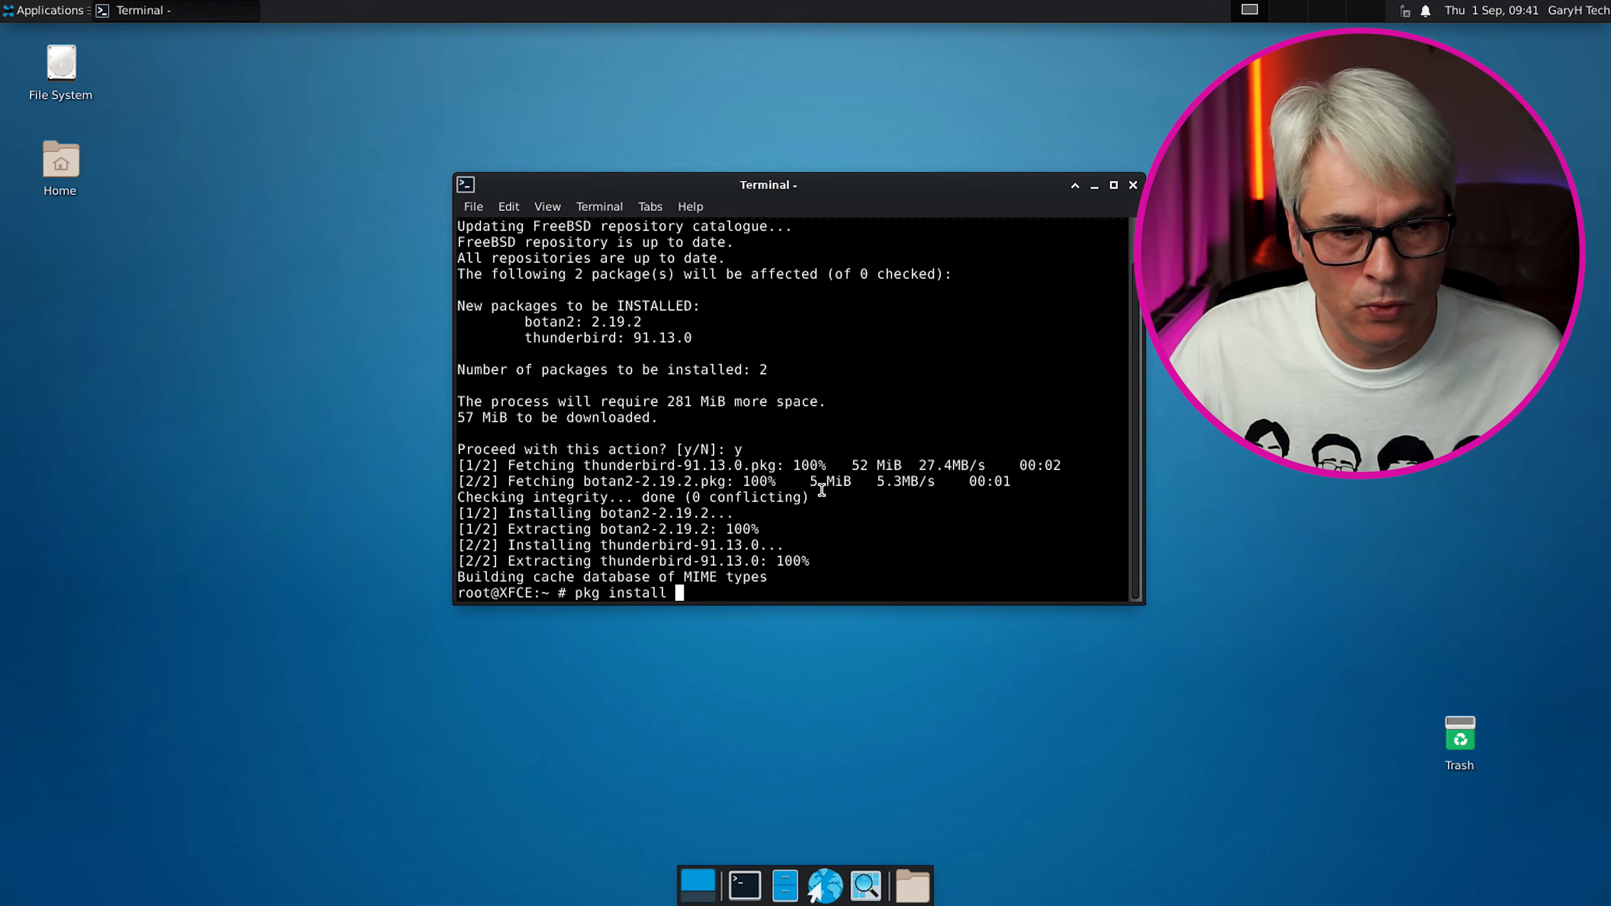
{"action": "left_click", "coordinate": [52, 9]}
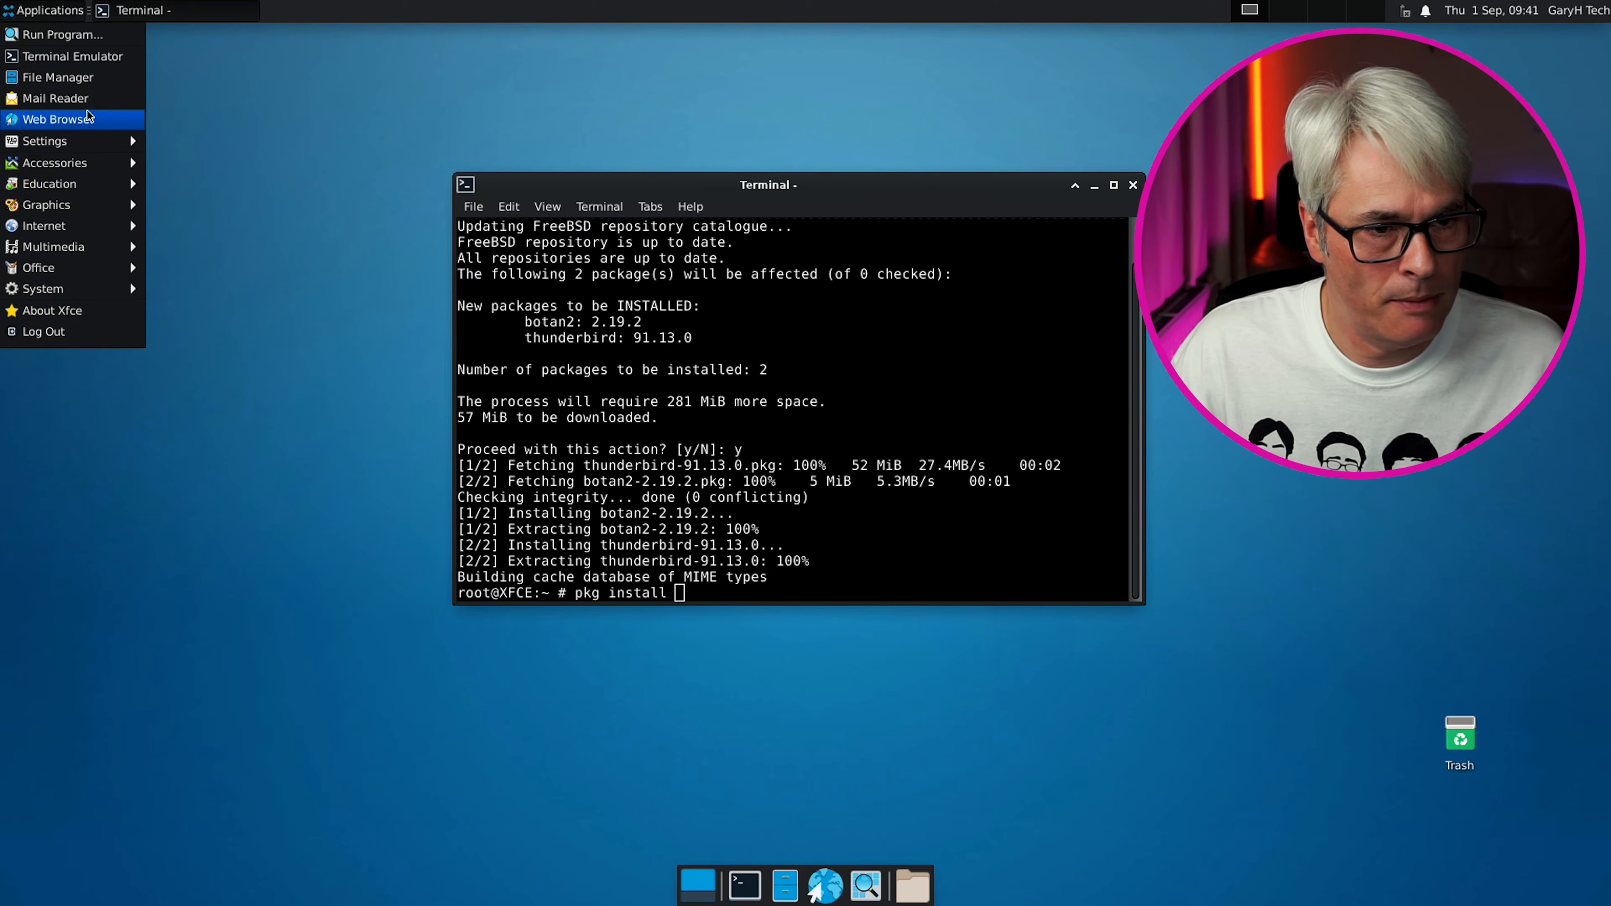
Launch Firefox, permanently dismiss the default-browser prompt, and web-search 'freebsd ports'
{"action": "left_click", "coordinate": [256, 164]}
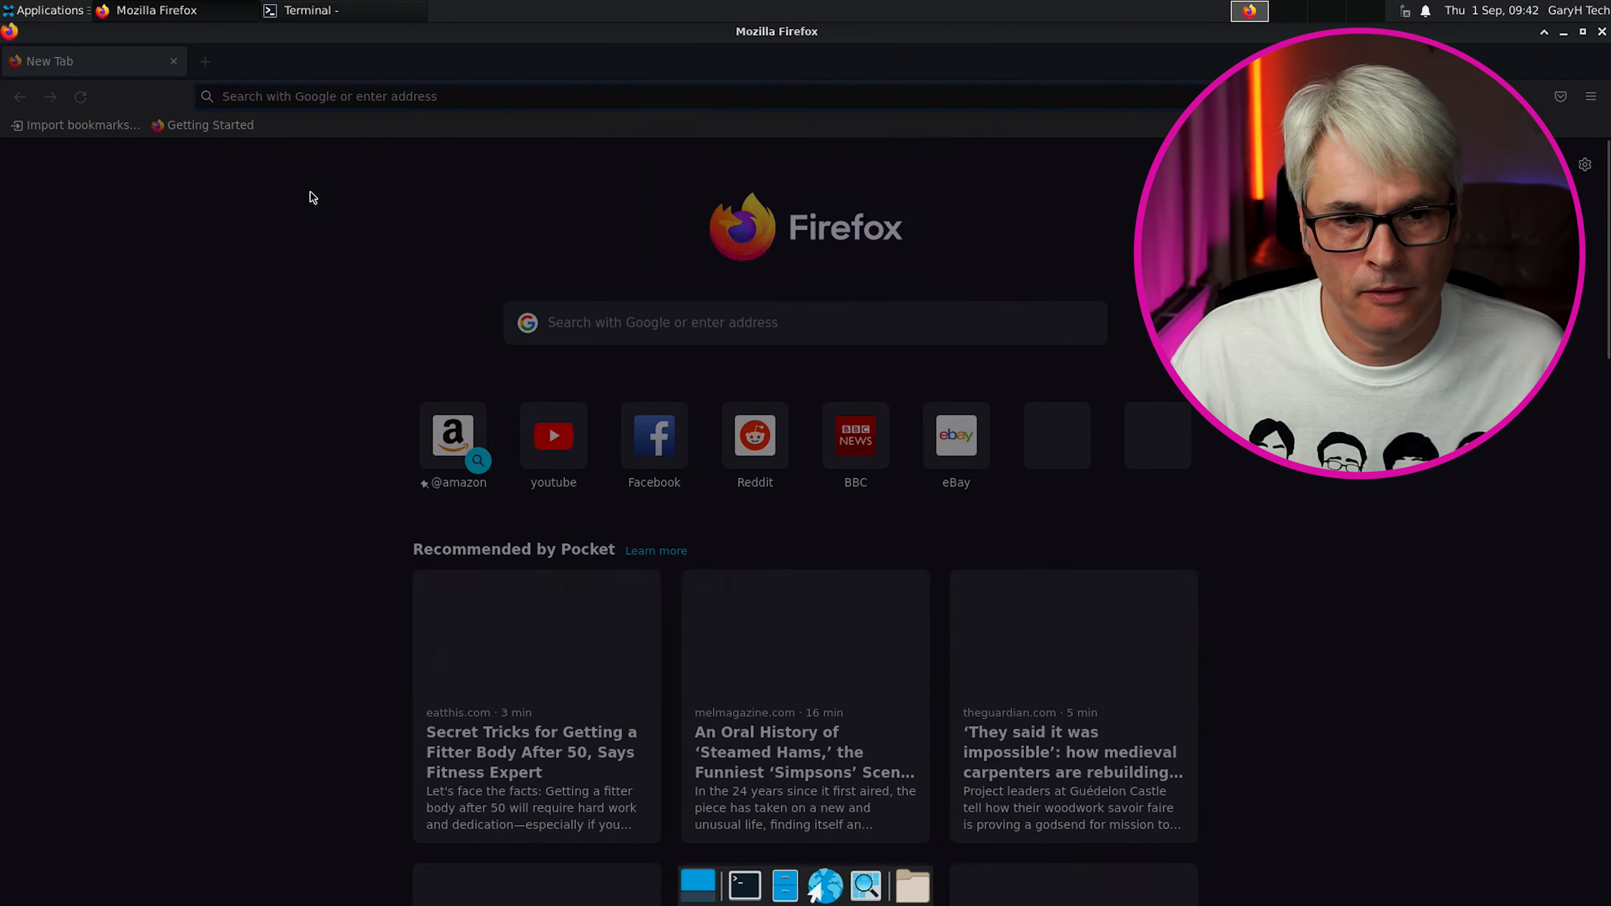
{"action": "left_click", "coordinate": [777, 216]}
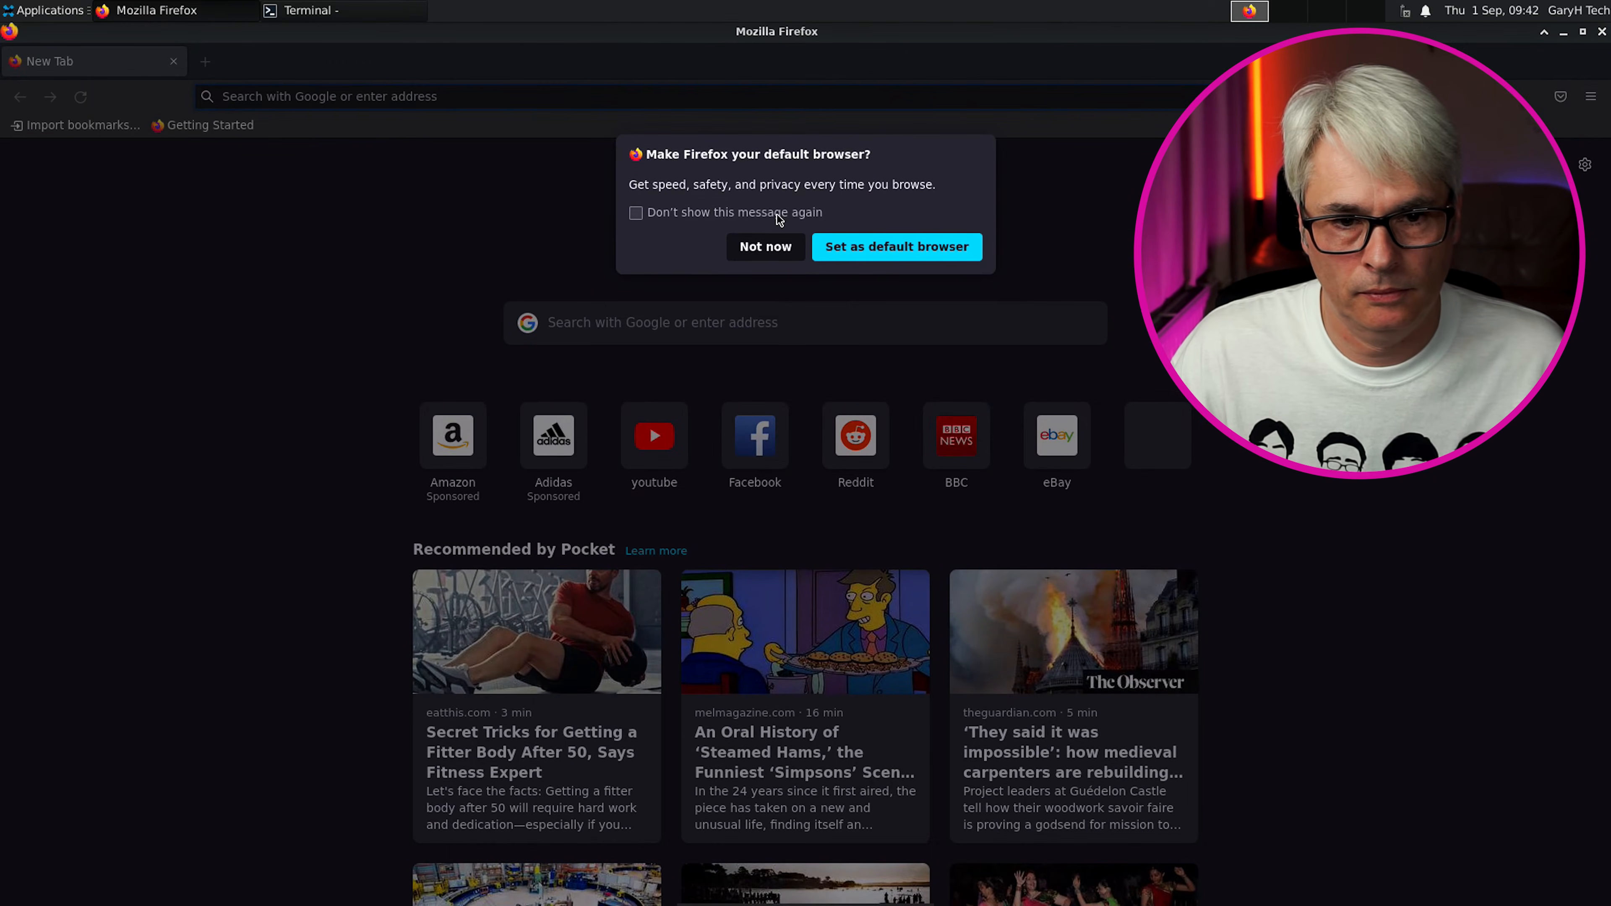
{"action": "left_click", "coordinate": [876, 249]}
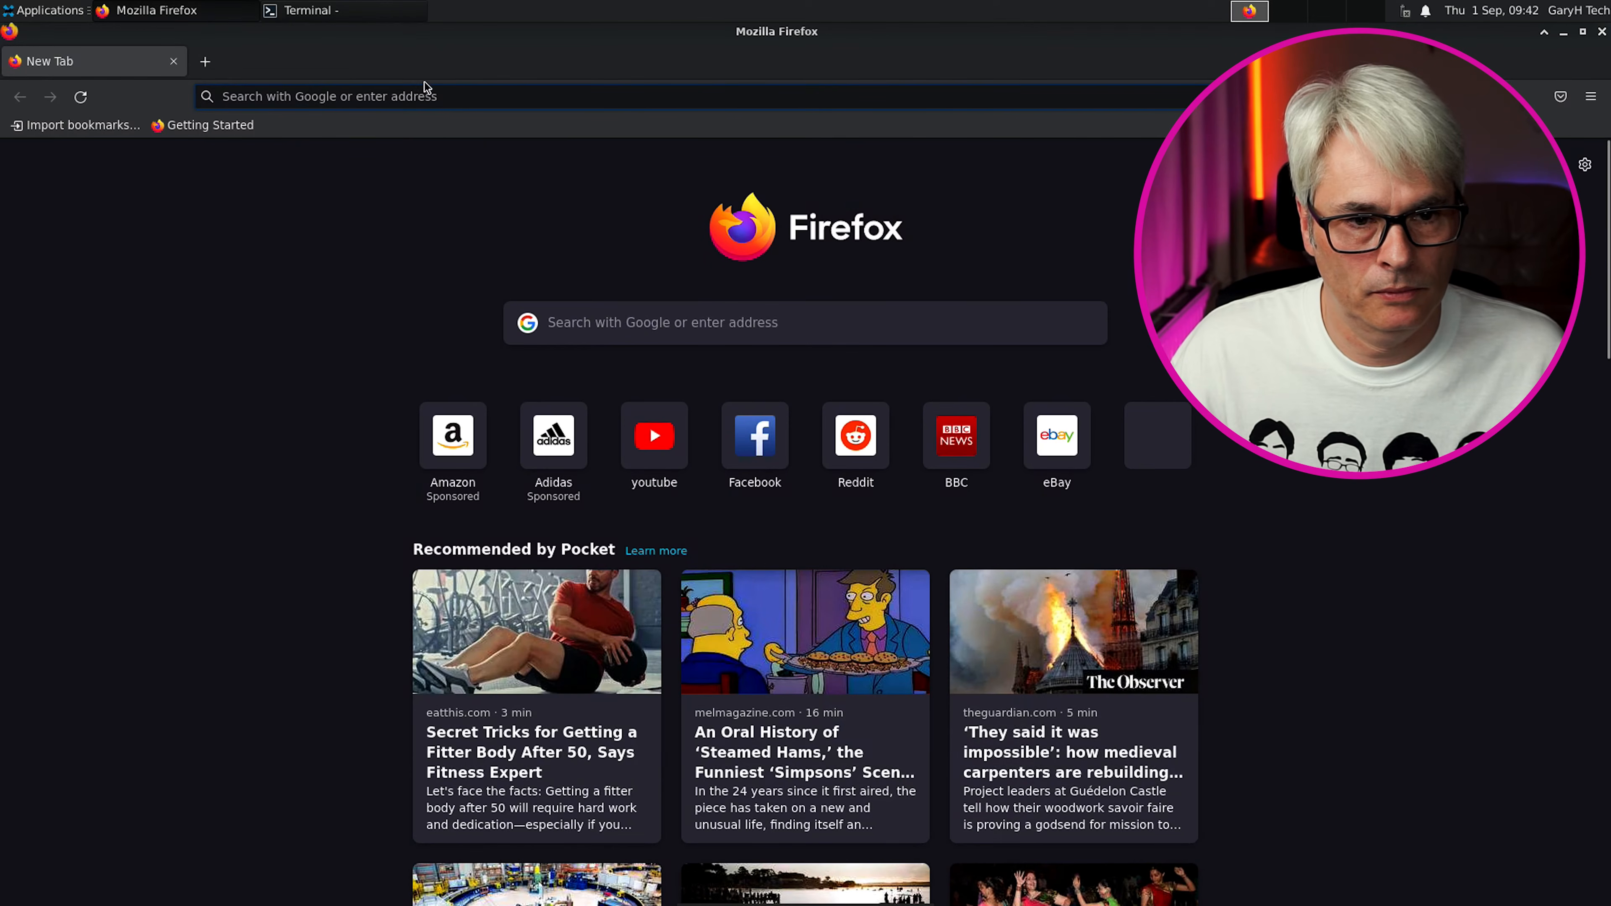
{"action": "left_click", "coordinate": [424, 93]}
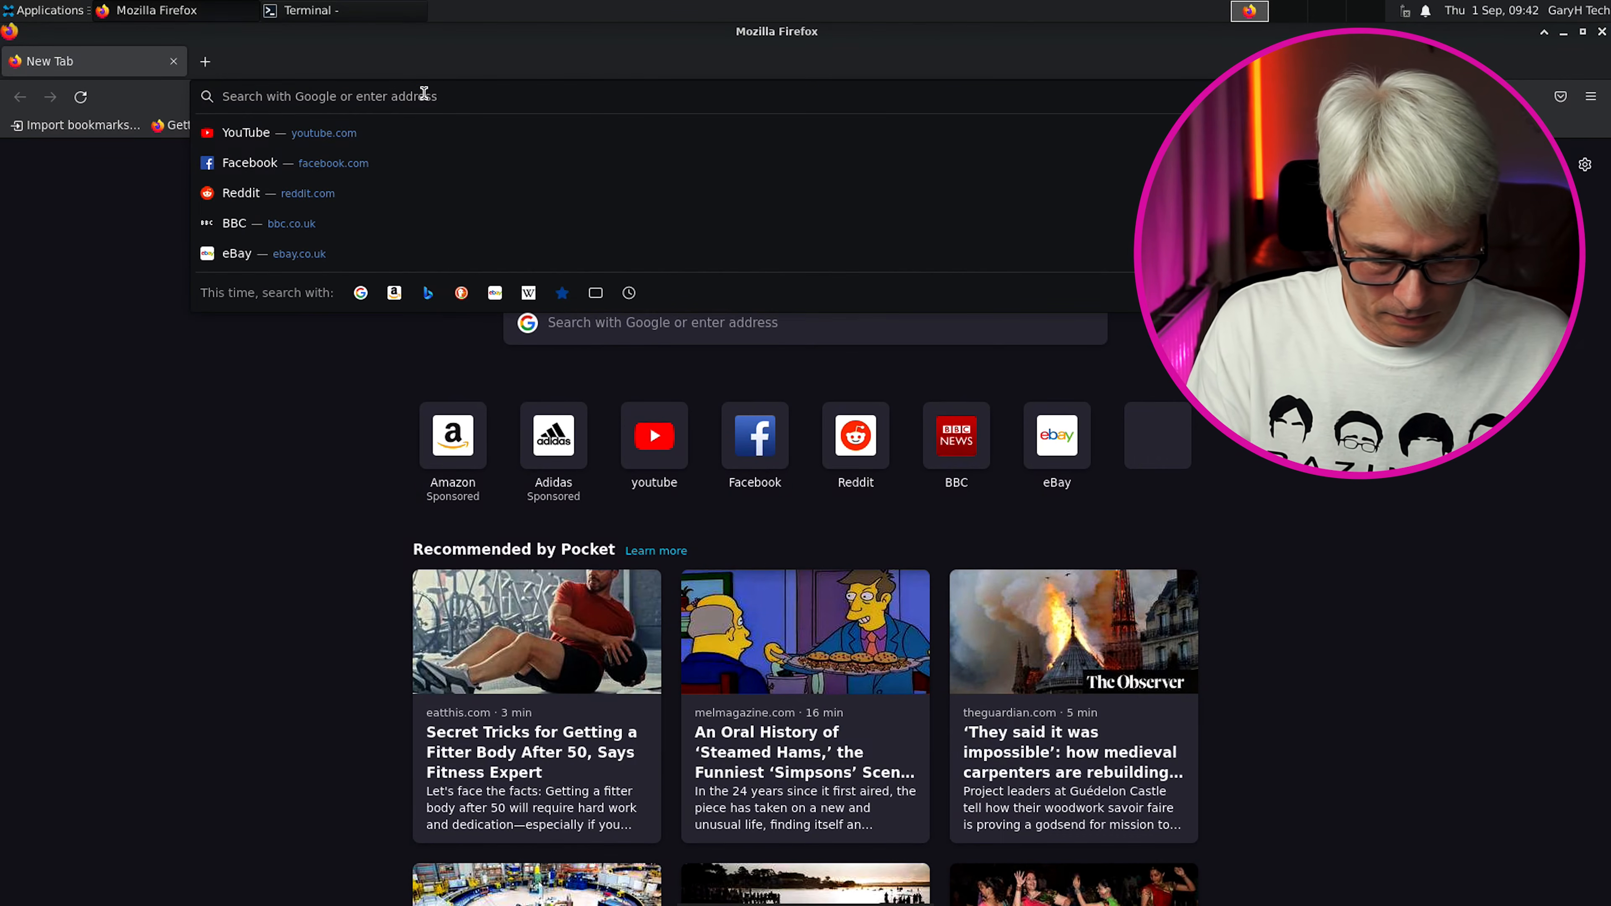
{"action": "type", "text": "freebsd "}
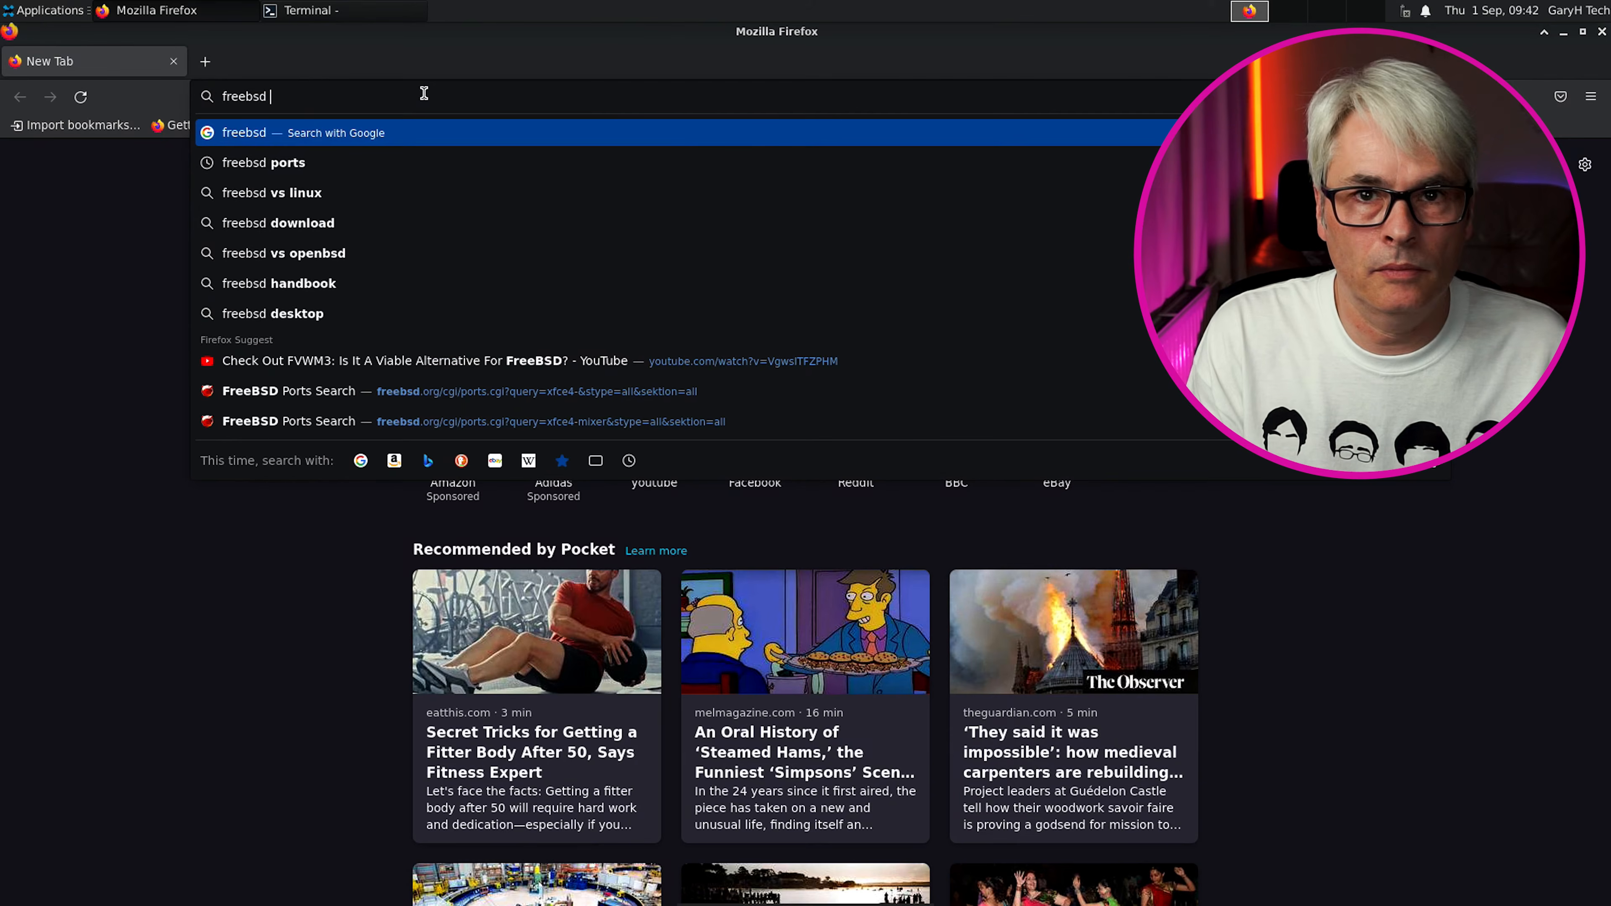
{"action": "type", "text": "ports"}
{"action": "key", "text": "Return"}
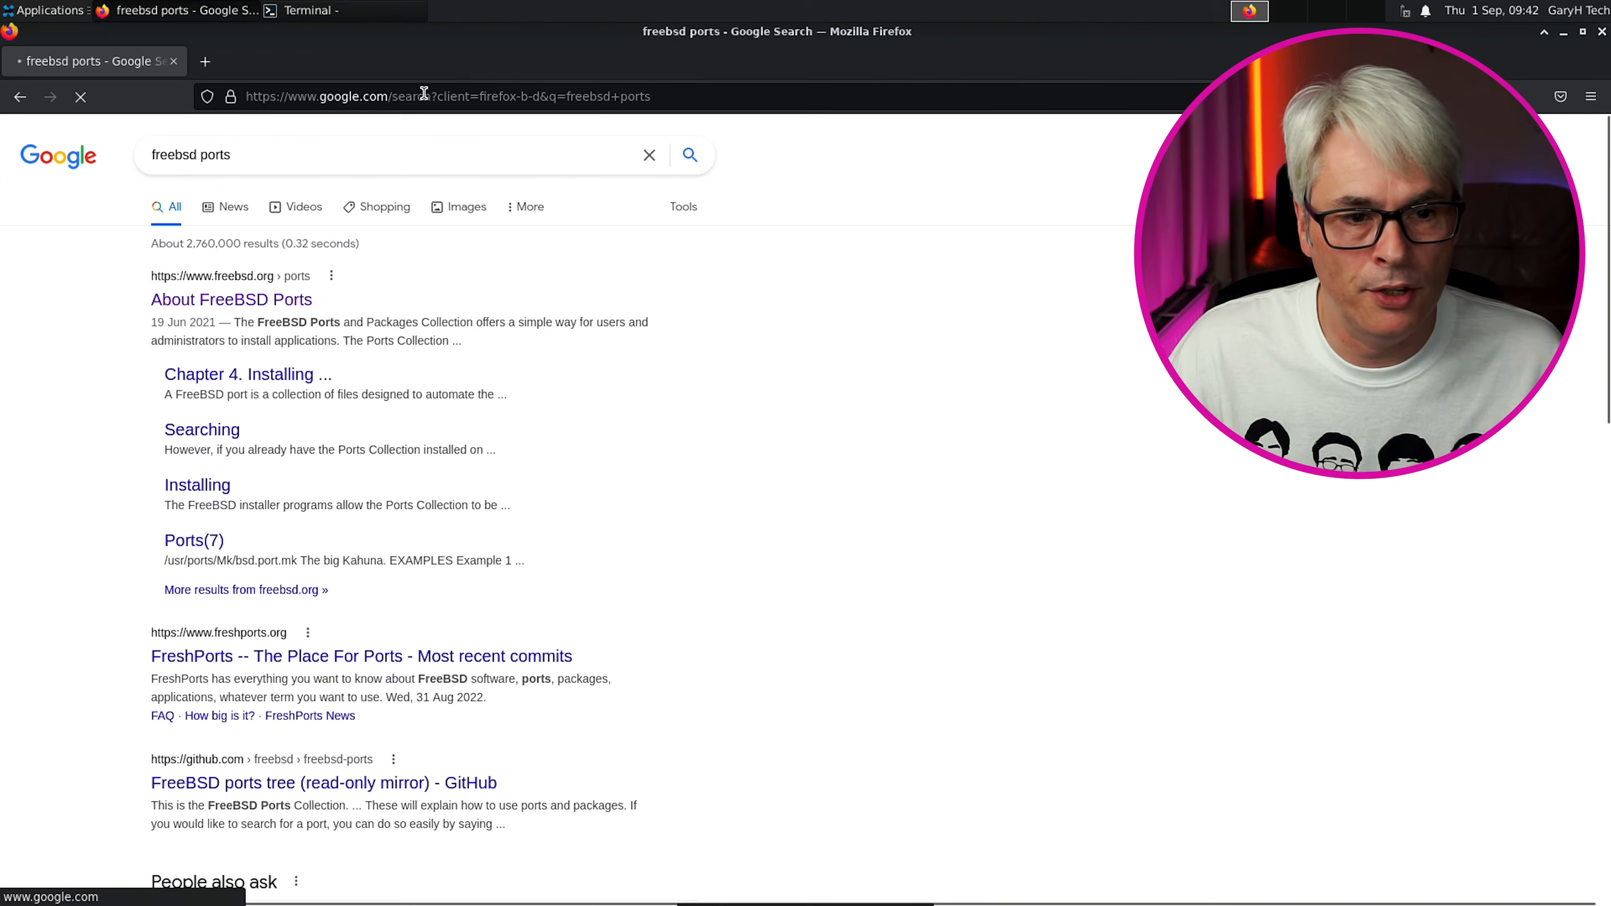
Search FreeBSD Ports for 'video editor' to find openshot-2.6.1_1, then type 'pkg install openshot' in the terminal
{"action": "left_click", "coordinate": [277, 299]}
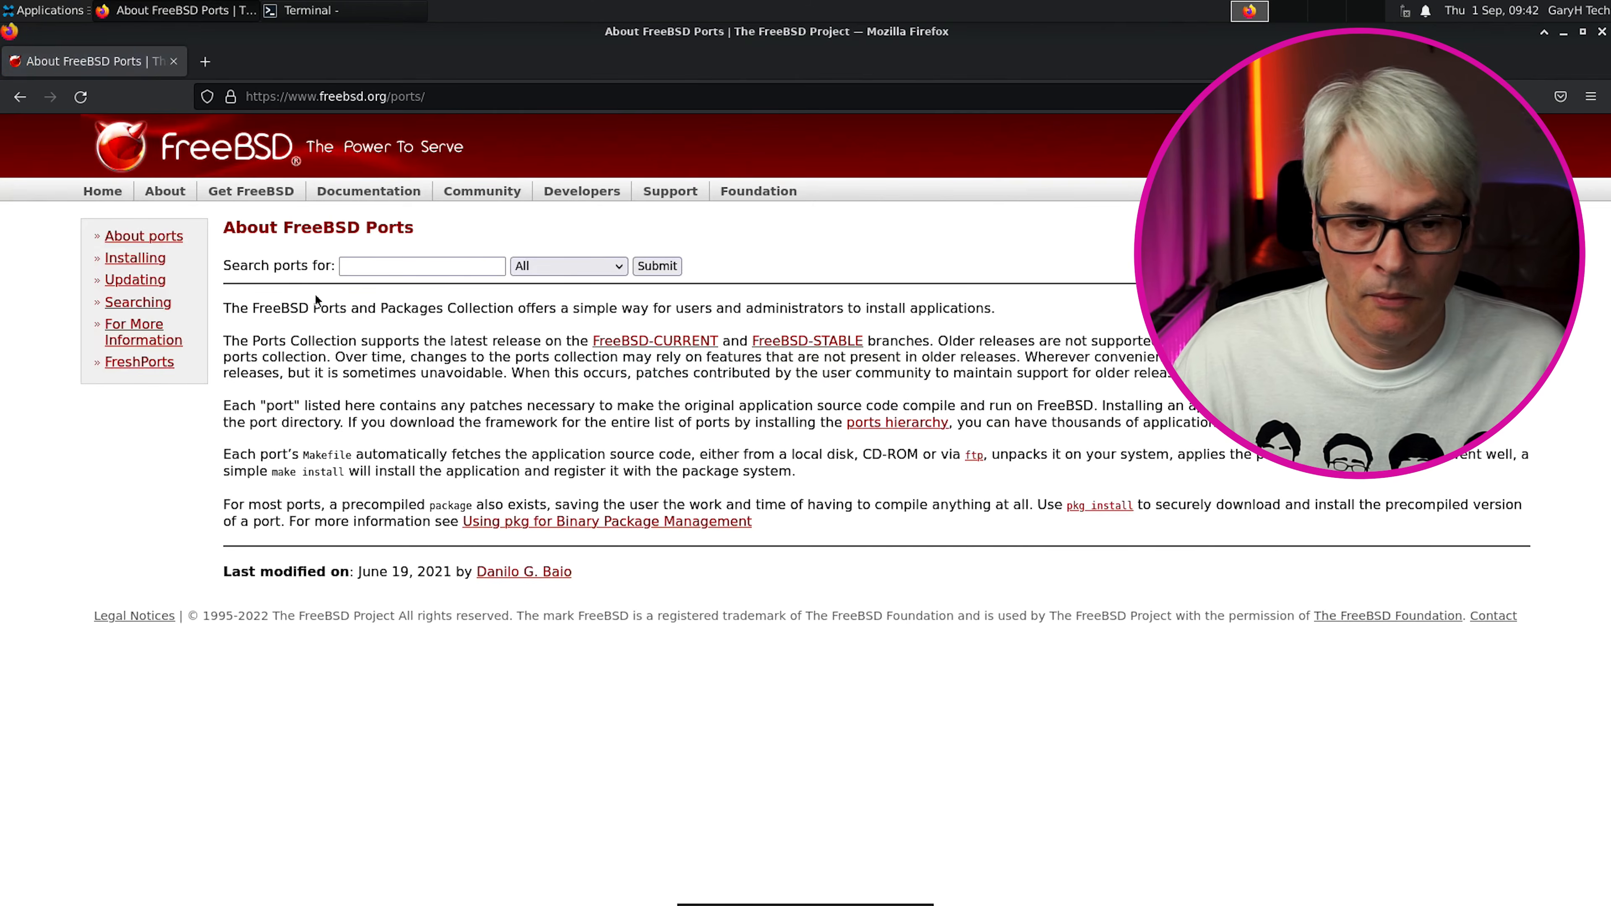
{"action": "left_click", "coordinate": [429, 271]}
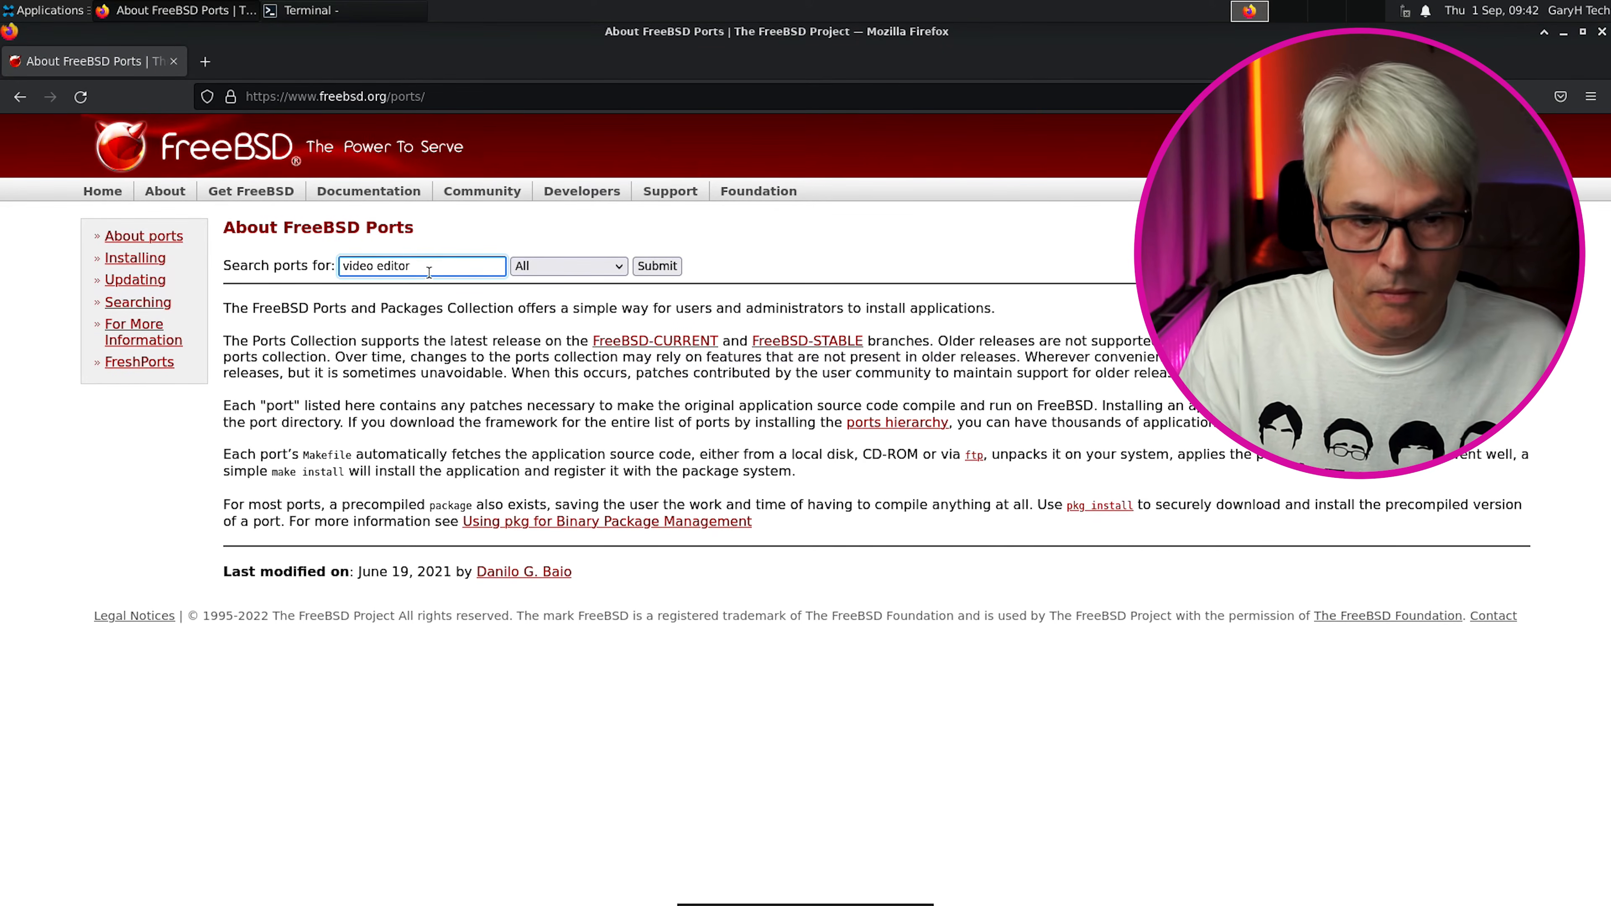
{"action": "key", "text": "Return"}
{"action": "scroll", "coordinate": [508, 447], "scroll_direction": "down", "scroll_amount": 15}
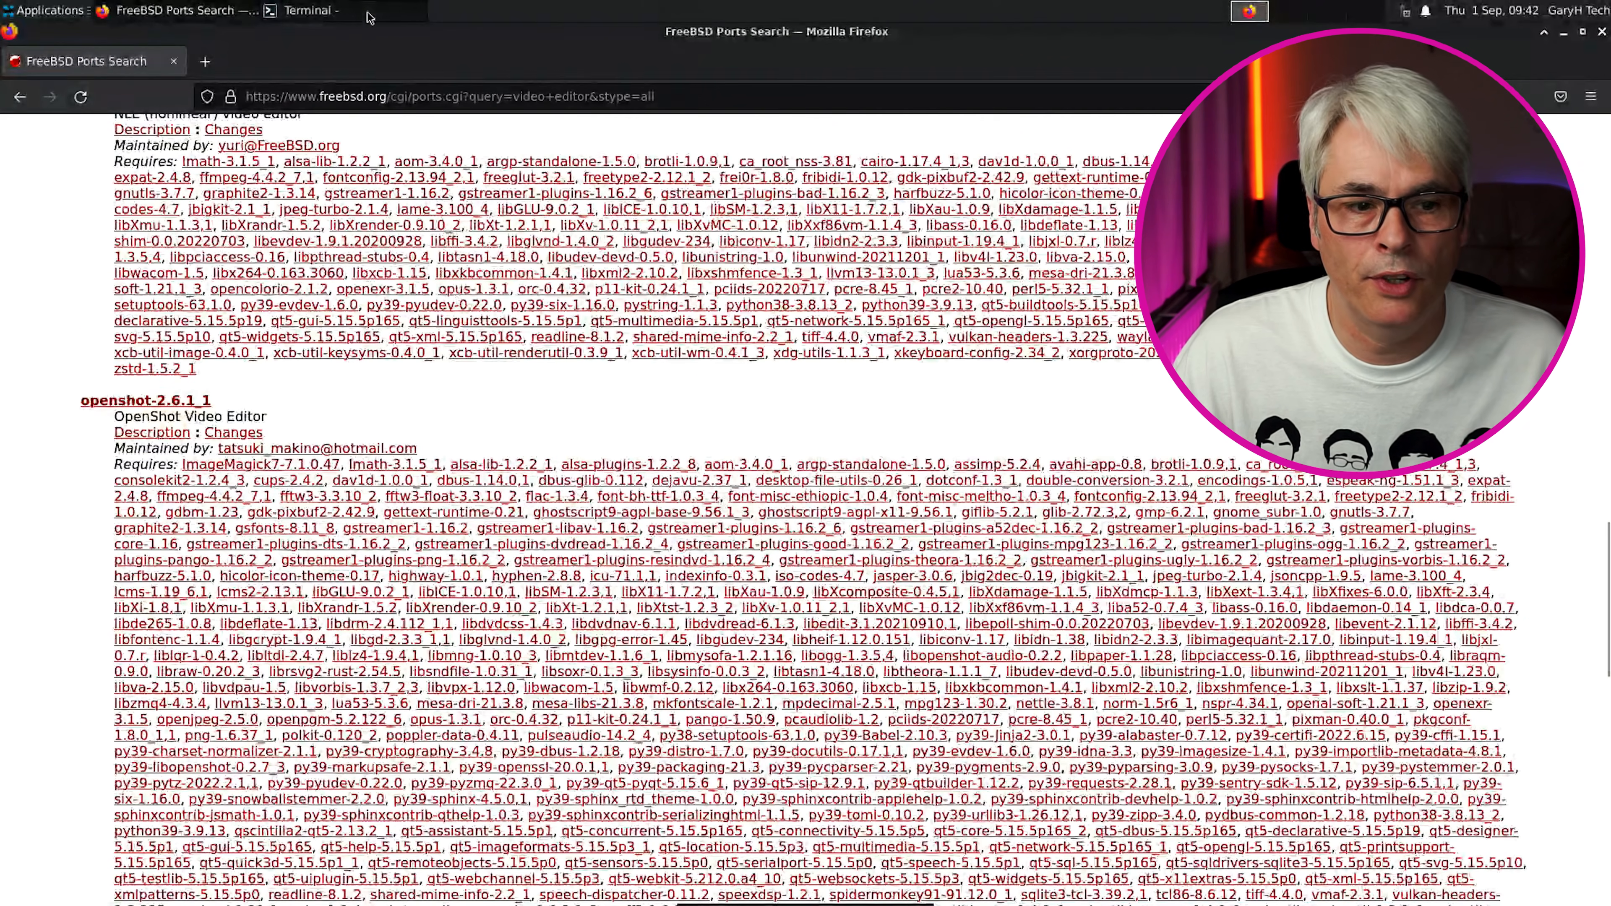
{"action": "left_click", "coordinate": [370, 13]}
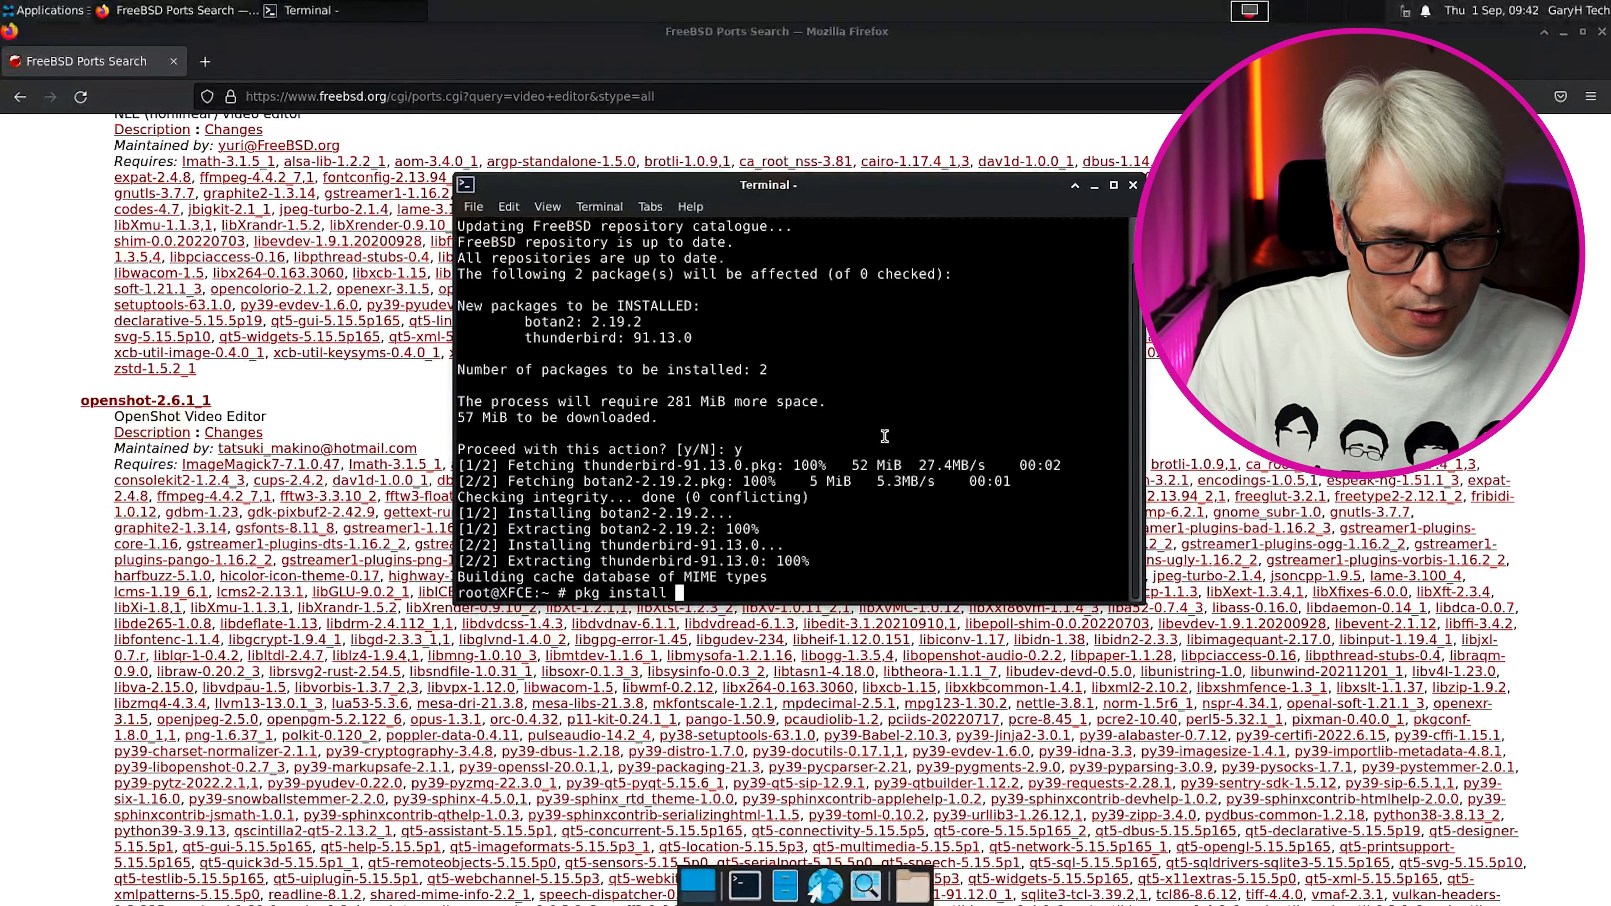
{"action": "type", "text": "pkg install openshot"}
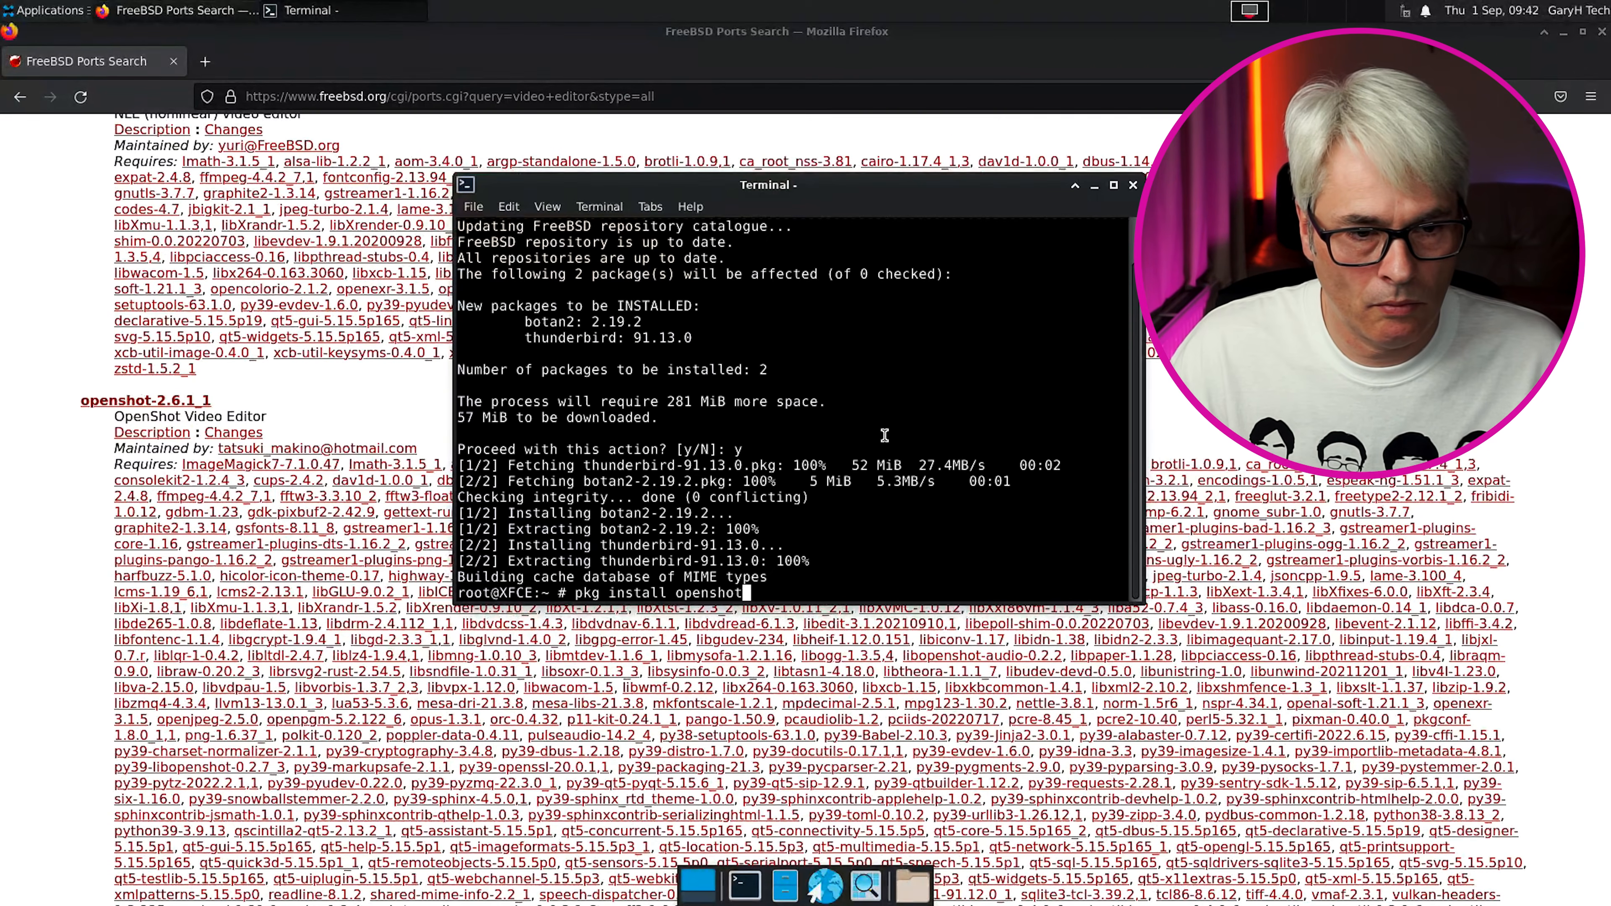
Scroll through the 'video editor' ports search results again before returning to the terminal
{"action": "left_click", "coordinate": [438, 380]}
{"action": "scroll", "coordinate": [438, 380], "scroll_direction": "down", "scroll_amount": 10}
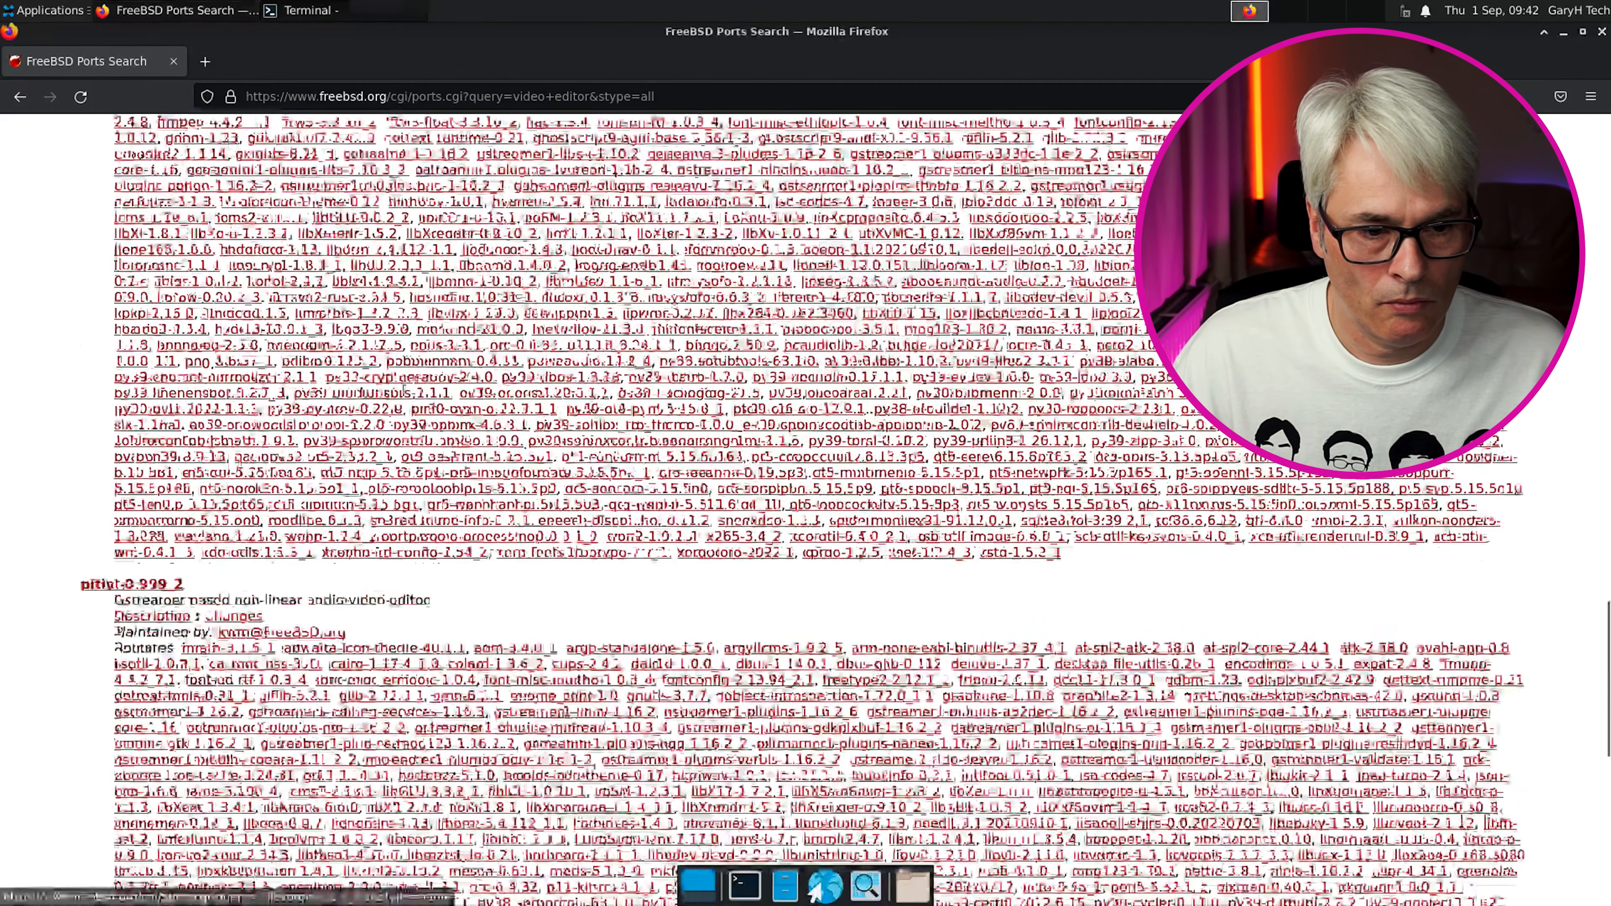
{"action": "scroll", "coordinate": [410, 395], "scroll_direction": "down", "scroll_amount": 2}
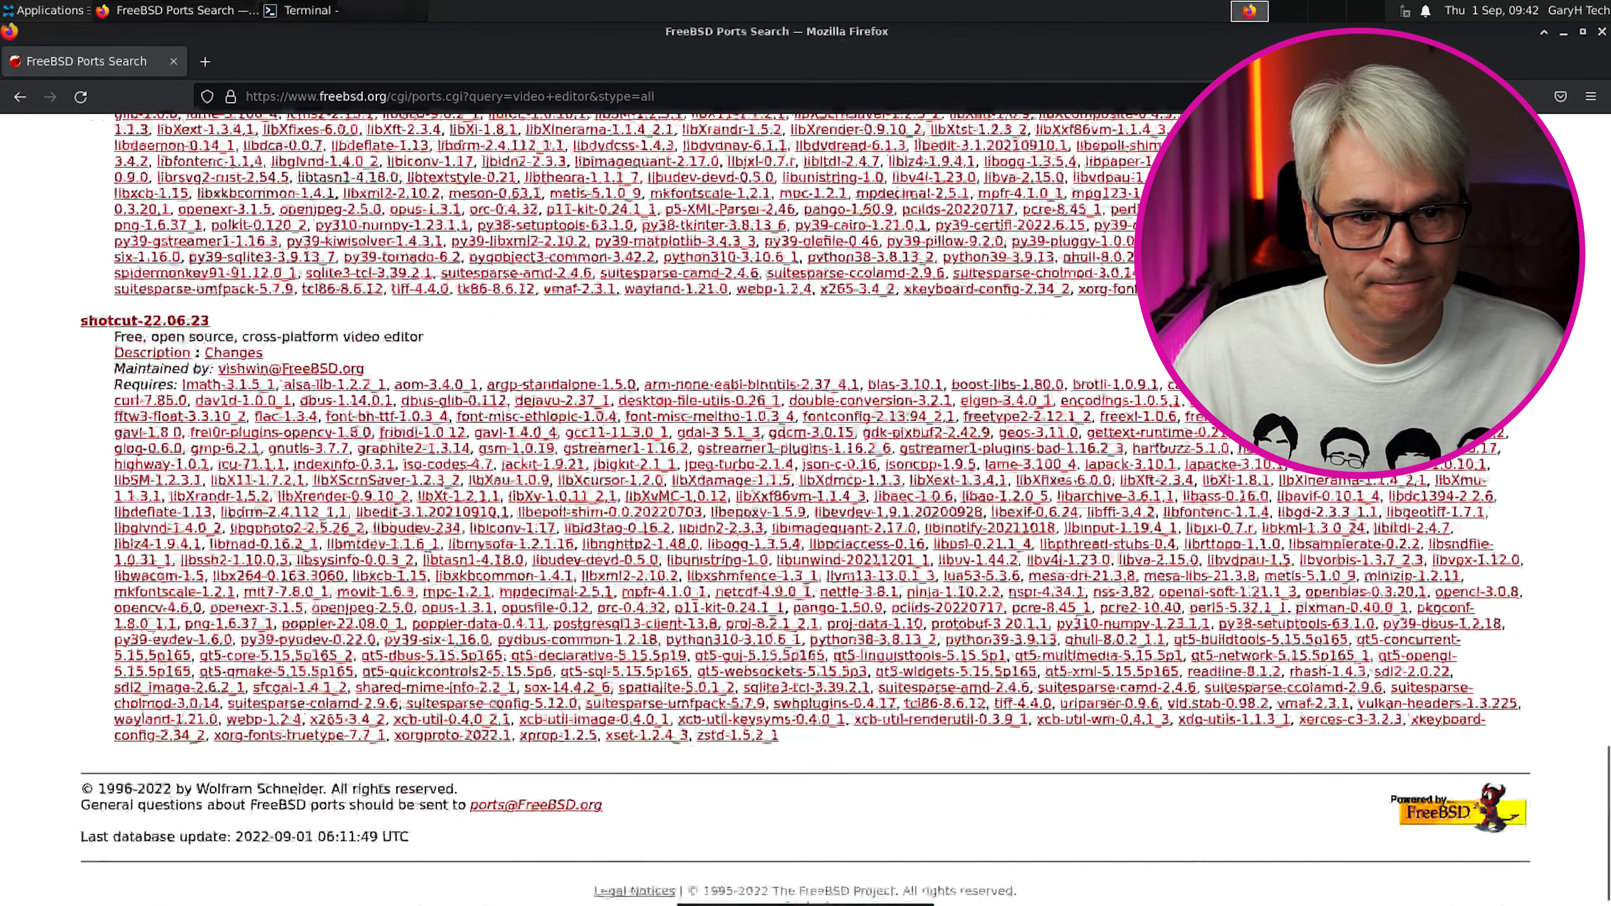
{"action": "left_click", "coordinate": [311, 10]}
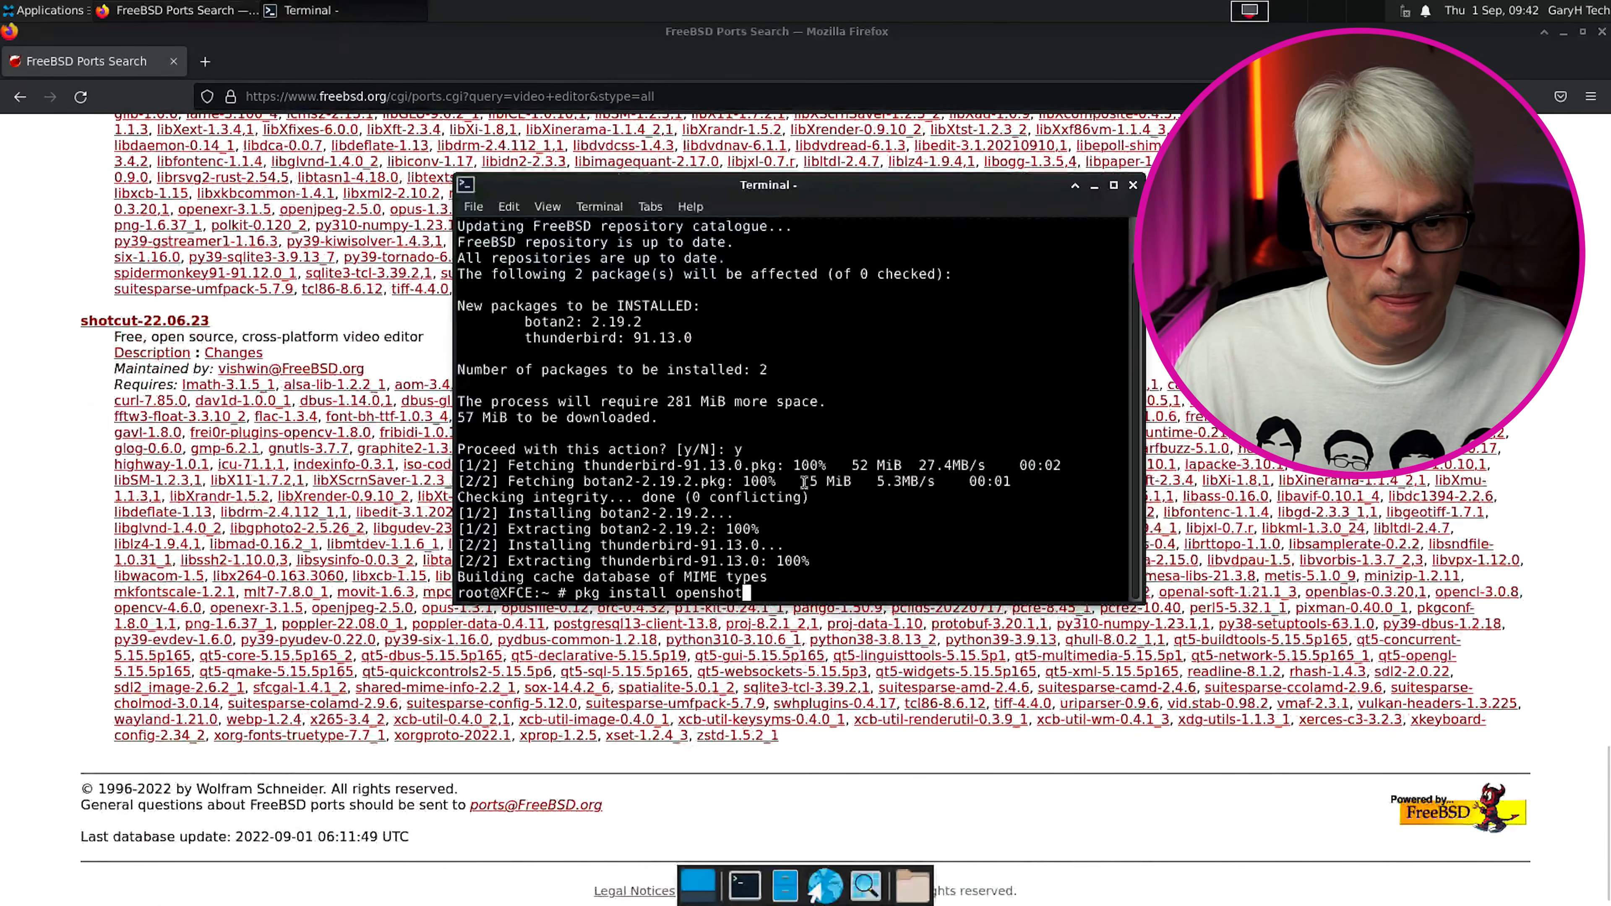
Run 'pkg install openshot shotcut' and approve the 146 new packages and 4 downgrades
{"action": "type", "text": "shotcut"}
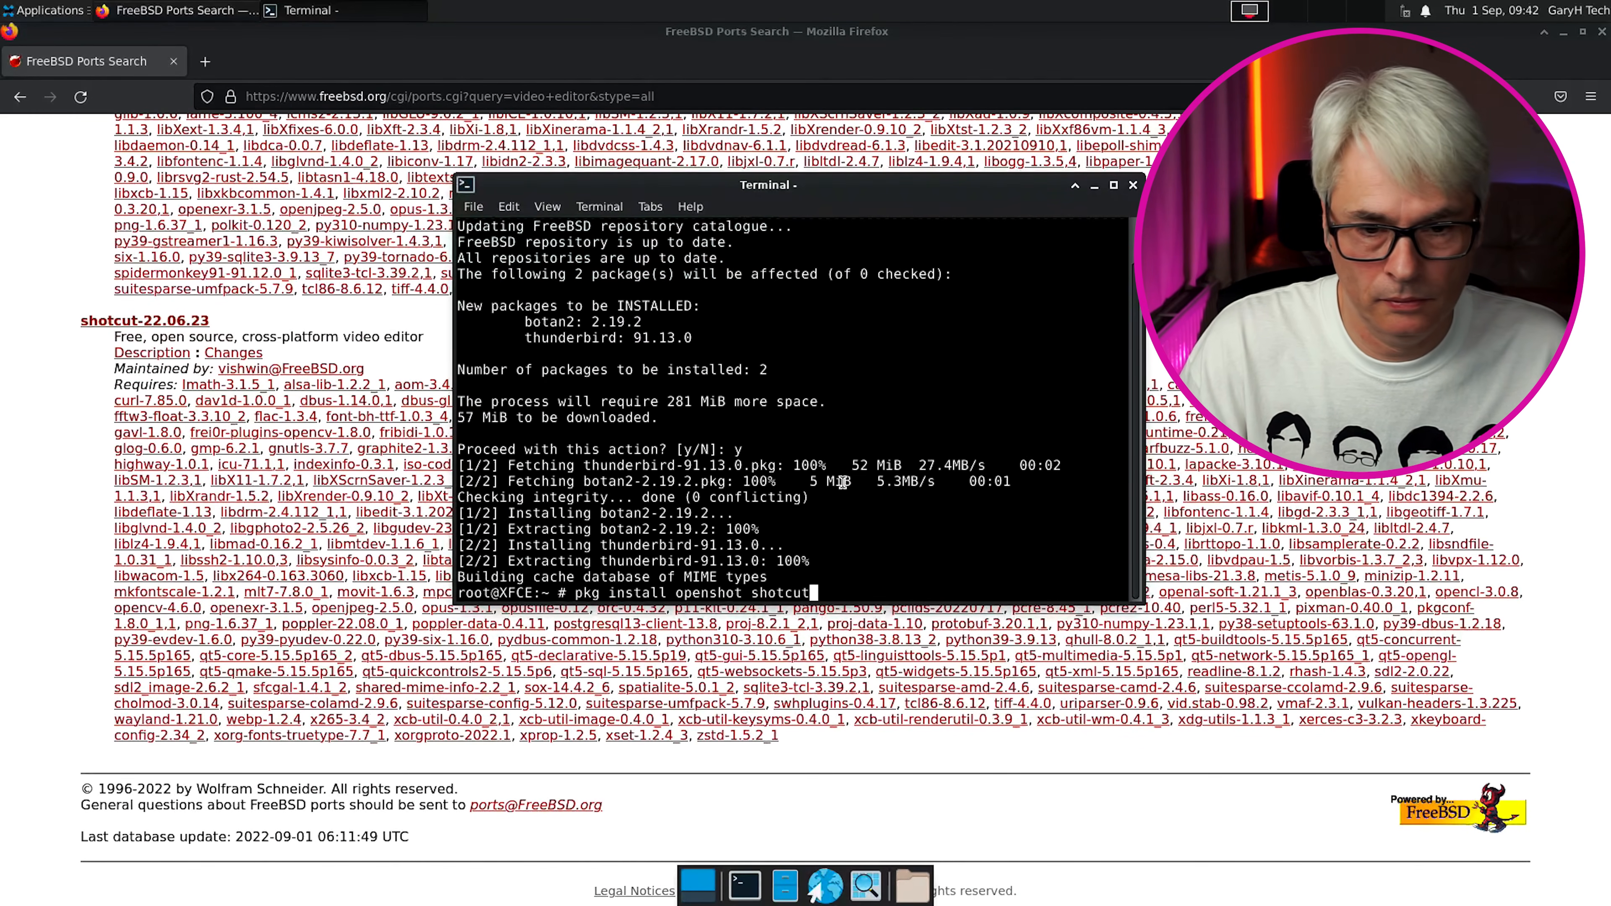
{"action": "key", "text": "Return"}
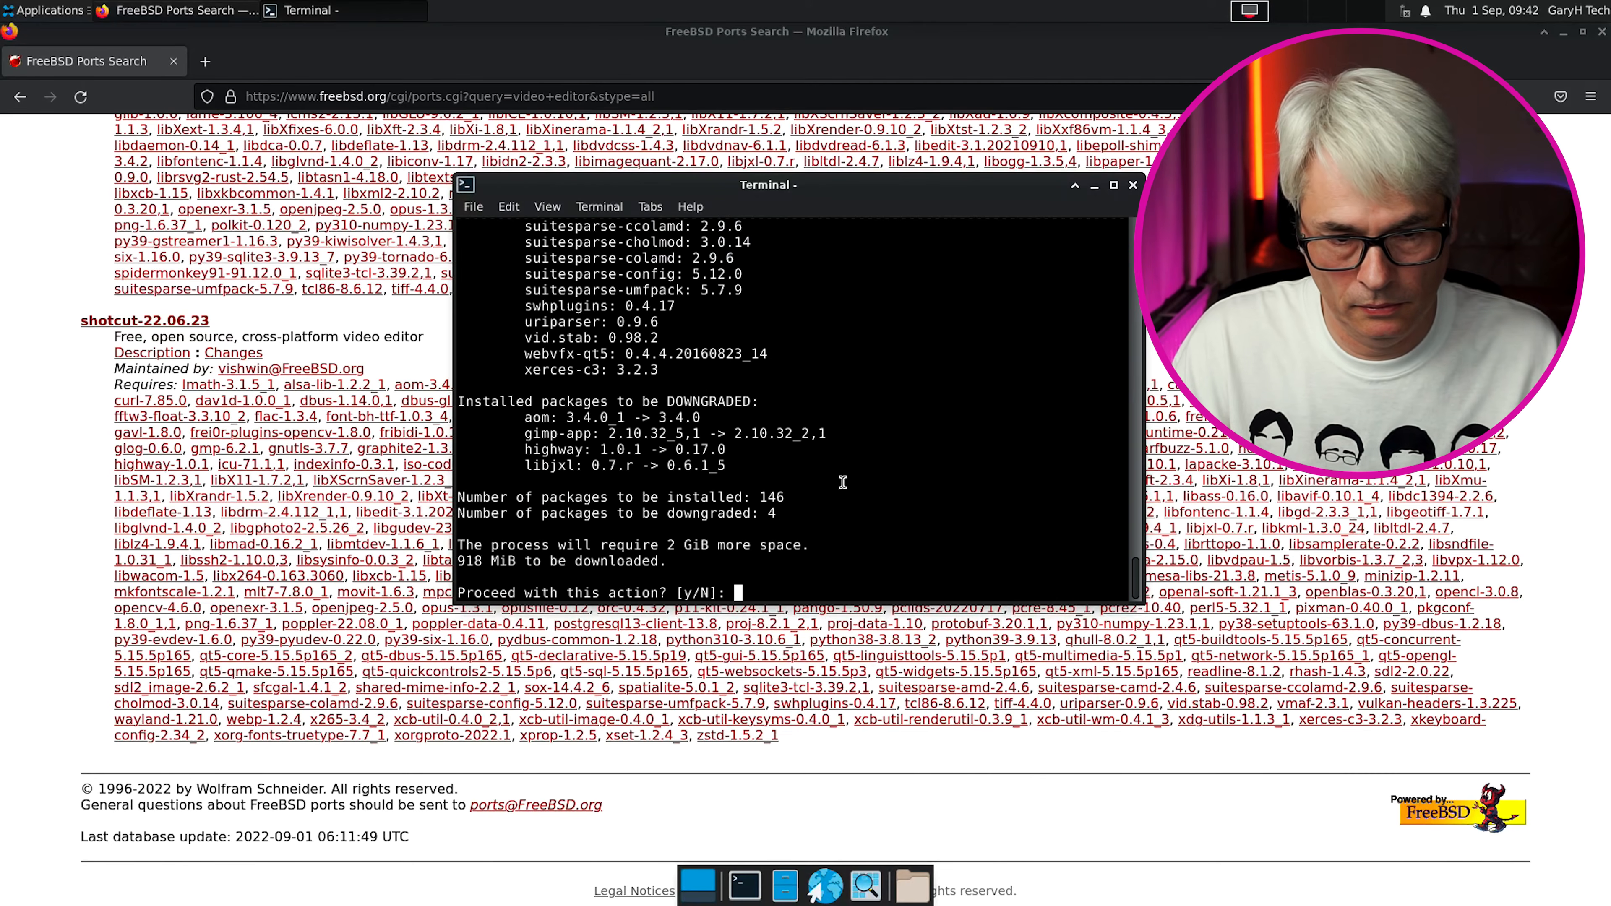
{"action": "type", "text": "y"}
{"action": "key", "text": "Return"}
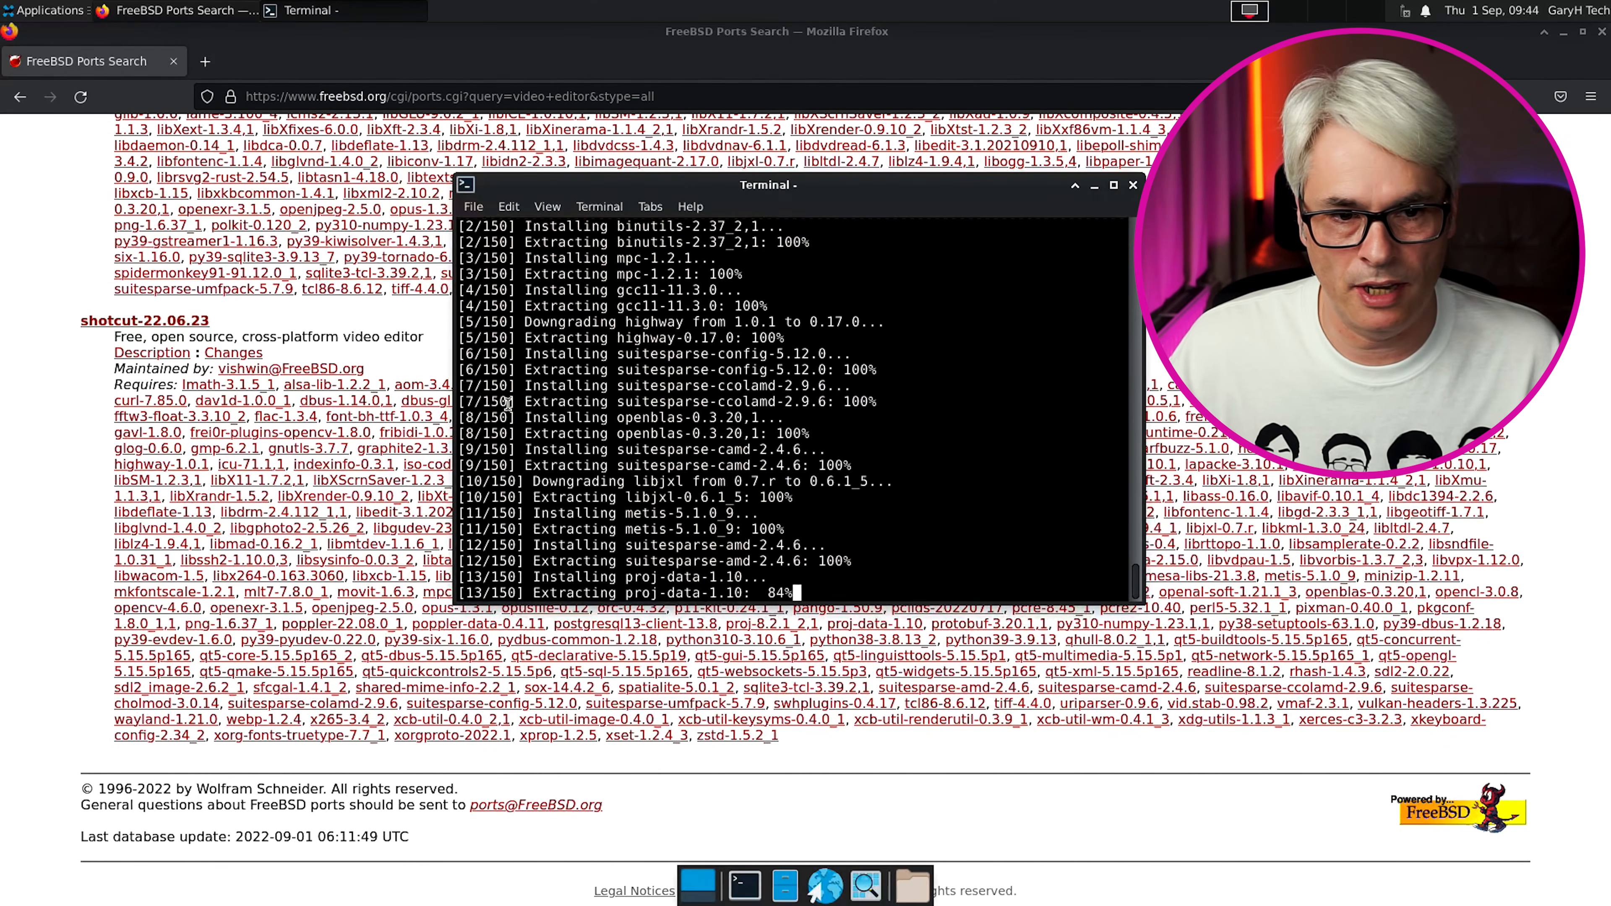
Open a second tab for a kdenlive install, check the openshot/shotcut progress, then close that tab
{"action": "key", "text": "ctrl+shift+t"}
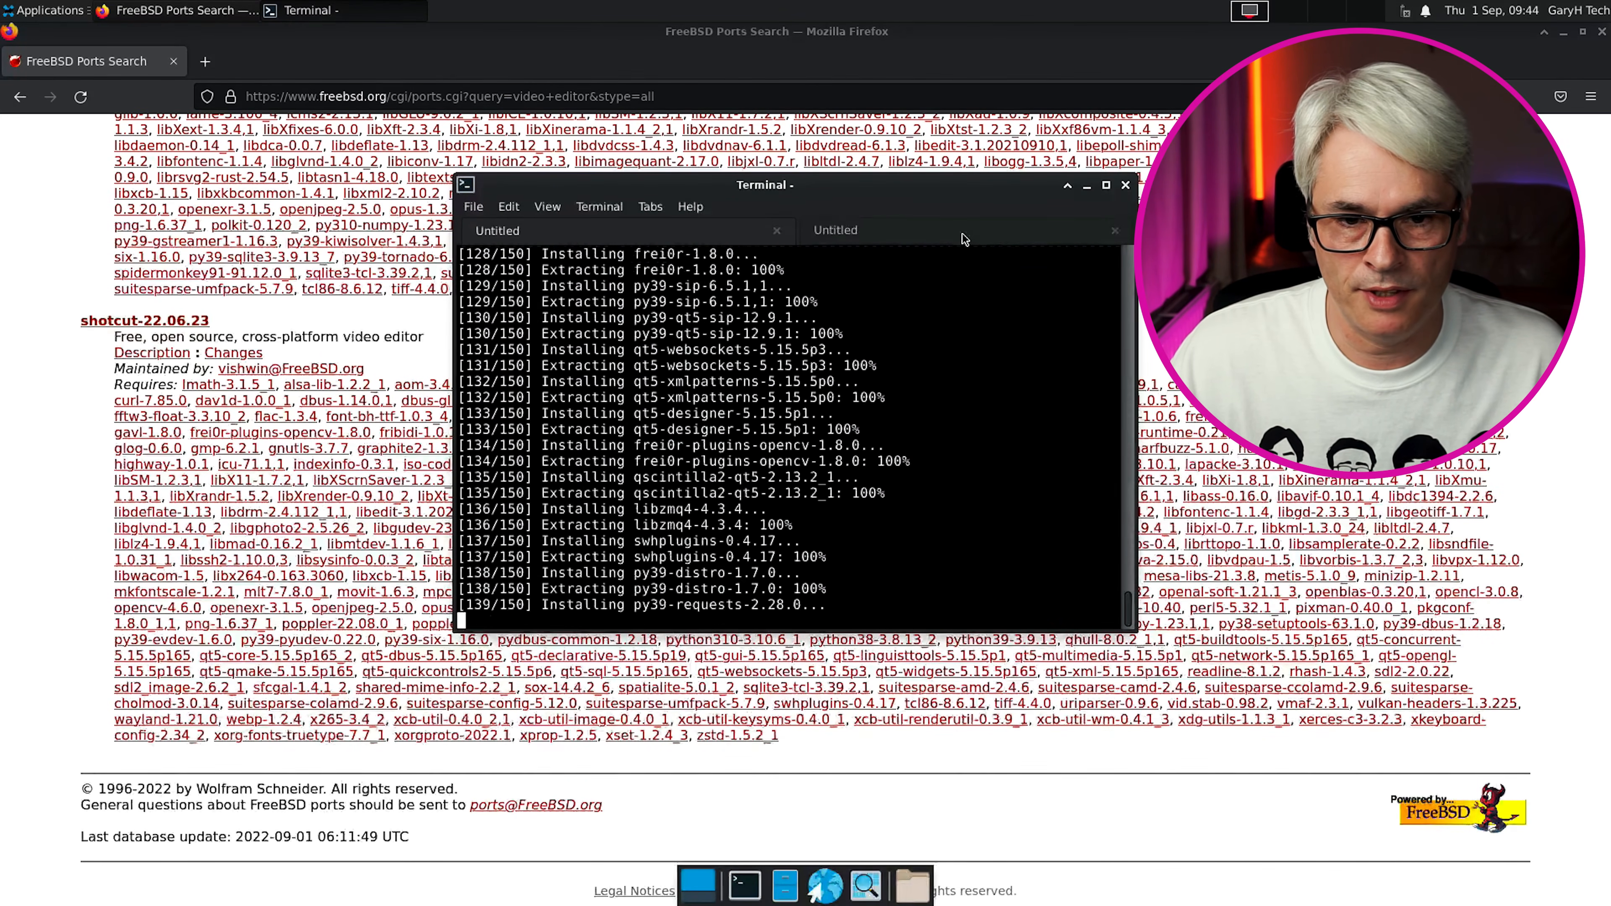
{"action": "left_click", "coordinate": [964, 234]}
{"action": "left_click", "coordinate": [602, 228]}
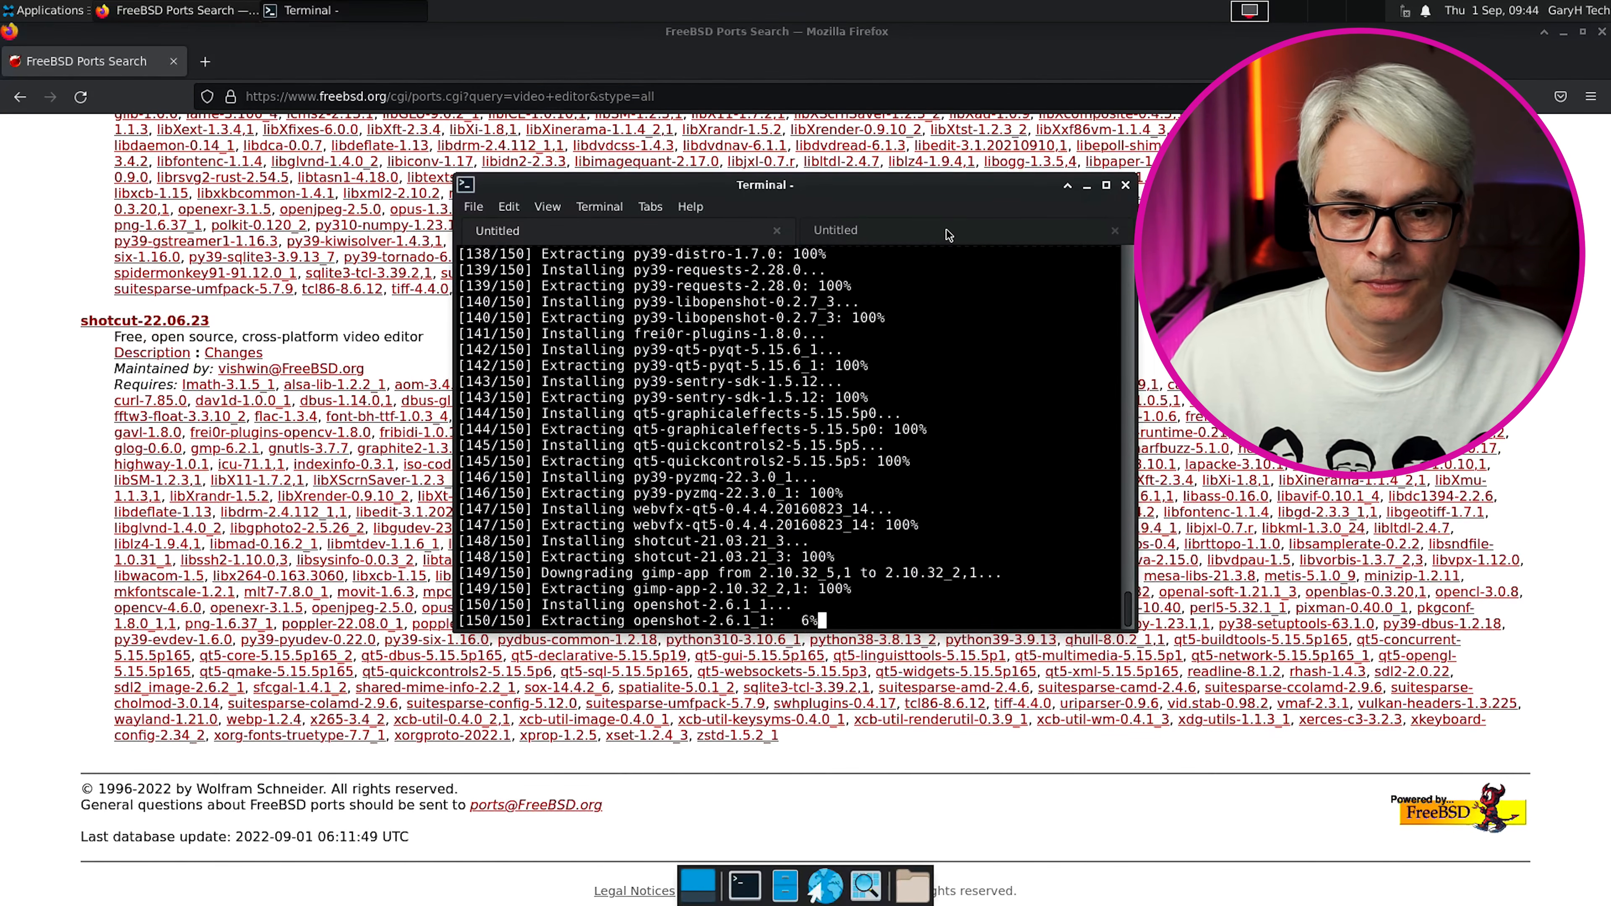
{"action": "left_click", "coordinate": [831, 236]}
{"action": "left_click", "coordinate": [1115, 232]}
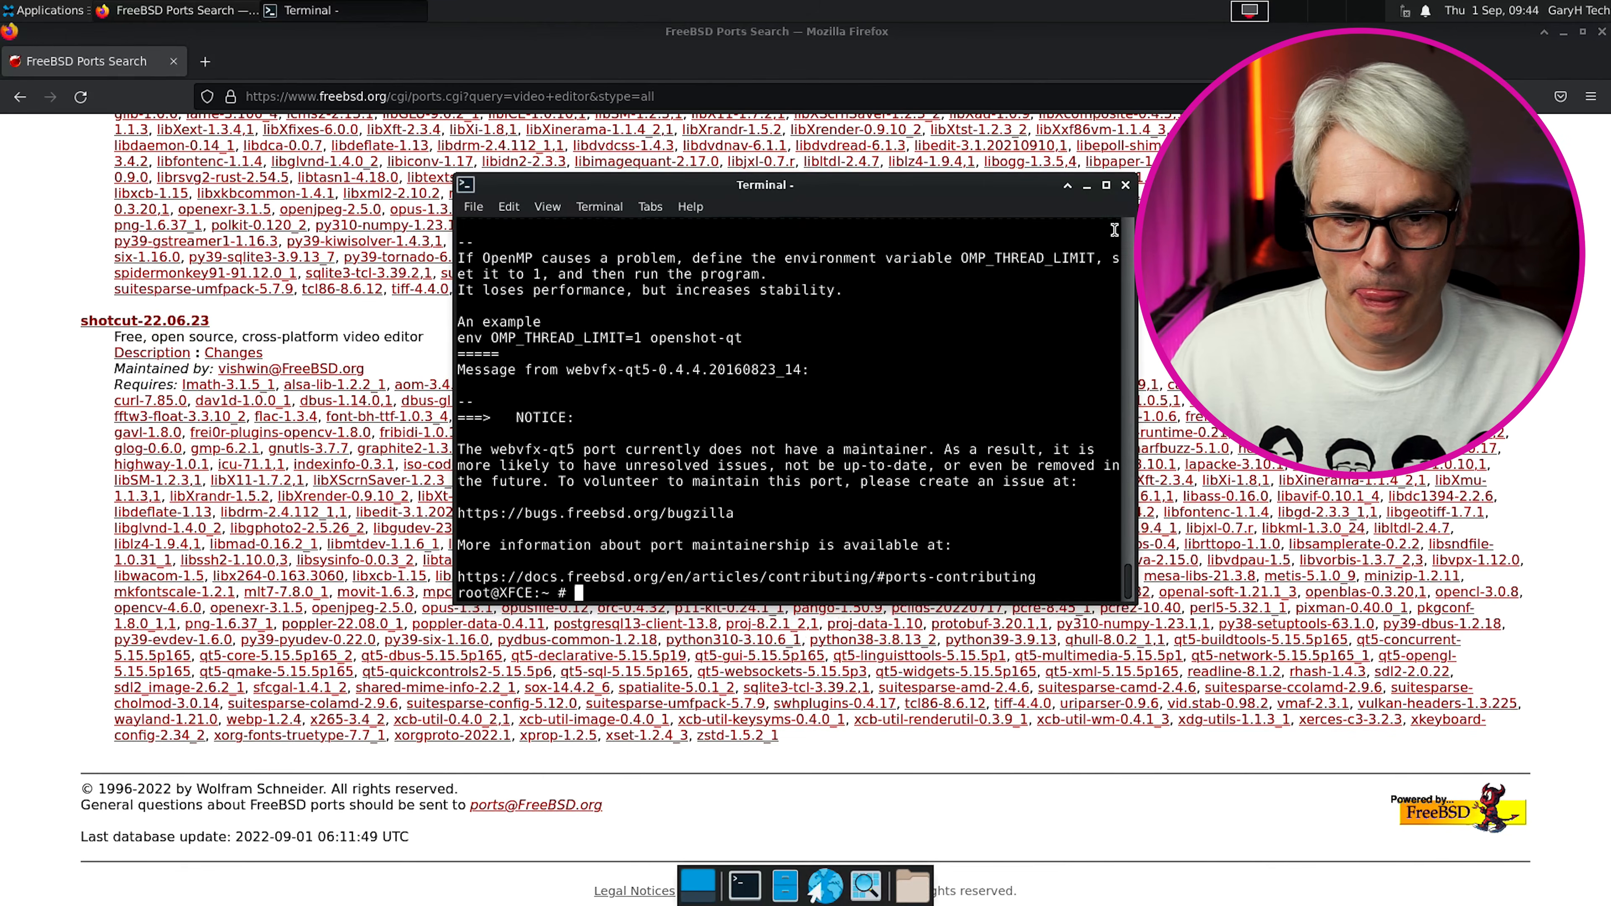
Edit the recalled command into 'pkg install kdenlive', run it, and approve its 100 packages
{"action": "key", "text": "Up"}
{"action": "key", "text": "BackSpace"}
{"action": "key", "text": "BackSpace"}
{"action": "key", "text": "BackSpace"}
{"action": "key", "text": "BackSpace"}
{"action": "key", "text": "BackSpace"}
{"action": "key", "text": "BackSpace"}
{"action": "key", "text": "BackSpace"}
{"action": "key", "text": "BackSpace"}
{"action": "key", "text": "BackSpace"}
{"action": "key", "text": "BackSpace"}
{"action": "key", "text": "BackSpace"}
{"action": "key", "text": "BackSpace"}
{"action": "key", "text": "BackSpace"}
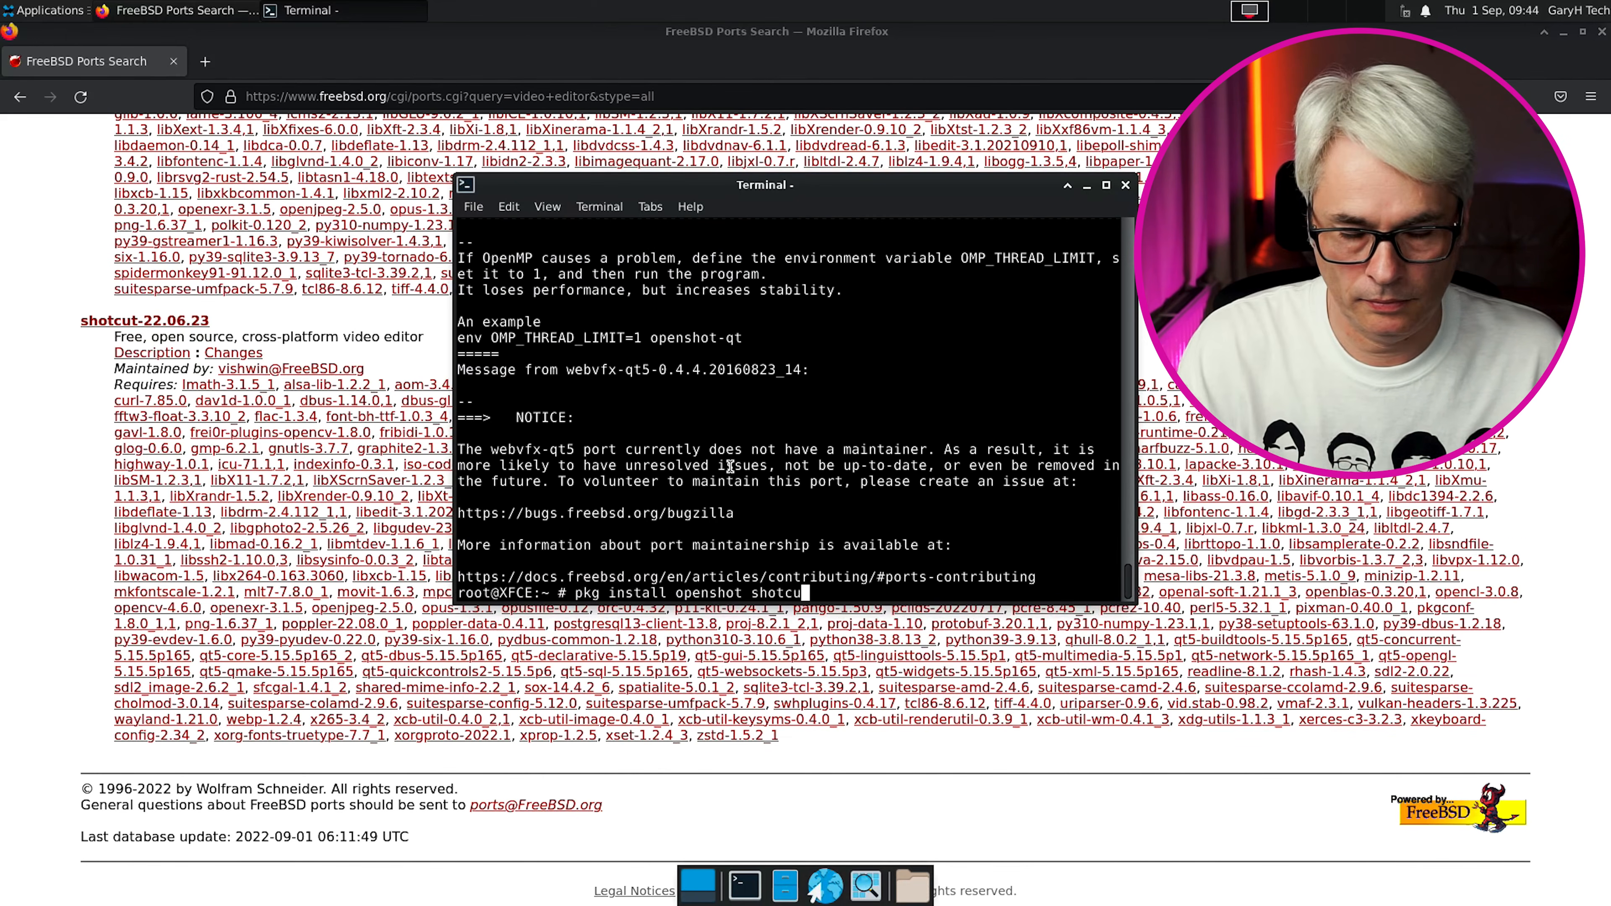
{"action": "key", "text": "BackSpace"}
{"action": "key", "text": "BackSpace"}
{"action": "key", "text": "BackSpace"}
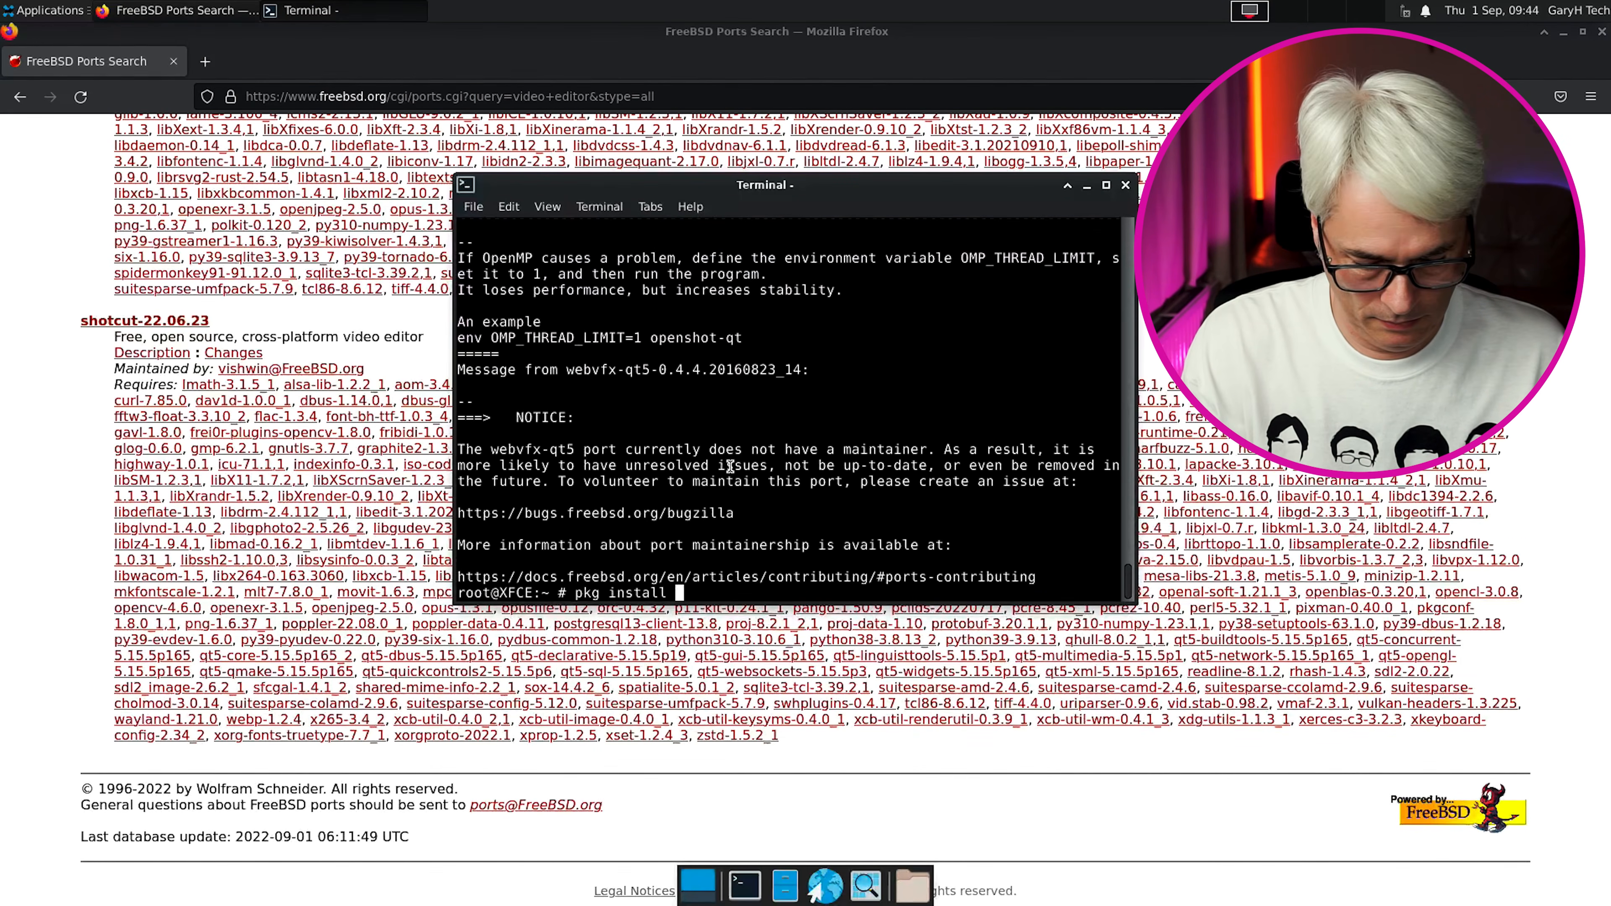
{"action": "type", "text": "kdenlive"}
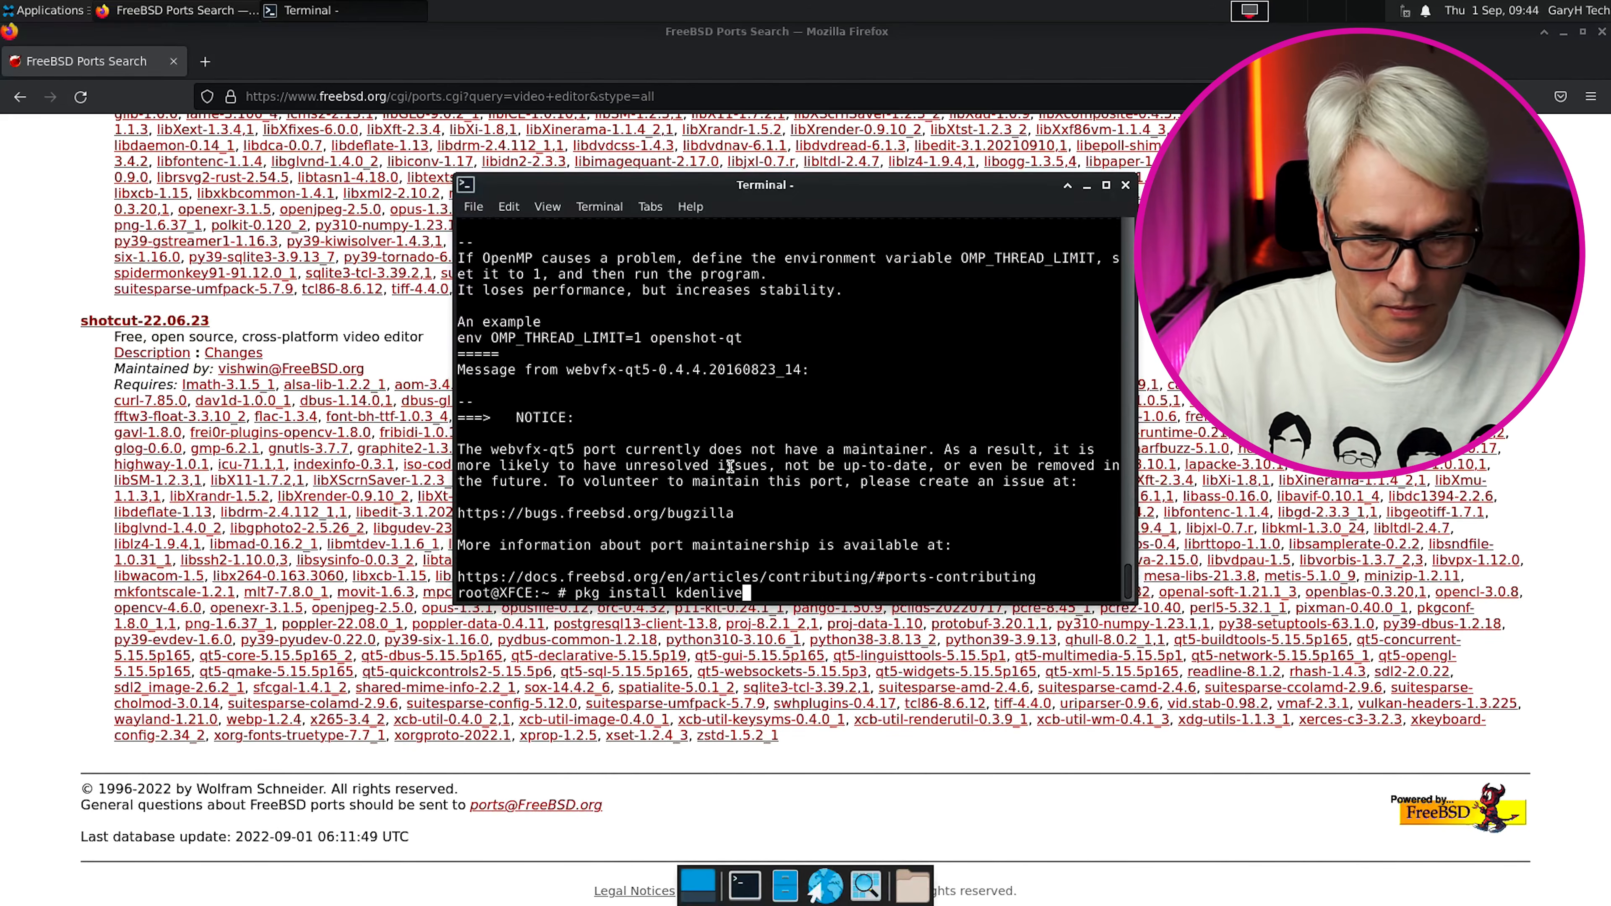
{"action": "key", "text": "Return"}
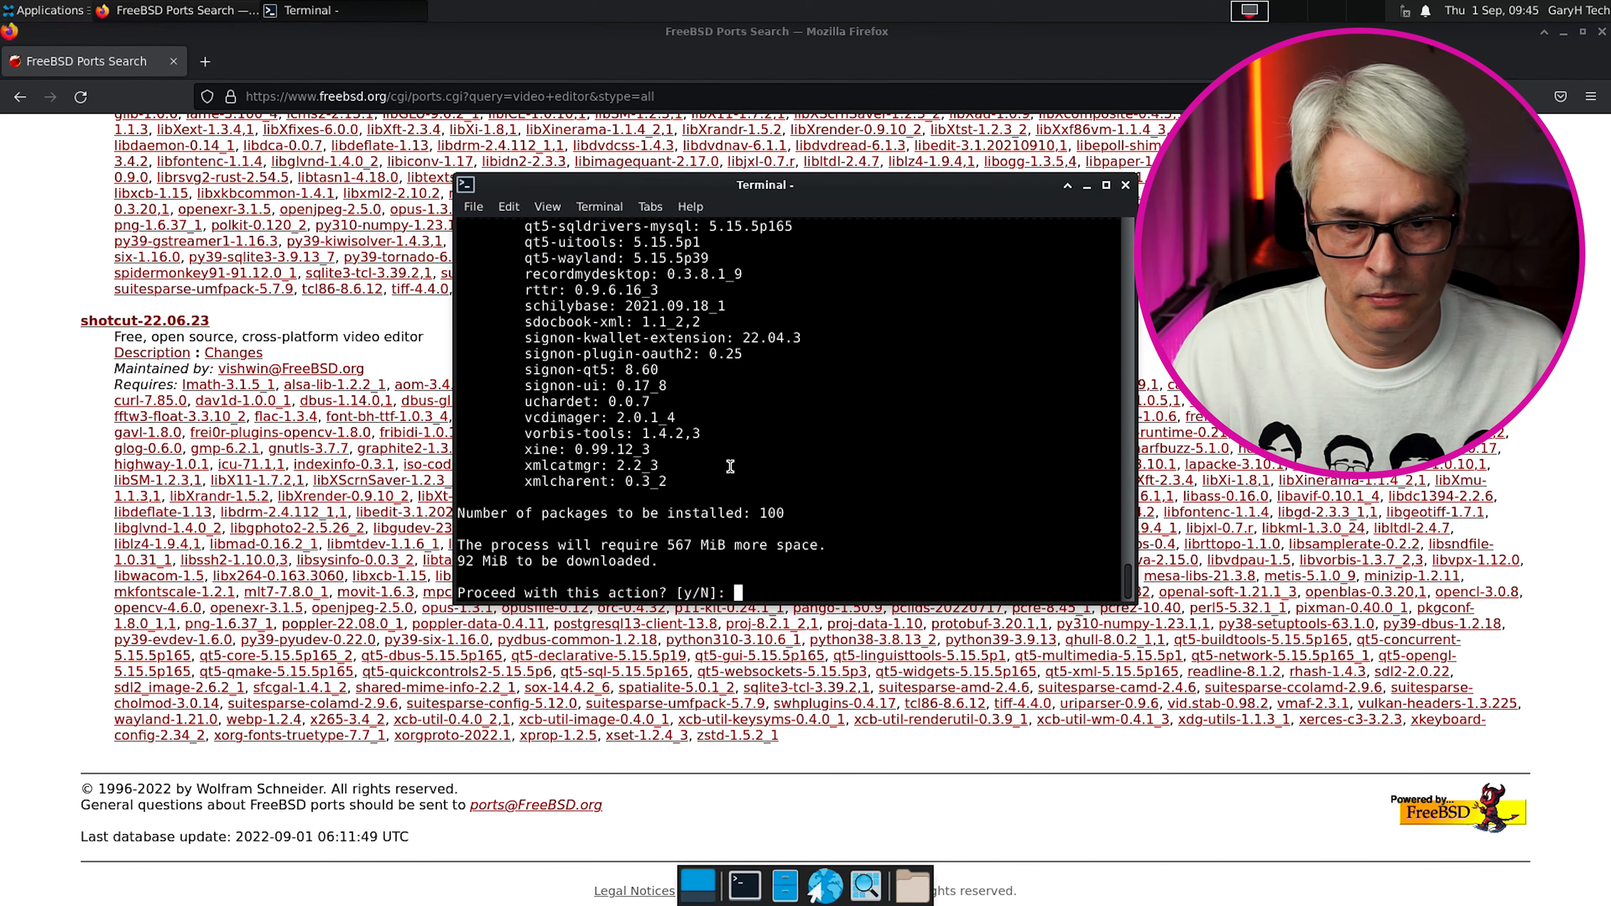
{"action": "type", "text": "y"}
{"action": "key", "text": "Return"}
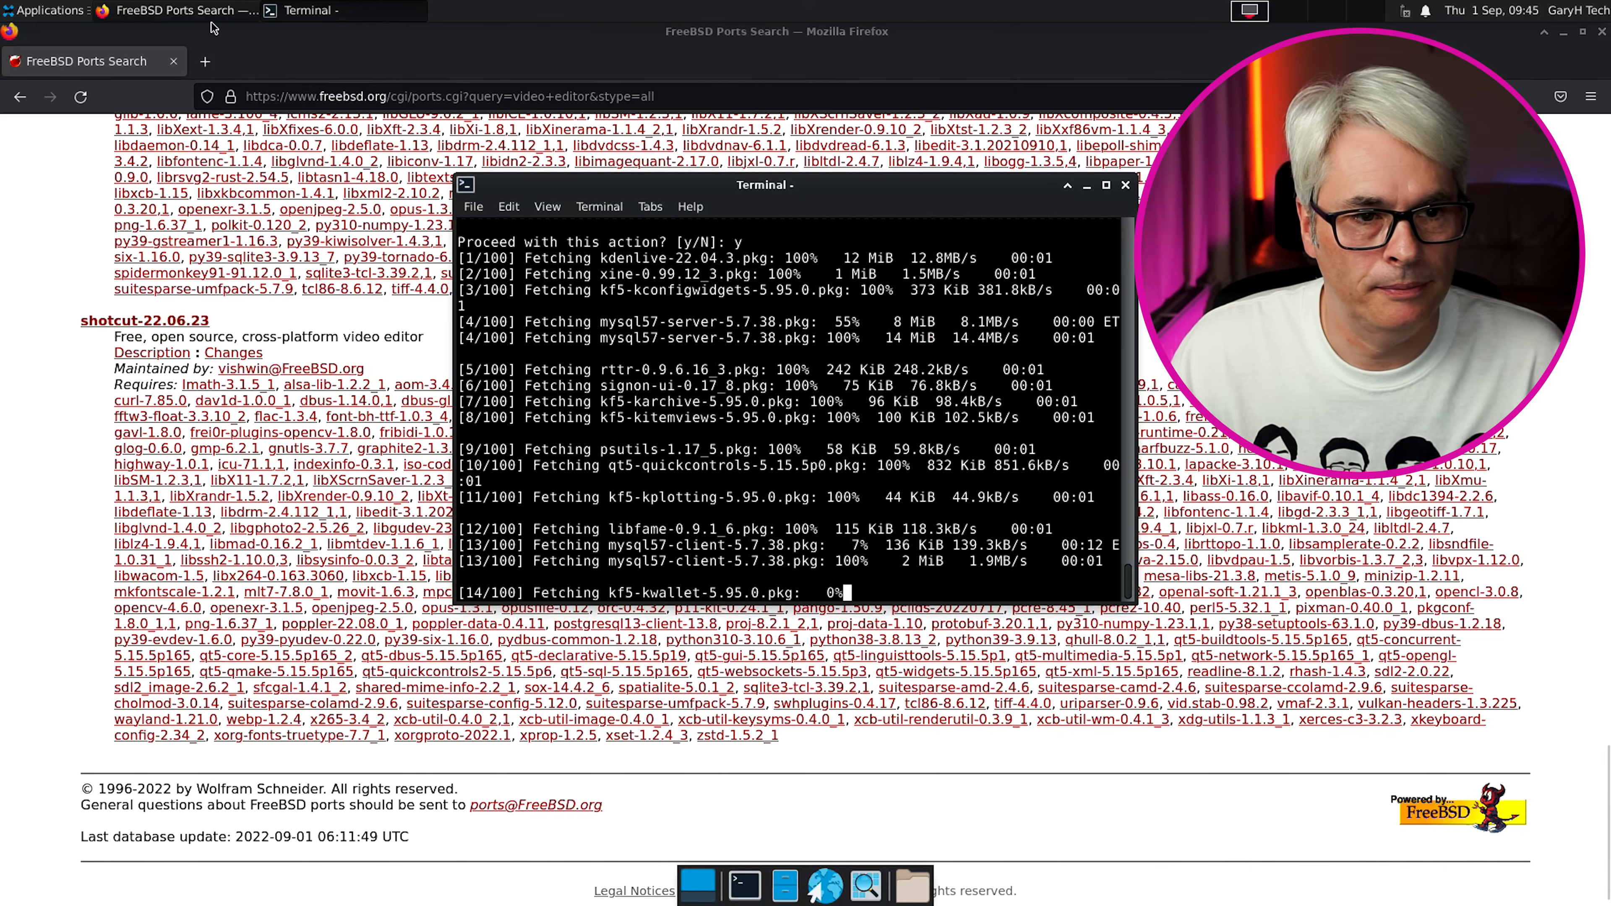
{"action": "left_click", "coordinate": [205, 62]}
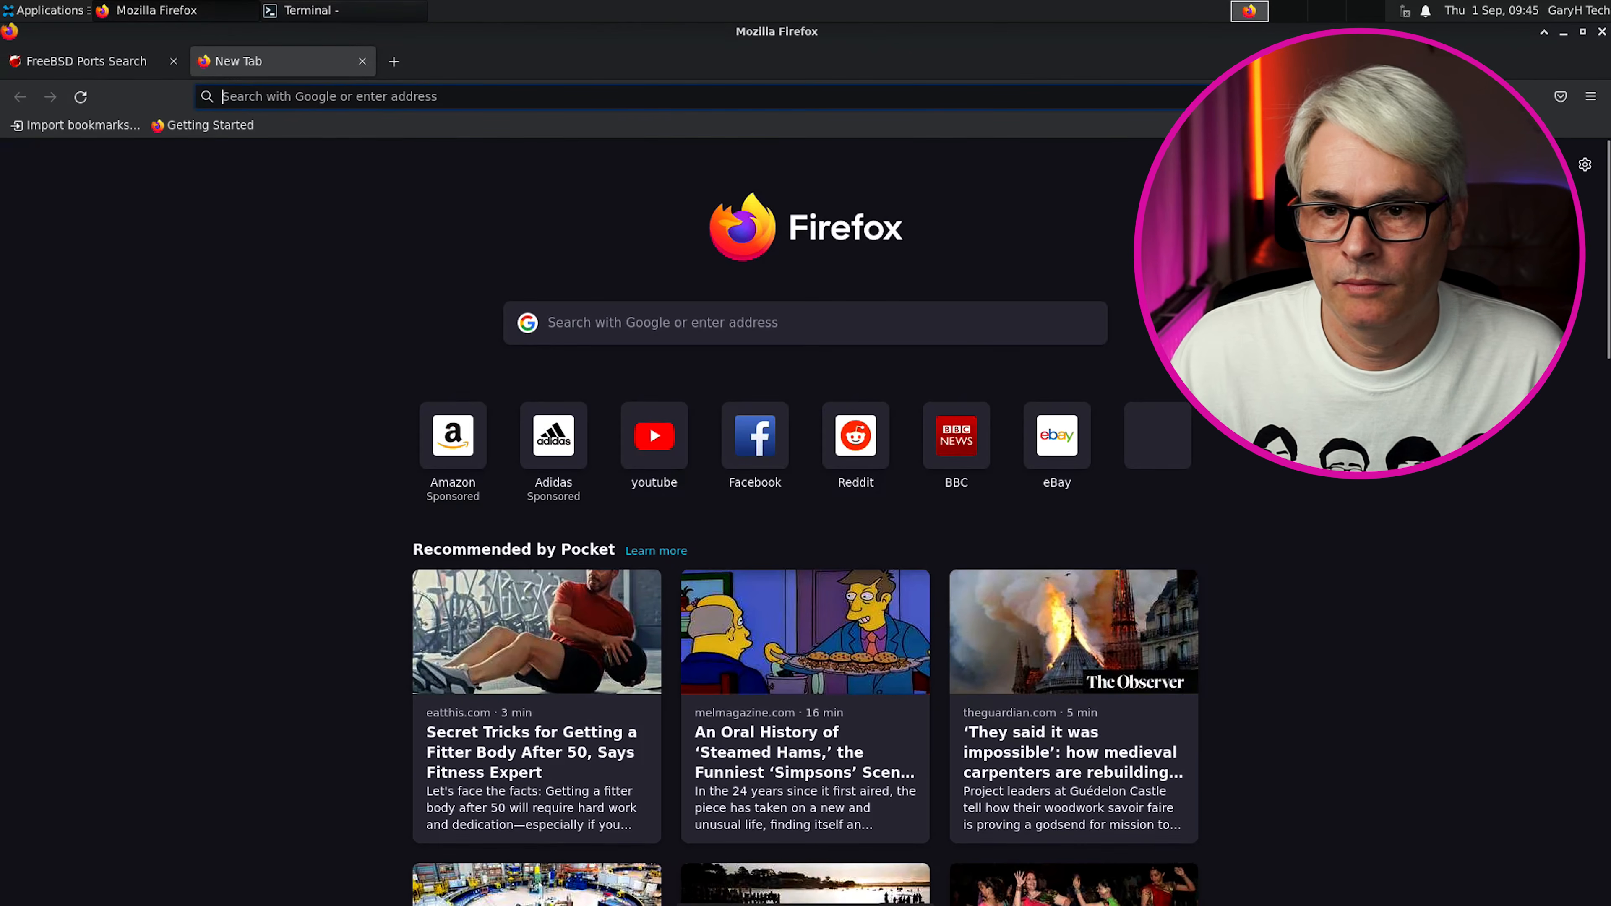
Close Firefox, launch Shotcut from Multimedia, maximize it, and exit it via File > Exit
{"action": "left_click", "coordinate": [1601, 31]}
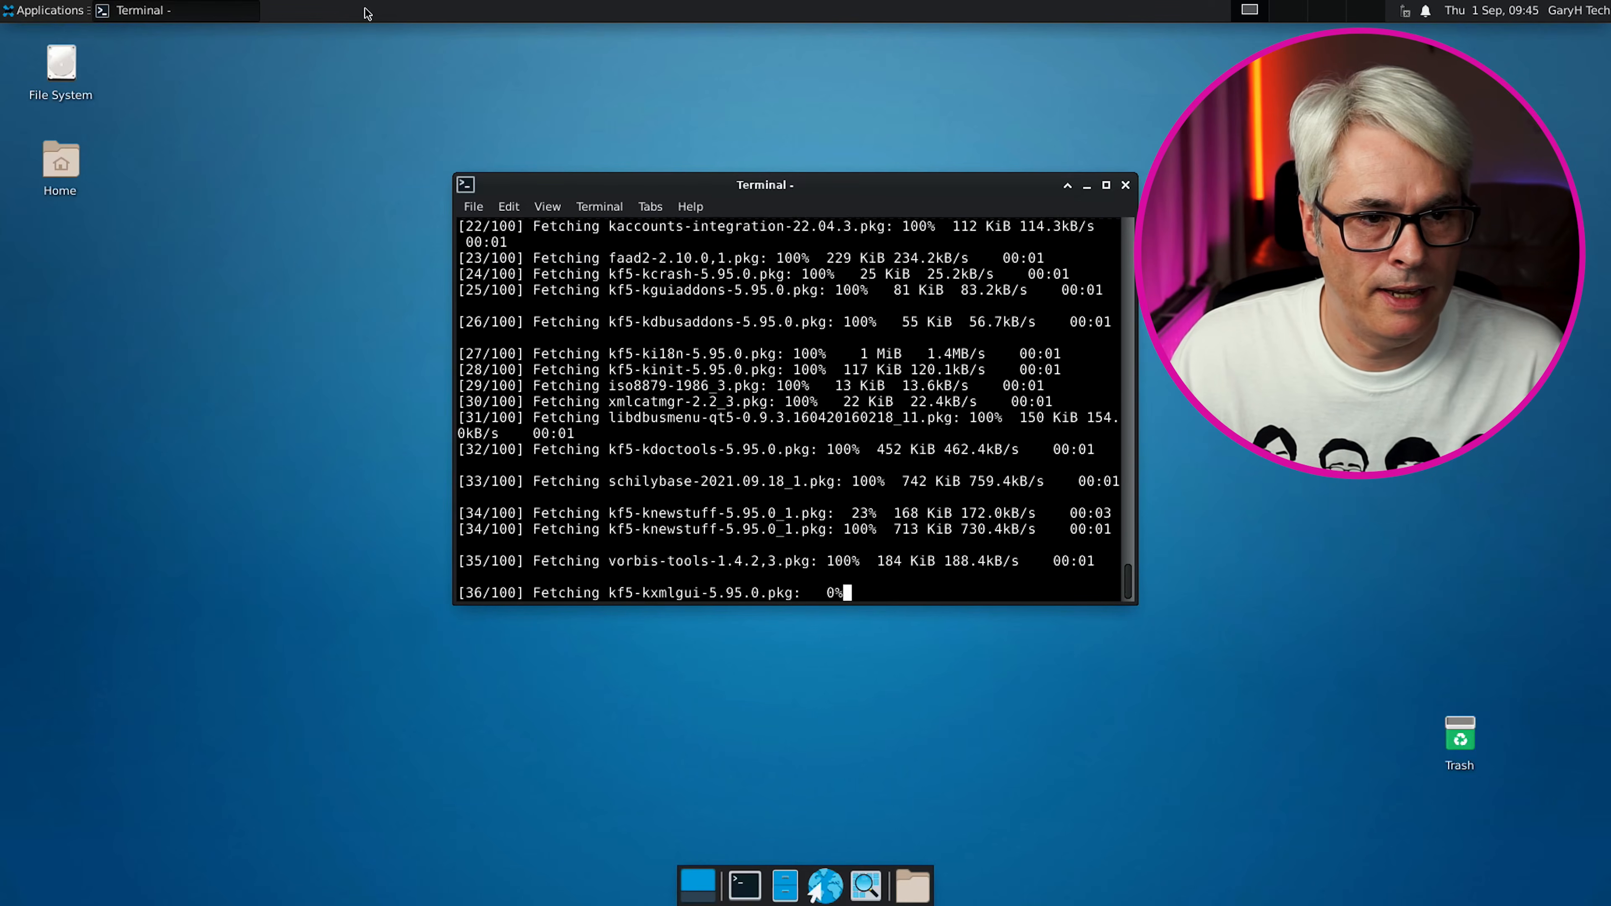
{"action": "left_click", "coordinate": [29, 10]}
{"action": "mouse_move", "coordinate": [81, 280]}
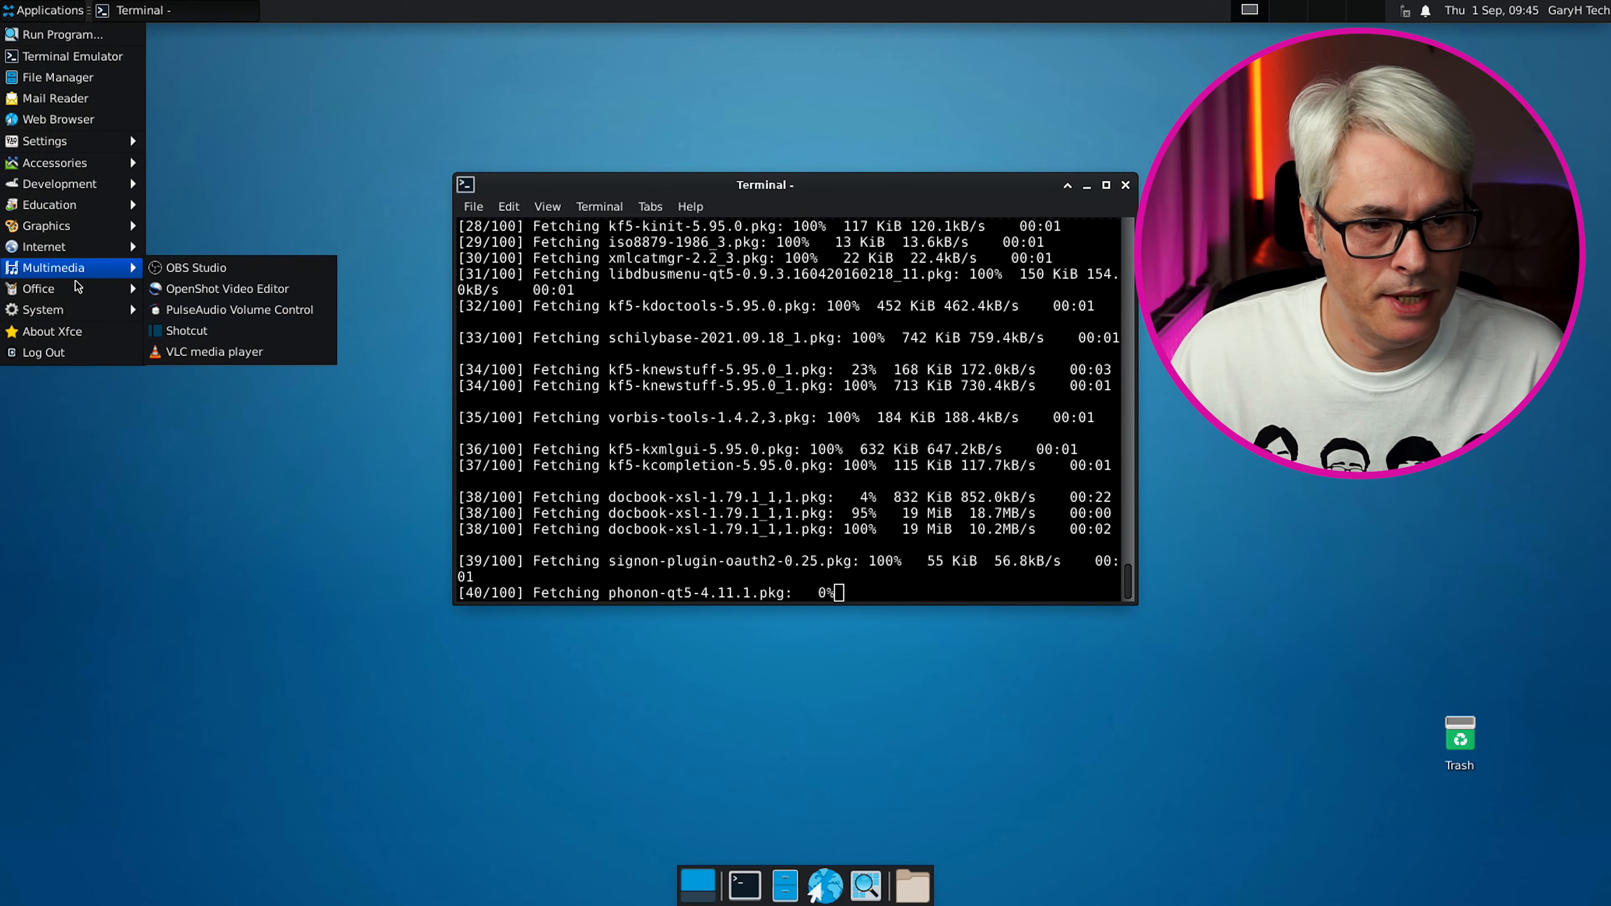
{"action": "left_click", "coordinate": [215, 336]}
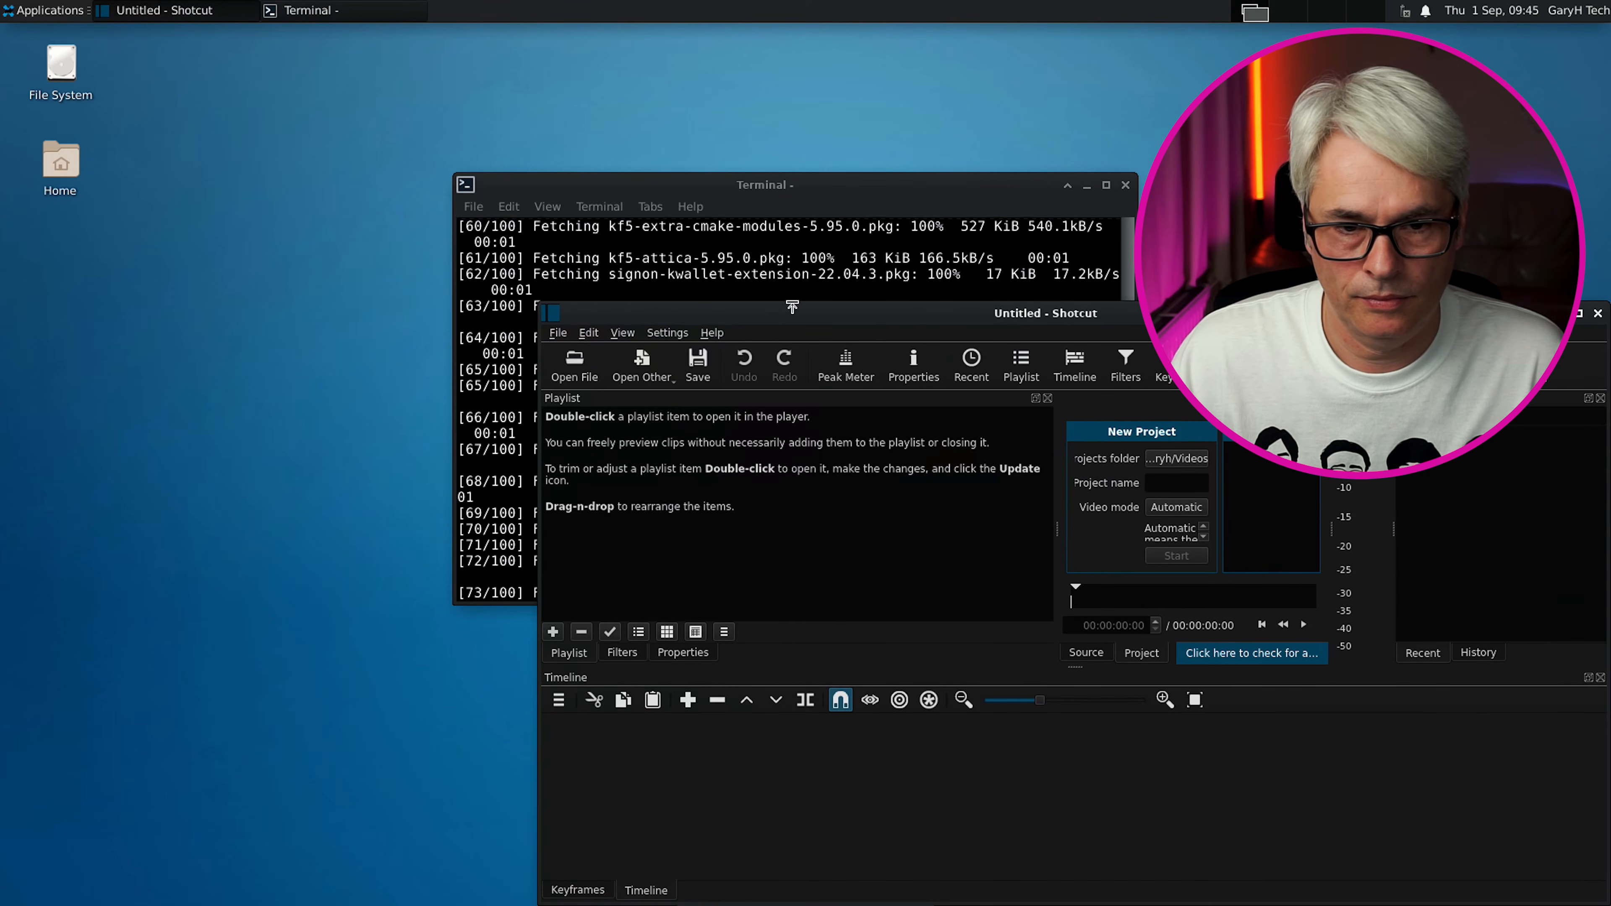
{"action": "double_click", "coordinate": [791, 311]}
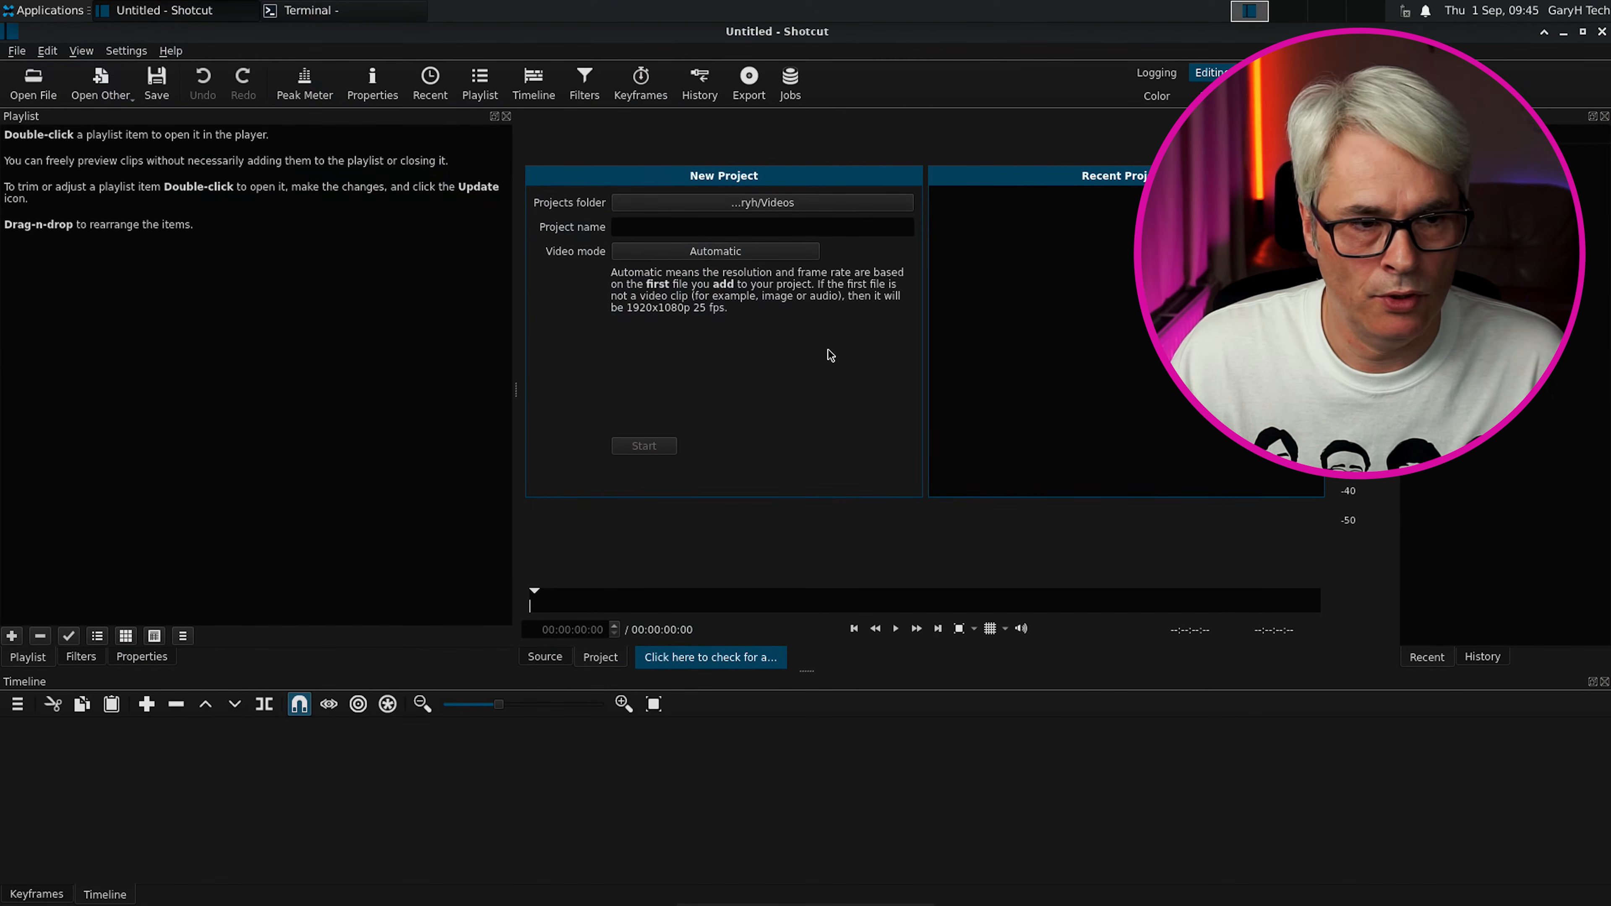
{"action": "left_click", "coordinate": [18, 52]}
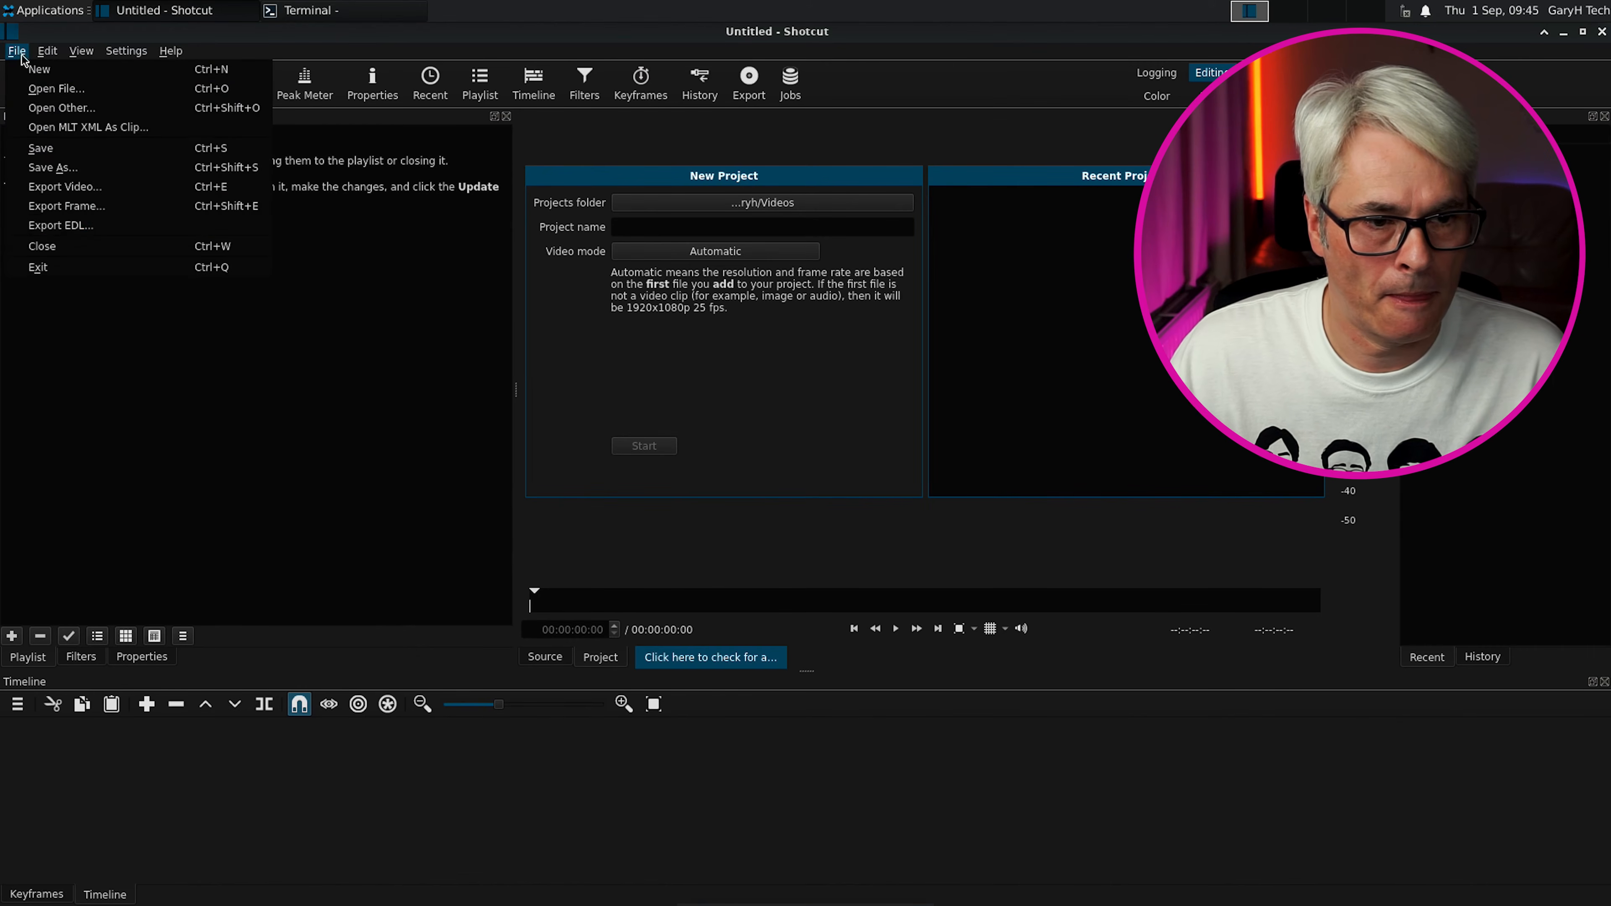
{"action": "left_click", "coordinate": [88, 269]}
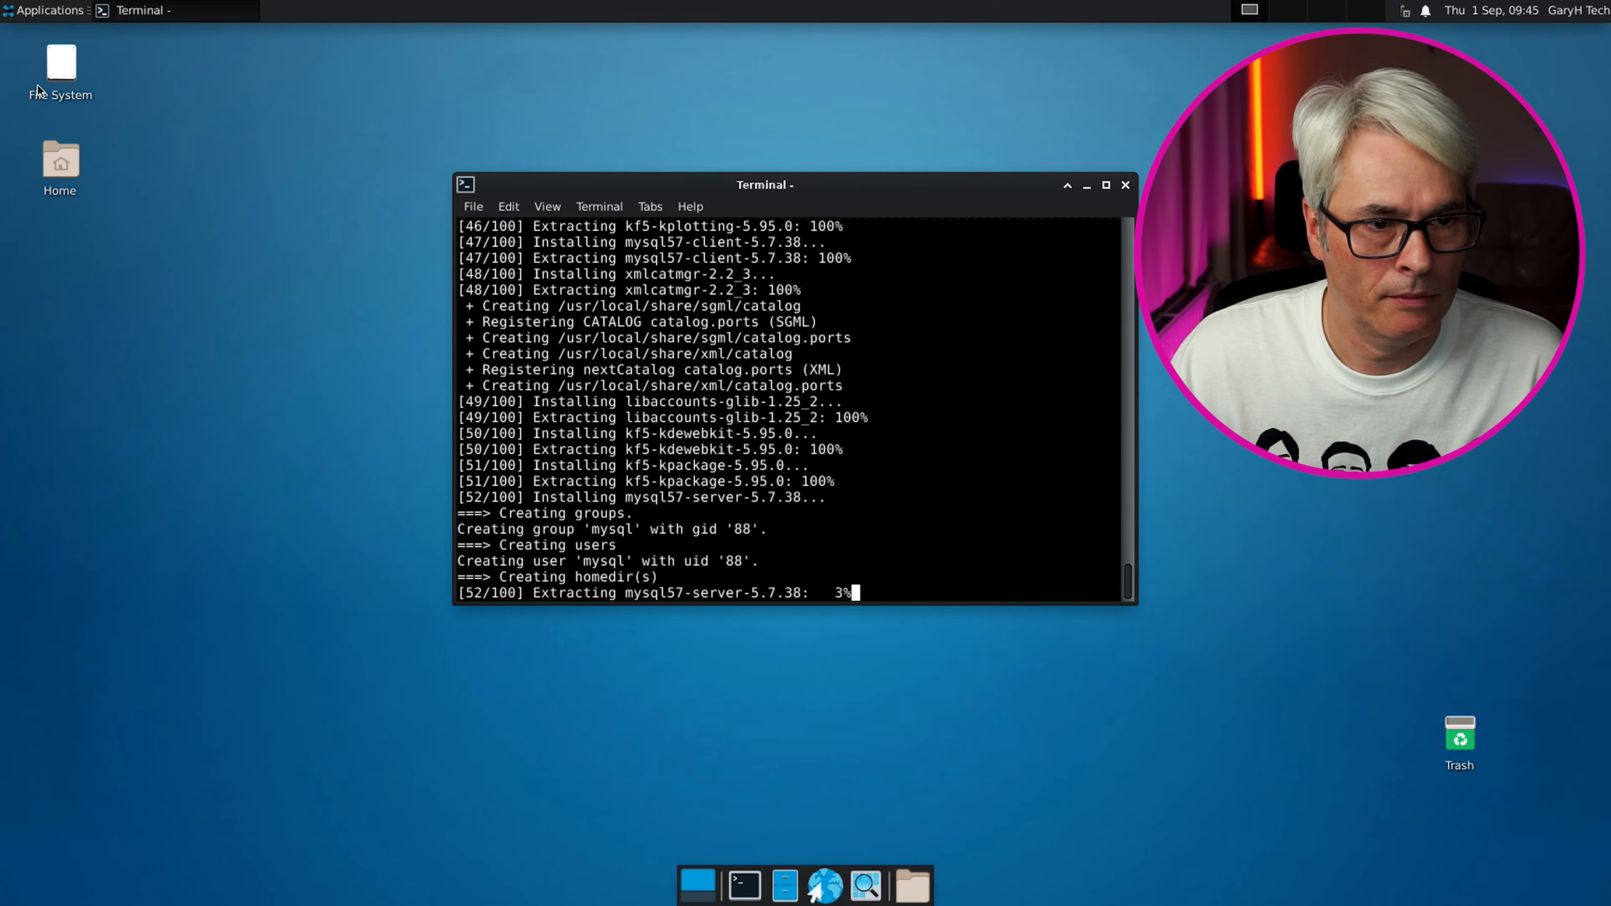
Launch OpenShot Video Editor, hide its tutorial, maximize it, and quit without saving the untitled project
{"action": "left_click", "coordinate": [35, 8]}
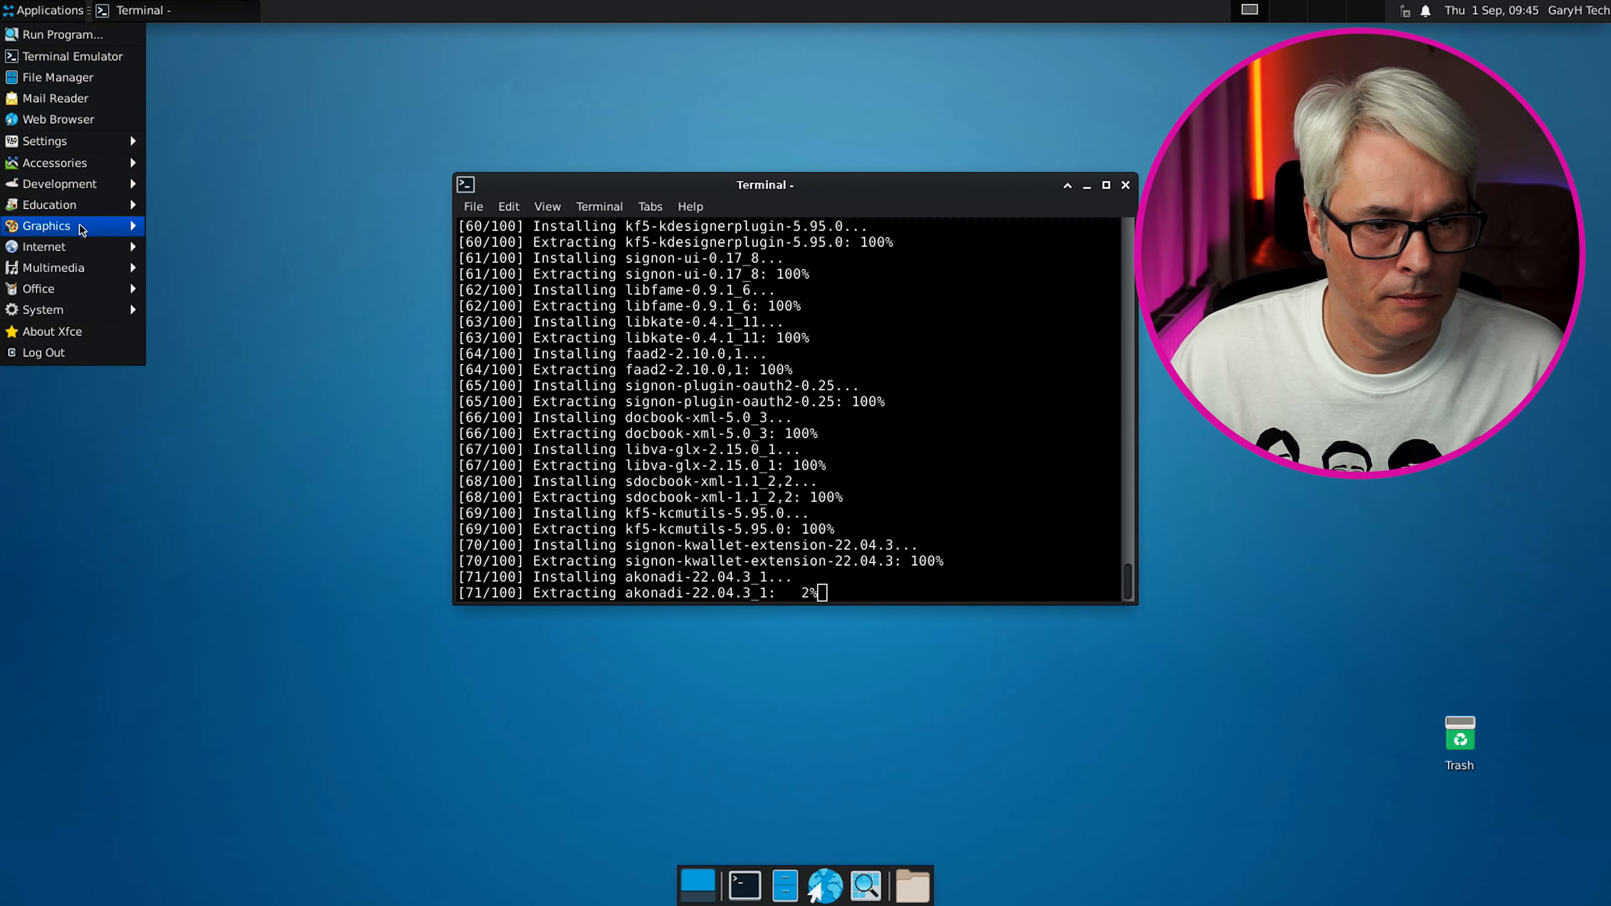
{"action": "mouse_move", "coordinate": [103, 272]}
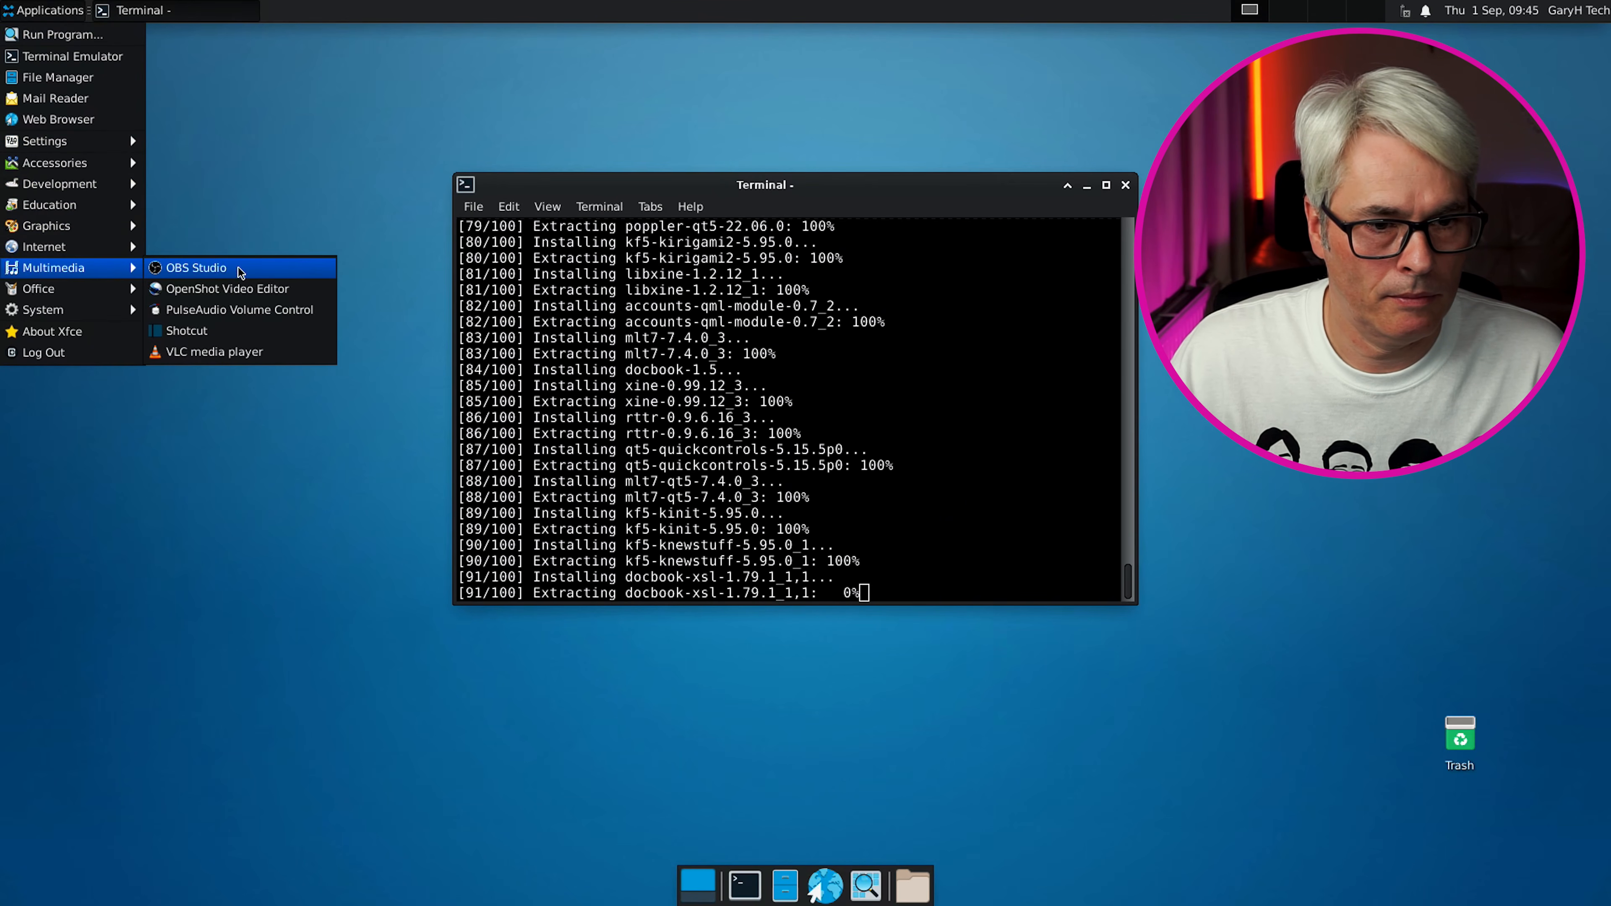
{"action": "left_click", "coordinate": [253, 289]}
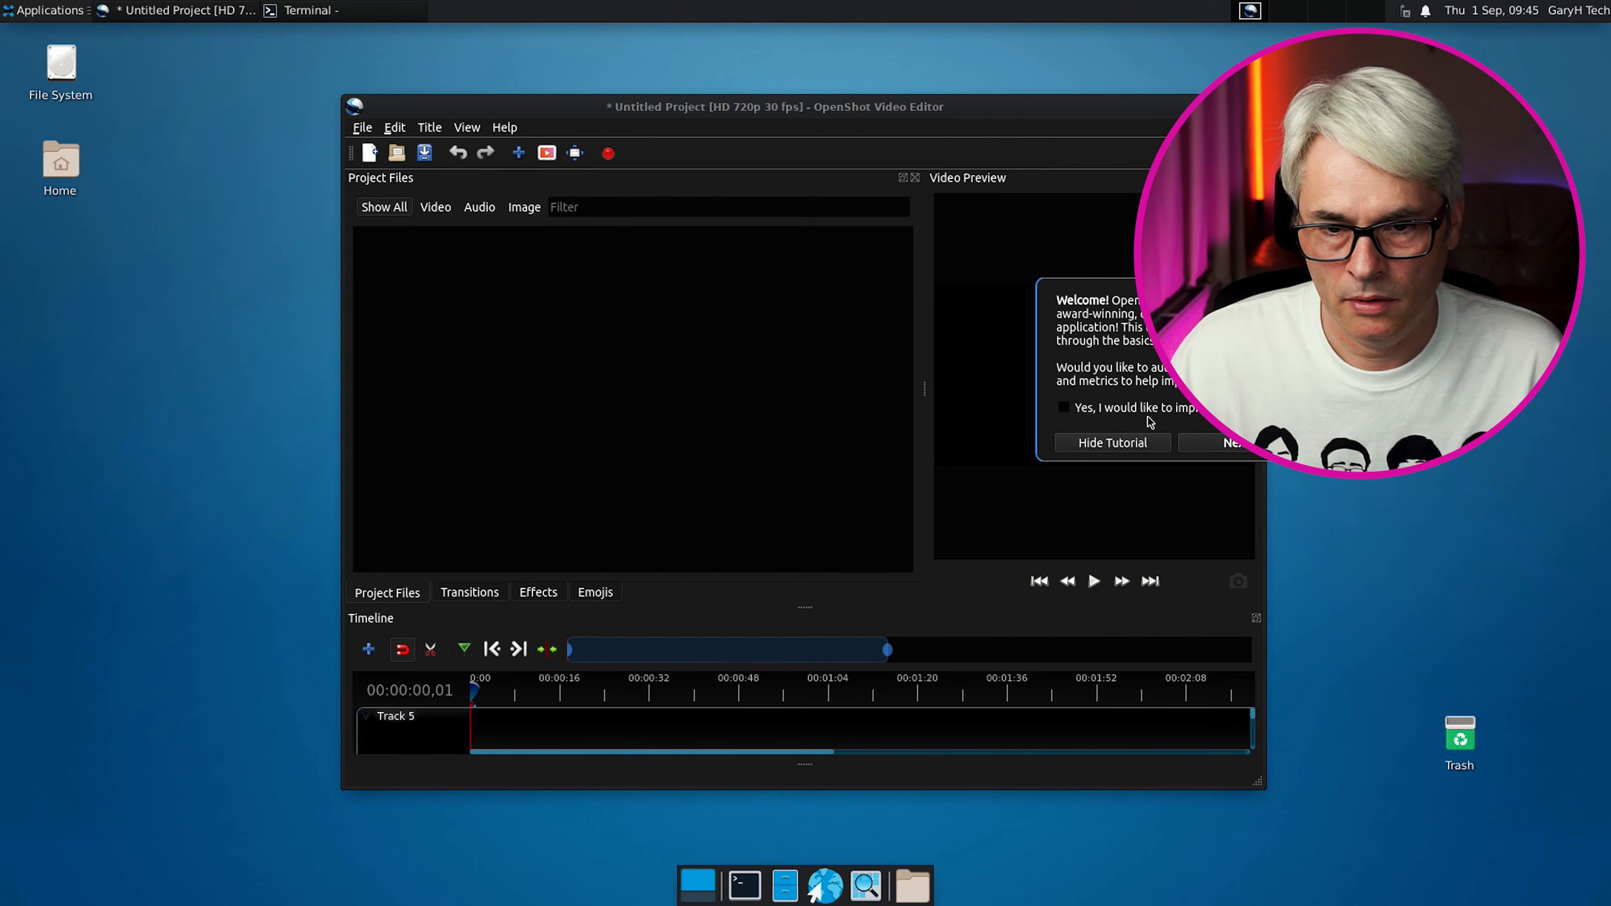
{"action": "left_click", "coordinate": [1111, 445]}
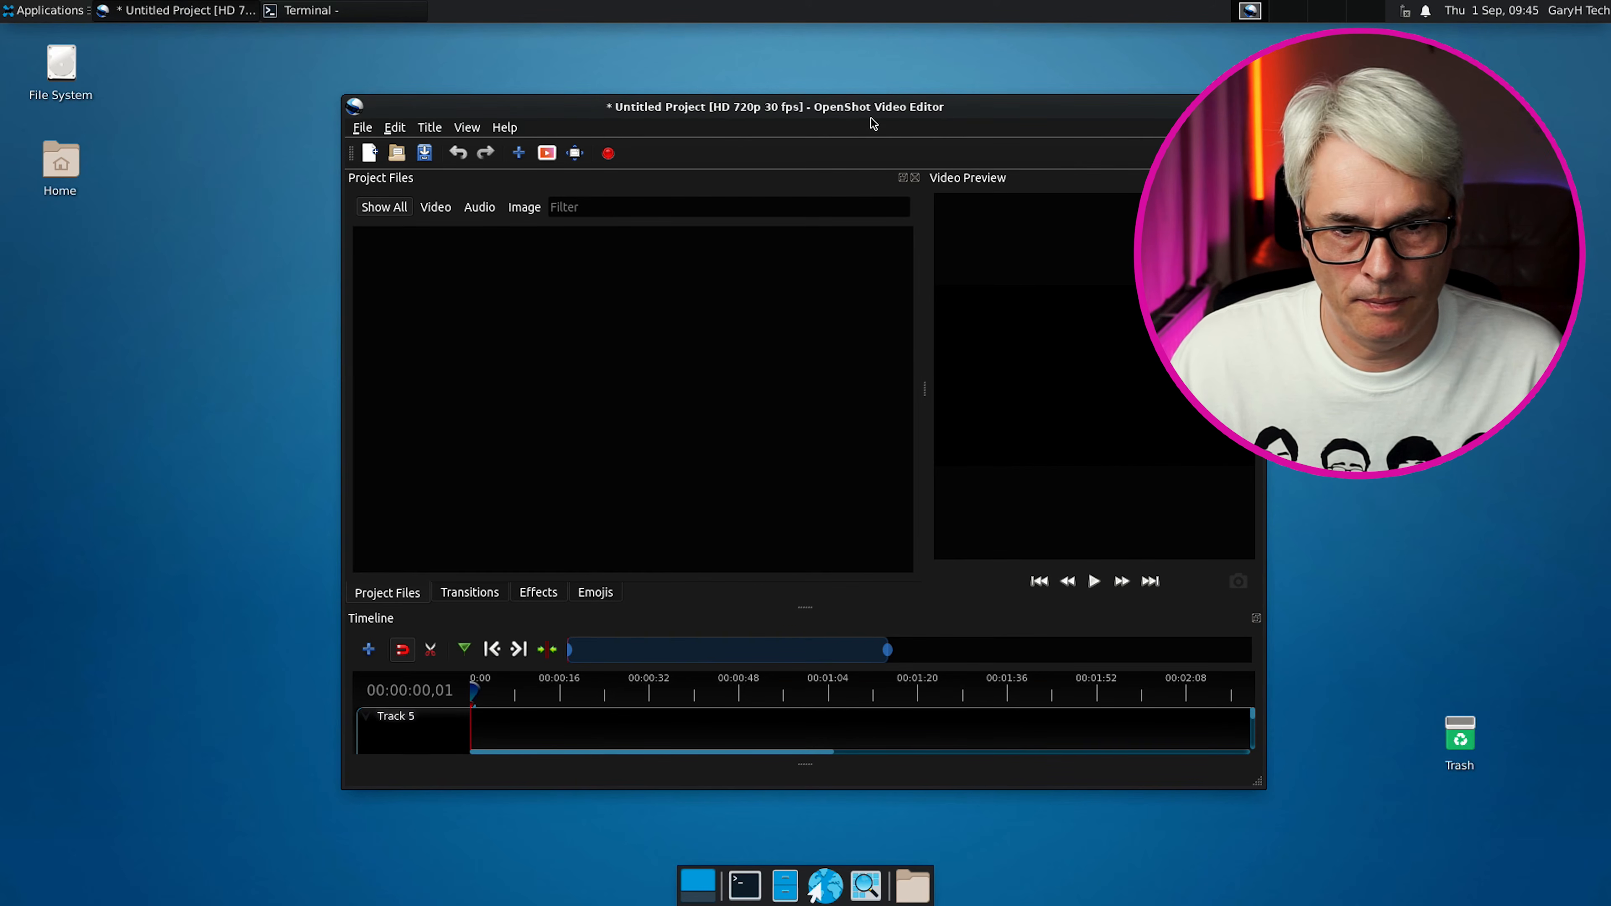
{"action": "double_click", "coordinate": [885, 108]}
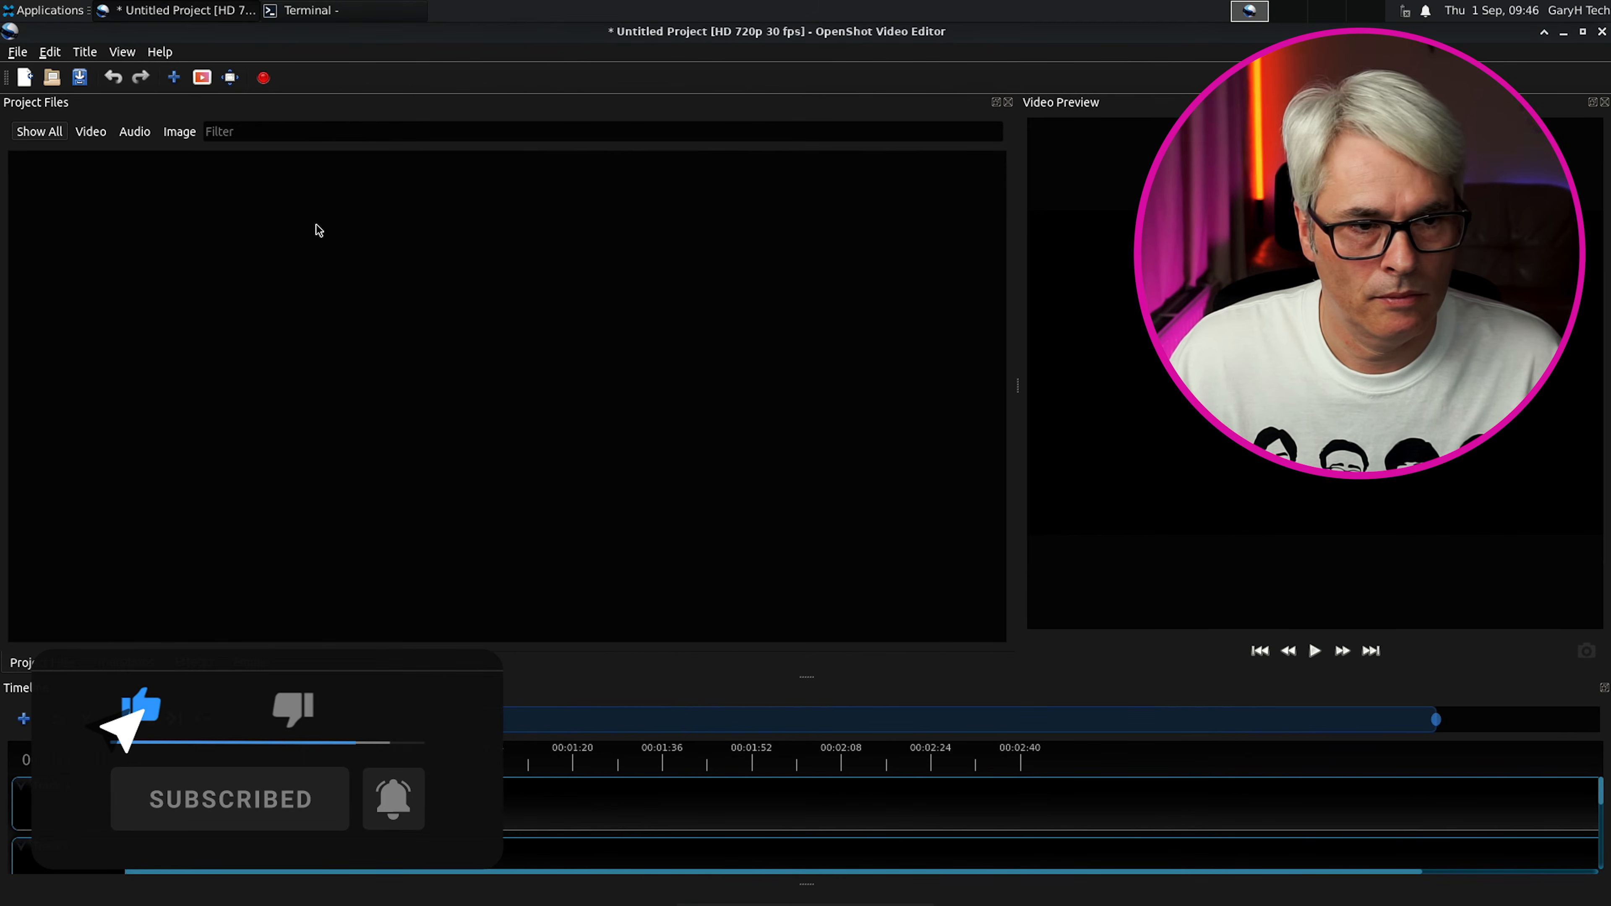
{"action": "left_click", "coordinate": [17, 51]}
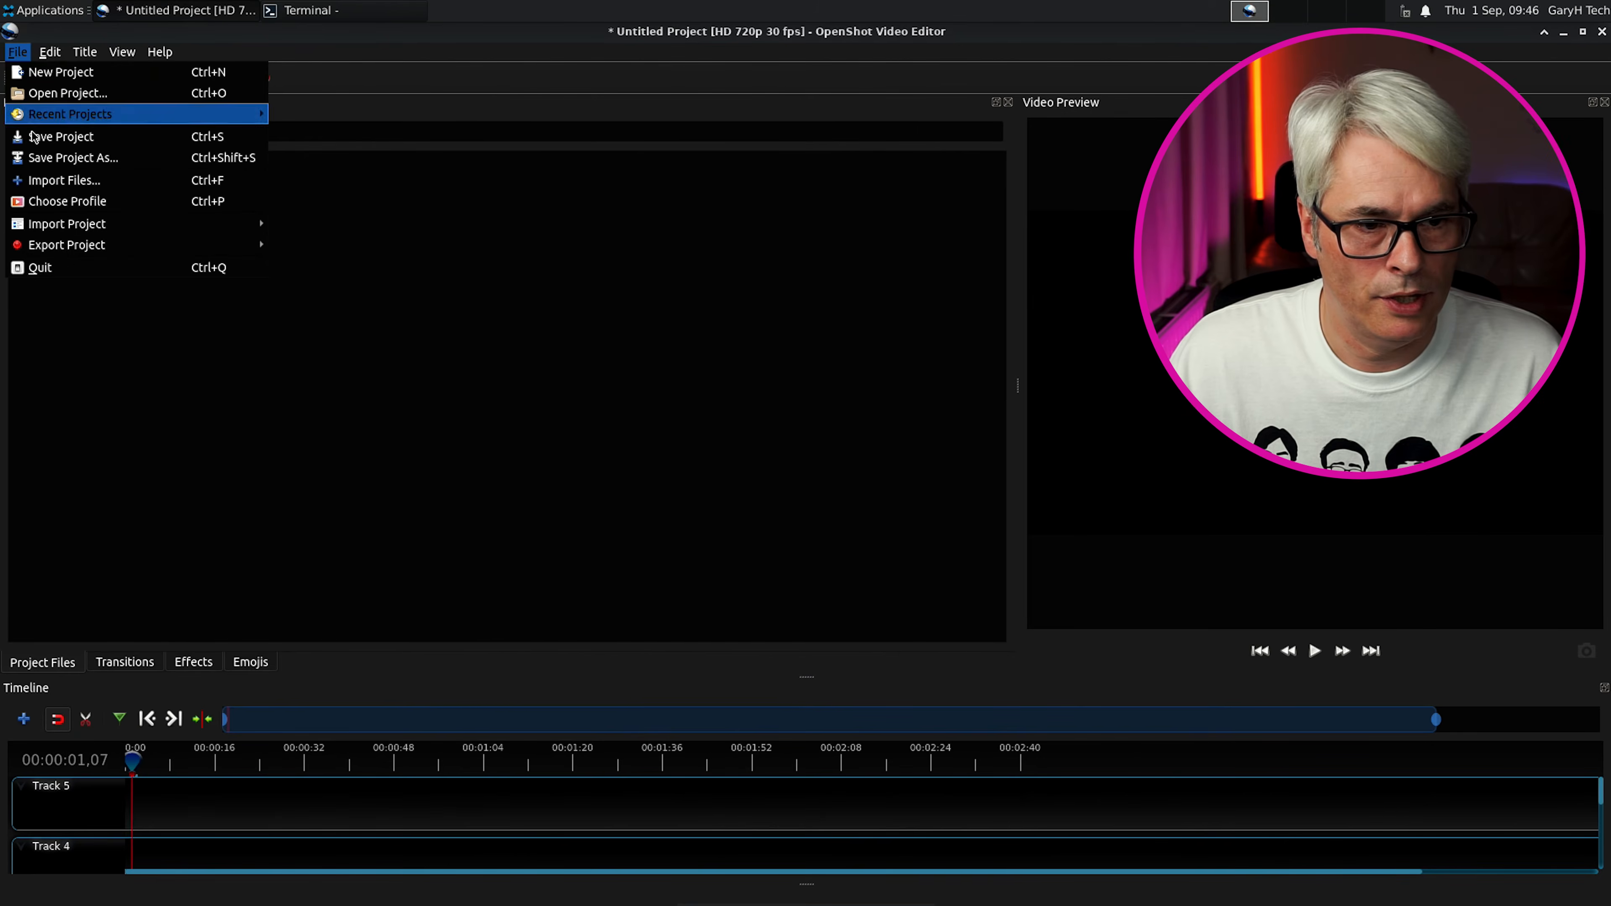
{"action": "left_click", "coordinate": [26, 266]}
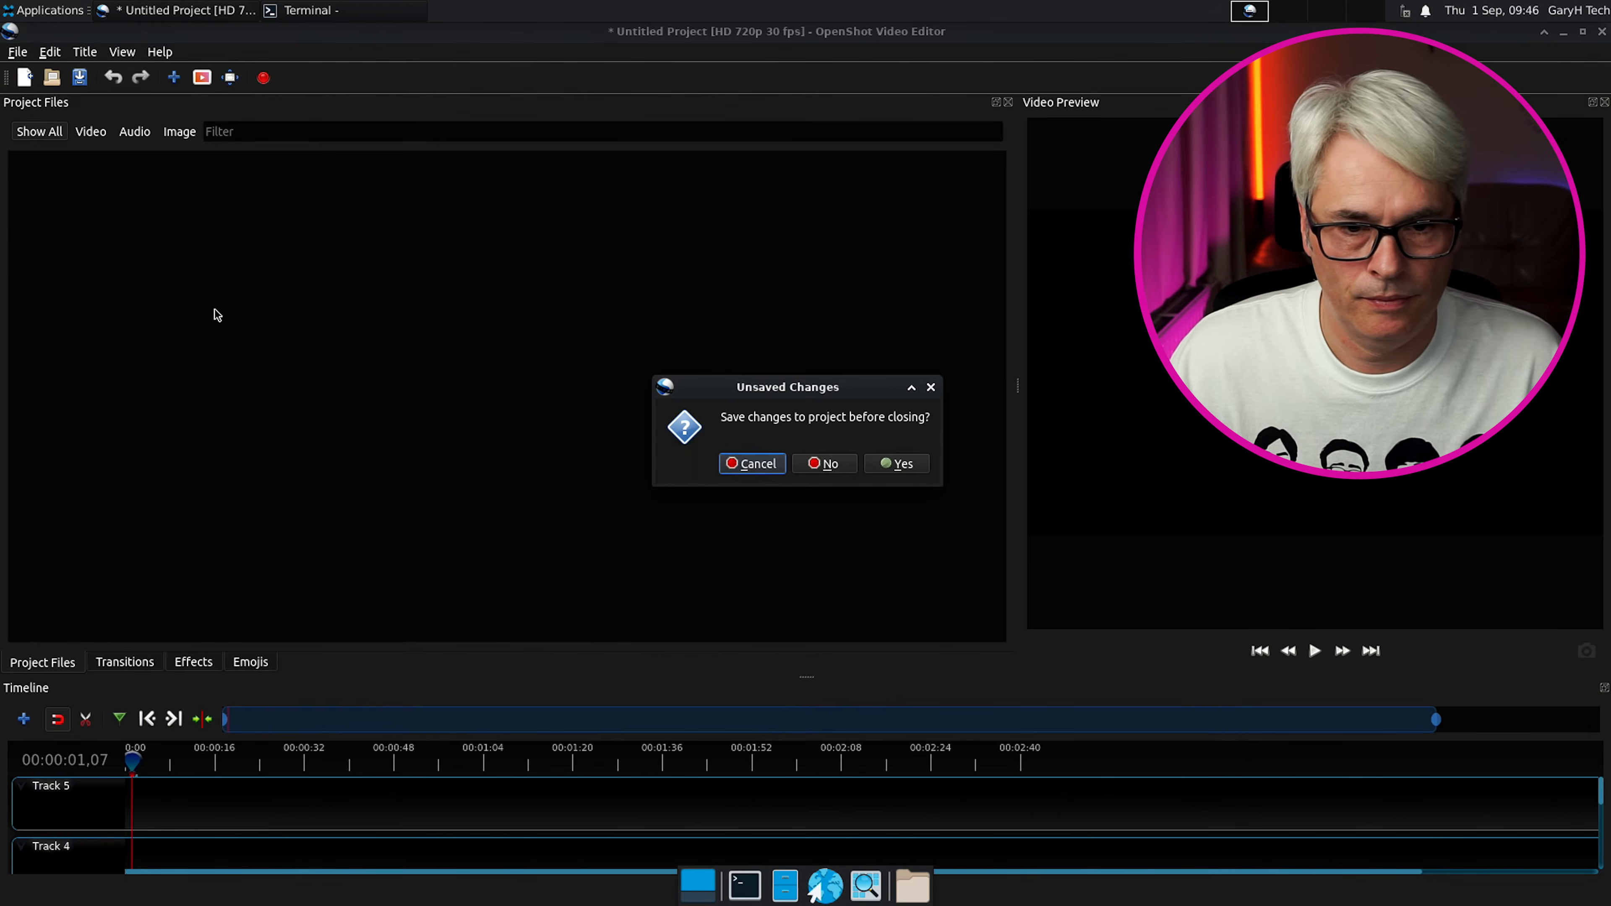
{"action": "left_click", "coordinate": [824, 465]}
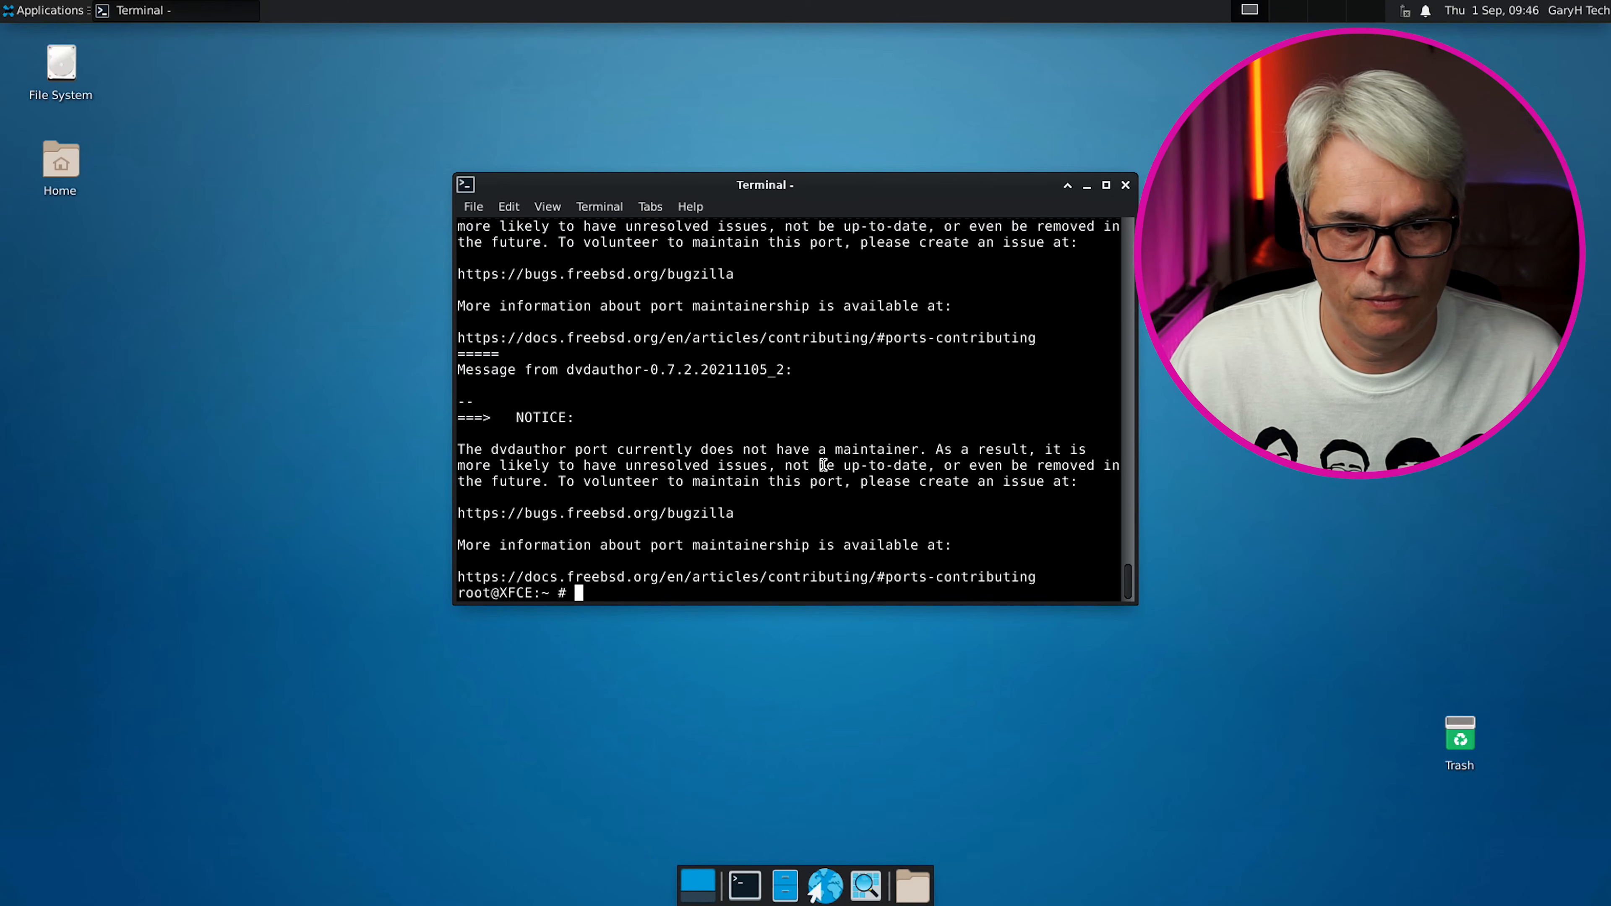
Launch Kdenlive from Multimedia, then close the Terminal window despite its warning
{"action": "left_click", "coordinate": [54, 15]}
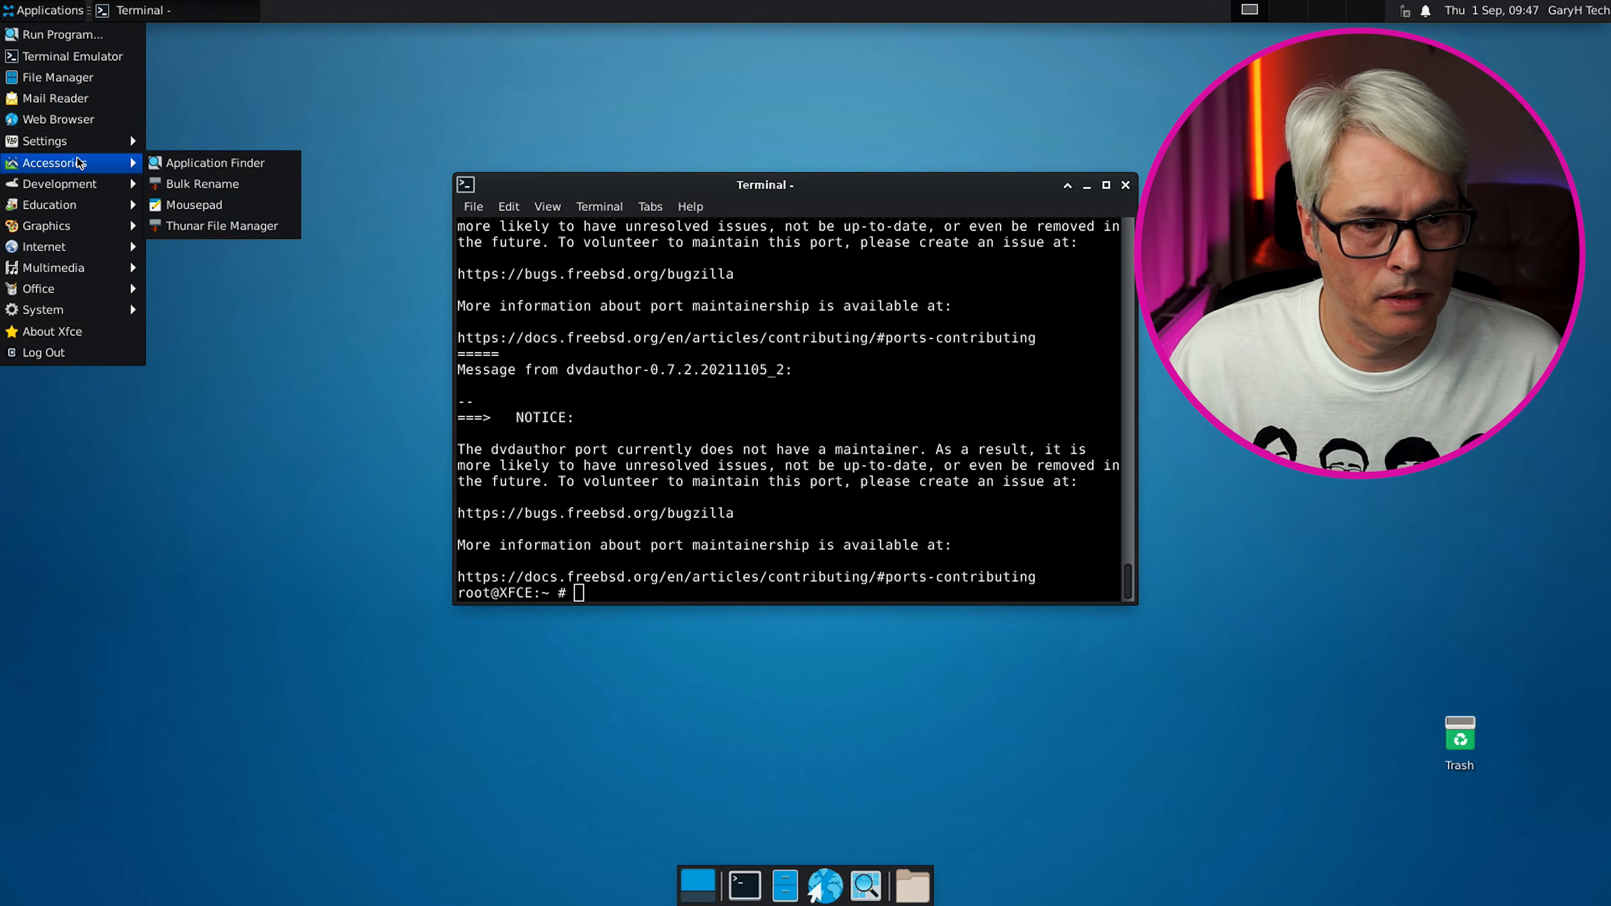
{"action": "mouse_move", "coordinate": [83, 189]}
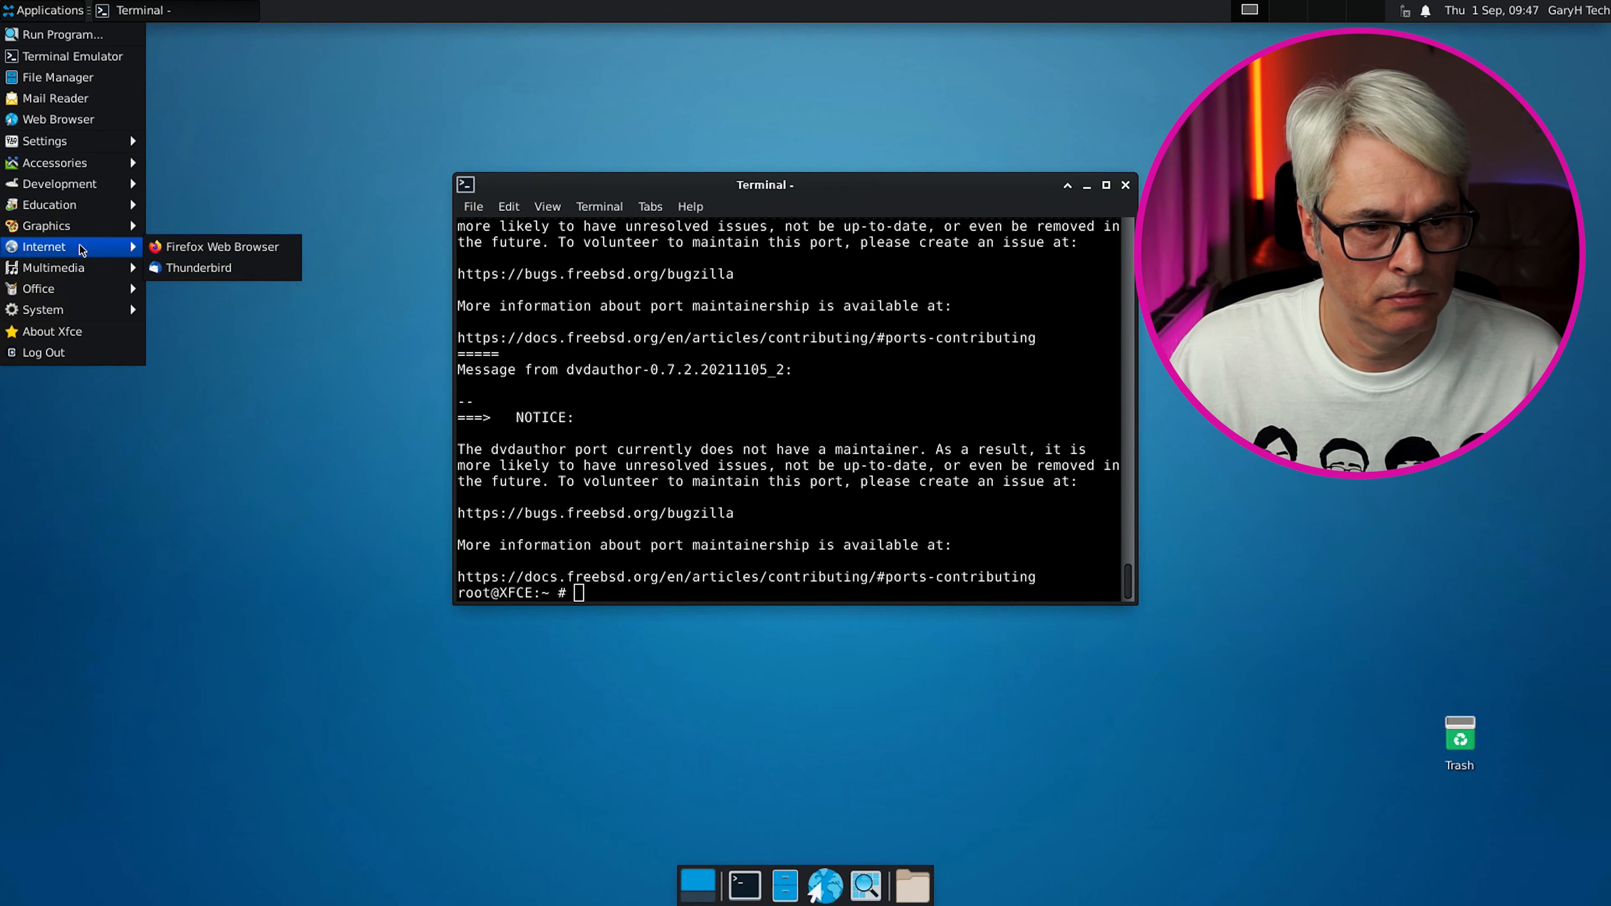
{"action": "mouse_move", "coordinate": [90, 269]}
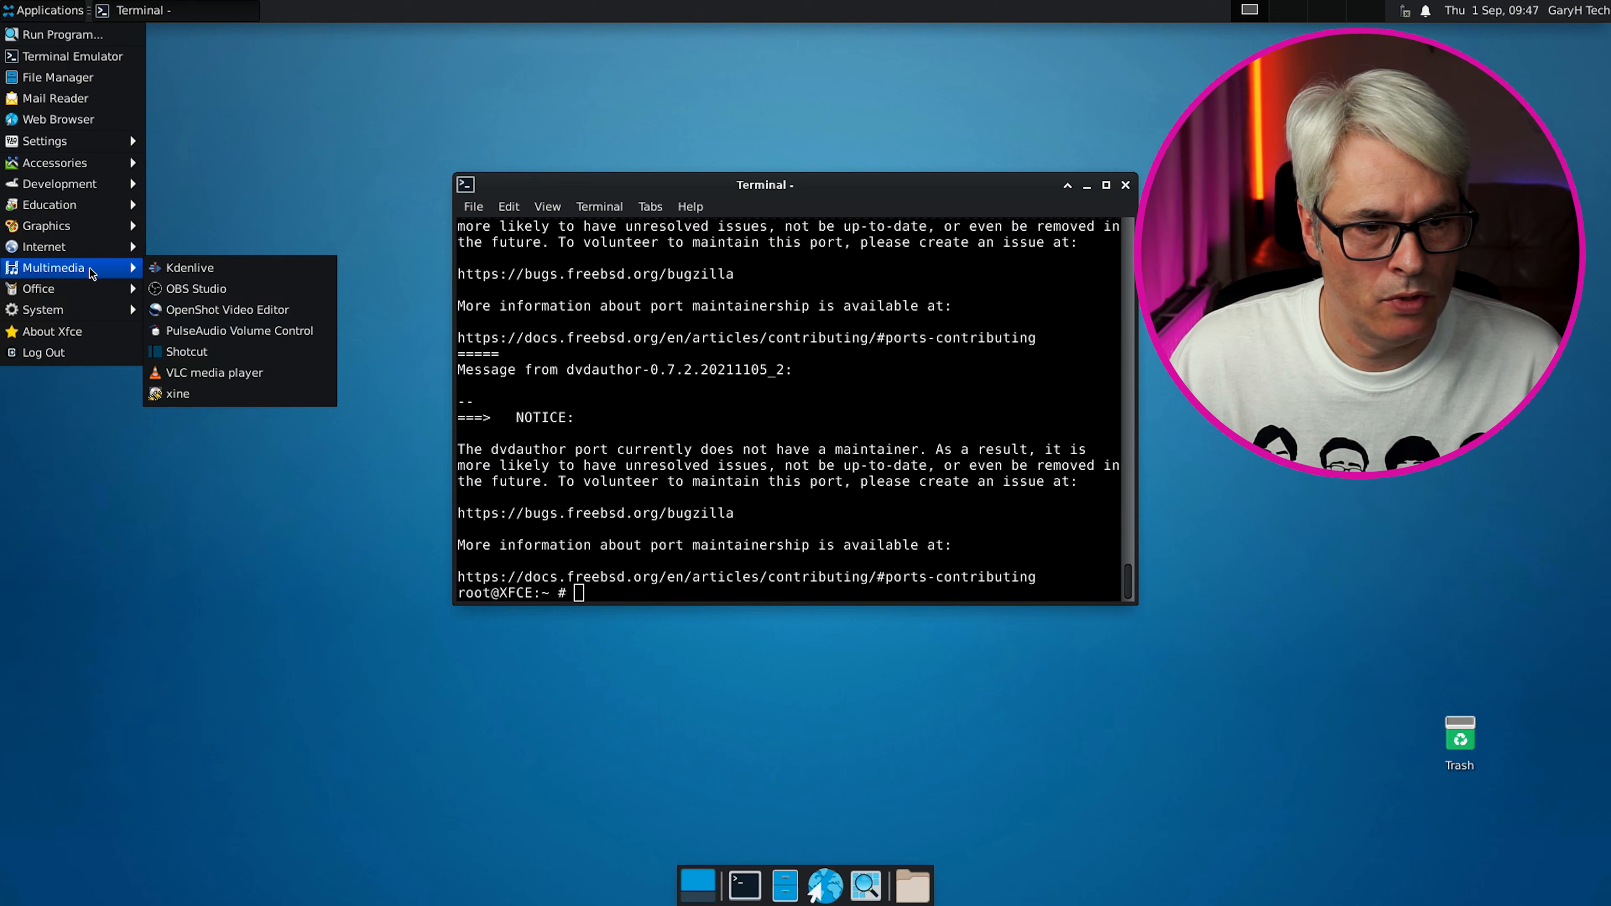
{"action": "left_click", "coordinate": [229, 275]}
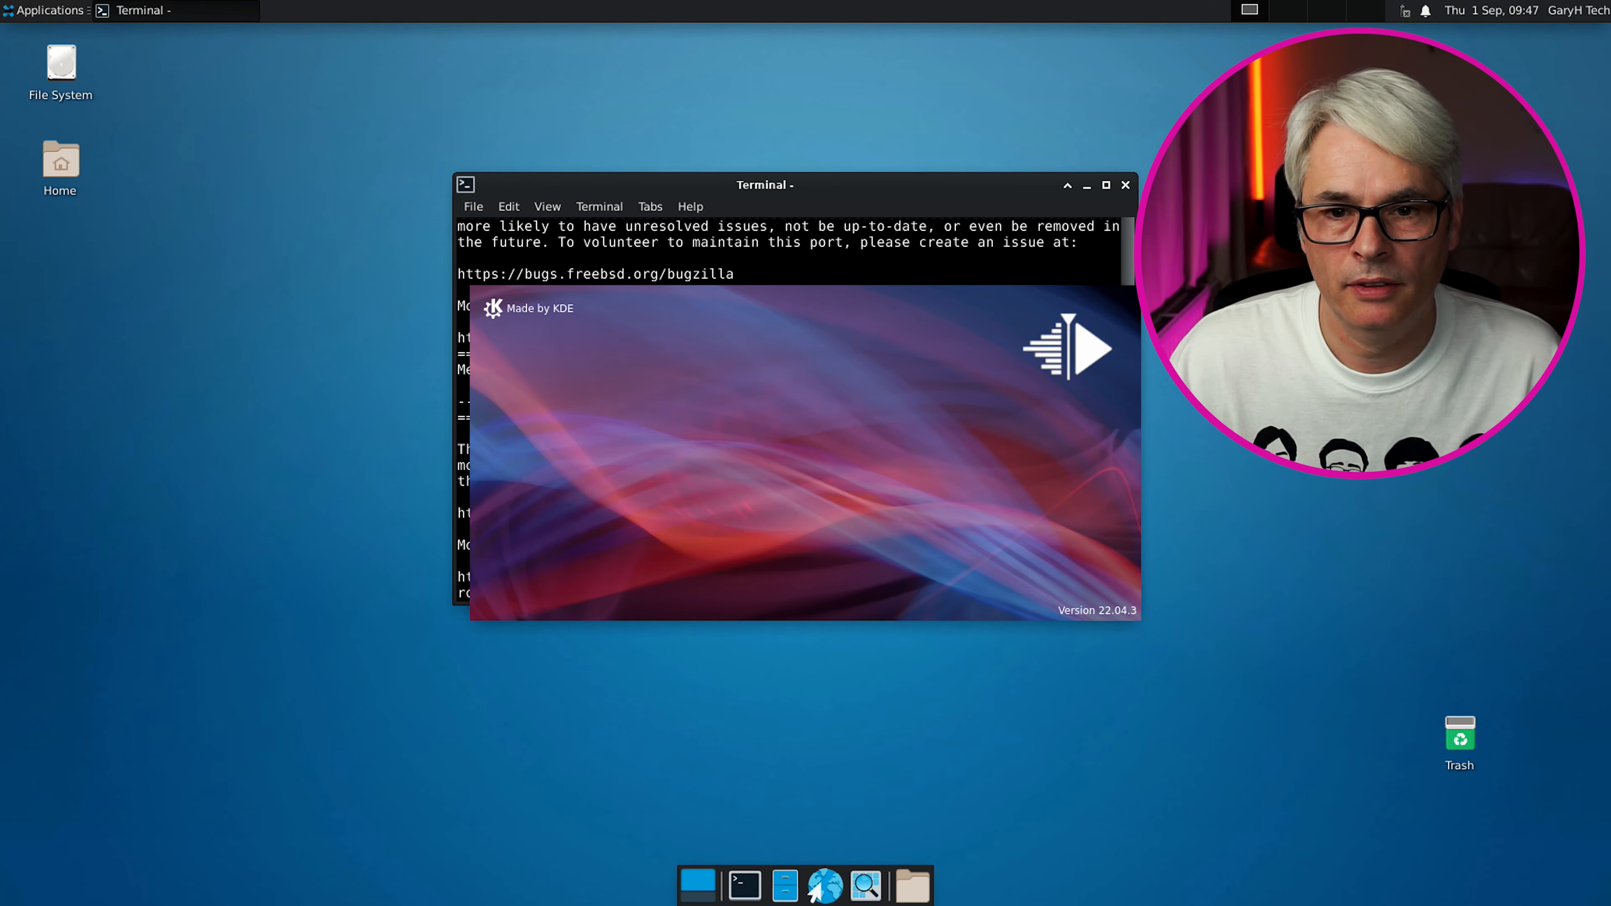
{"action": "left_click", "coordinate": [1126, 187]}
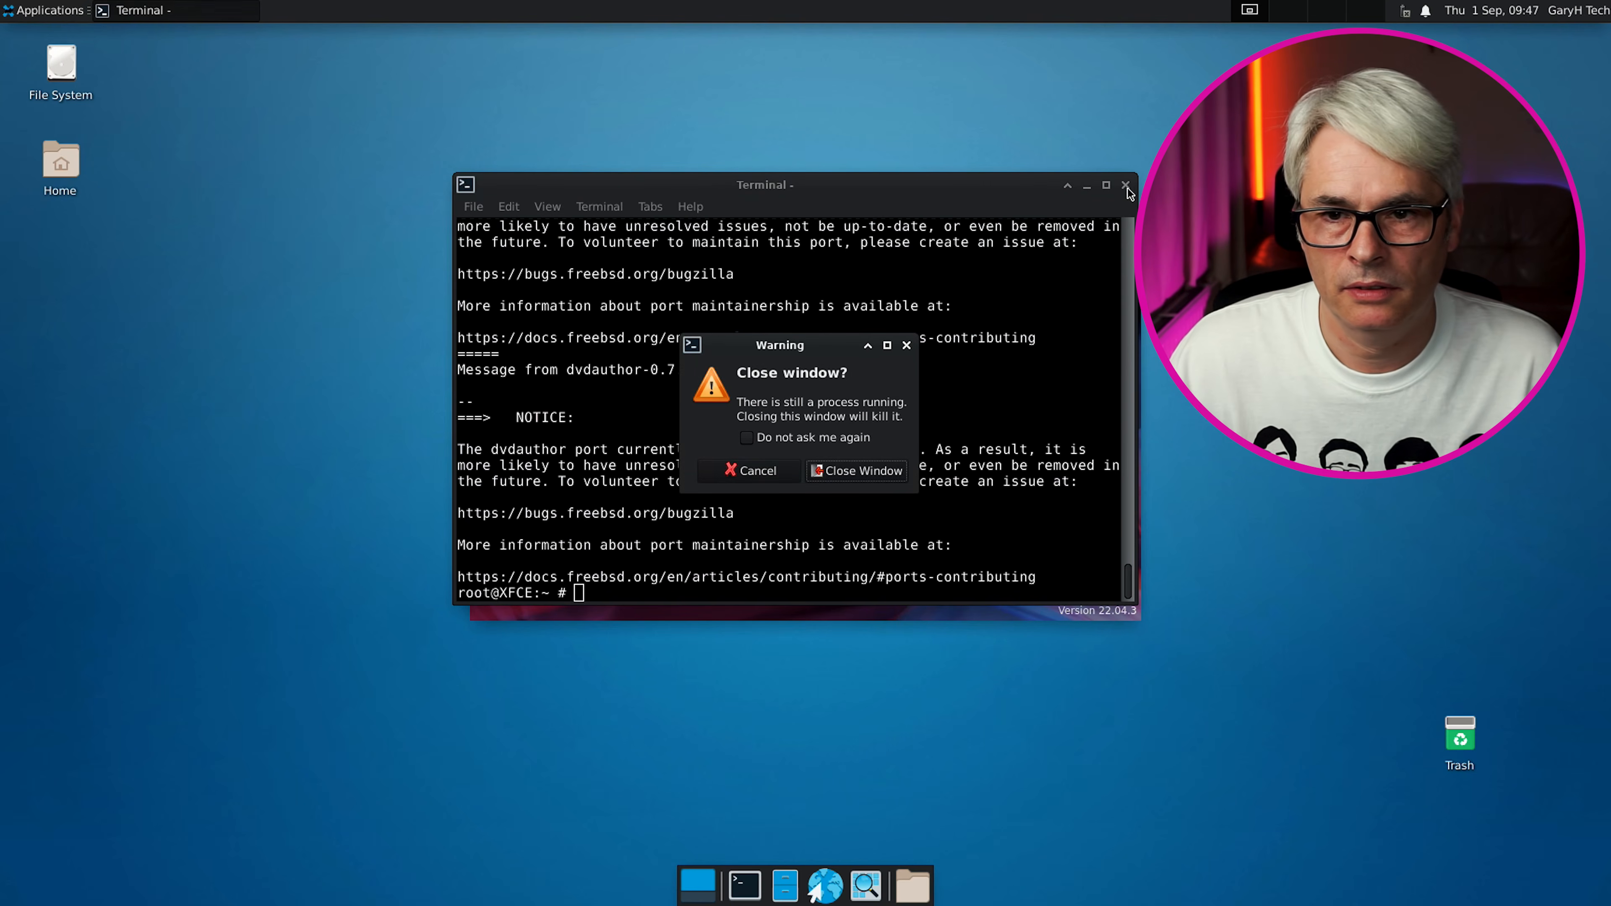
{"action": "left_click", "coordinate": [865, 474]}
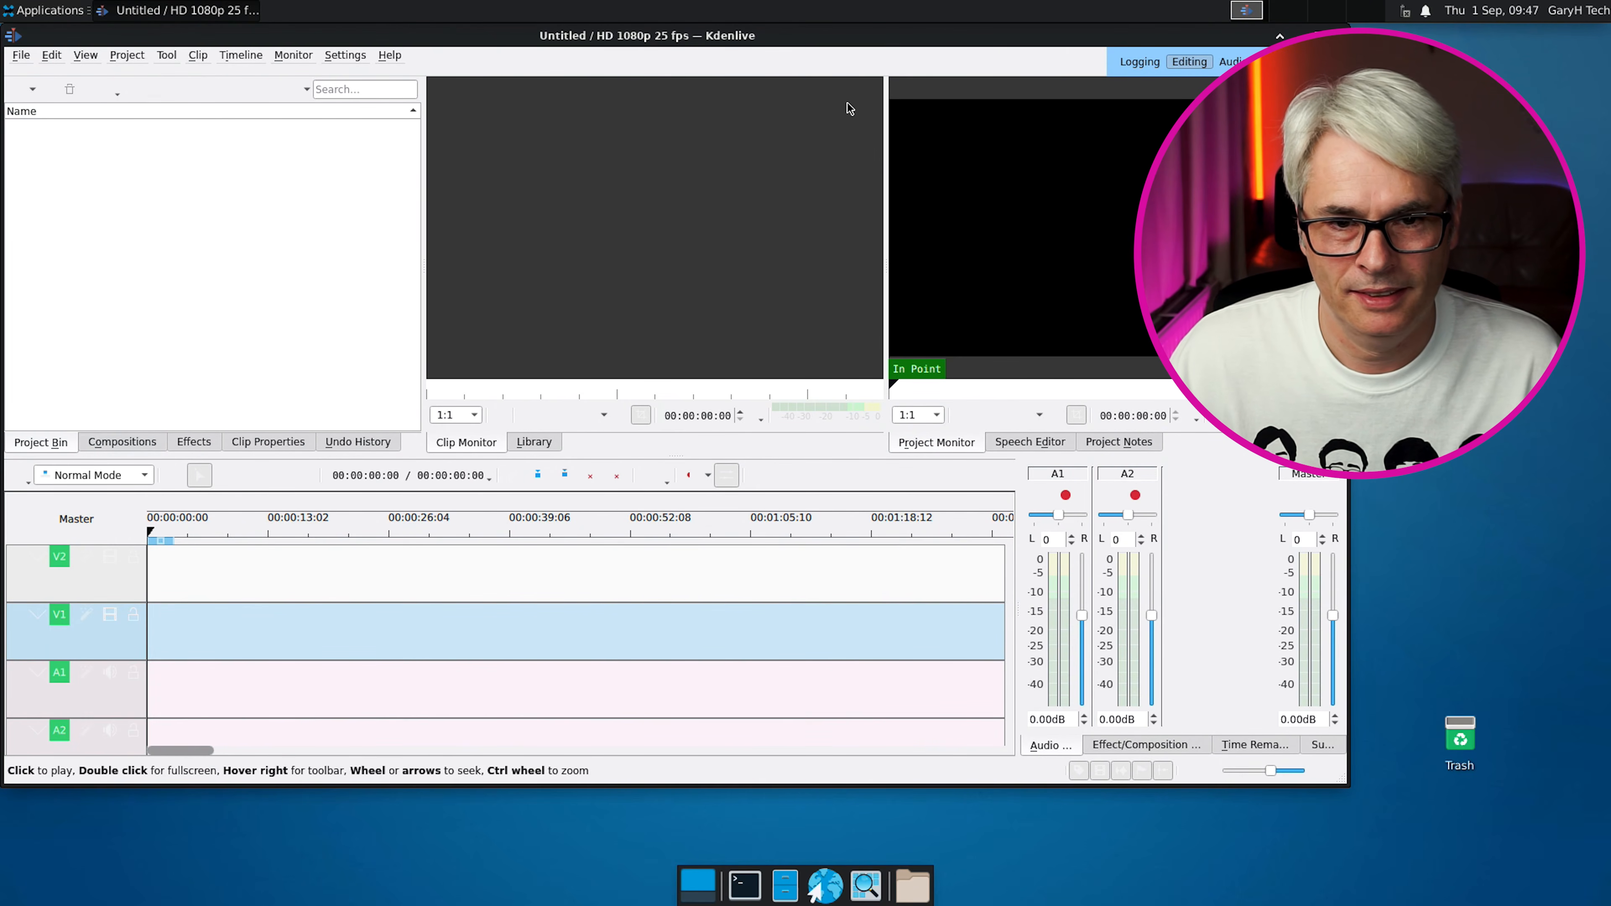
Quit Kdenlive and open About Xfce showing FreeBSD 13.1-RELEASE with Xfce 4.16
{"action": "left_click", "coordinate": [19, 56]}
{"action": "left_click", "coordinate": [87, 273]}
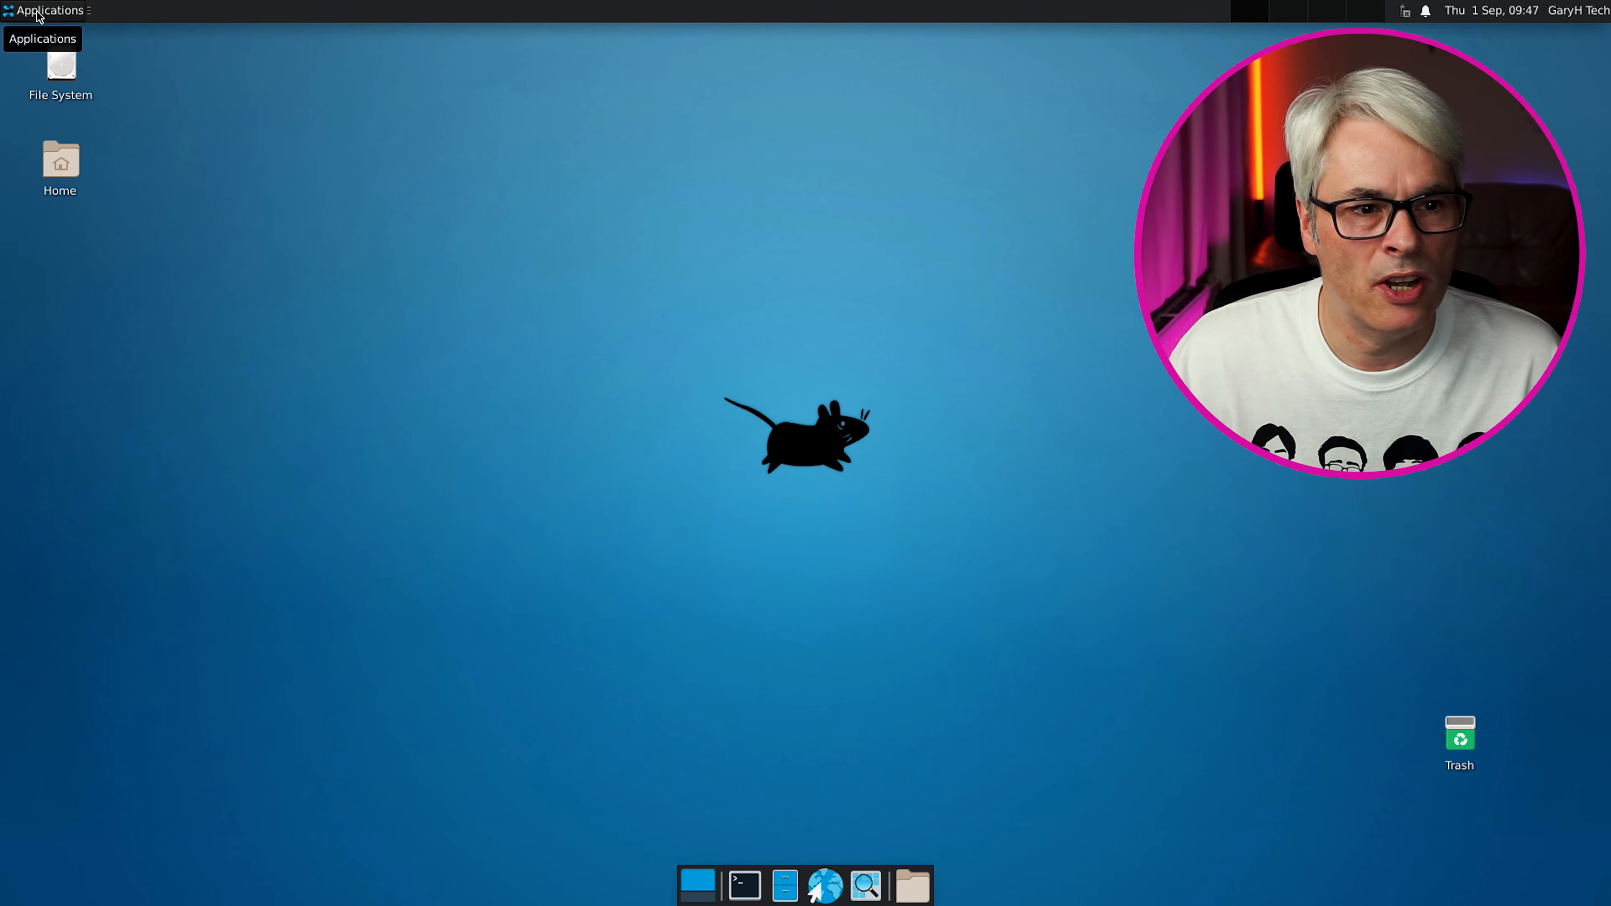
{"action": "left_click", "coordinate": [49, 11]}
{"action": "left_click", "coordinate": [92, 330]}
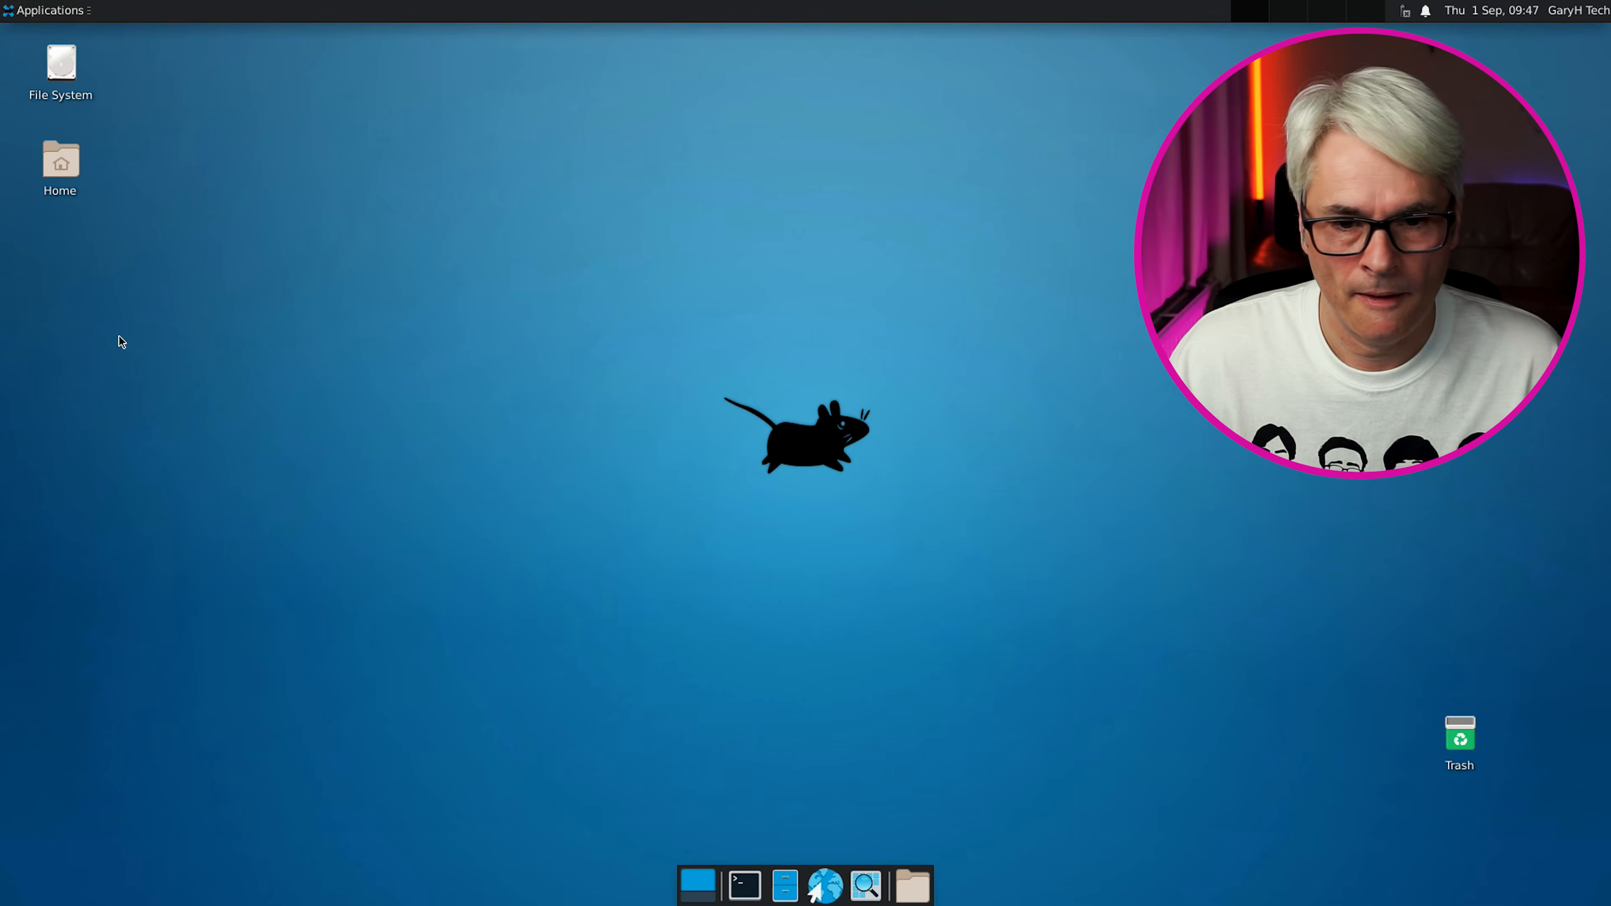